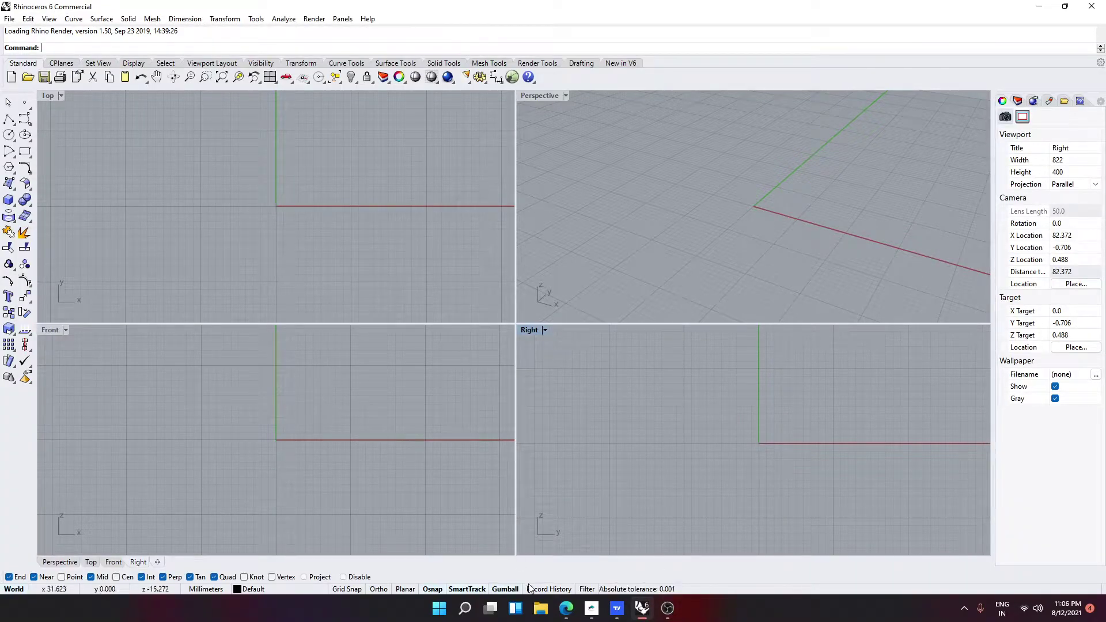
Look at the heart ring reference photo in the browser, and return to Rhinoceros with the Front view active
{"action": "left_click", "coordinate": [566, 608]}
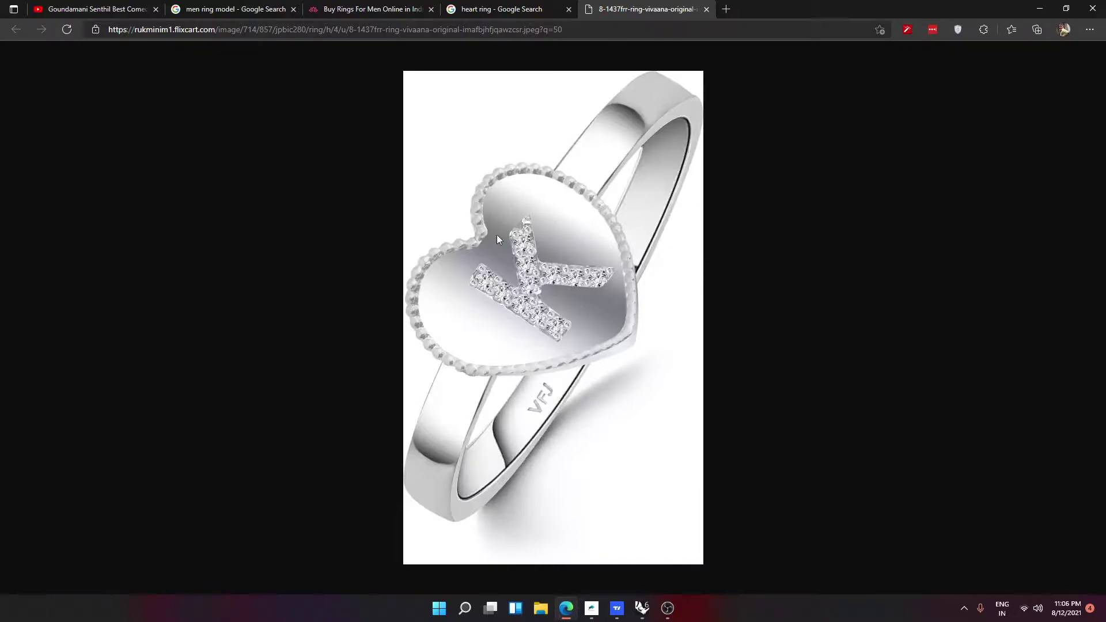
{"action": "left_click", "coordinate": [642, 608]}
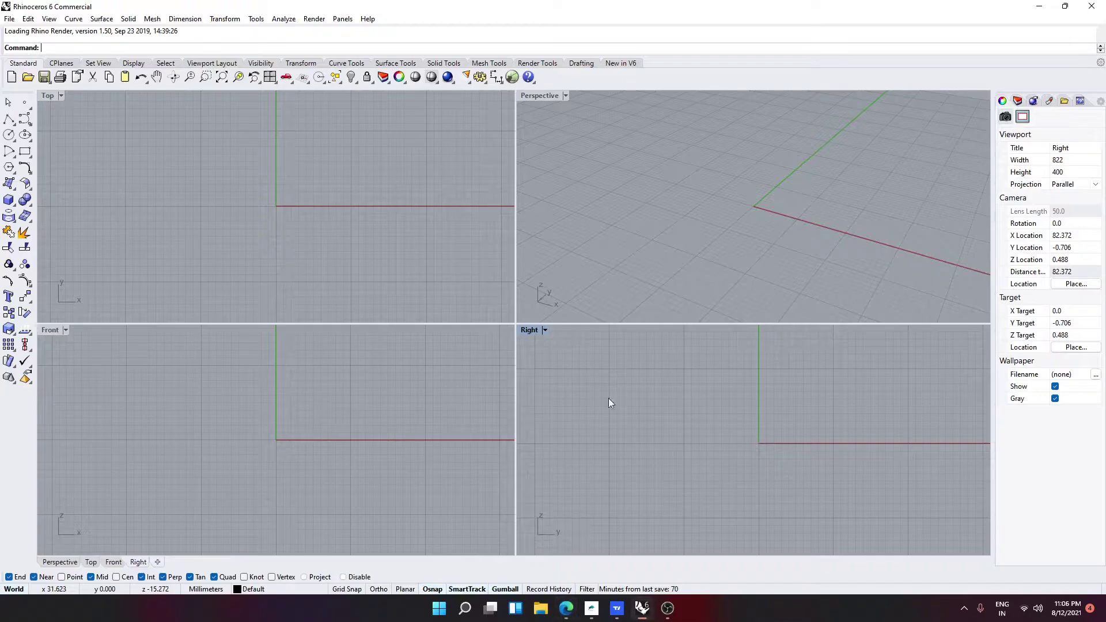
{"action": "left_click", "coordinate": [336, 435]}
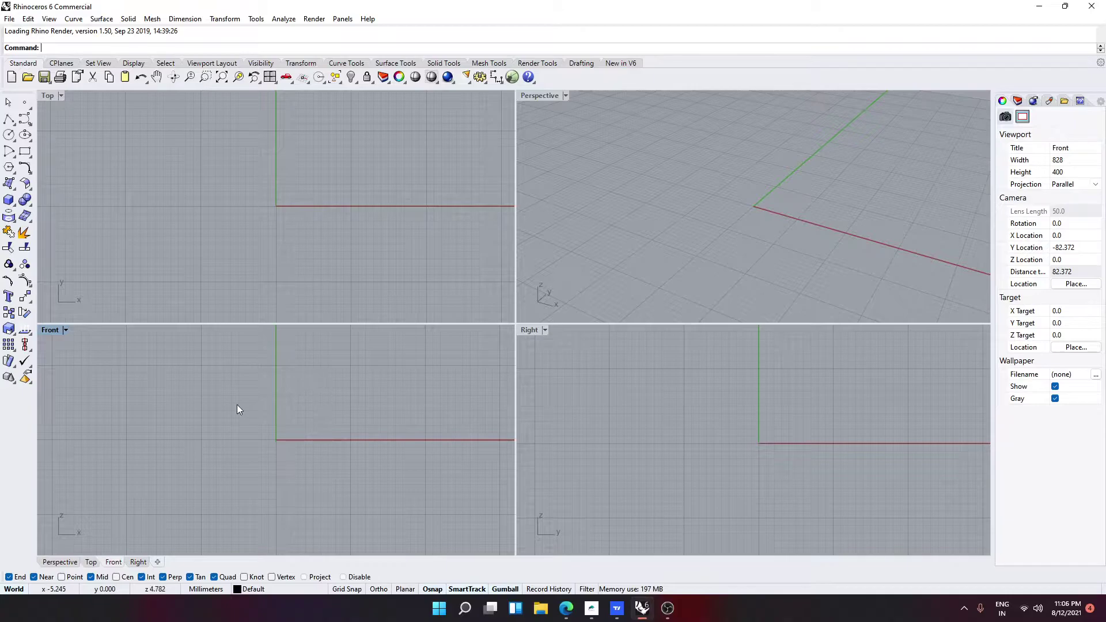
{"action": "type", "text": "Ring"}
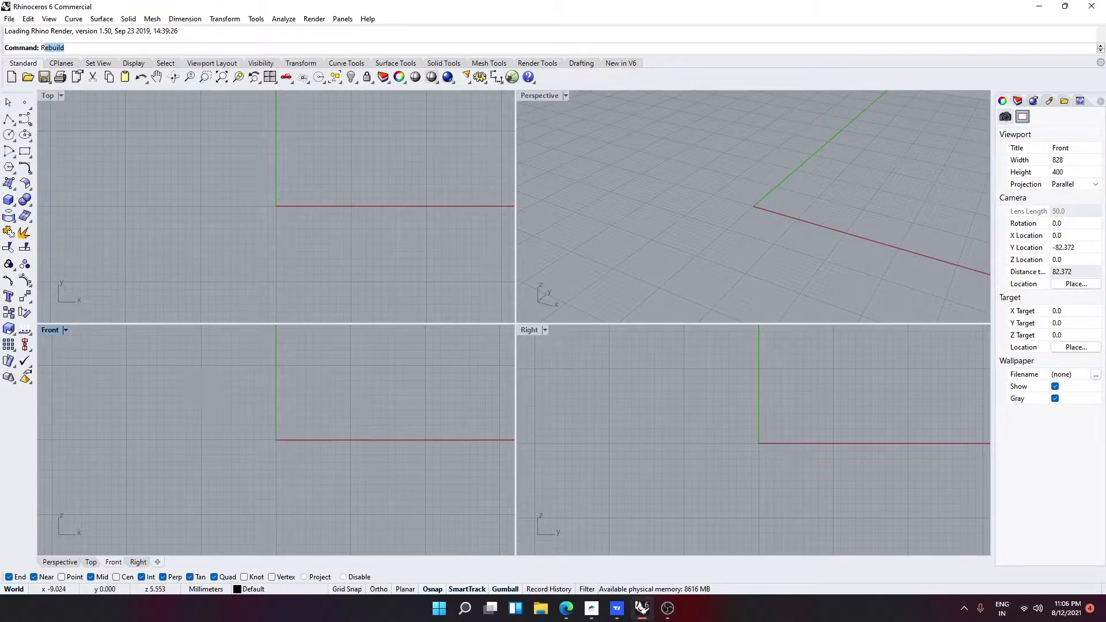
{"action": "key", "text": "BackSpace"}
{"action": "key", "text": "BackSpace"}
{"action": "key", "text": "BackSpace"}
{"action": "key", "text": "BackSpace"}
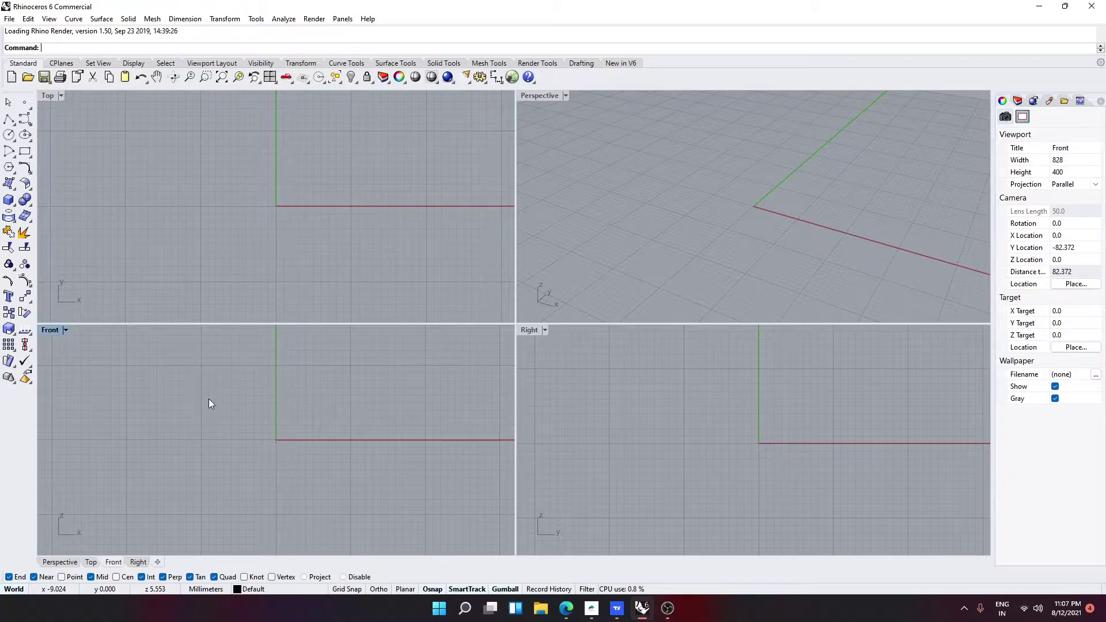
Draw a circle with a diameter of 17 mm centred on the origin in the Front view
{"action": "type", "text": "Cir"}
{"action": "key", "text": "Return"}
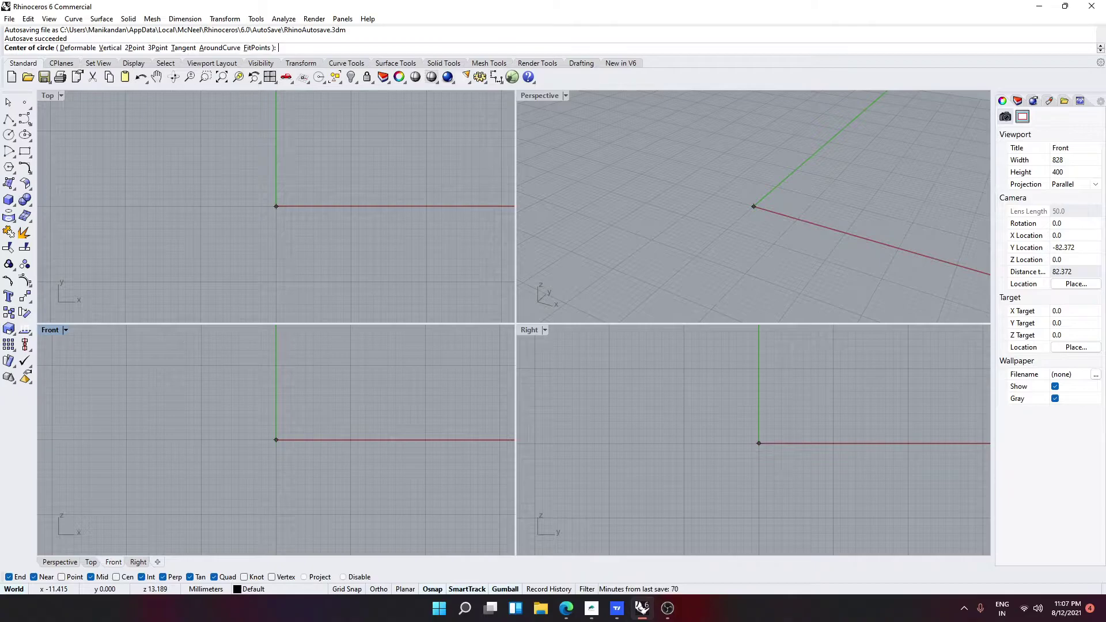
{"action": "type", "text": "0"}
{"action": "key", "text": "Return"}
{"action": "type", "text": "17"}
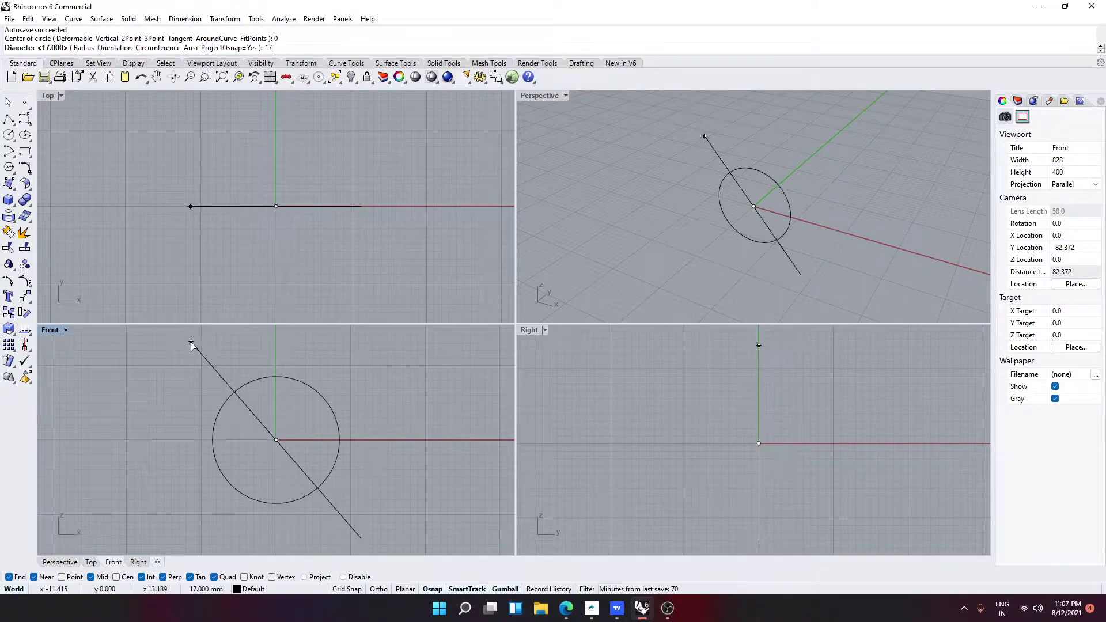
{"action": "key", "text": "Return"}
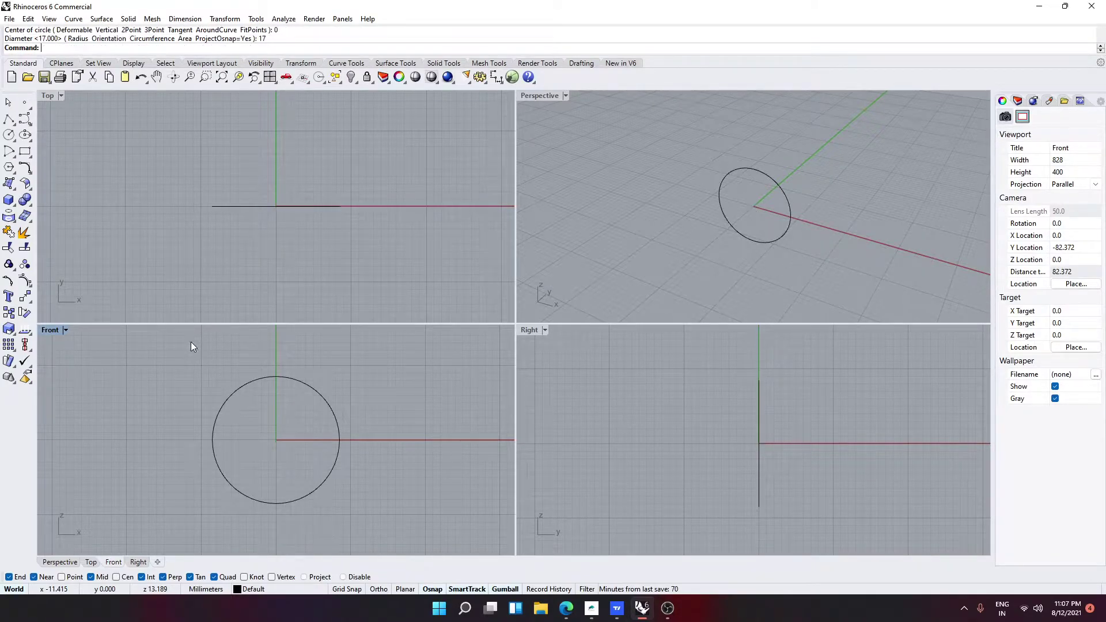
In the maximized Perspective view, extrude the circle 1.5 mm to both sides as an open surface
{"action": "double_click", "coordinate": [541, 95]}
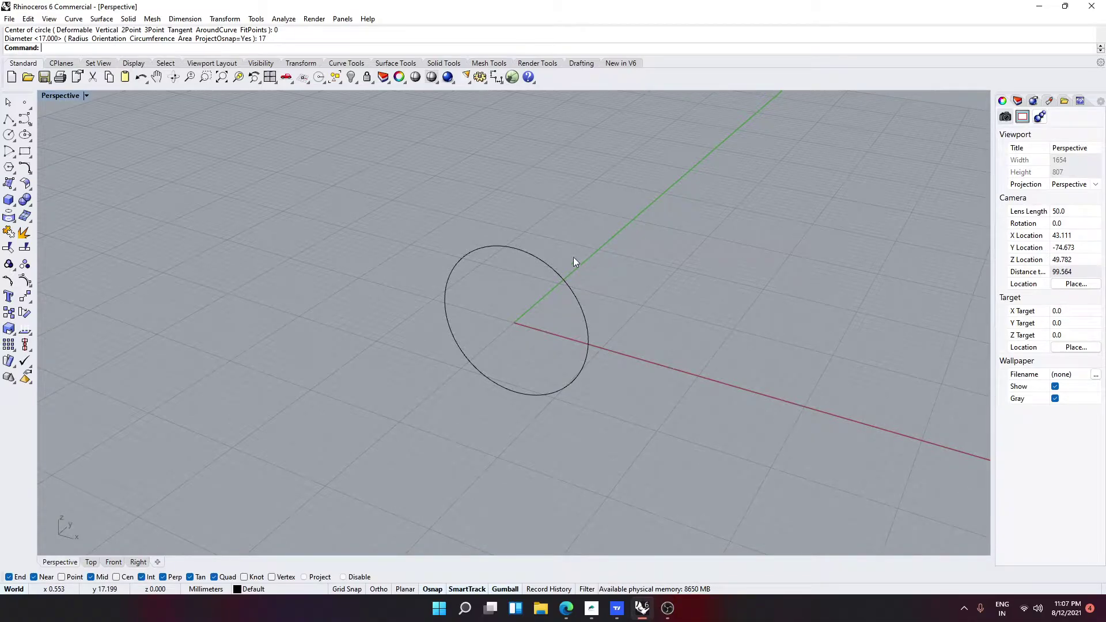
{"action": "left_click", "coordinate": [569, 613]}
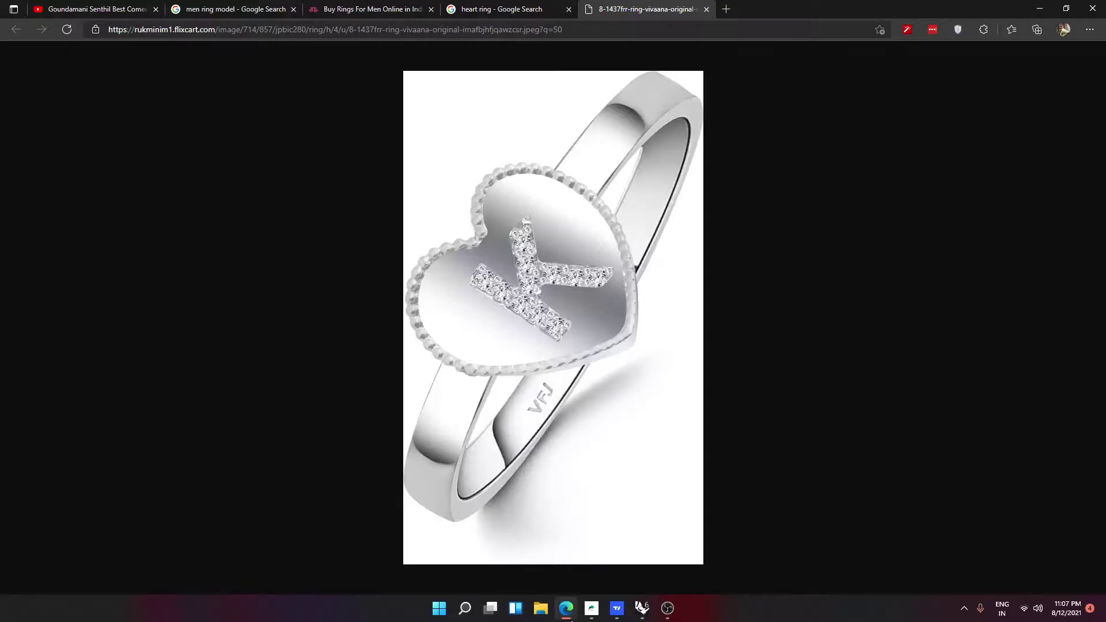
{"action": "left_click", "coordinate": [567, 609]}
{"action": "type", "text": "E"}
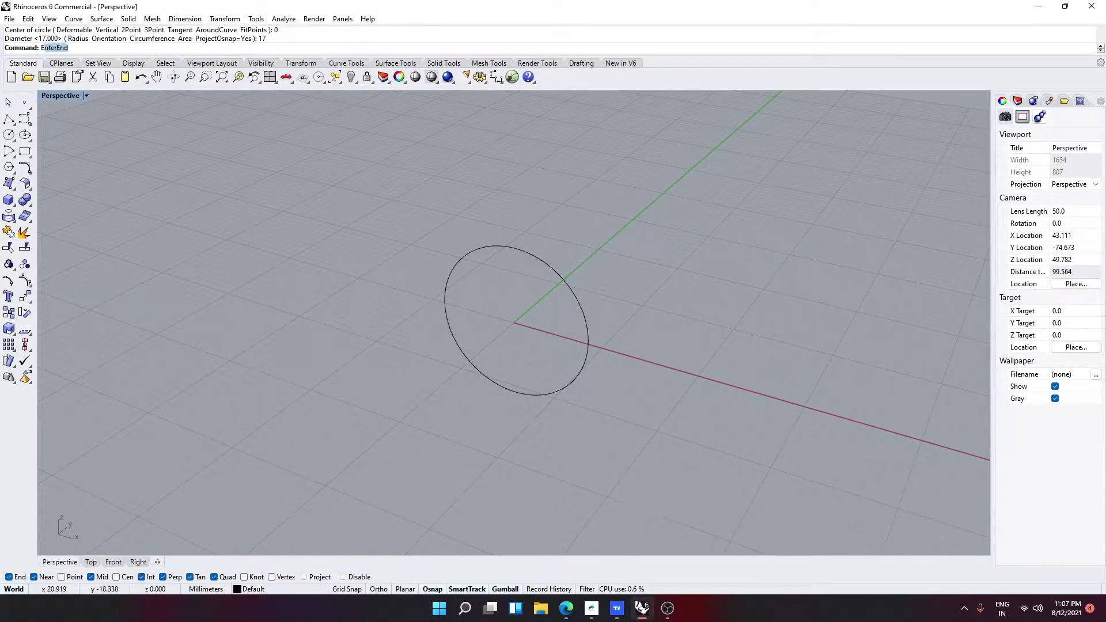
{"action": "type", "text": "xtrude"}
{"action": "key", "text": "Return"}
{"action": "left_click", "coordinate": [540, 254]}
{"action": "key", "text": "Return"}
{"action": "type", "text": "b"}
{"action": "key", "text": "Return"}
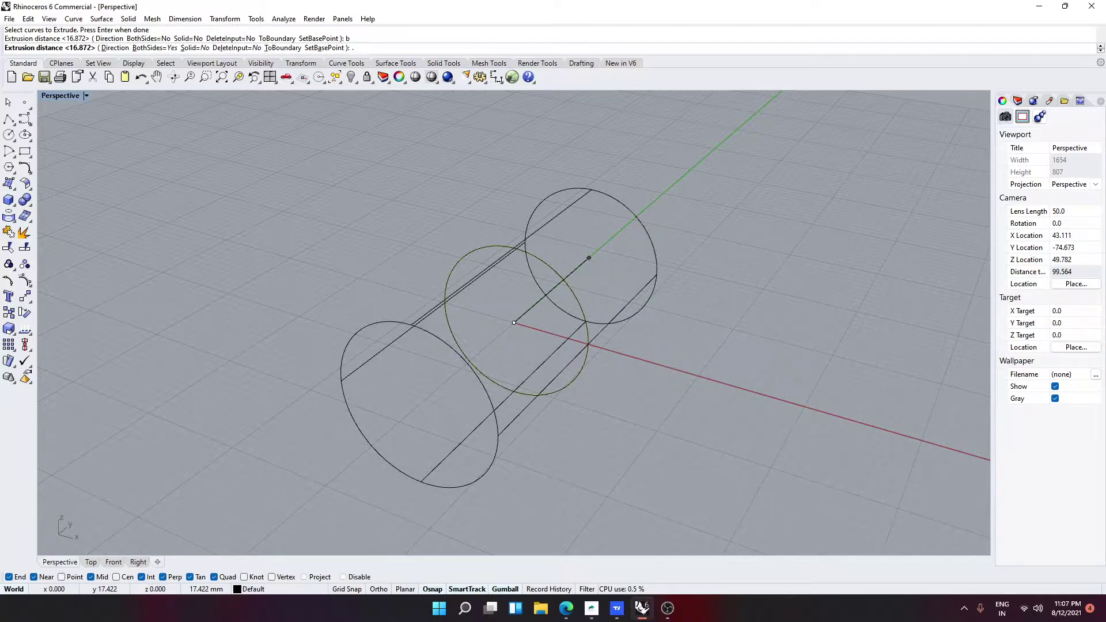
{"action": "type", "text": "1.5"}
{"action": "key", "text": "Return"}
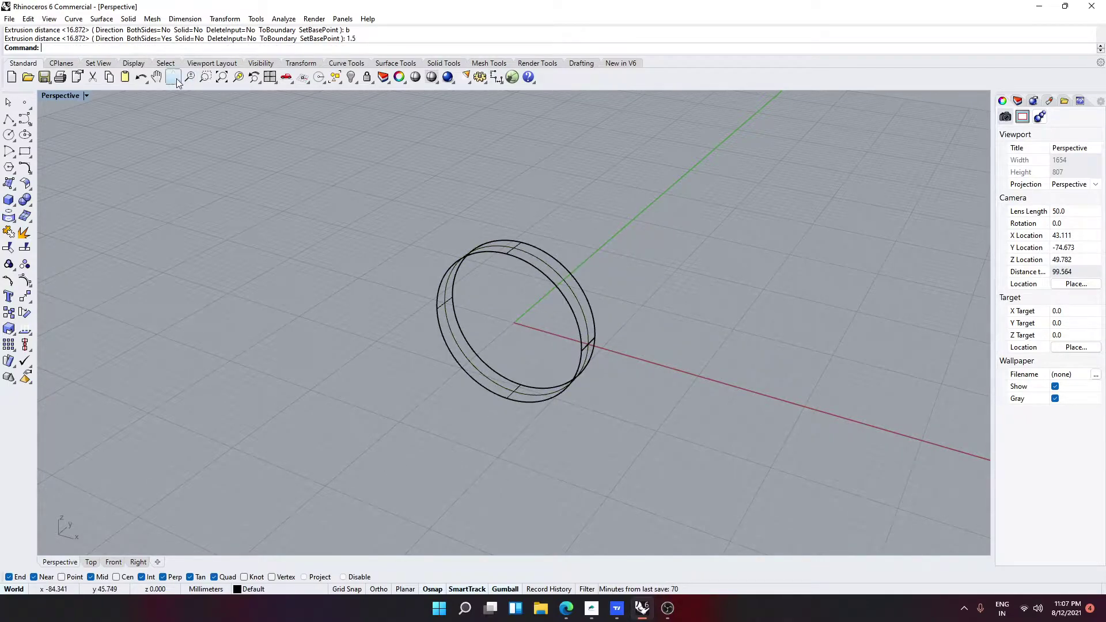
Set the Perspective view to the Shaded display mode and inspect the extruded band
{"action": "left_click", "coordinate": [86, 95]}
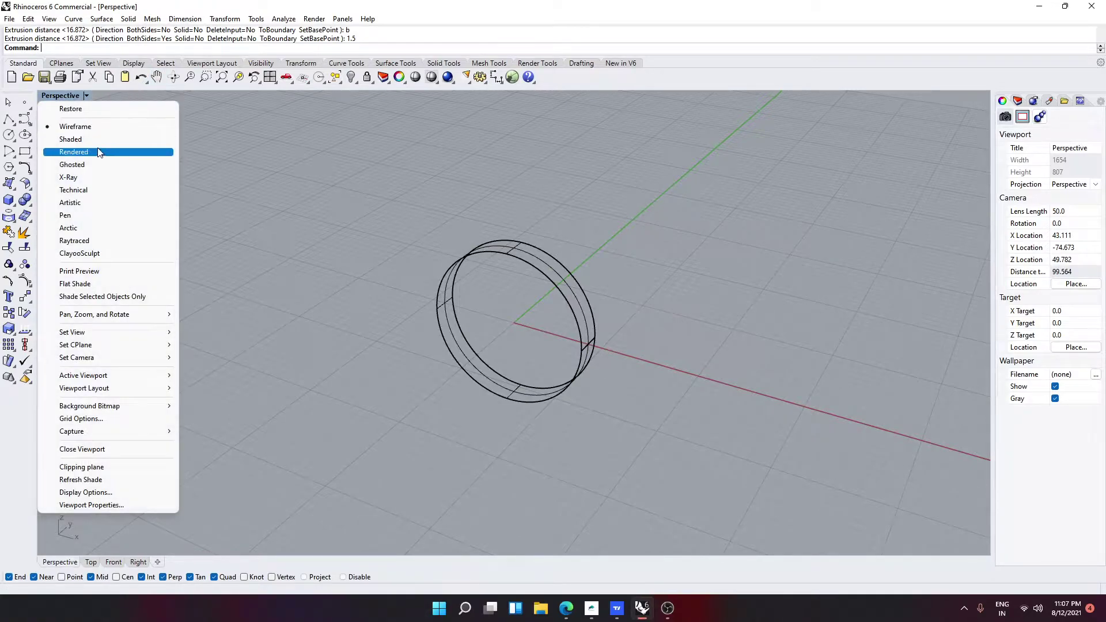
{"action": "left_click", "coordinate": [74, 139]}
{"action": "mouse_move", "coordinate": [596, 367]}
{"action": "right_mouse_down"}
{"action": "mouse_move", "coordinate": [709, 339]}
{"action": "mouse_move", "coordinate": [618, 317]}
{"action": "mouse_move", "coordinate": [603, 298]}
{"action": "right_mouse_up"}
{"action": "left_click", "coordinate": [599, 302]}
{"action": "left_click", "coordinate": [638, 297]}
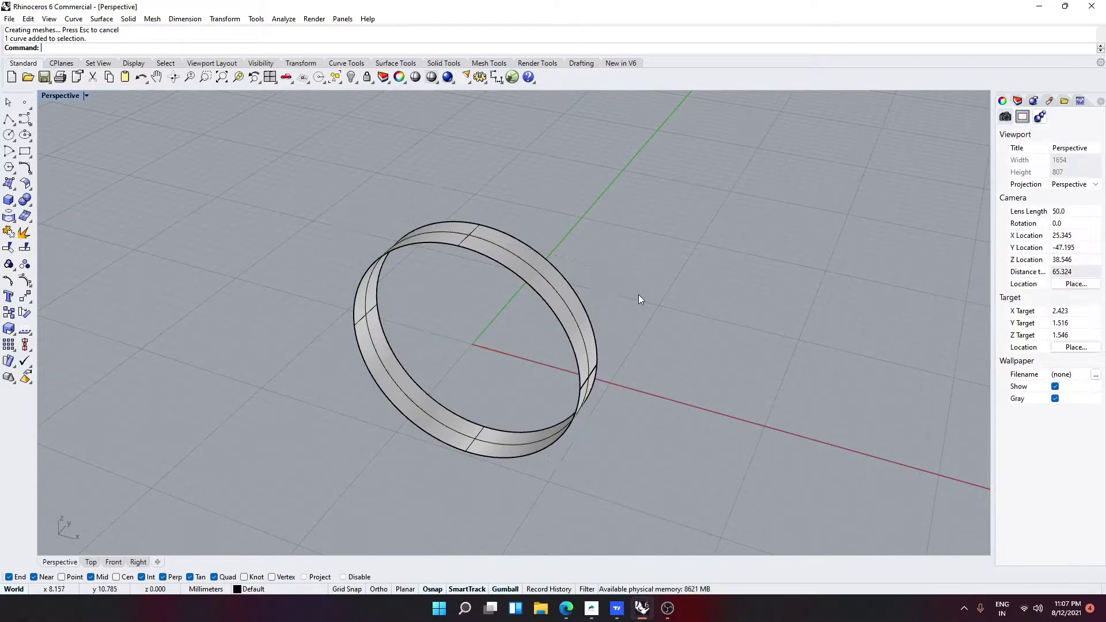
Offset the band surface outward by about 1.5 mm with OffsetSrf to form a solid ring shank
{"action": "type", "text": "Off"}
{"action": "key", "text": "Down"}
{"action": "key", "text": "Down"}
{"action": "key", "text": "Down"}
{"action": "key", "text": "Down"}
{"action": "key", "text": "Down"}
{"action": "key", "text": "Down"}
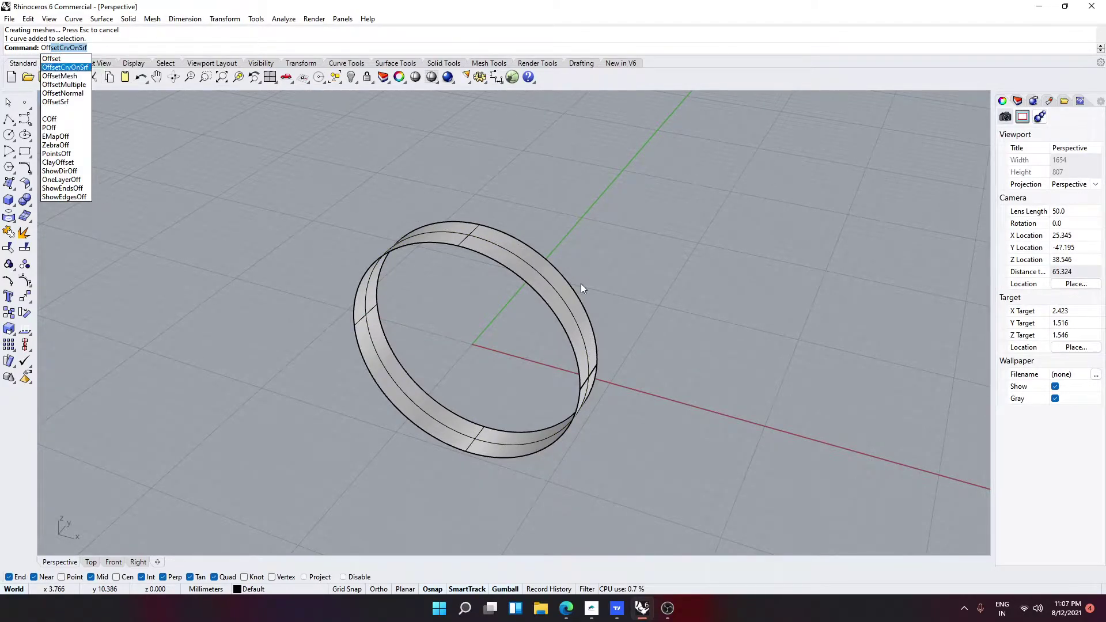
{"action": "key", "text": "Return"}
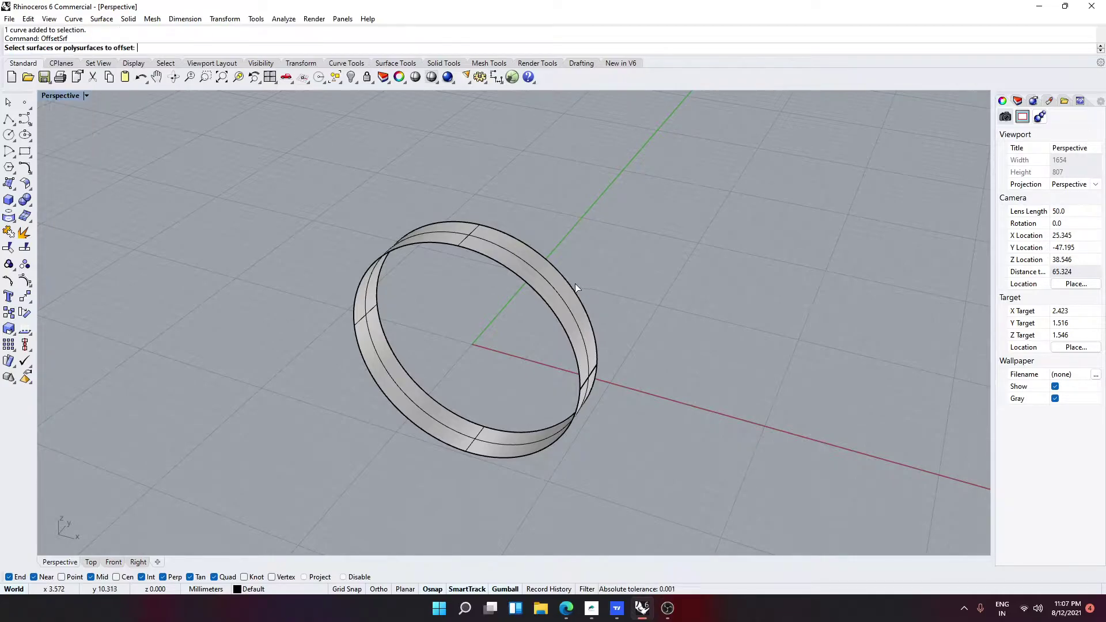
{"action": "left_click", "coordinate": [578, 283]}
{"action": "key", "text": "Return"}
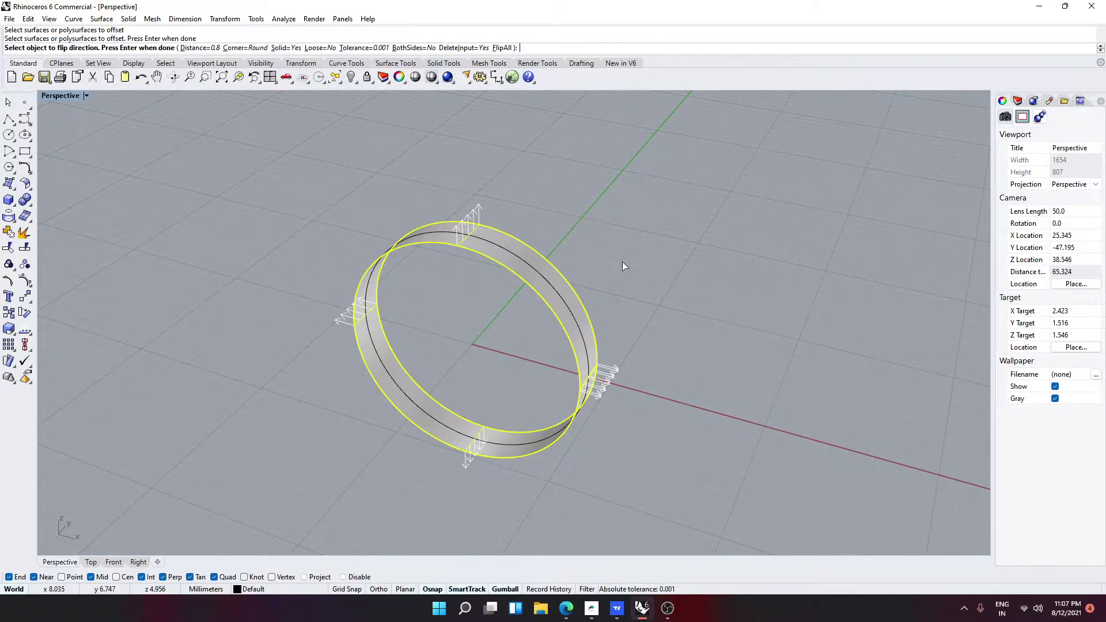
{"action": "type", "text": "d"}
{"action": "key", "text": "Return"}
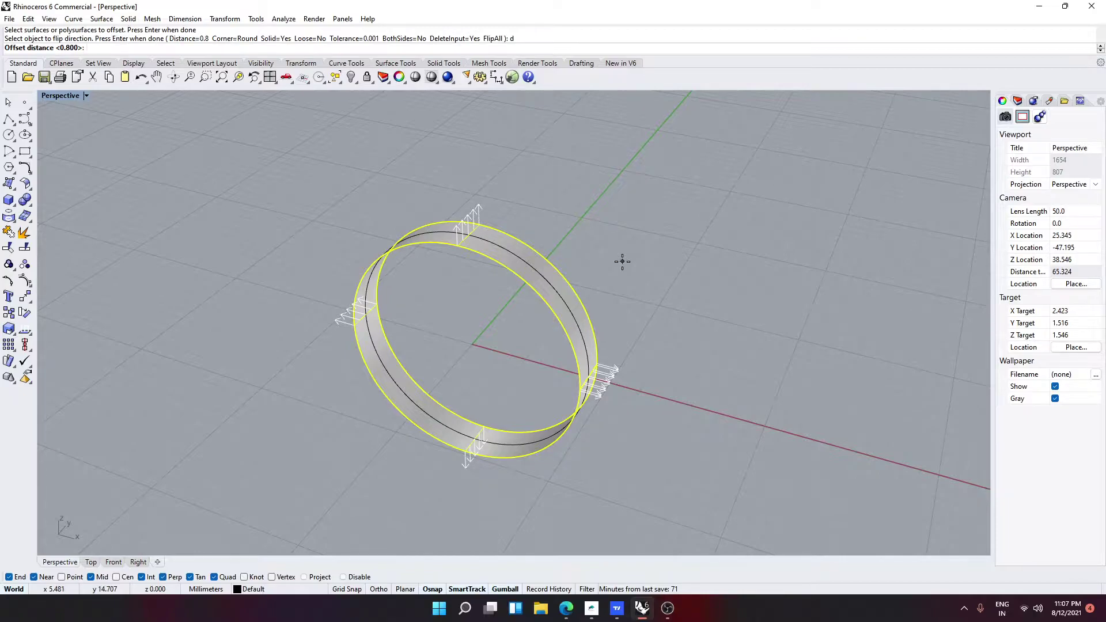
{"action": "key", "text": "Return"}
{"action": "right_click_drag", "start_coordinate": [593, 361], "coordinate": [406, 256]}
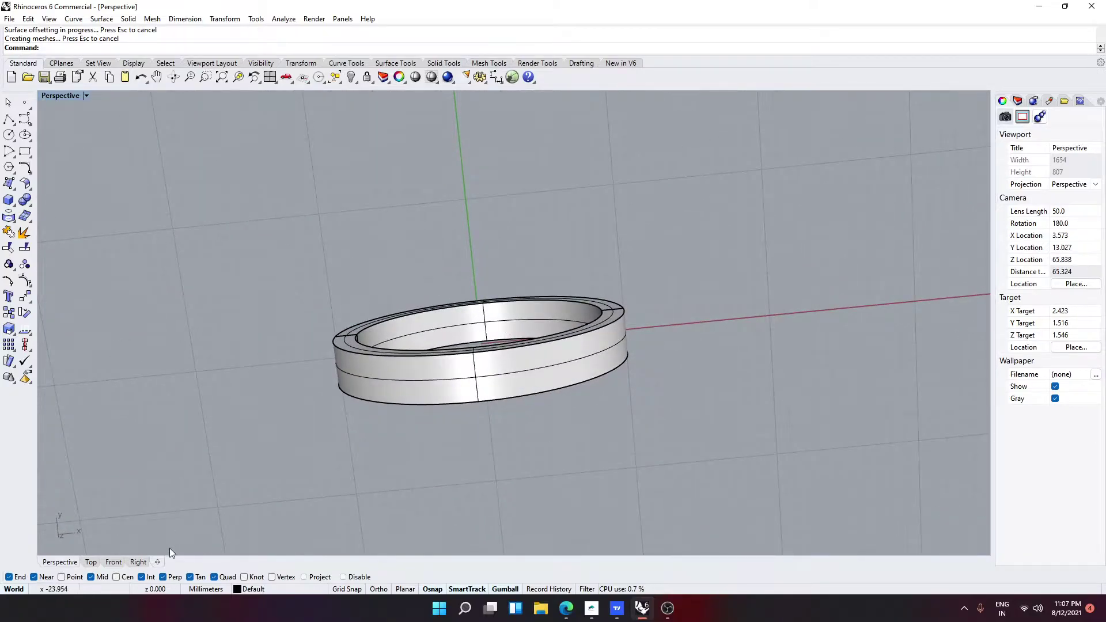
Lock the ring shank and its base circle in the Top view
{"action": "left_click", "coordinate": [91, 562]}
{"action": "scroll", "coordinate": [601, 412], "scroll_direction": "up", "scroll_amount": 3}
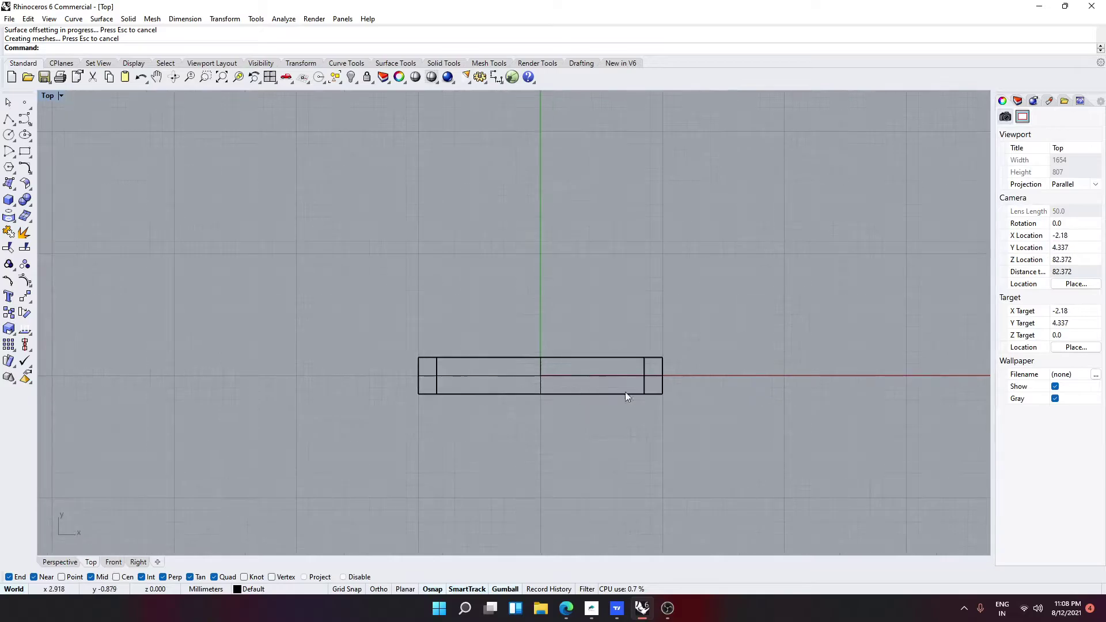
{"action": "left_click_drag", "start_coordinate": [608, 390], "coordinate": [176, 264]}
{"action": "type", "text": "Lock"}
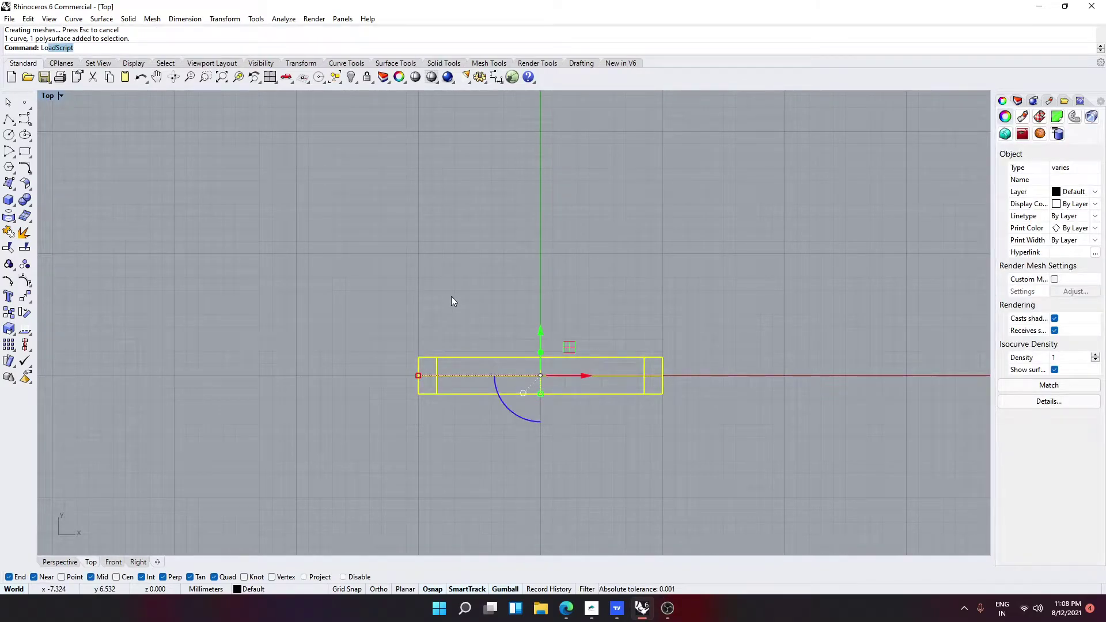
{"action": "key", "text": "Return"}
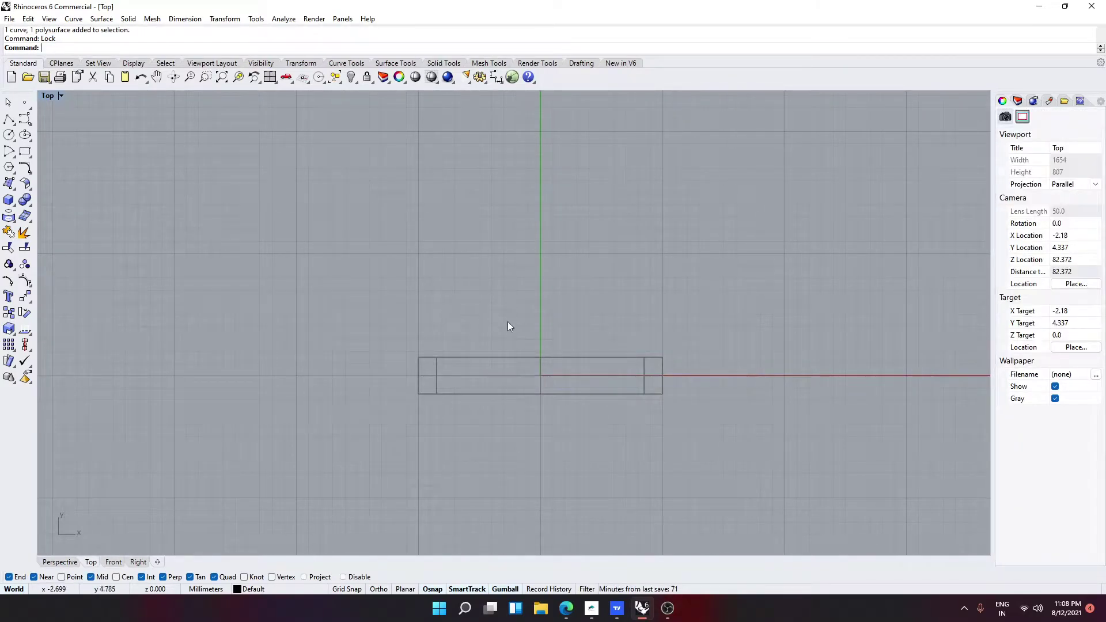
{"action": "scroll", "coordinate": [524, 368], "scroll_direction": "up", "scroll_amount": 2}
{"action": "type", "text": "InterpCrv"}
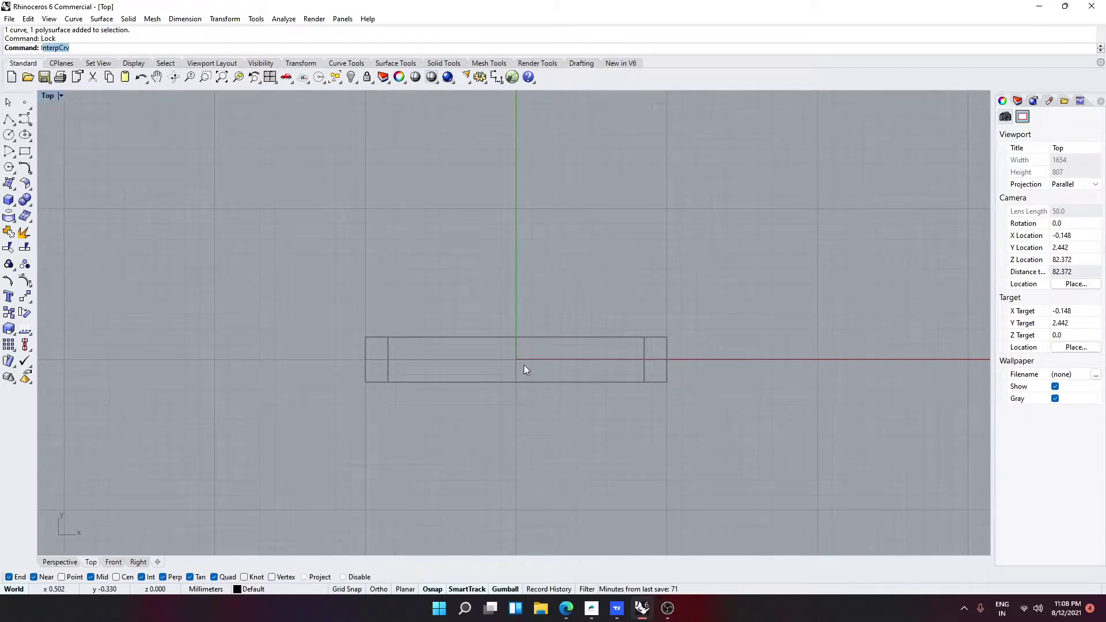
{"action": "key", "text": "Return"}
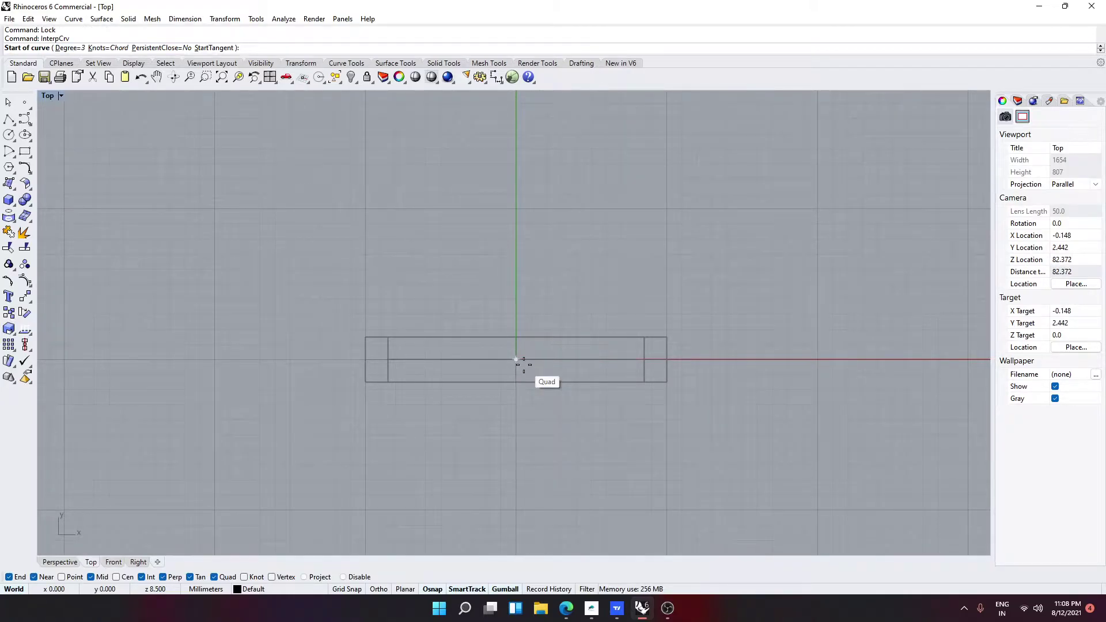
{"action": "left_click", "coordinate": [516, 360]}
{"action": "left_click", "coordinate": [537, 309]}
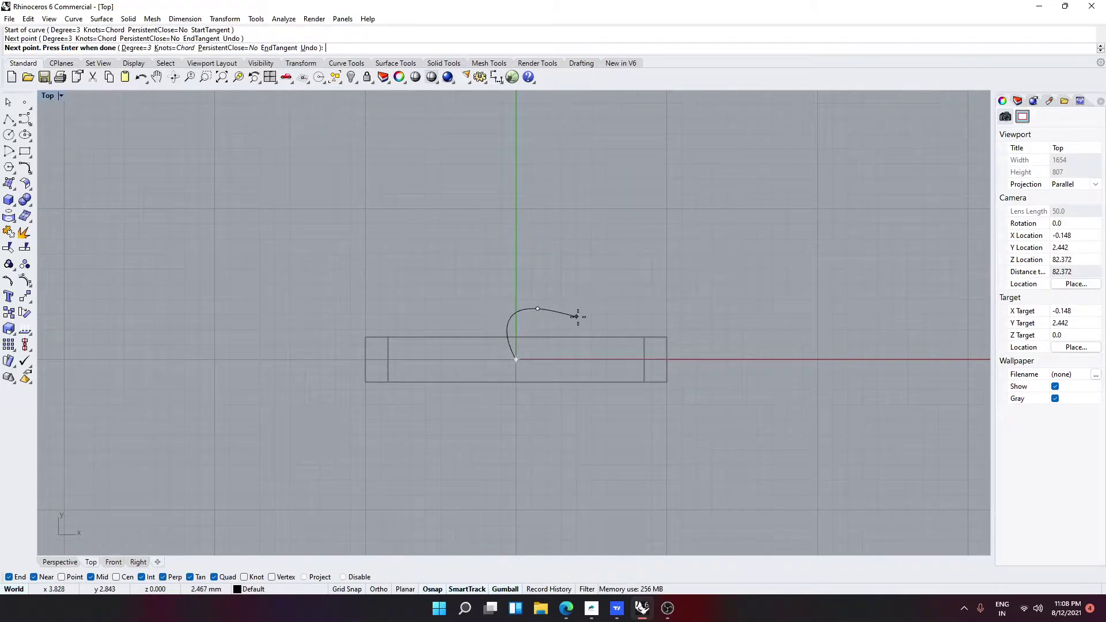
{"action": "left_click", "coordinate": [623, 326]}
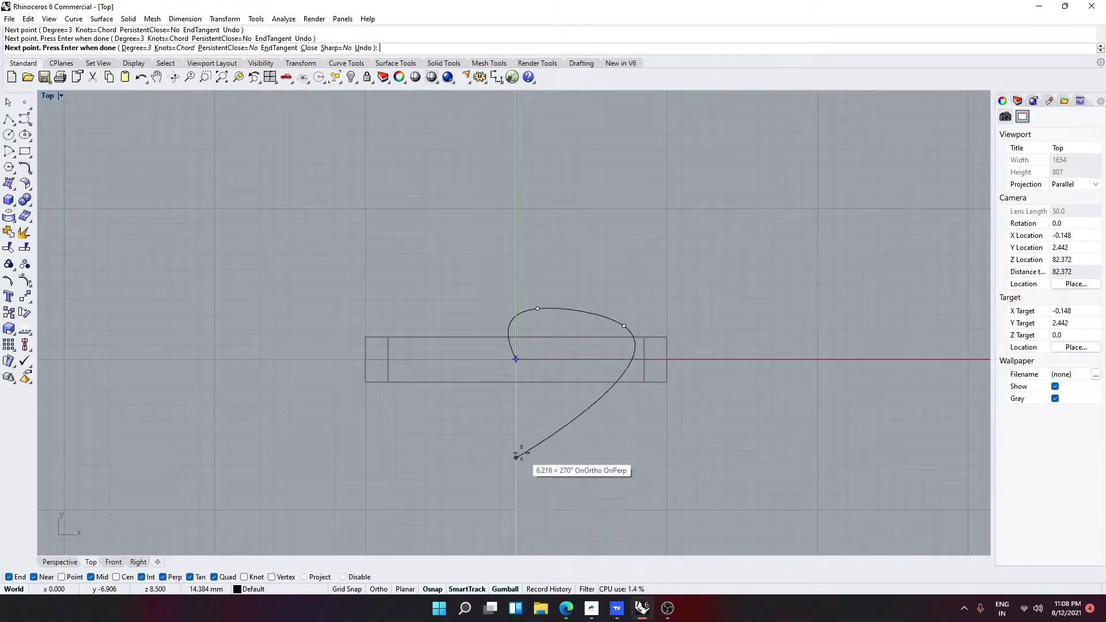
{"action": "key", "text": "Escape"}
{"action": "key", "text": "Return"}
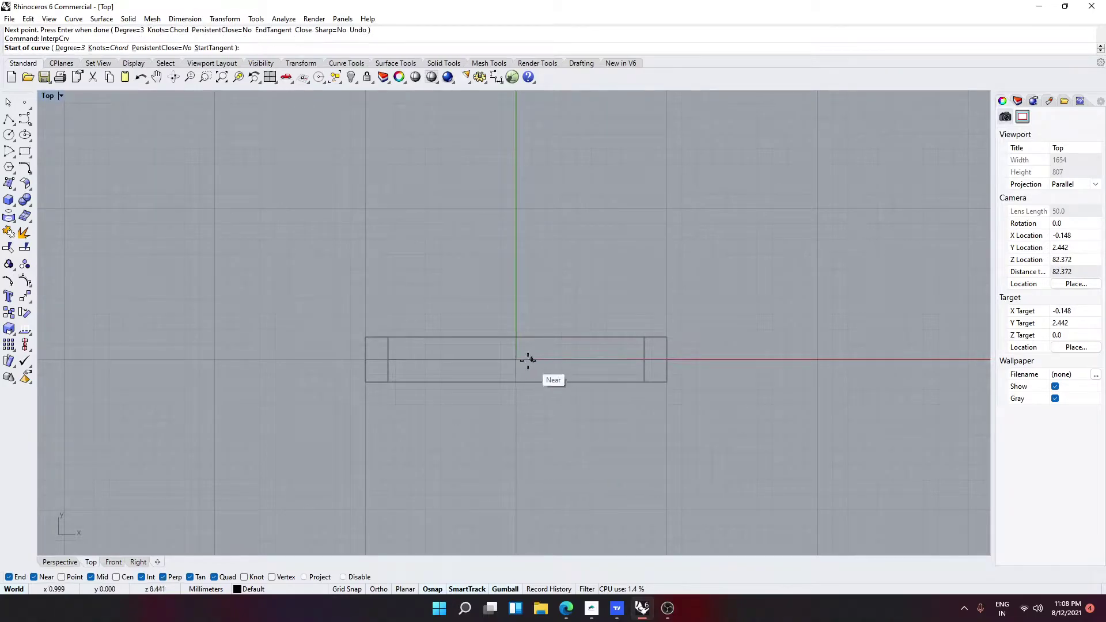
{"action": "left_click", "coordinate": [514, 360]}
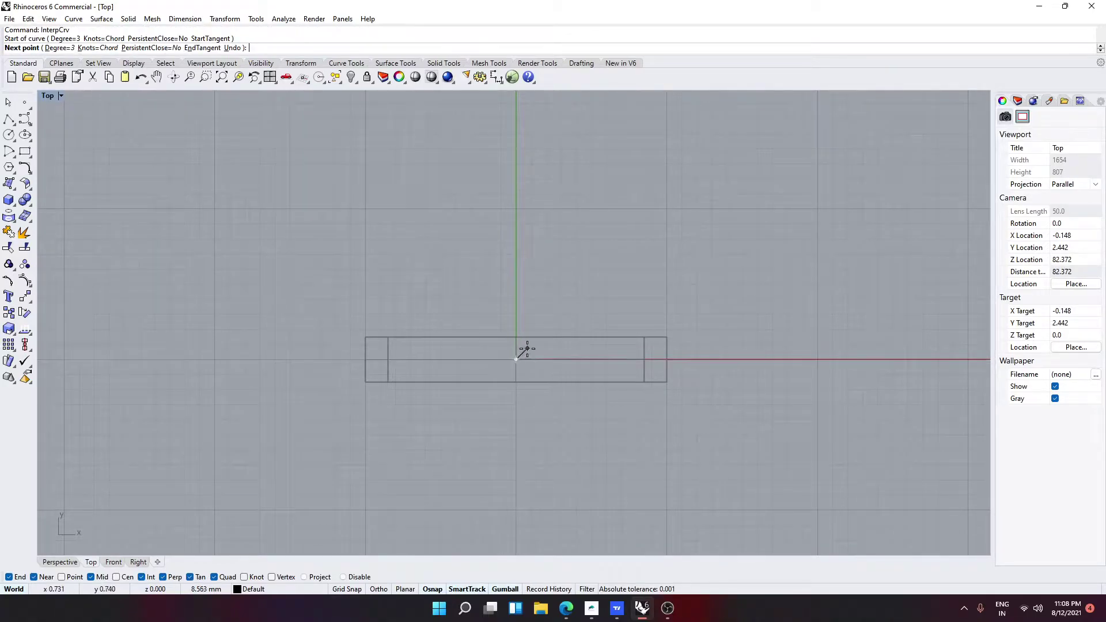
{"action": "left_click", "coordinate": [531, 346]}
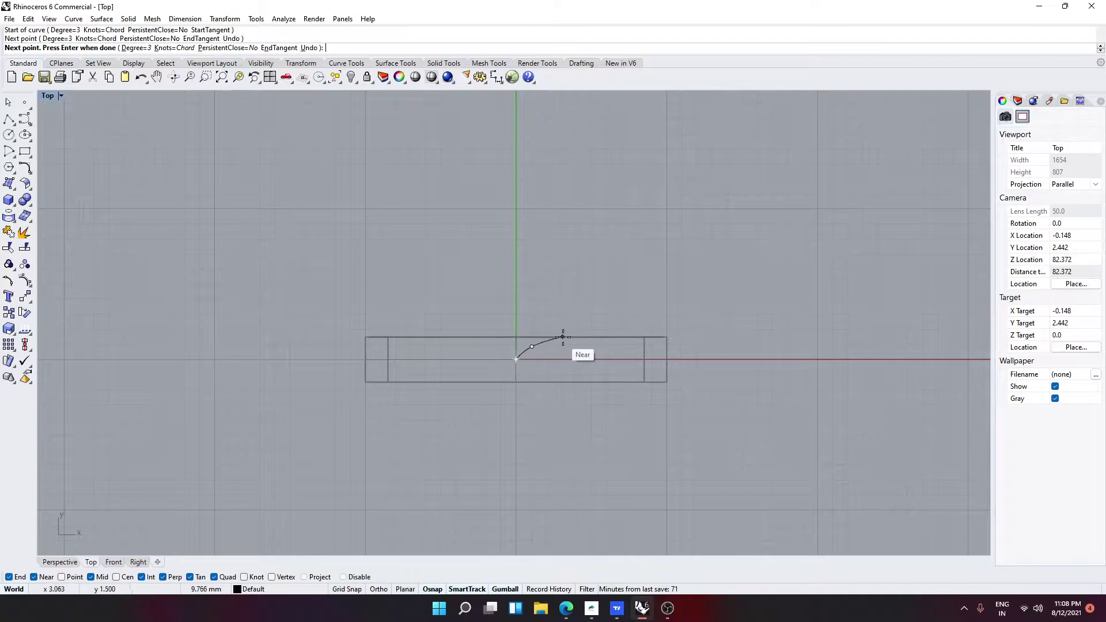
{"action": "key", "text": "Escape"}
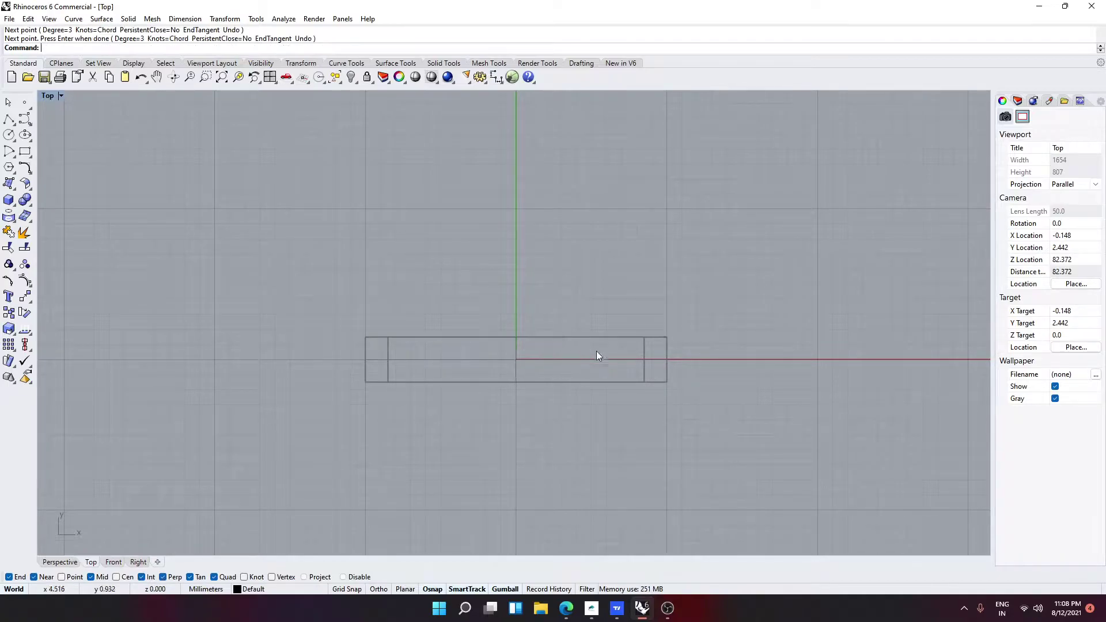
Unlock the ring shank and its base circle, and hide both of them
{"action": "type", "text": "Unlock"}
{"action": "key", "text": "Return"}
{"action": "left_click_drag", "start_coordinate": [746, 392], "coordinate": [282, 260]}
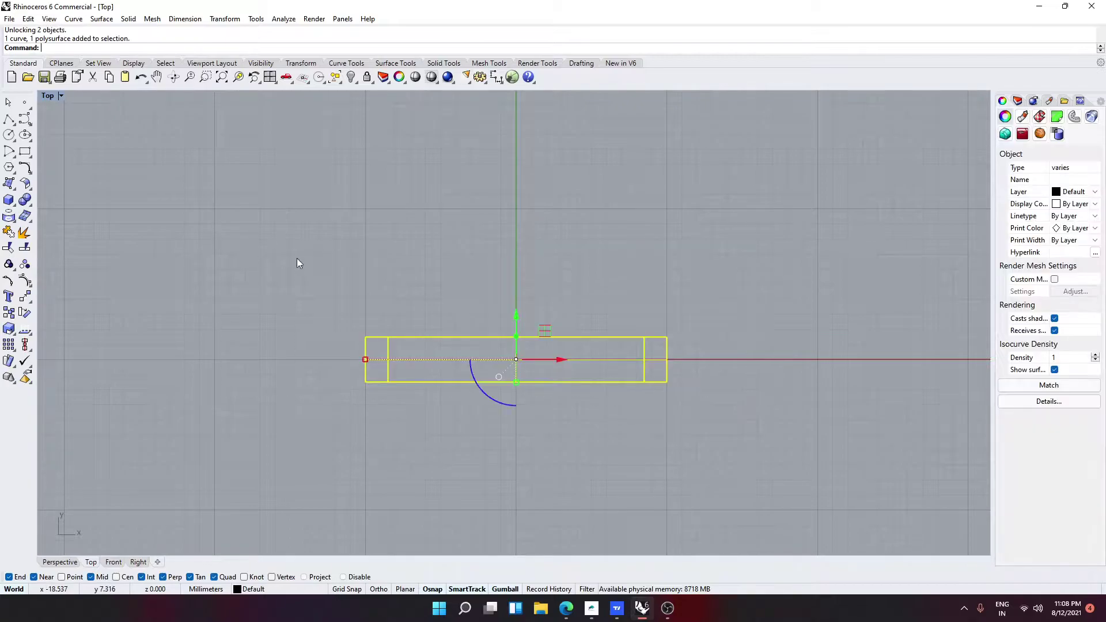
{"action": "key", "text": "ctrl+h"}
Draw the right half of the heart with InterpCrv, from the origin around the lobe to a point below it on the vertical axis
{"action": "type", "text": "InterpCrv"}
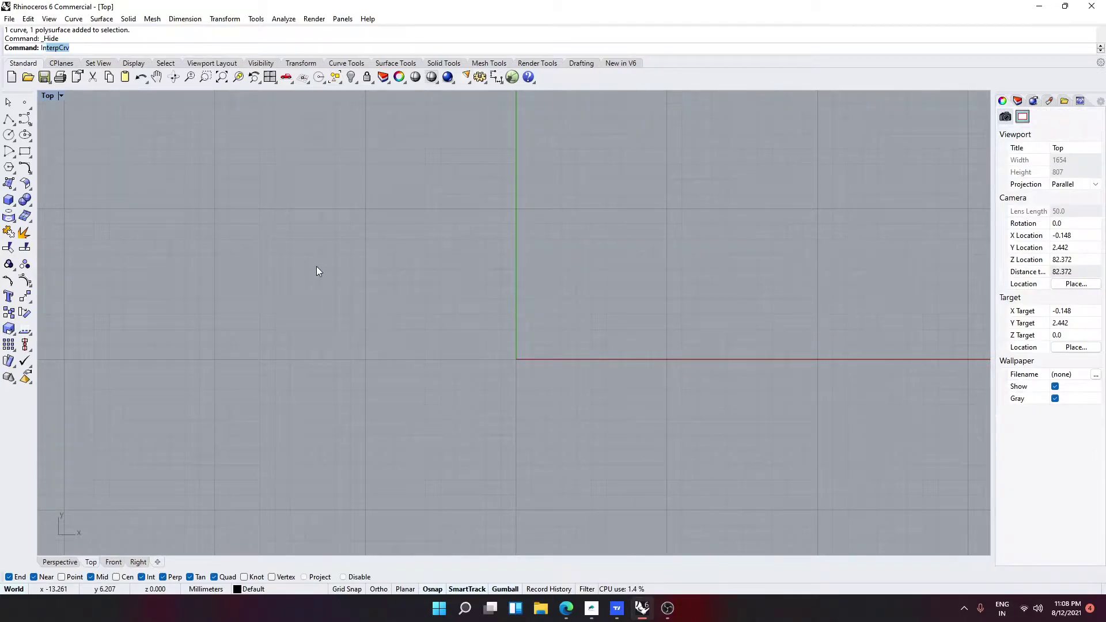
{"action": "key", "text": "Return"}
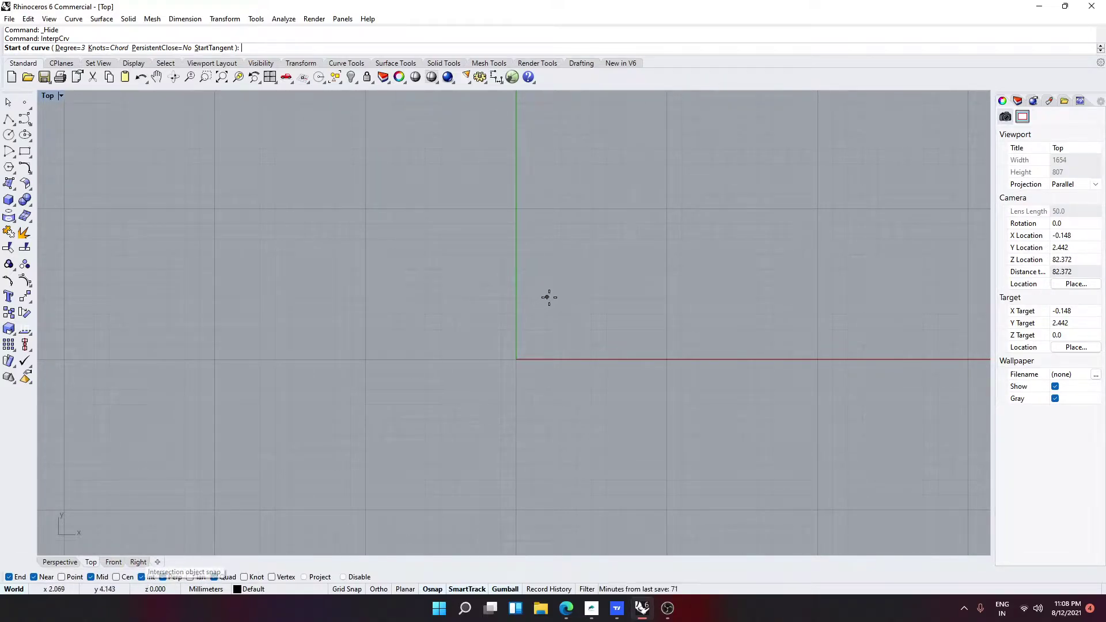
{"action": "type", "text": "0"}
{"action": "key", "text": "Return"}
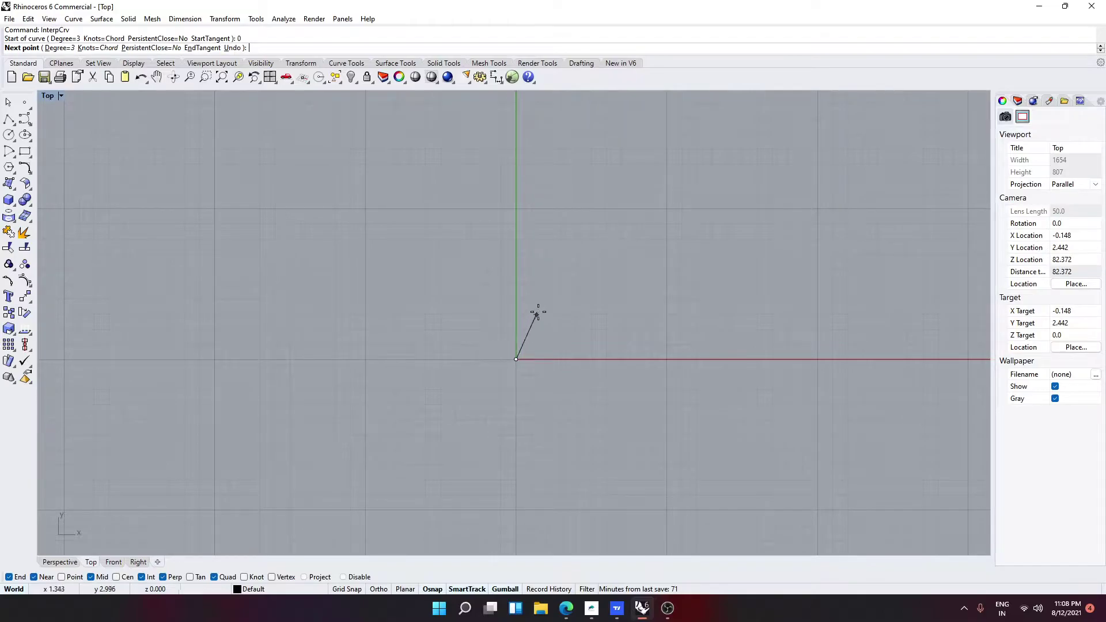
{"action": "left_click", "coordinate": [543, 287]}
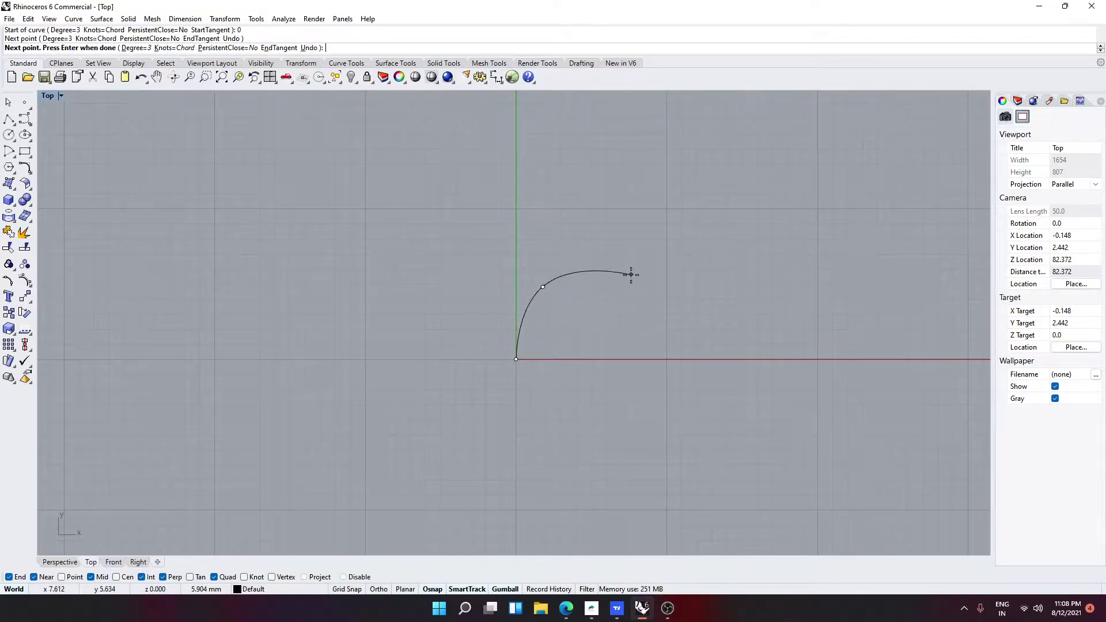
{"action": "left_click", "coordinate": [641, 298]}
{"action": "left_click", "coordinate": [593, 423]}
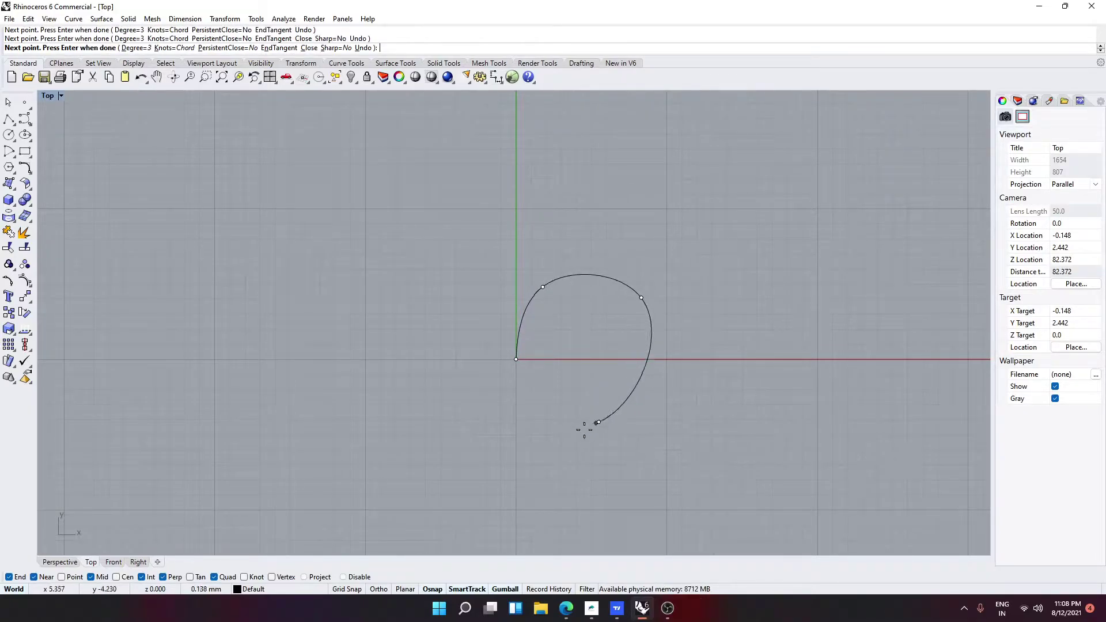
{"action": "left_click", "coordinate": [517, 479]}
{"action": "key", "text": "Return"}
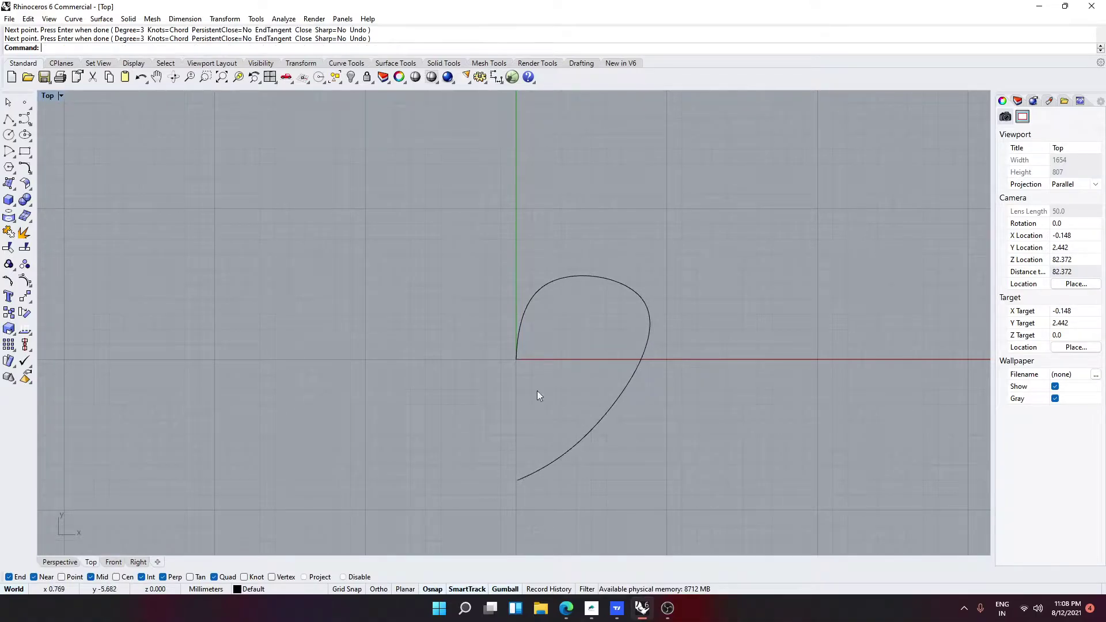
Rebuild the half-heart curve with a point count of 9 and degree 3
{"action": "left_click", "coordinate": [550, 278]}
{"action": "key", "text": "Escape"}
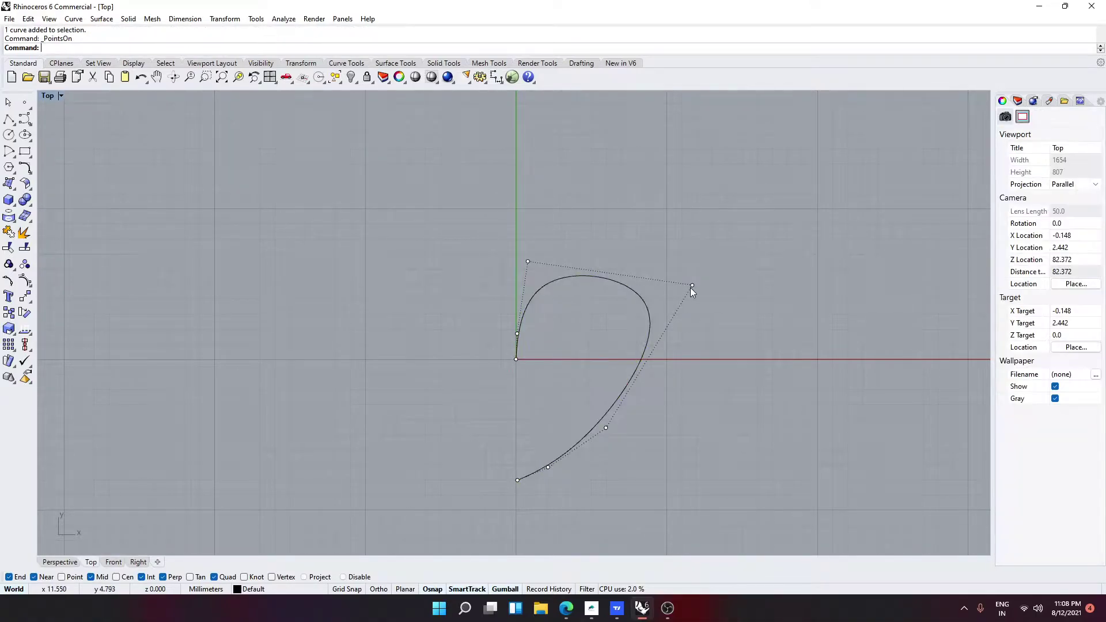
{"action": "key", "text": "Escape"}
{"action": "left_click", "coordinate": [603, 282]}
{"action": "type", "text": "Reb"}
{"action": "key", "text": "Return"}
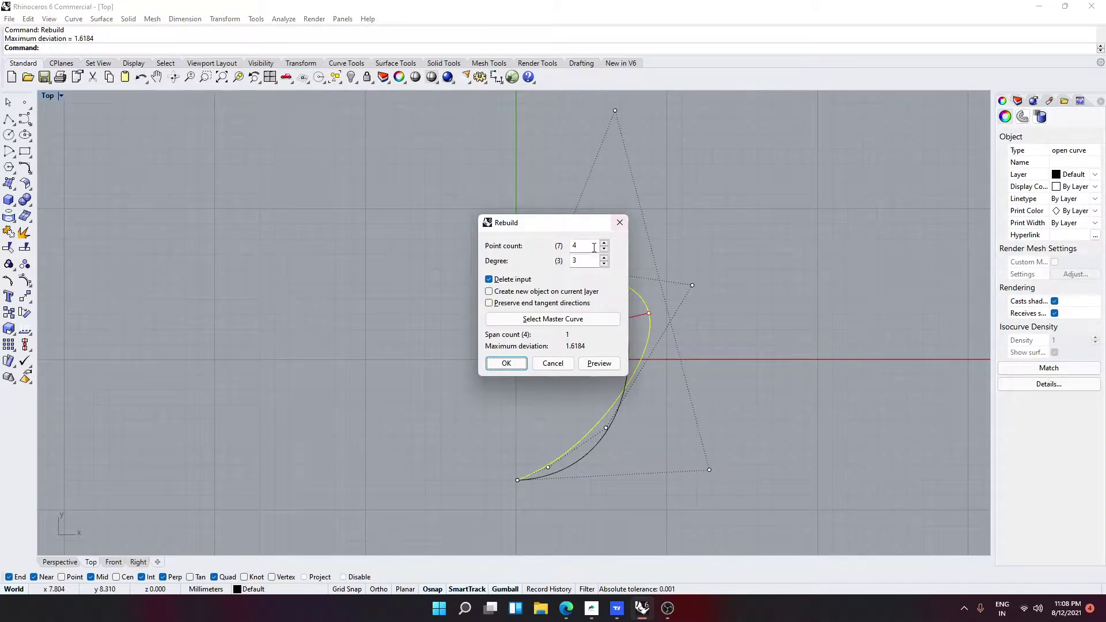
{"action": "type", "text": "9"}
{"action": "key", "text": "Return"}
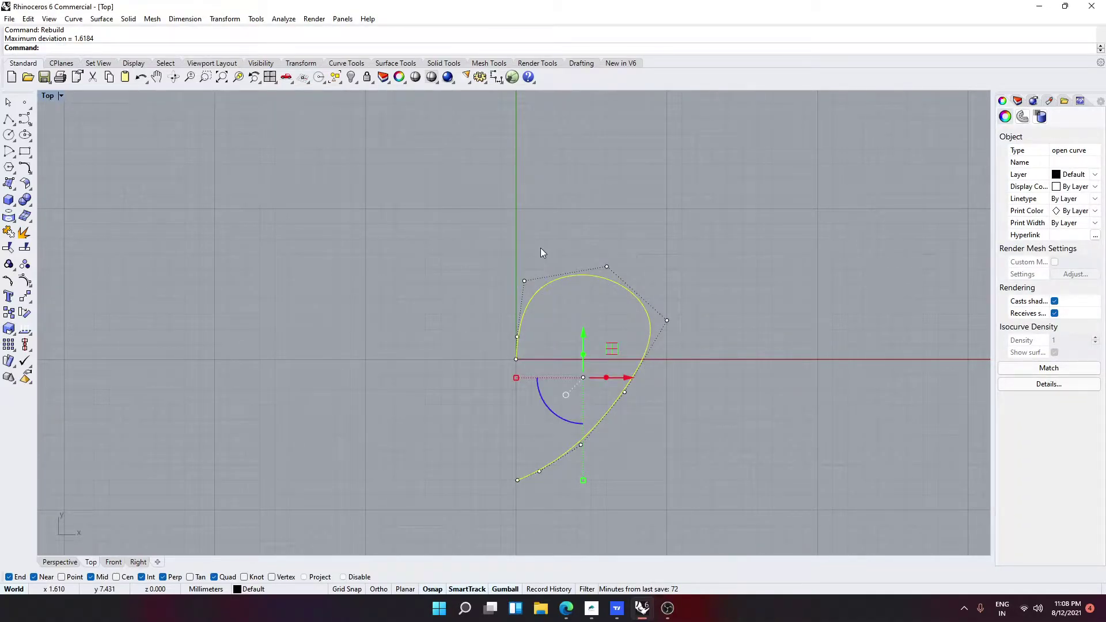
Delete the control points nearest both ends of the half-heart curve and pull its outermost control point down and slightly inward
{"action": "left_click", "coordinate": [516, 336]}
{"action": "key", "text": "Delete"}
{"action": "left_click", "coordinate": [540, 465]}
{"action": "left_click", "coordinate": [580, 444]}
{"action": "left_click", "coordinate": [665, 322]}
{"action": "left_click_drag", "start_coordinate": [694, 296], "coordinate": [685, 330]}
{"action": "left_click_drag", "start_coordinate": [649, 375], "coordinate": [643, 404]}
Redisplay the curve's control points, move the two on the lower side down and outward, and lower the bottom endpoint
{"action": "key", "text": "F10"}
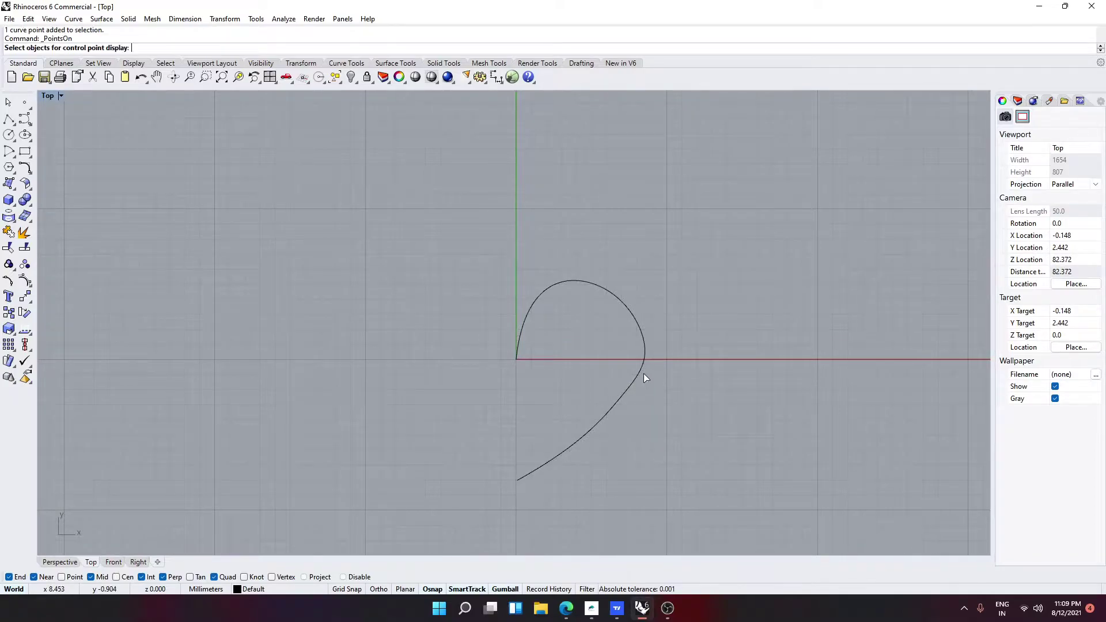
{"action": "left_click", "coordinate": [638, 368]}
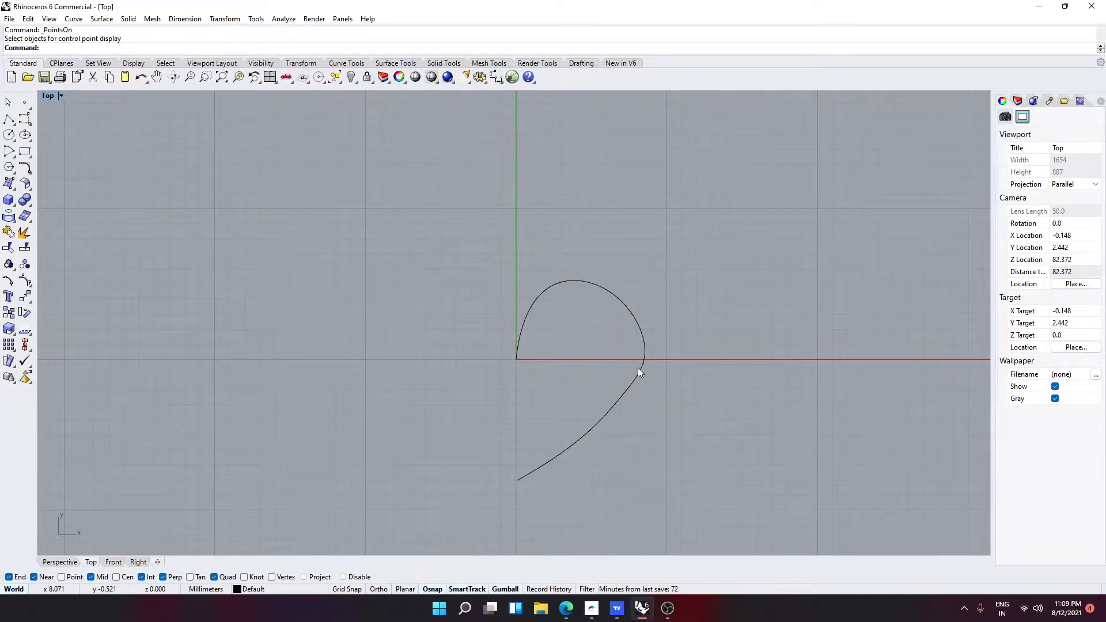
{"action": "left_click", "coordinate": [620, 359]}
{"action": "left_click", "coordinate": [628, 386]}
{"action": "left_click", "coordinate": [628, 386]}
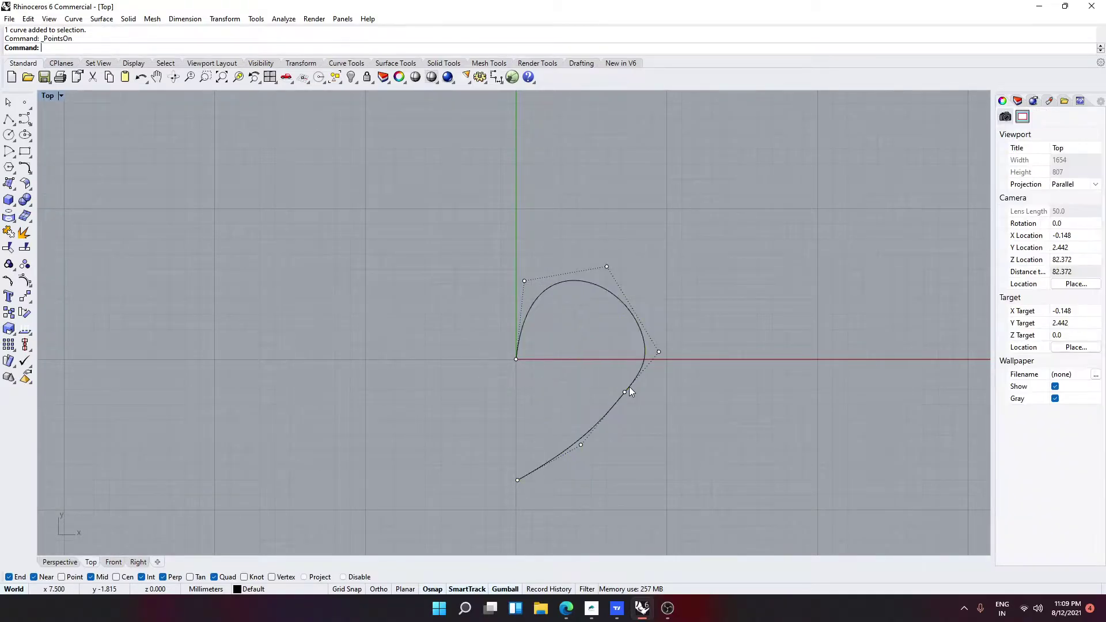
{"action": "left_click", "coordinate": [625, 392]}
{"action": "left_click_drag", "start_coordinate": [652, 364], "coordinate": [662, 382]}
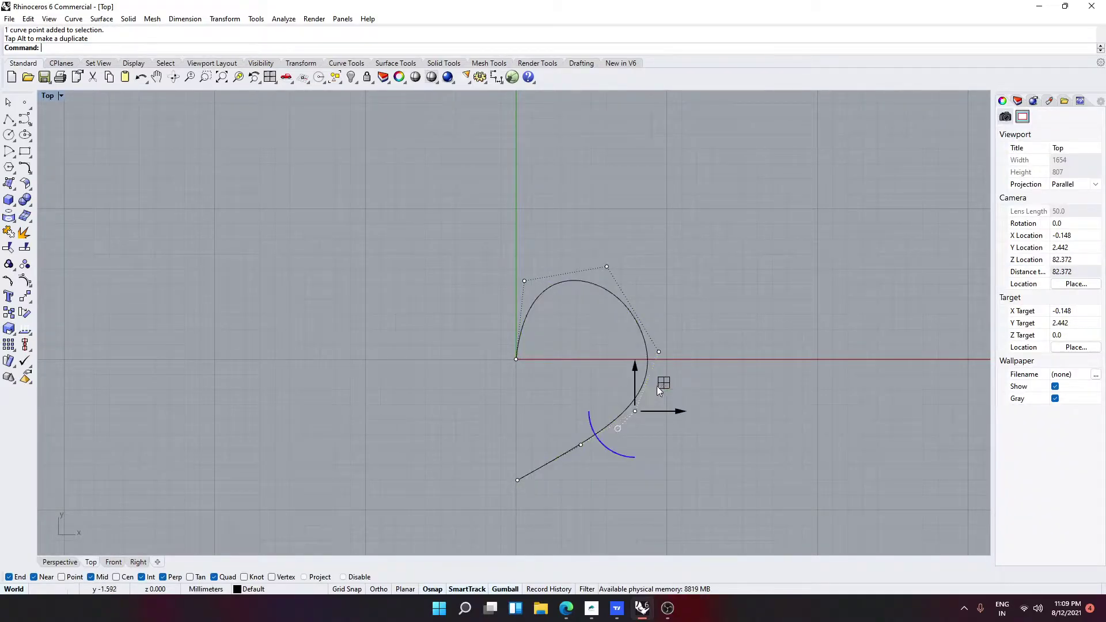
{"action": "left_click", "coordinate": [580, 445]}
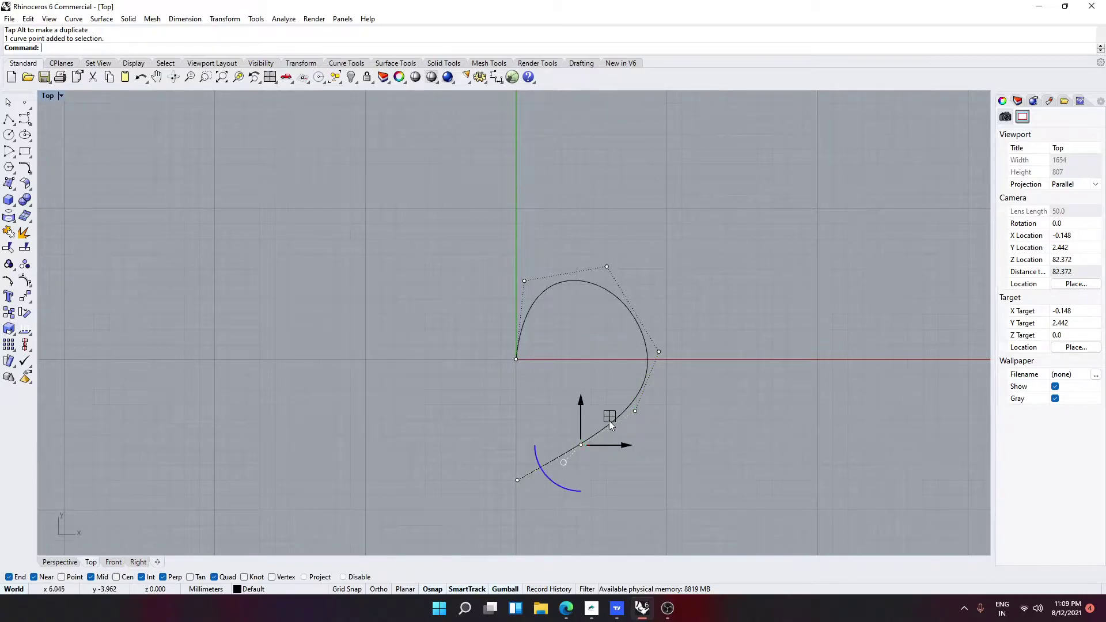
{"action": "left_click_drag", "start_coordinate": [609, 420], "coordinate": [614, 435]}
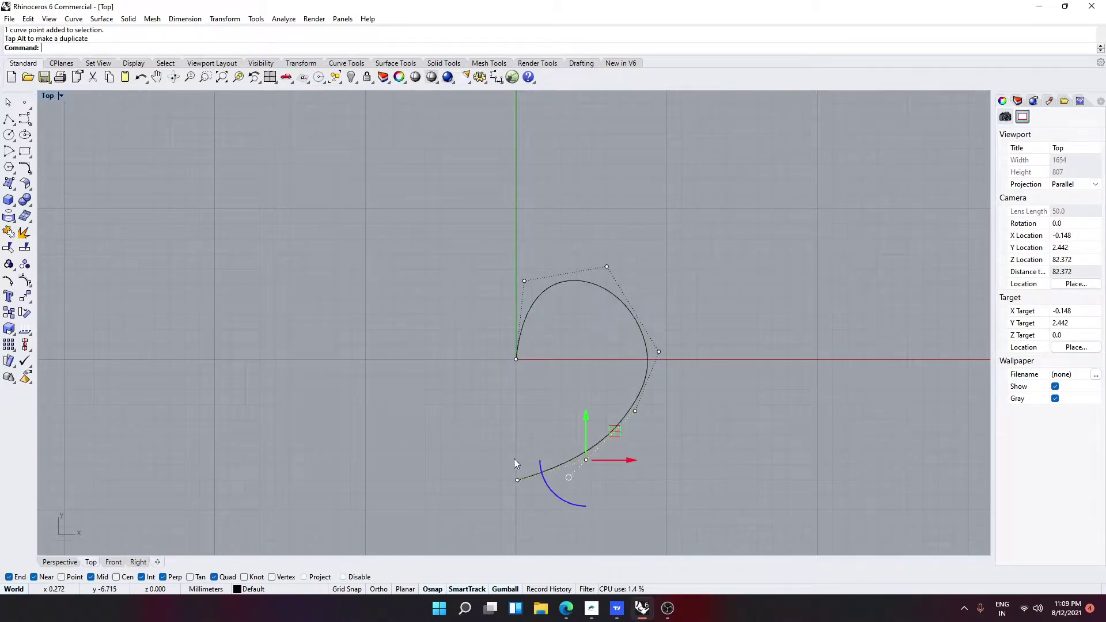
{"action": "left_click", "coordinate": [517, 479]}
{"action": "left_click_drag", "start_coordinate": [520, 440], "coordinate": [516, 464]}
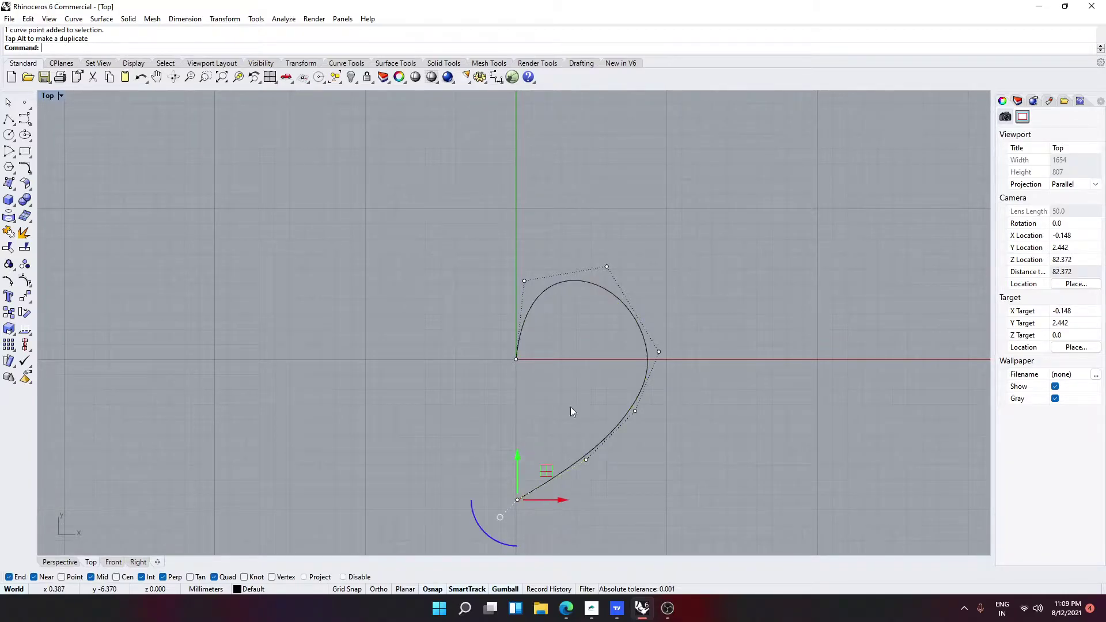
Mirror the half-heart curve across the line from the origin to its bottom endpoint, keeping the original
{"action": "key", "text": "Escape"}
{"action": "type", "text": "Mirror"}
{"action": "key", "text": "Return"}
{"action": "left_click", "coordinate": [610, 297]}
{"action": "key", "text": "Return"}
{"action": "left_click", "coordinate": [516, 359]}
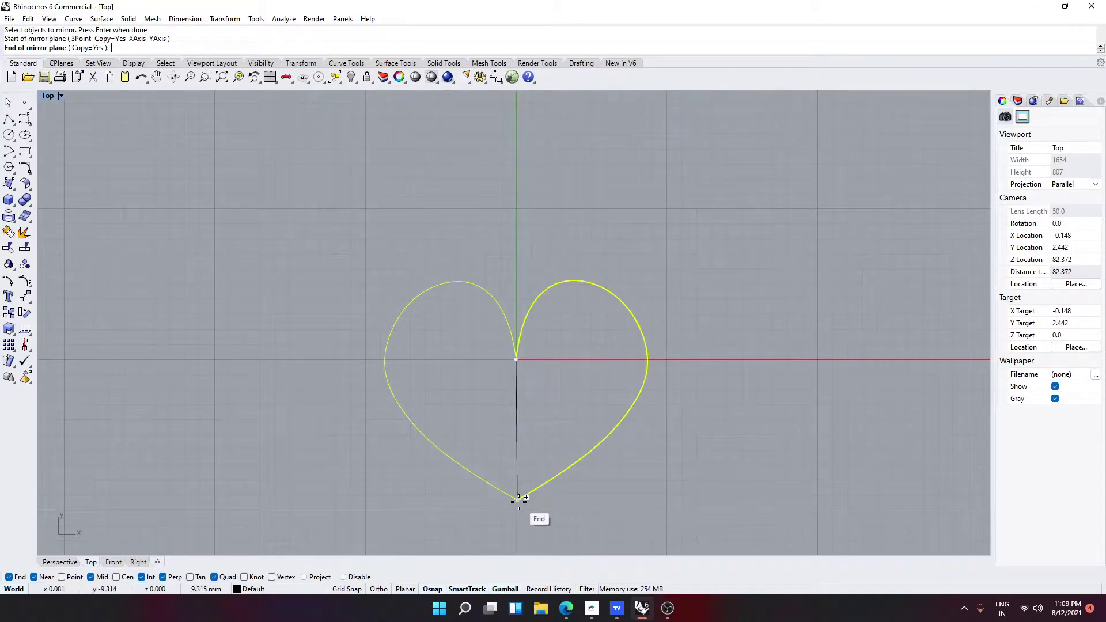
{"action": "left_click", "coordinate": [518, 499]}
Join the two heart halves into one closed curve
{"action": "left_click", "coordinate": [621, 425]}
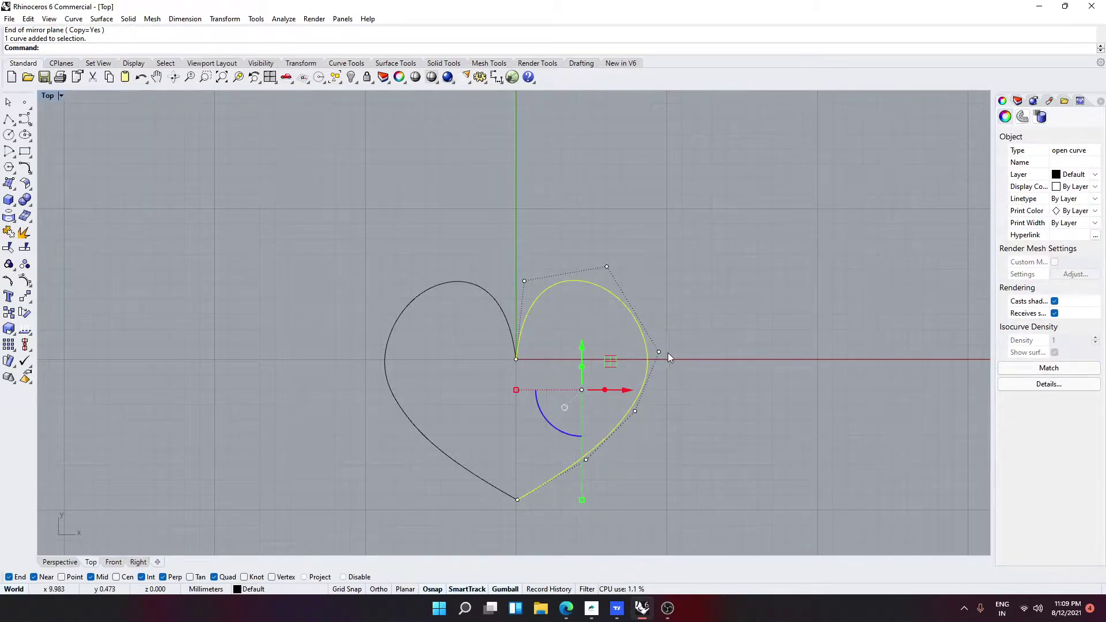
{"action": "left_click", "coordinate": [619, 349]}
{"action": "left_click_drag", "start_coordinate": [567, 375], "coordinate": [474, 306]}
{"action": "key", "text": "ctrl+j"}
Fillet the heart's upper notch and bottom tip with a radius of 1
{"action": "type", "text": "F"}
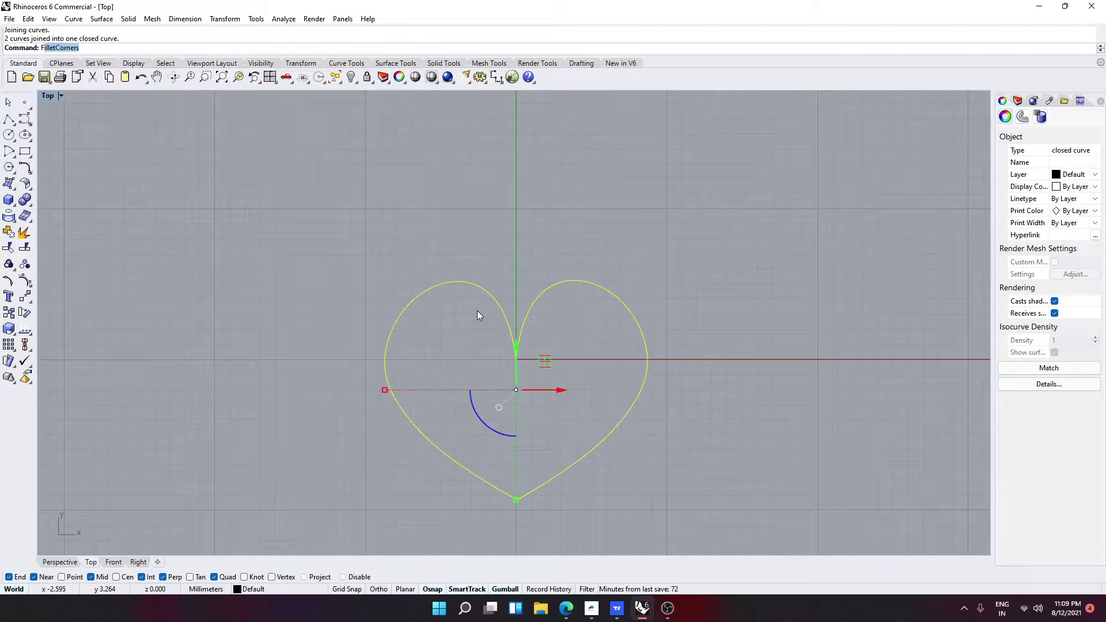
{"action": "type", "text": "illet"}
{"action": "key", "text": "Return"}
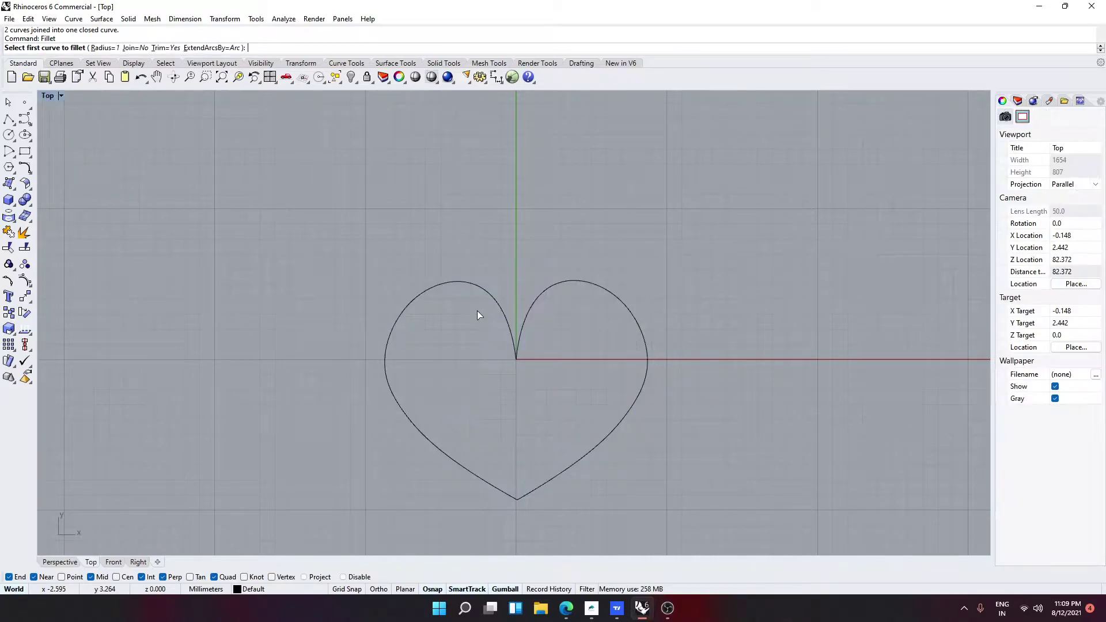
{"action": "left_click", "coordinate": [516, 338]}
{"action": "left_click", "coordinate": [524, 335]}
{"action": "key", "text": "Return"}
{"action": "left_click", "coordinate": [505, 495]}
{"action": "left_click", "coordinate": [532, 493]}
{"action": "scroll", "coordinate": [599, 397], "scroll_direction": "down", "scroll_amount": 2}
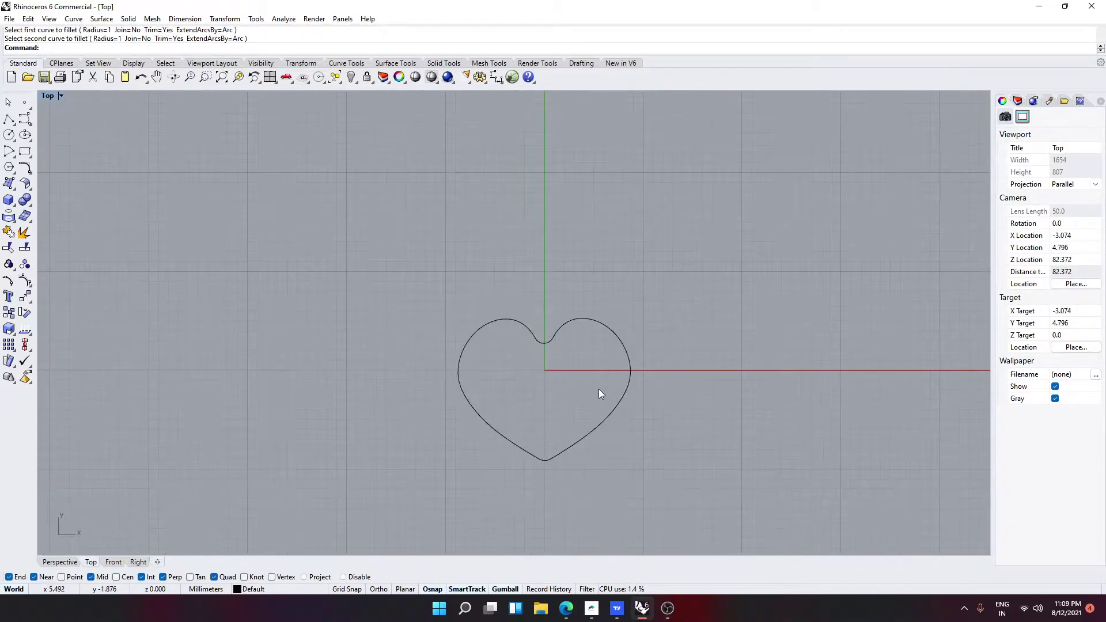
{"action": "left_click", "coordinate": [543, 344]}
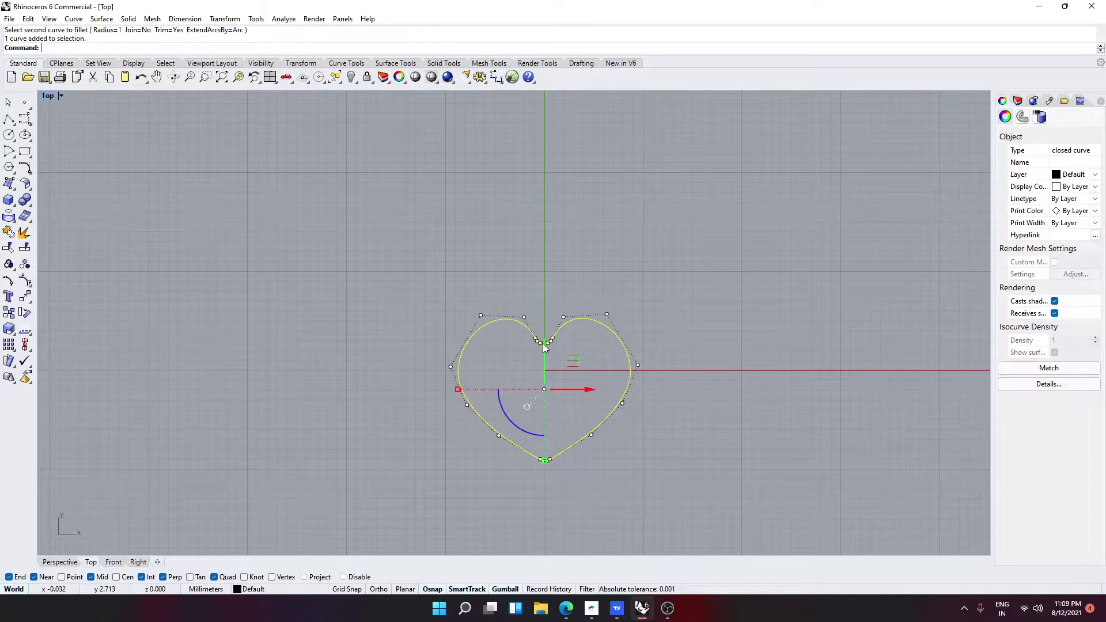
{"action": "key", "text": "F10"}
{"action": "key", "text": "Escape"}
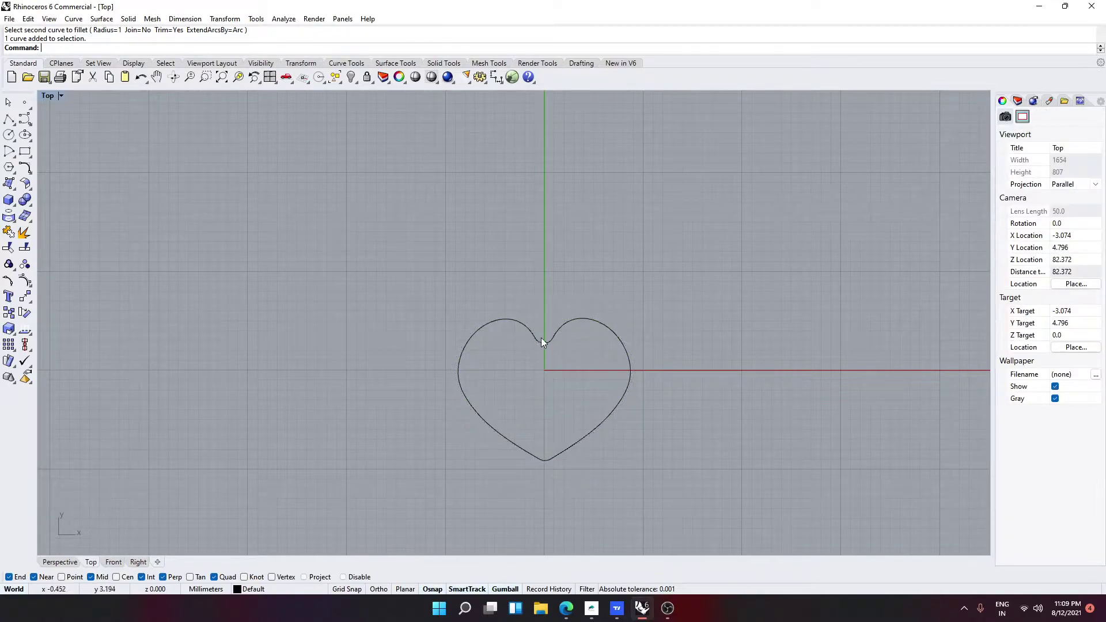
{"action": "left_click", "coordinate": [541, 339]}
{"action": "key", "text": "F10"}
{"action": "key", "text": "Escape"}
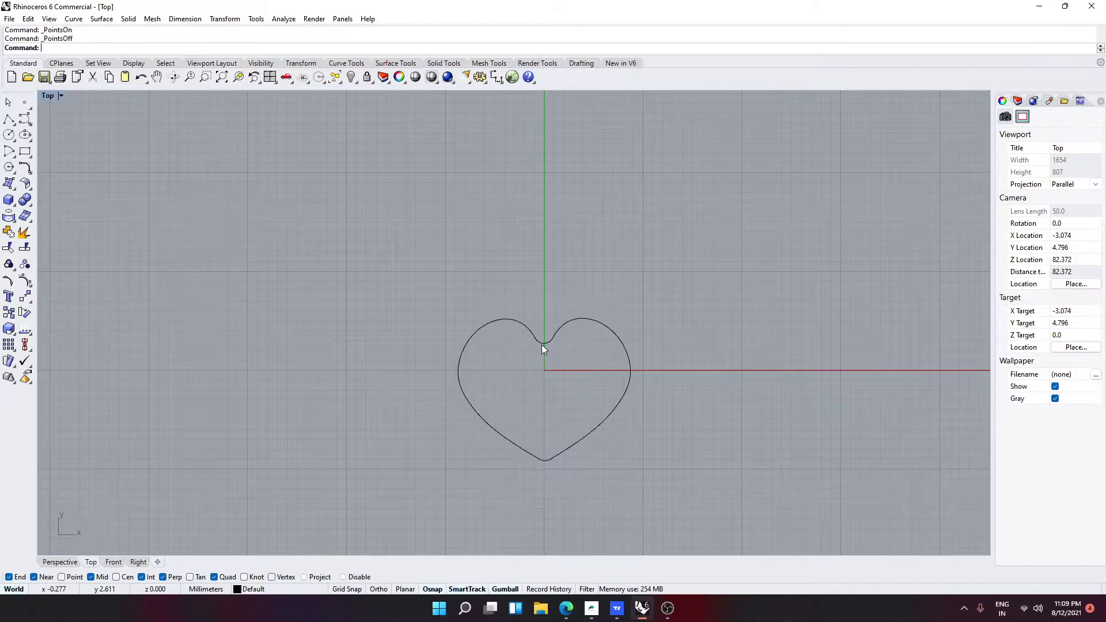
Stretch the heart outline vertically by scaling it in Y with the gumball
{"action": "left_click", "coordinate": [542, 345]}
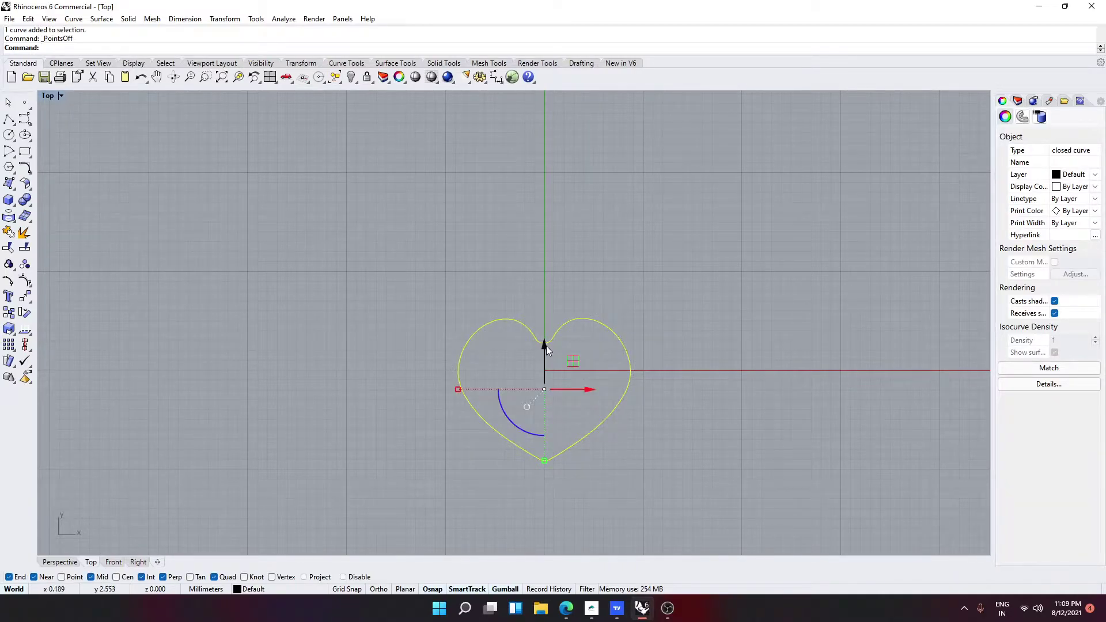
{"action": "left_click_drag", "start_coordinate": [544, 460], "coordinate": [544, 481]}
{"action": "key", "text": "Escape"}
Show the hidden ring shank again together with the heart outline
{"action": "scroll", "coordinate": [609, 397], "scroll_direction": "up", "scroll_amount": 2}
{"action": "key", "text": "ctrl+shift+h"}
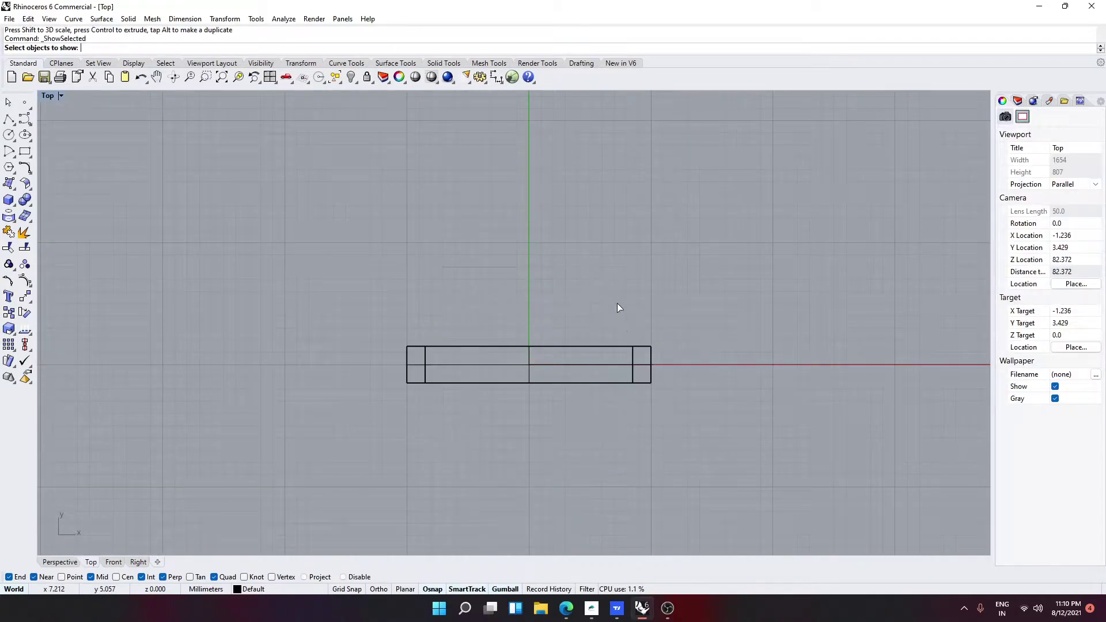
{"action": "key", "text": "Return"}
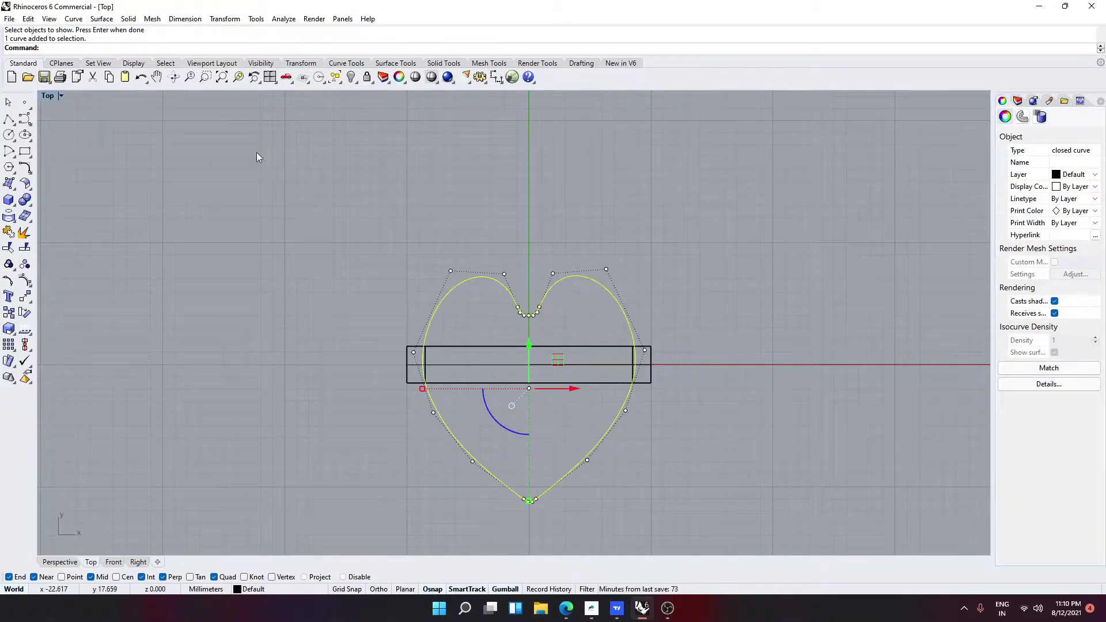
Turn off the heart's control points and raise the outline to the top of the ring shank in the Front view
{"action": "key", "text": "F11"}
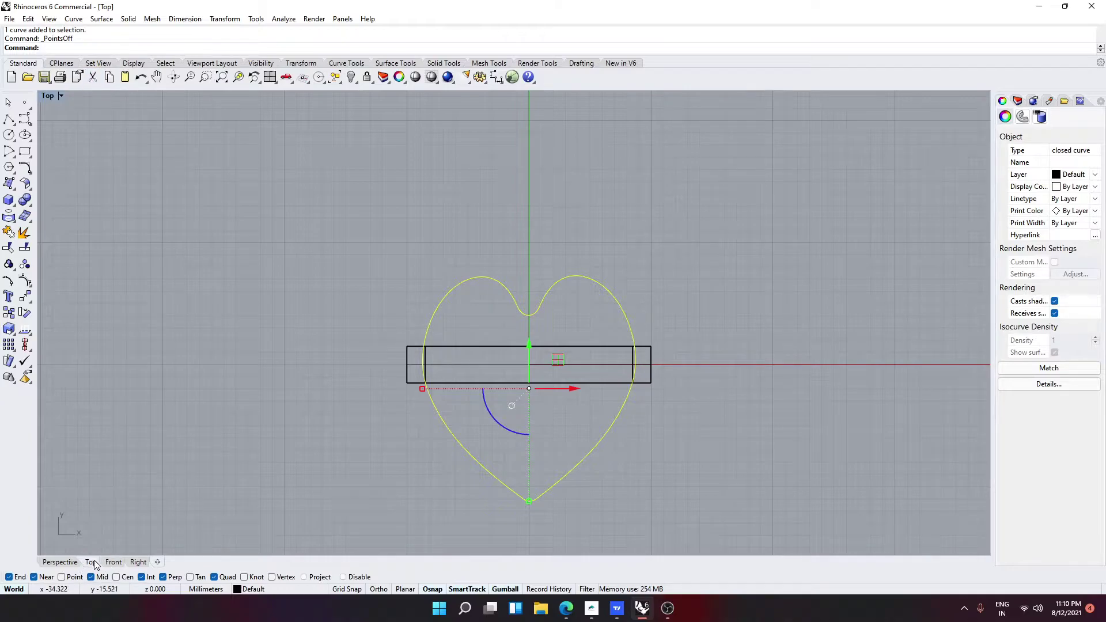
{"action": "left_click", "coordinate": [113, 561]}
{"action": "right_click_drag", "start_coordinate": [539, 278], "coordinate": [518, 404]}
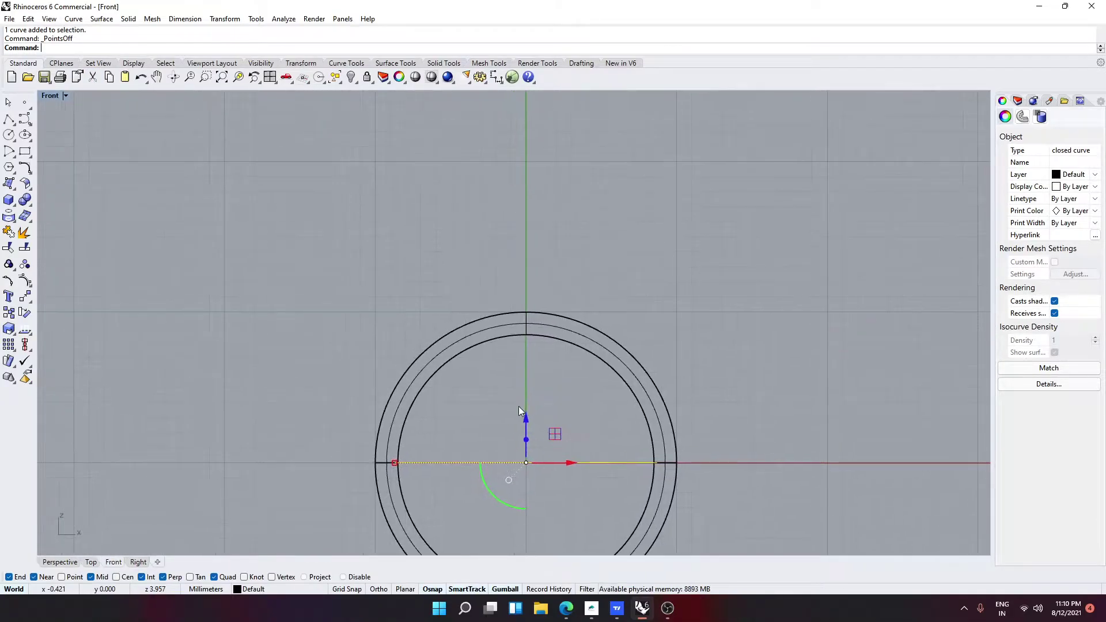
{"action": "left_click_drag", "start_coordinate": [523, 418], "coordinate": [548, 269]}
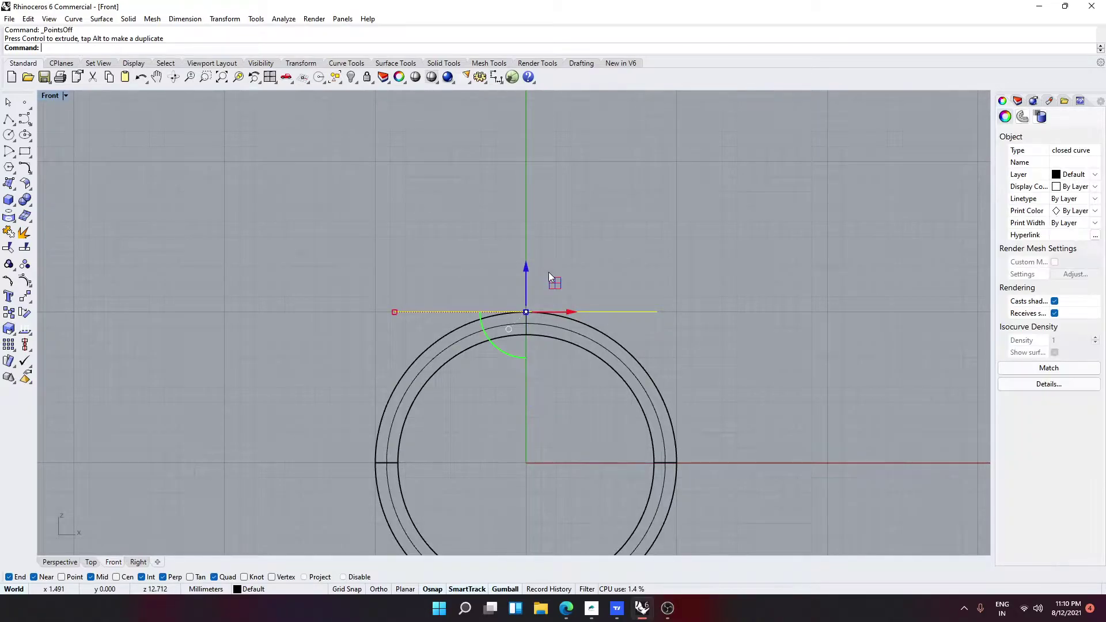
{"action": "left_click", "coordinate": [447, 252]}
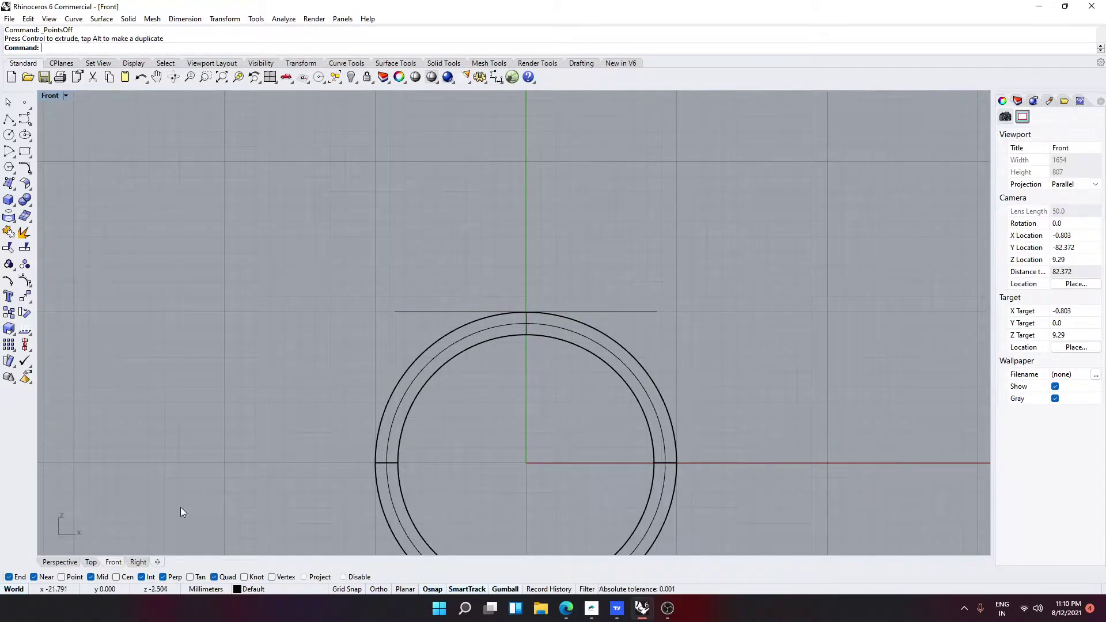
Try extruding the heart outline 1 mm as an open surface with both-sides extrusion turned off, and undo the extrusion
{"action": "left_click", "coordinate": [91, 561]}
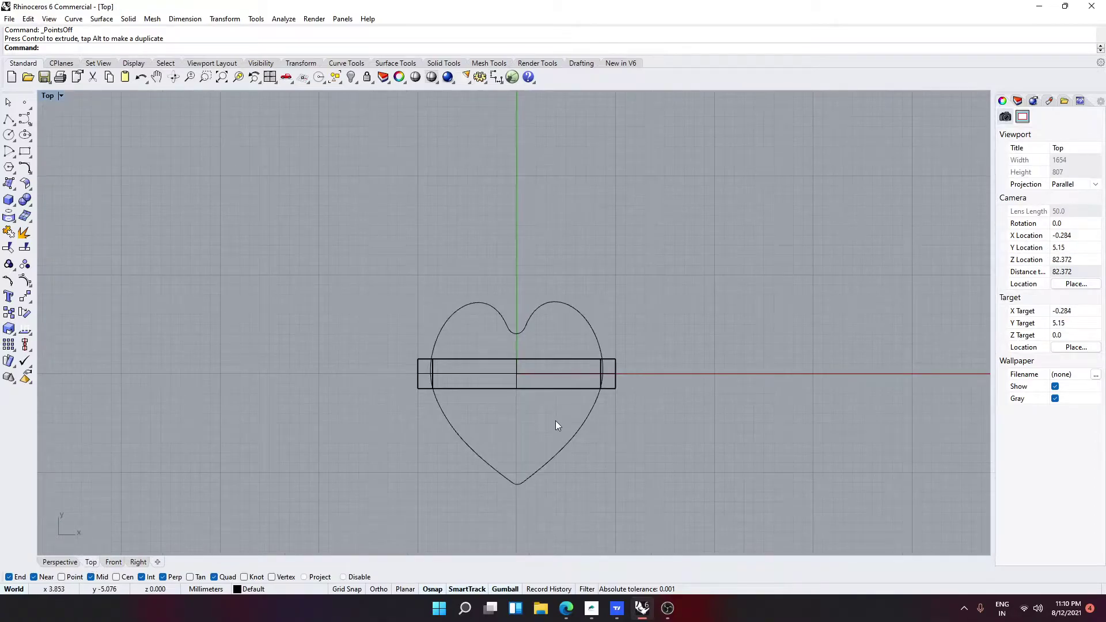
{"action": "type", "text": "Extrt"}
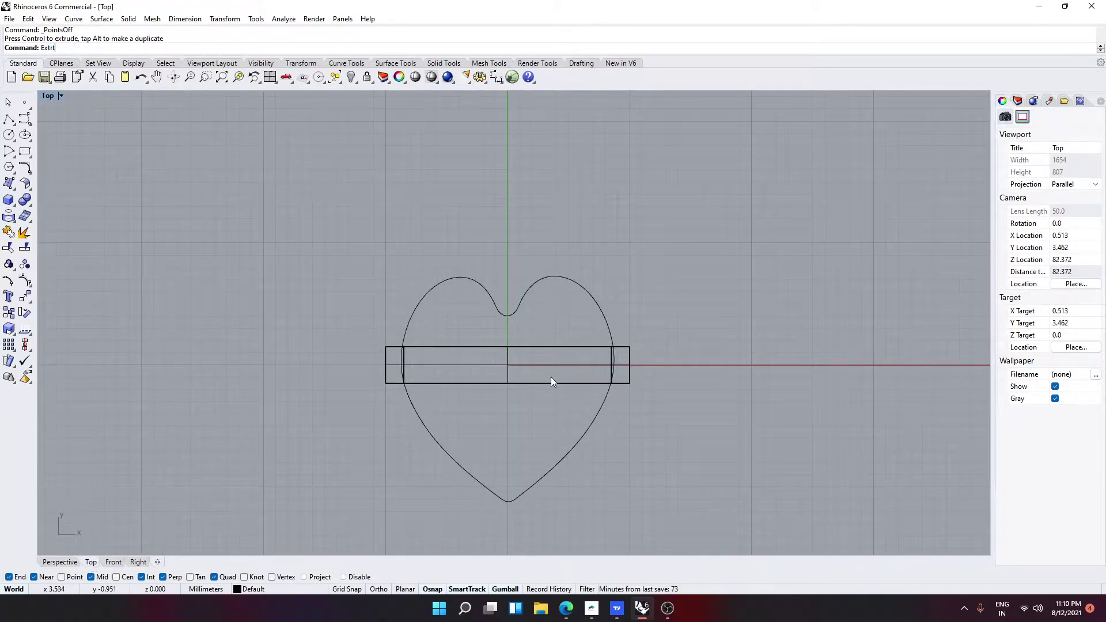
{"action": "key", "text": "Escape"}
{"action": "type", "text": "ExtrudeCrv"}
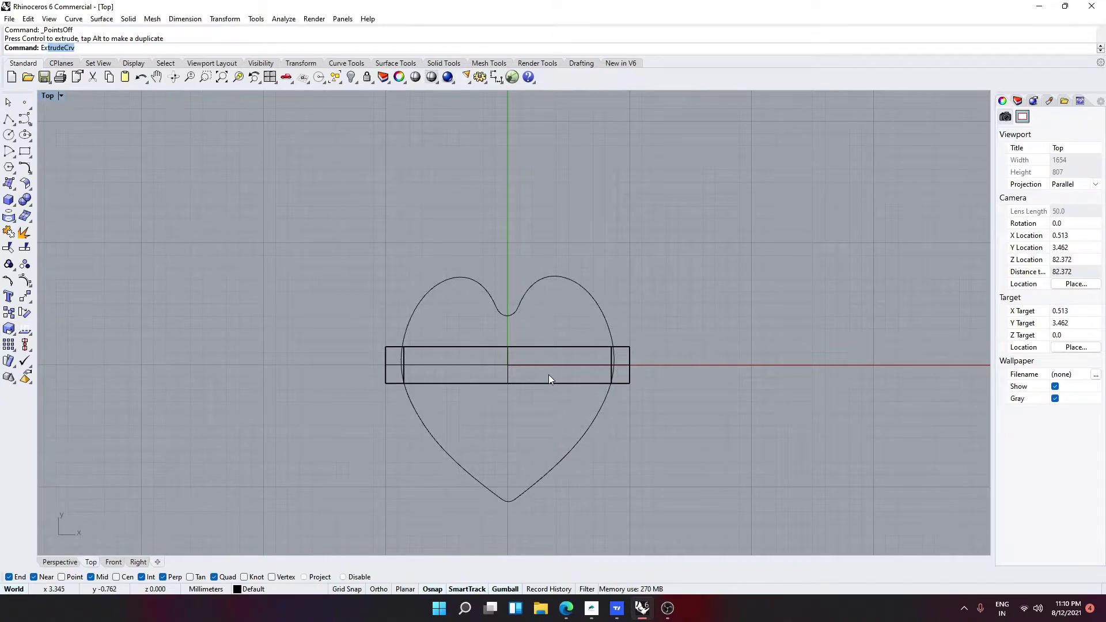
{"action": "key", "text": "Return"}
{"action": "left_click", "coordinate": [605, 315]}
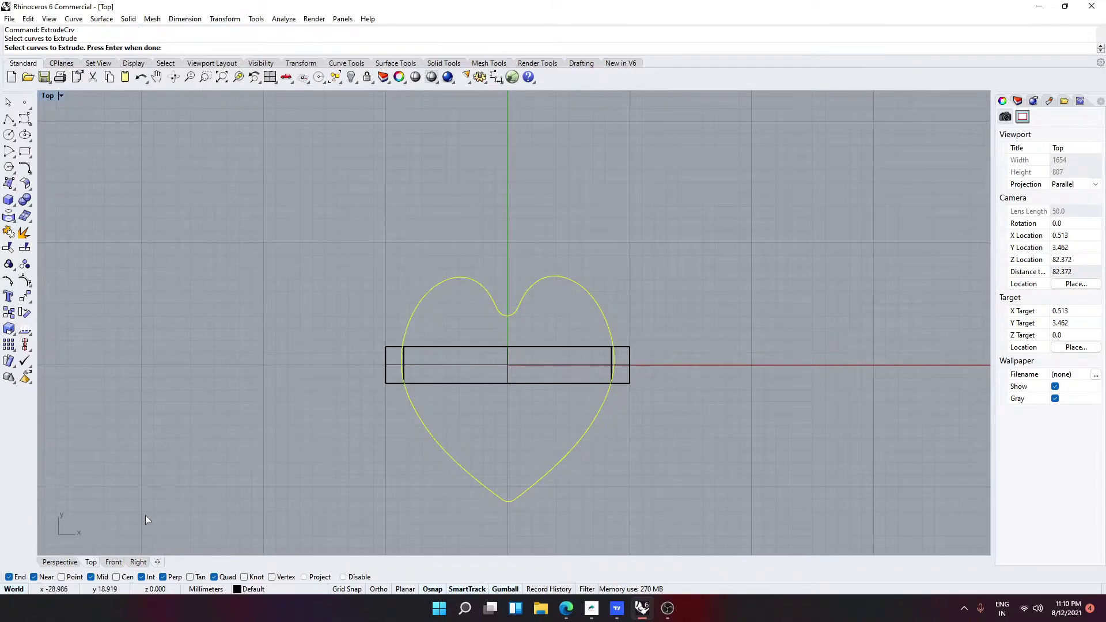
{"action": "left_click", "coordinate": [113, 562]}
{"action": "key", "text": "Return"}
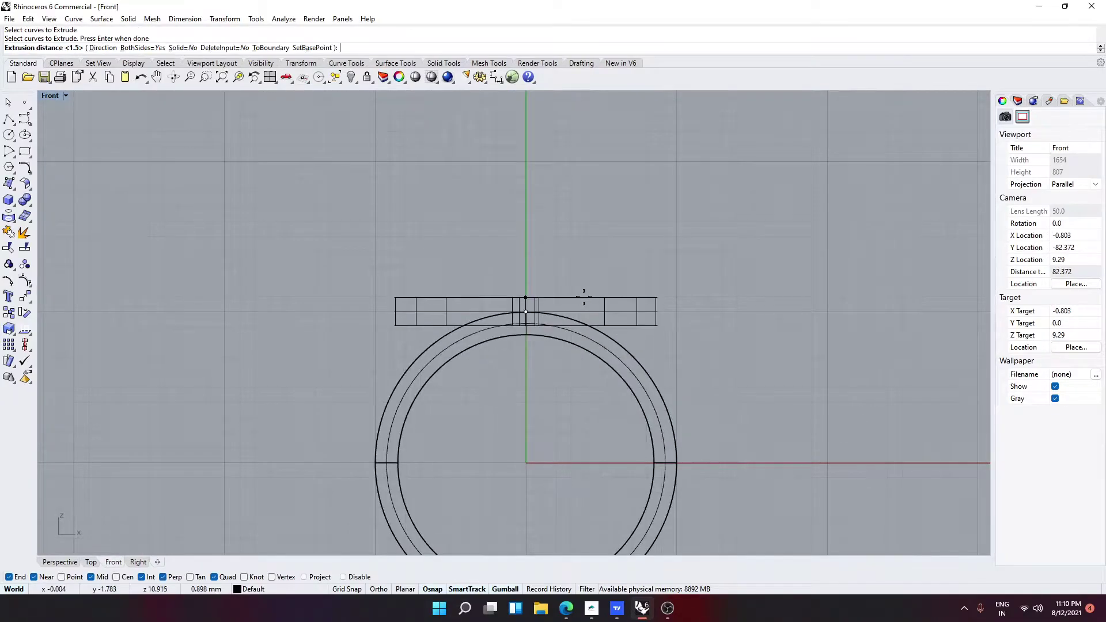
{"action": "type", "text": "b"}
{"action": "key", "text": "Return"}
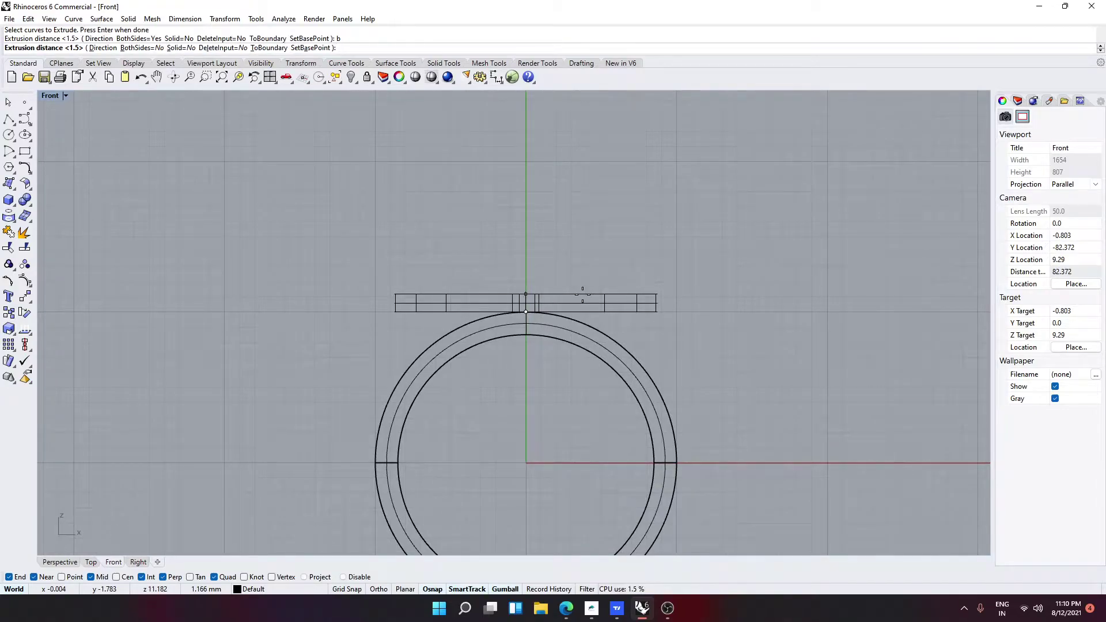
{"action": "type", "text": "1"}
{"action": "key", "text": "Return"}
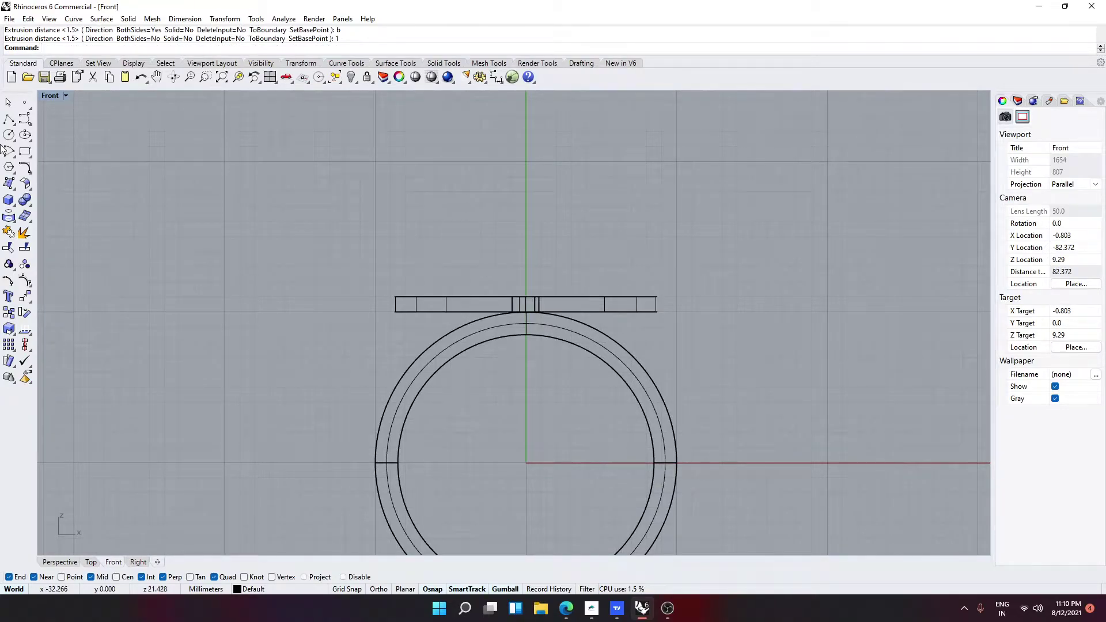
{"action": "left_click", "coordinate": [60, 562]}
{"action": "right_click_drag", "start_coordinate": [510, 434], "coordinate": [548, 334]}
{"action": "key", "text": "ctrl+z"}
Extrude the heart outline 1.5 mm as a closed solid on top of the ring shank
{"action": "key", "text": "Return"}
{"action": "left_click", "coordinate": [585, 401]}
{"action": "key", "text": "Return"}
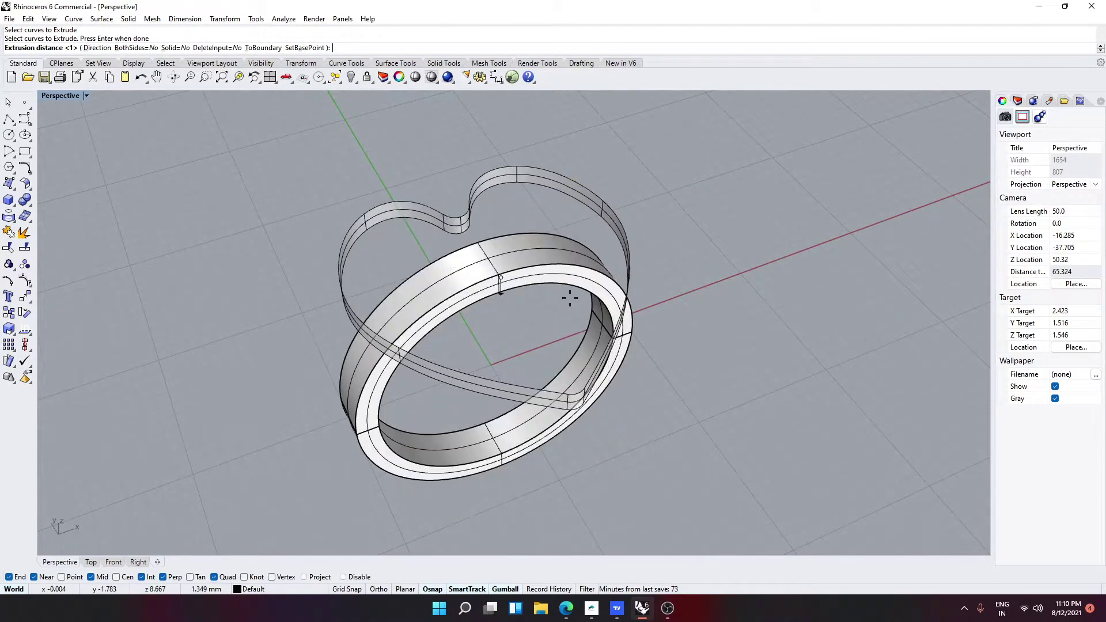
{"action": "type", "text": "s"}
{"action": "key", "text": "Return"}
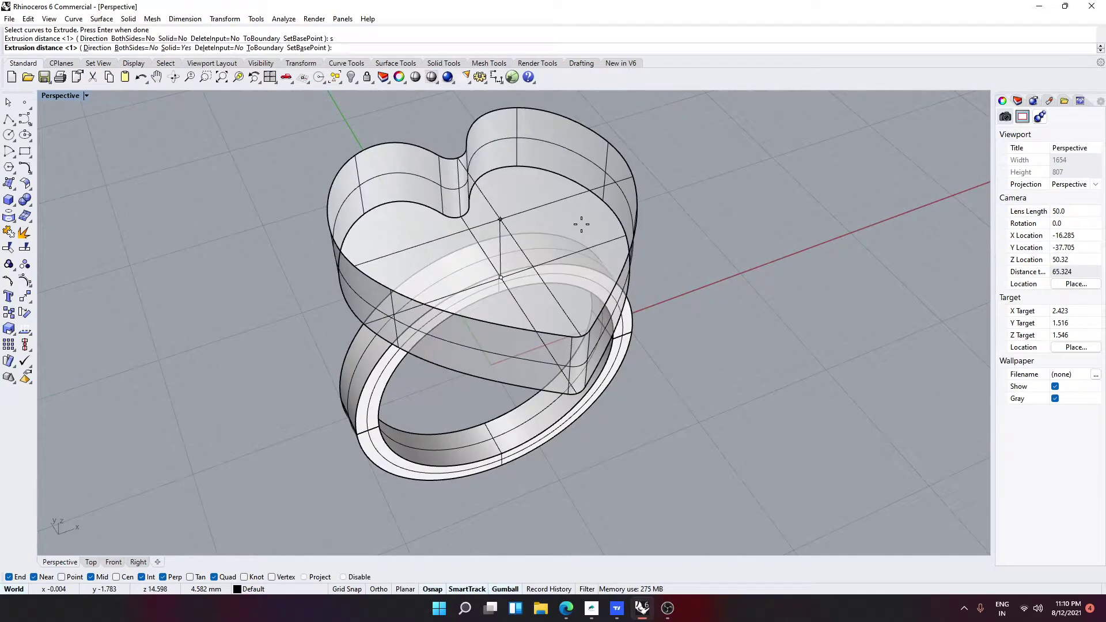
{"action": "type", "text": "1.5"}
{"action": "key", "text": "Return"}
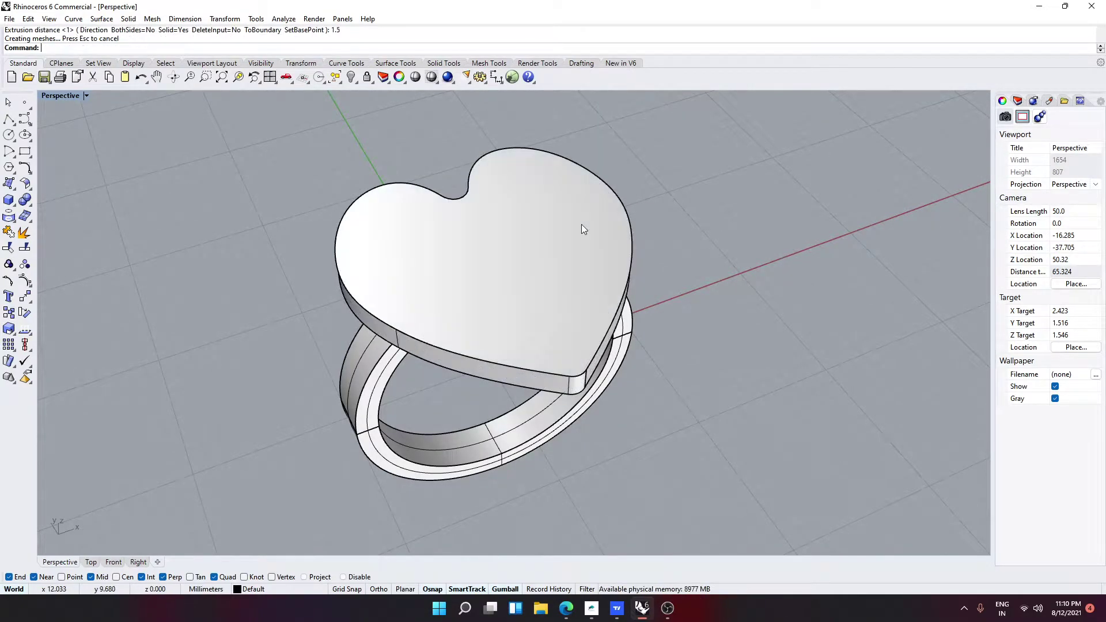
{"action": "right_click_drag", "start_coordinate": [582, 224], "coordinate": [566, 316]}
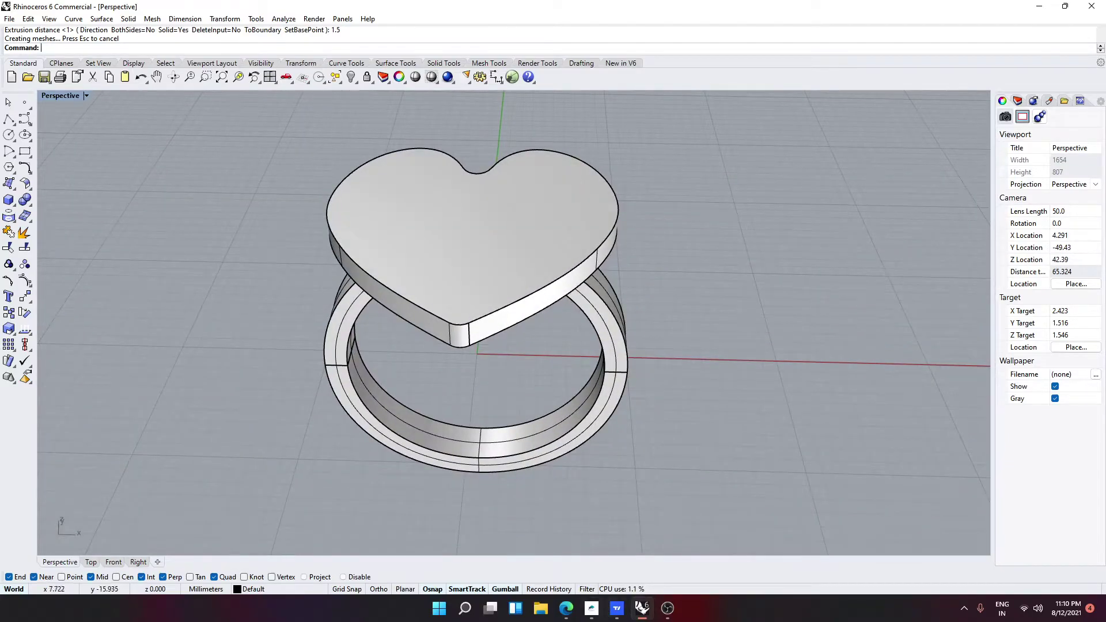
Check the reference ring photo in the browser and hide the ring shank in Rhino's Top view
{"action": "left_click", "coordinate": [562, 617]}
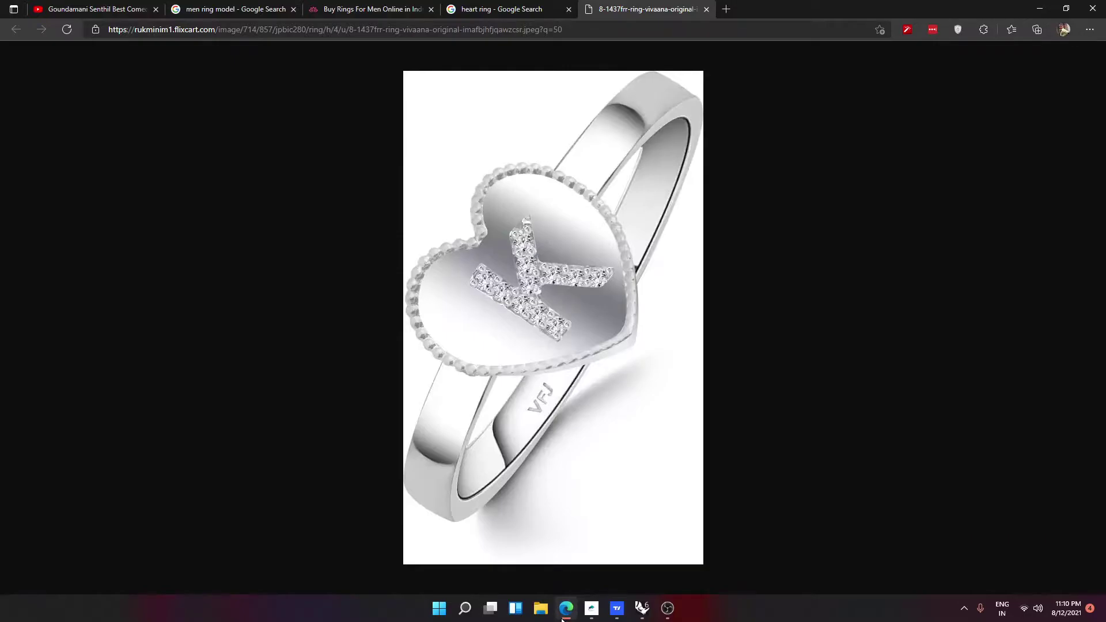
{"action": "left_click", "coordinate": [562, 617]}
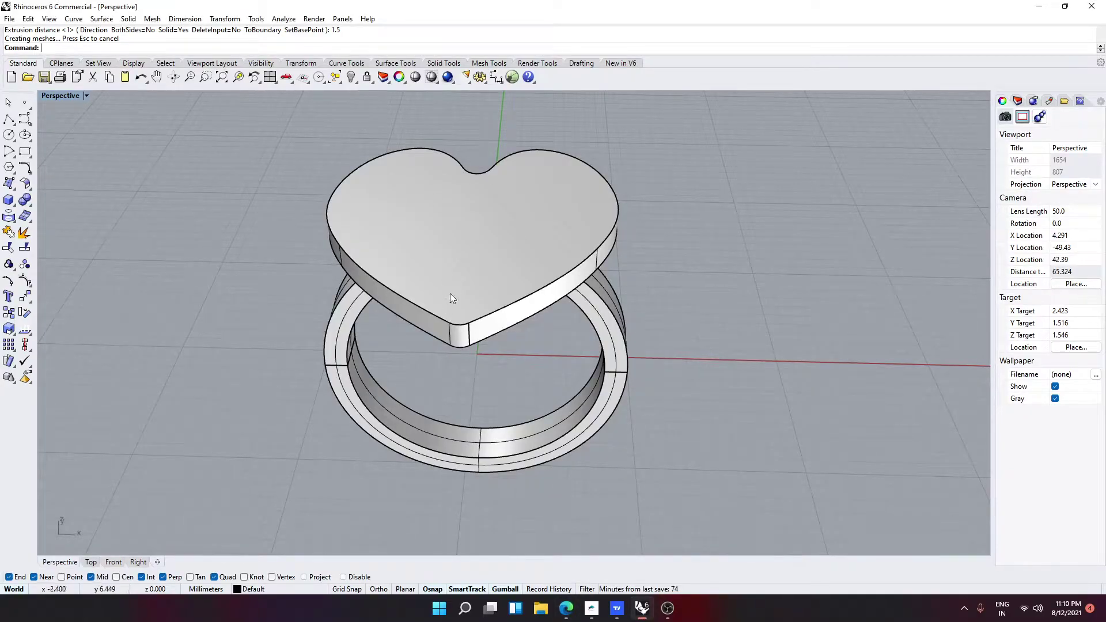
{"action": "left_click", "coordinate": [451, 300]}
{"action": "left_click", "coordinate": [91, 562]}
{"action": "left_click", "coordinate": [558, 360]}
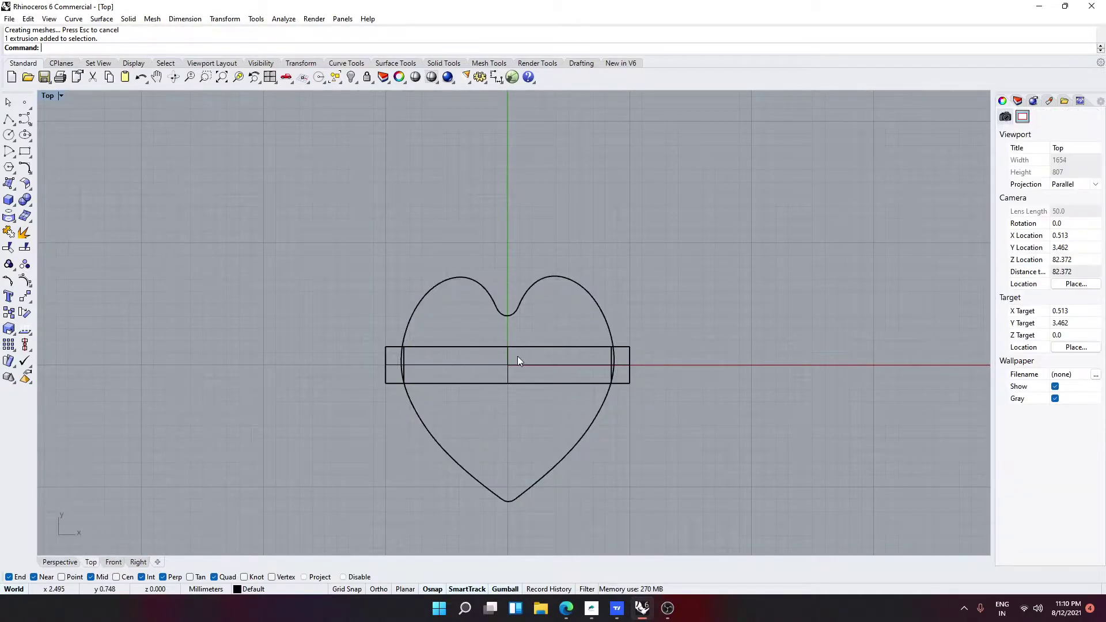
{"action": "scroll", "coordinate": [501, 362], "scroll_direction": "up", "scroll_amount": 2}
{"action": "left_click", "coordinate": [653, 351]}
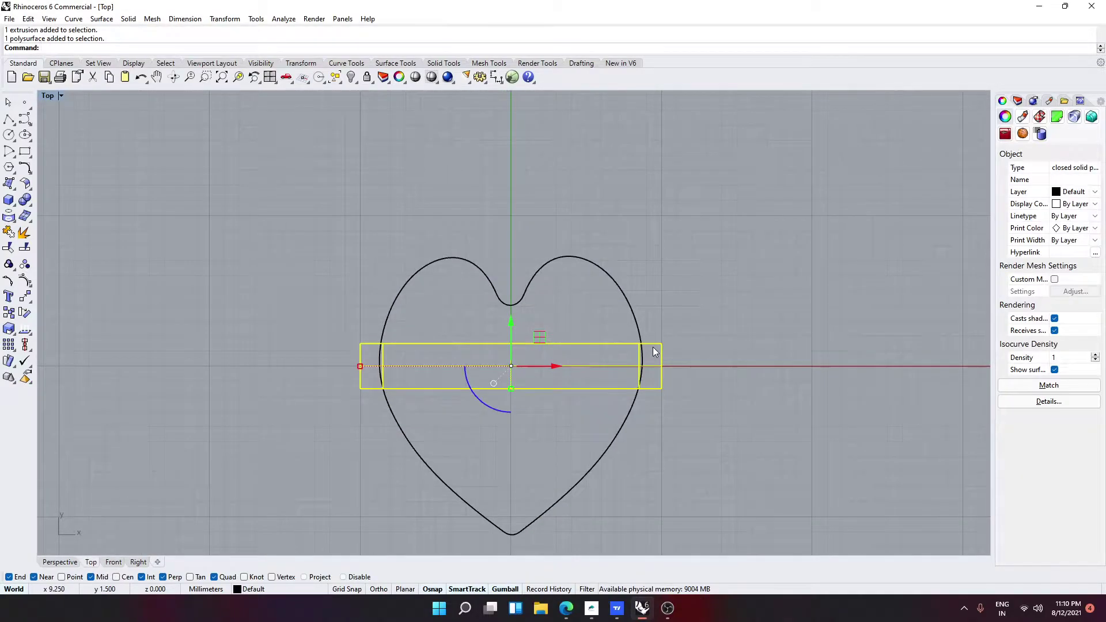
{"action": "key", "text": "ctrl+h"}
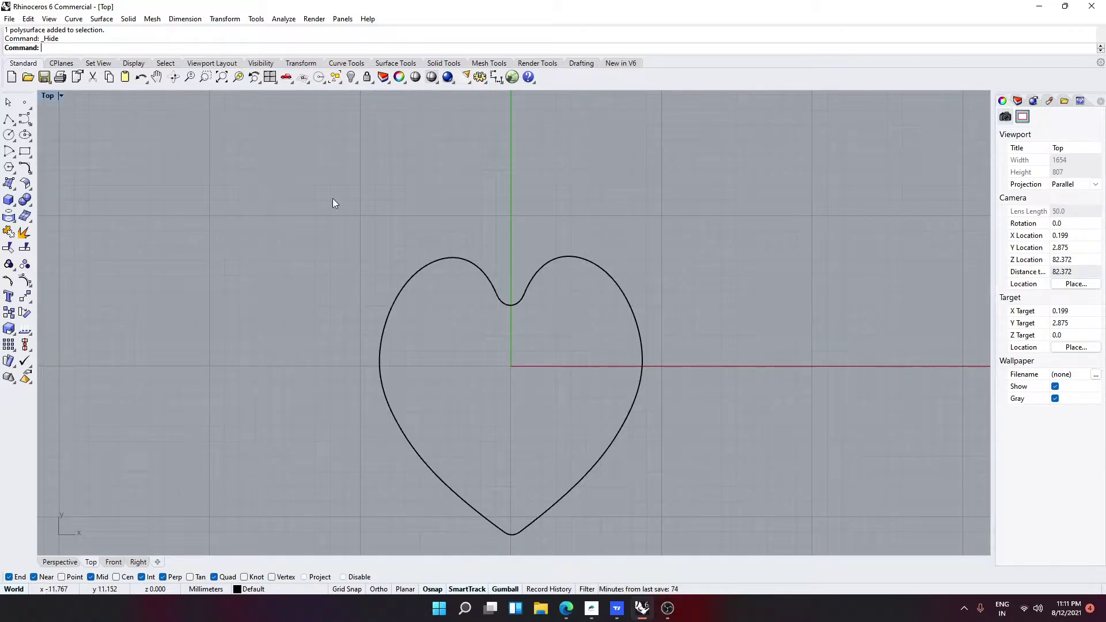
Start a text object with the letter A and move its dialog clear of the heart
{"action": "type", "text": "TextObject"}
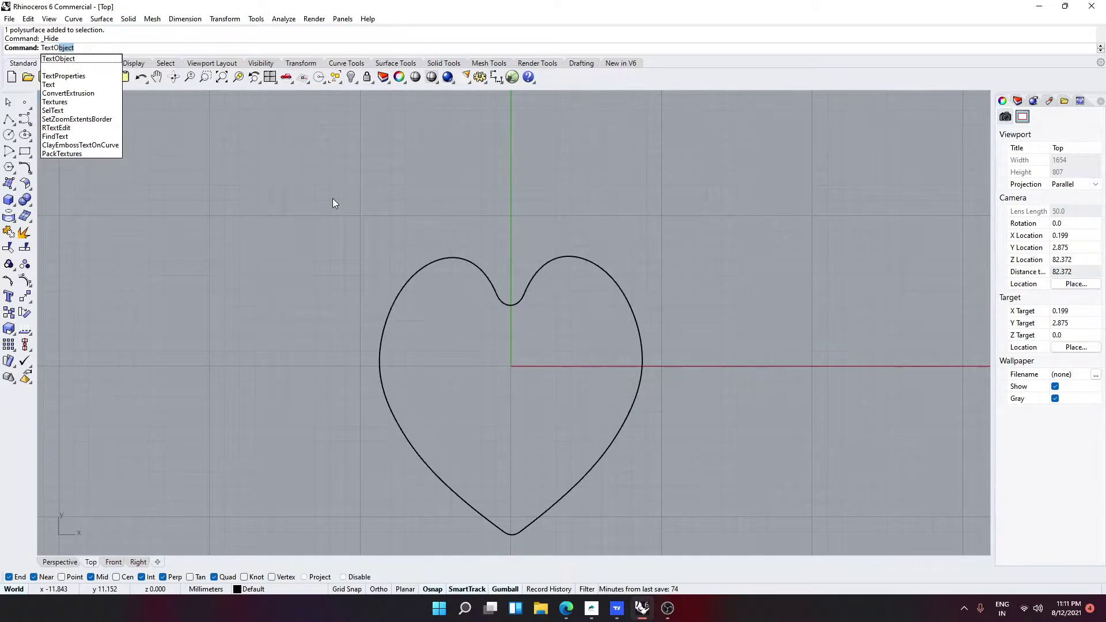
{"action": "key", "text": "Return"}
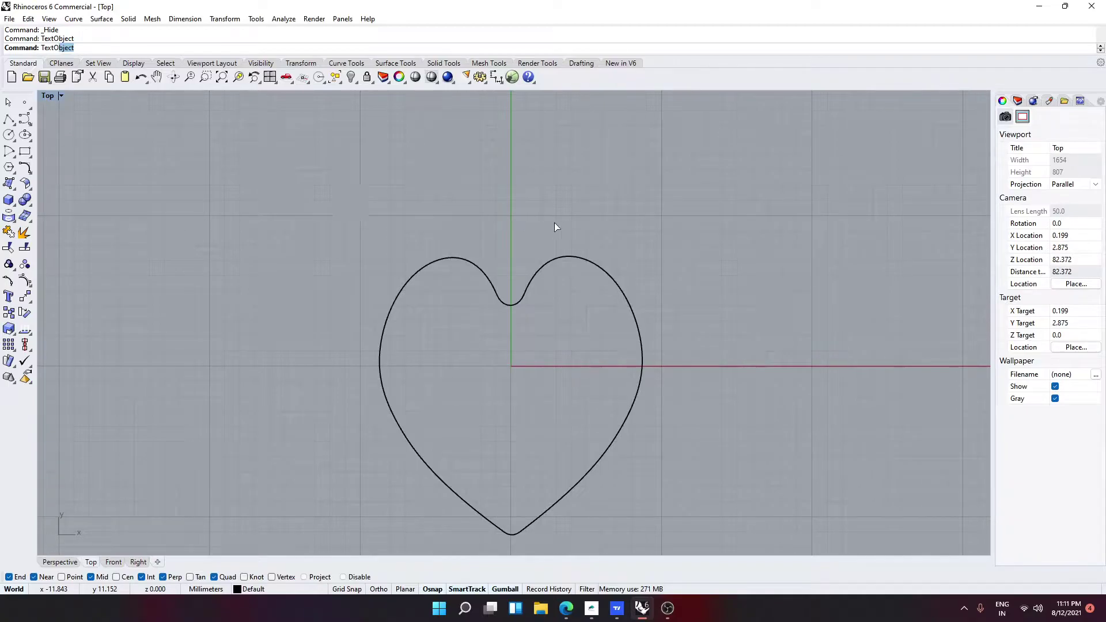
{"action": "key", "text": "Escape"}
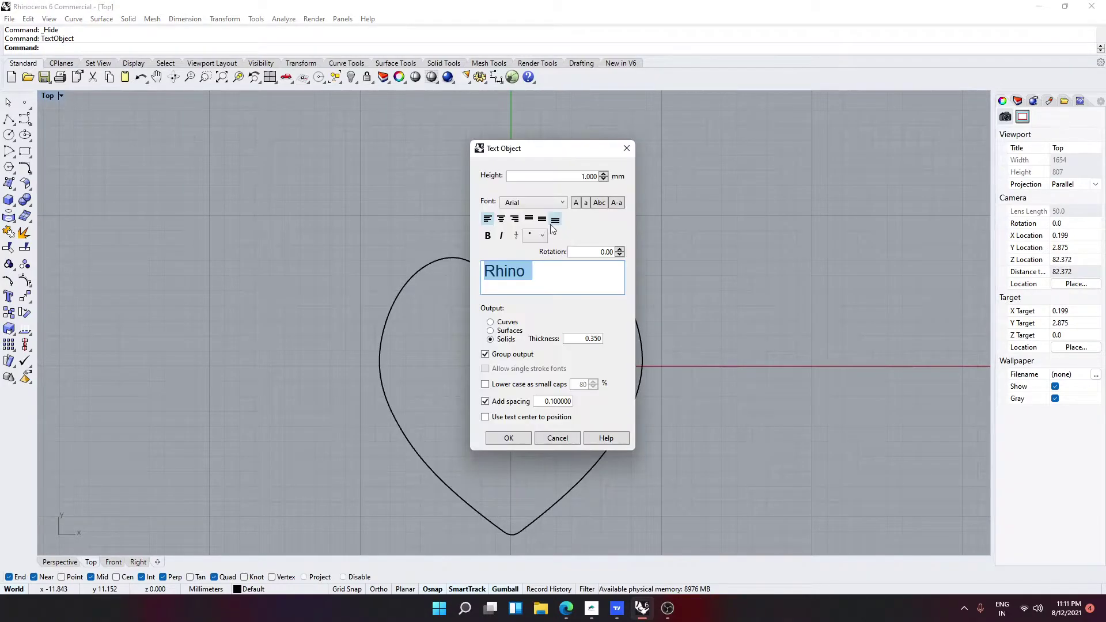
{"action": "type", "text": "A"}
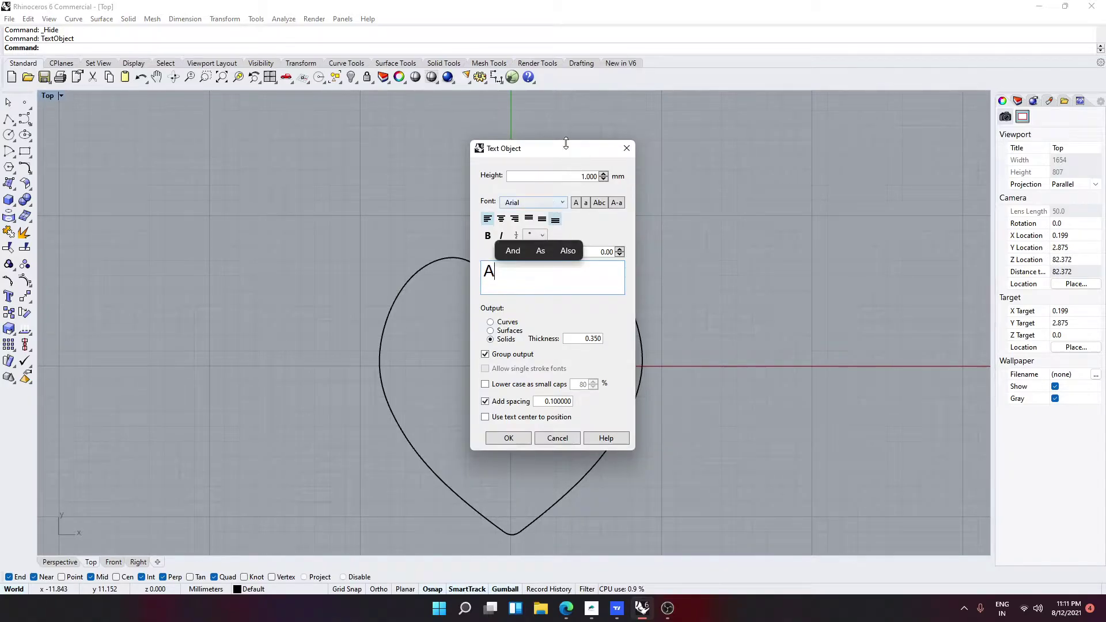
{"action": "left_click_drag", "start_coordinate": [558, 150], "coordinate": [743, 154]}
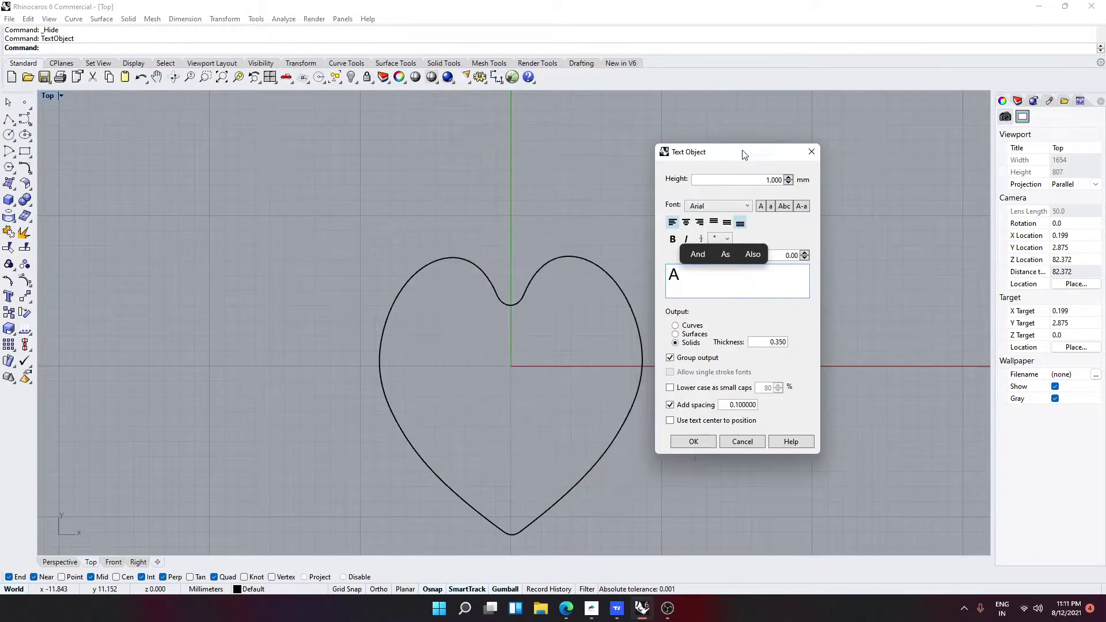
Try the Kozuka Mincho and MT Extra fonts for the letter A
{"action": "left_click", "coordinate": [724, 205]}
{"action": "left_click", "coordinate": [725, 205]}
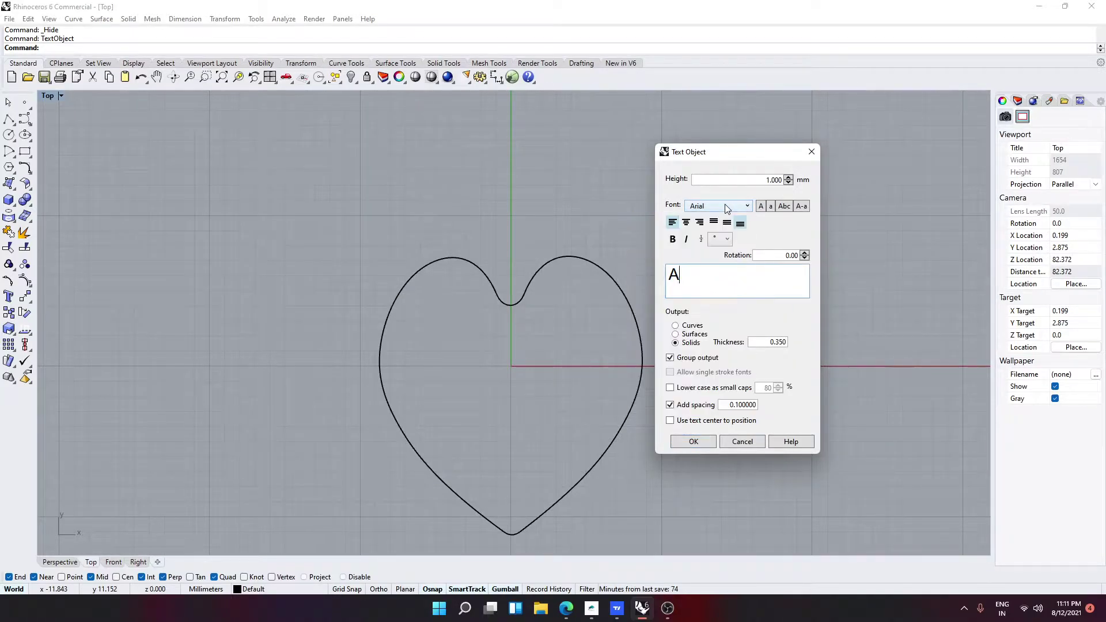
{"action": "left_click", "coordinate": [724, 203]}
{"action": "scroll", "coordinate": [711, 251], "scroll_direction": "down", "scroll_amount": 7}
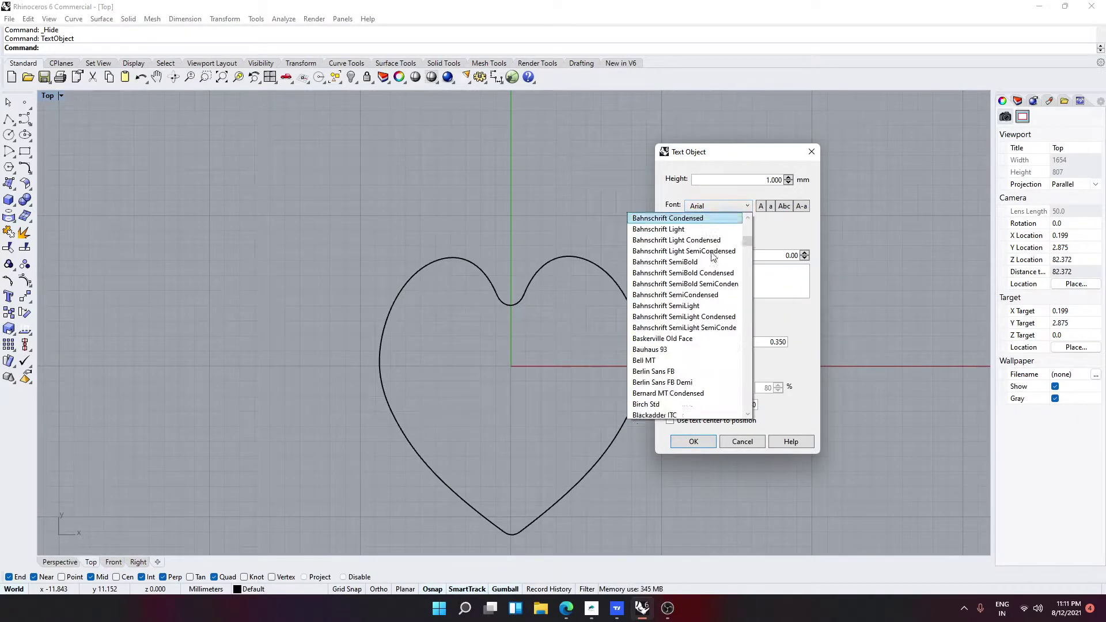
{"action": "scroll", "coordinate": [712, 257], "scroll_direction": "down", "scroll_amount": 20}
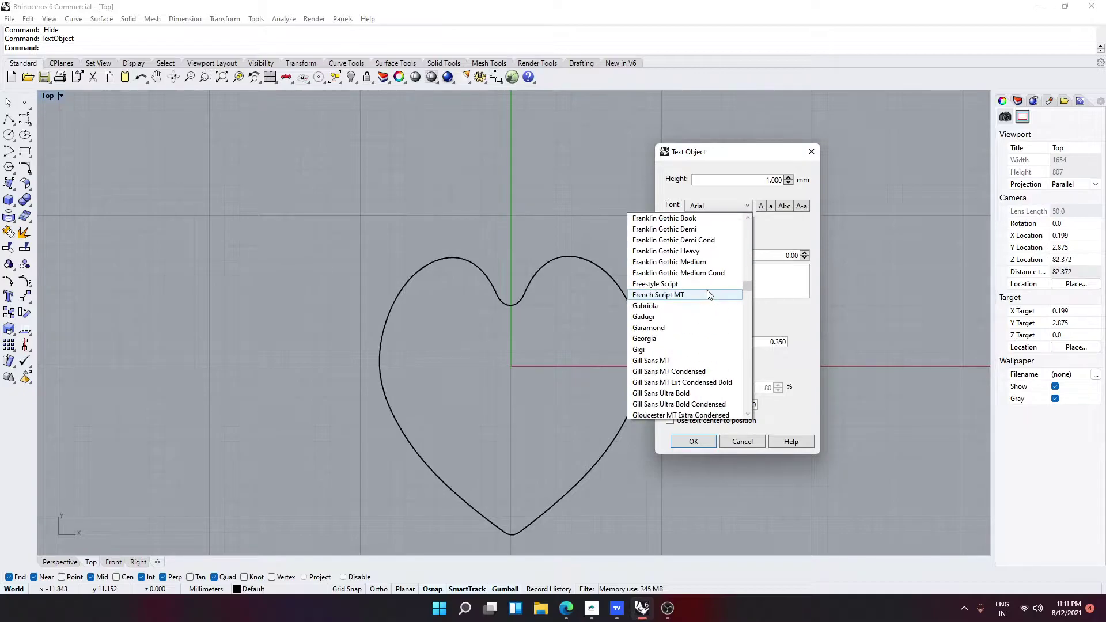
{"action": "scroll", "coordinate": [708, 293], "scroll_direction": "down", "scroll_amount": 8}
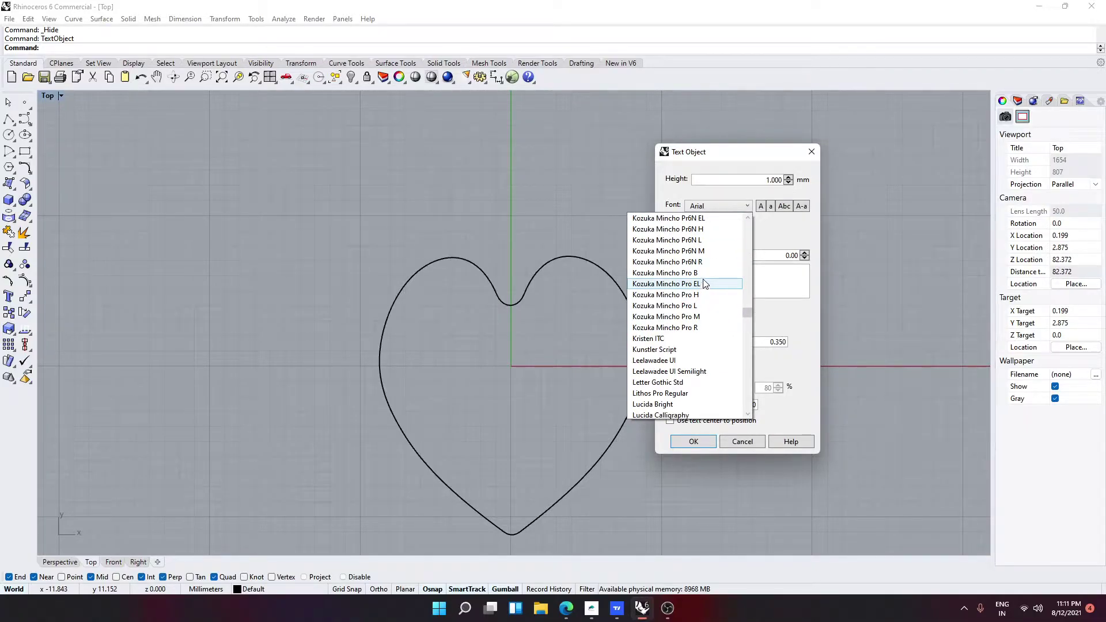
{"action": "left_click", "coordinate": [736, 250]}
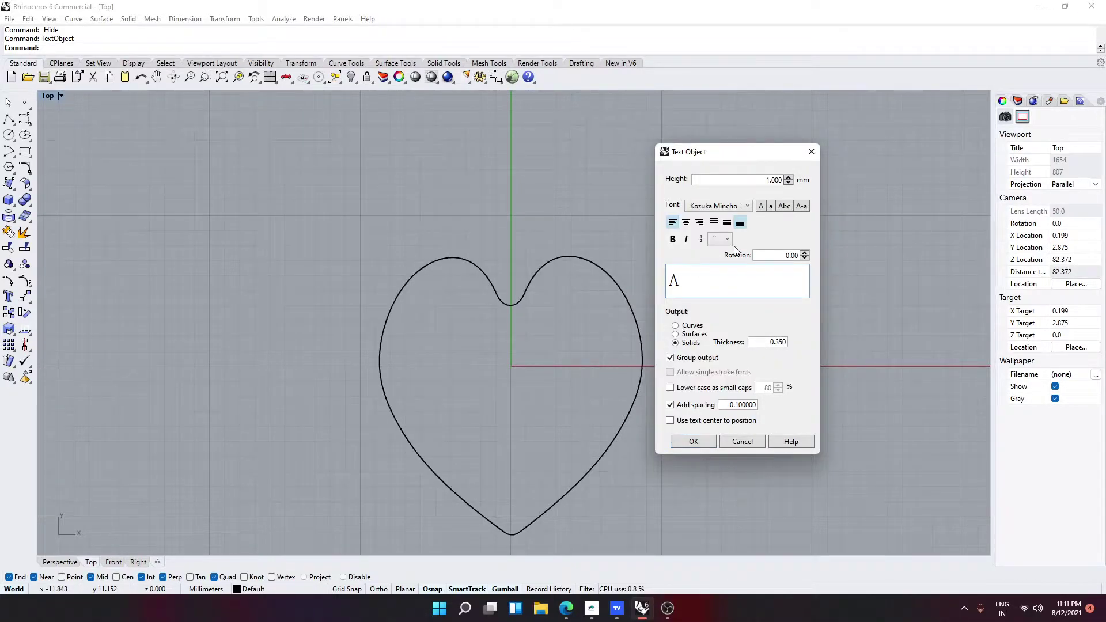
{"action": "left_click", "coordinate": [748, 209]}
{"action": "scroll", "coordinate": [703, 321], "scroll_direction": "down", "scroll_amount": 10}
{"action": "left_click", "coordinate": [703, 318]}
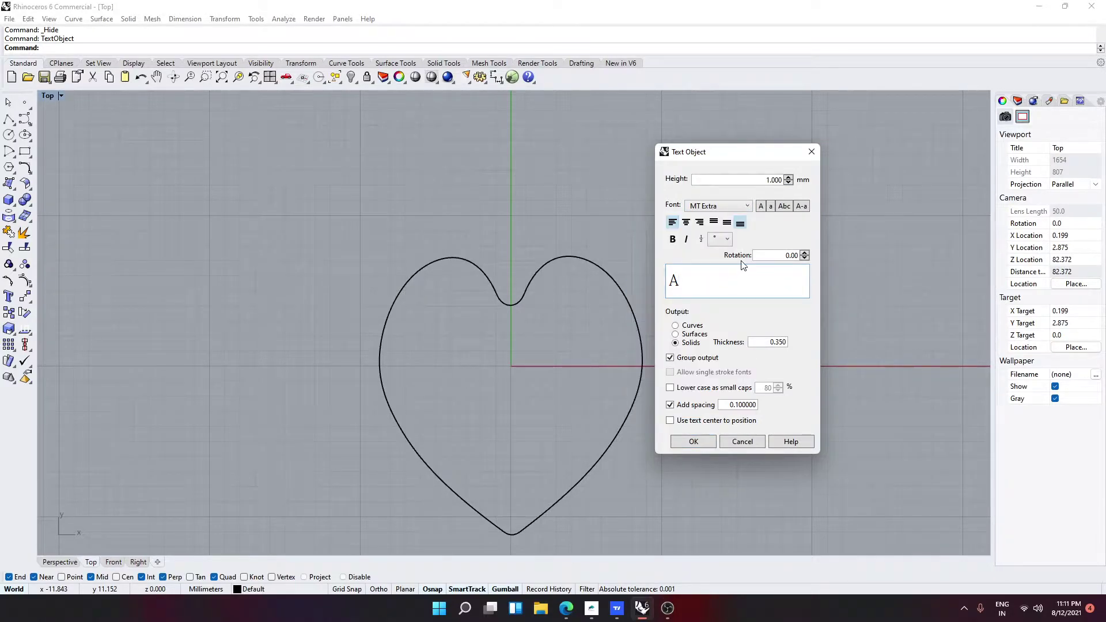
Try the Rockwell and Microsoft Himalaya fonts for the letter A
{"action": "left_click", "coordinate": [747, 205]}
{"action": "scroll", "coordinate": [677, 298], "scroll_direction": "down", "scroll_amount": 15}
{"action": "scroll", "coordinate": [677, 298], "scroll_direction": "up", "scroll_amount": 4}
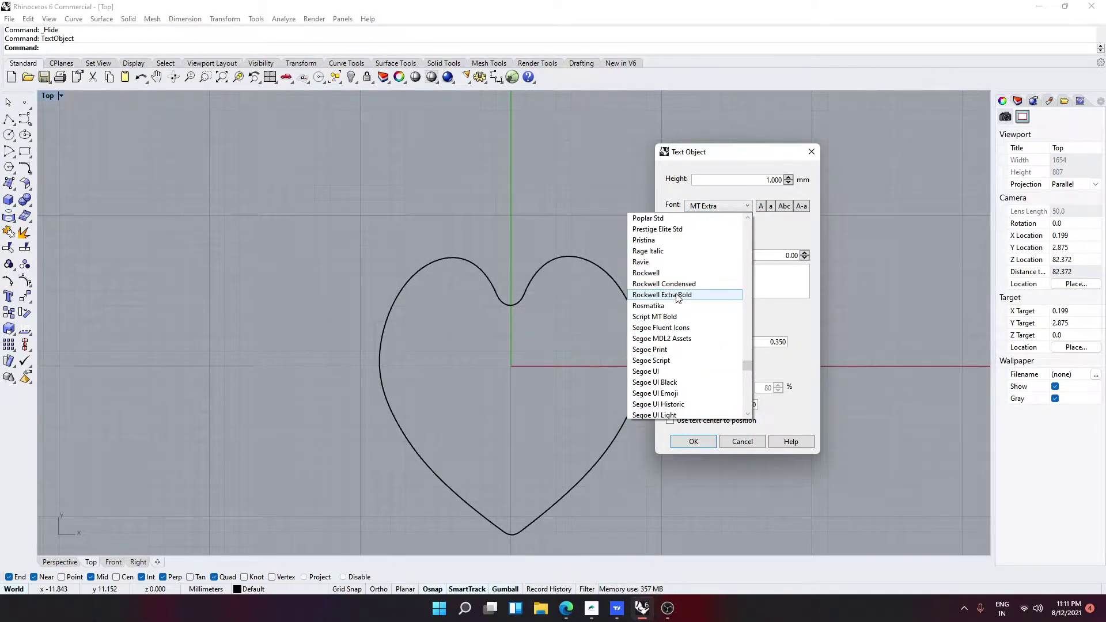
{"action": "left_click", "coordinate": [677, 272]}
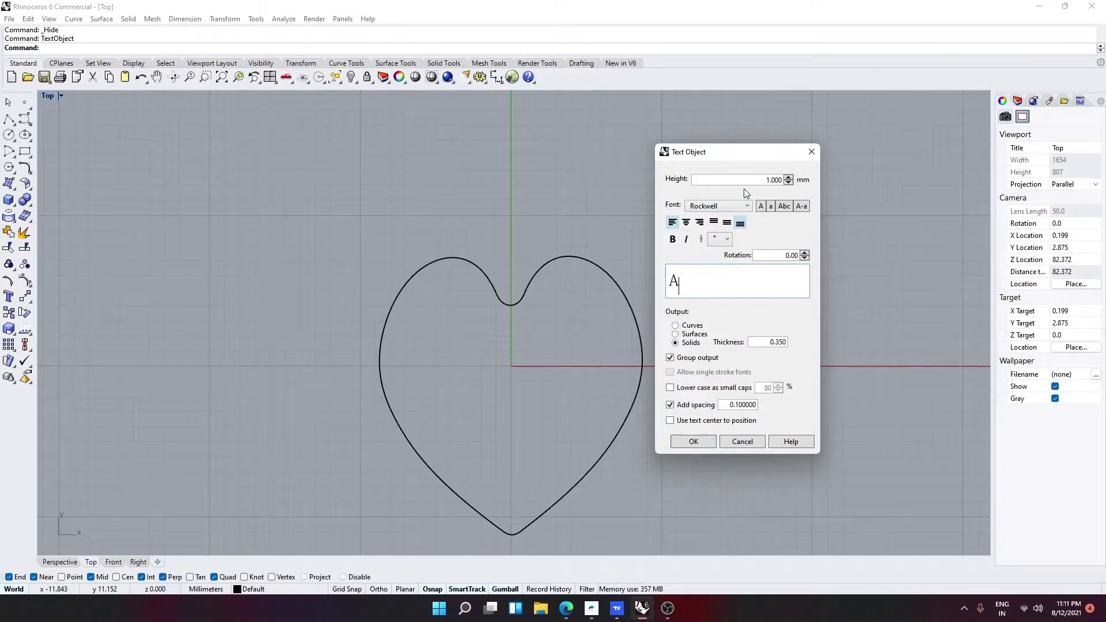
{"action": "key", "text": "k"}
{"action": "left_click", "coordinate": [748, 205]}
{"action": "scroll", "coordinate": [631, 342], "scroll_direction": "down", "scroll_amount": 2}
{"action": "left_click", "coordinate": [633, 340]}
{"action": "left_click", "coordinate": [739, 224]}
{"action": "double_click", "coordinate": [675, 271]}
Try the Symbol font for the letter A
{"action": "left_click", "coordinate": [742, 207]}
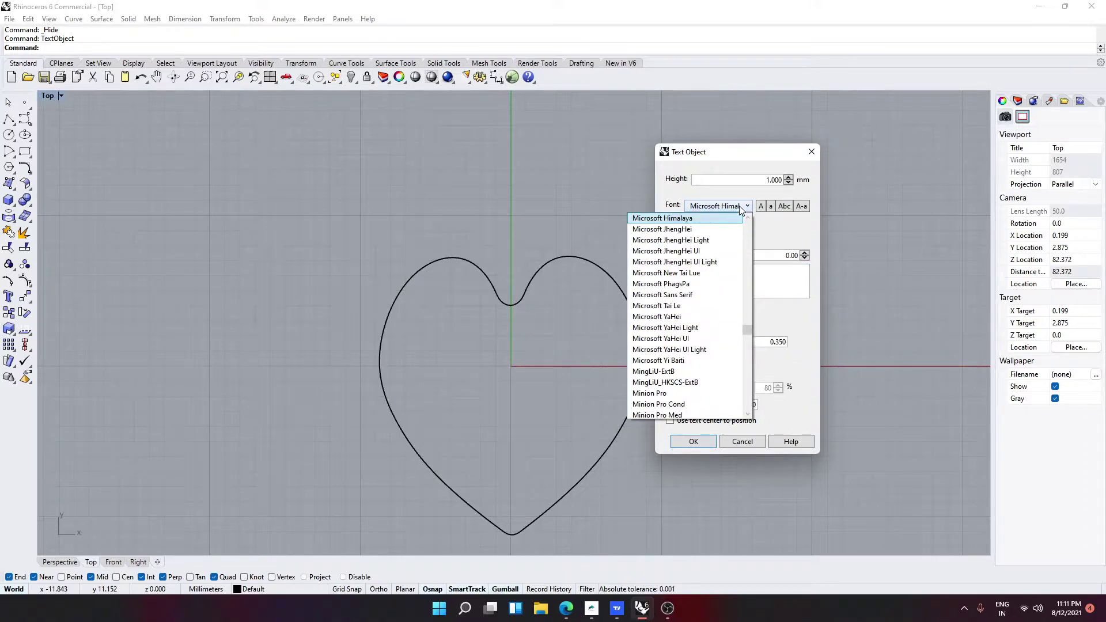
{"action": "left_click", "coordinate": [741, 207]}
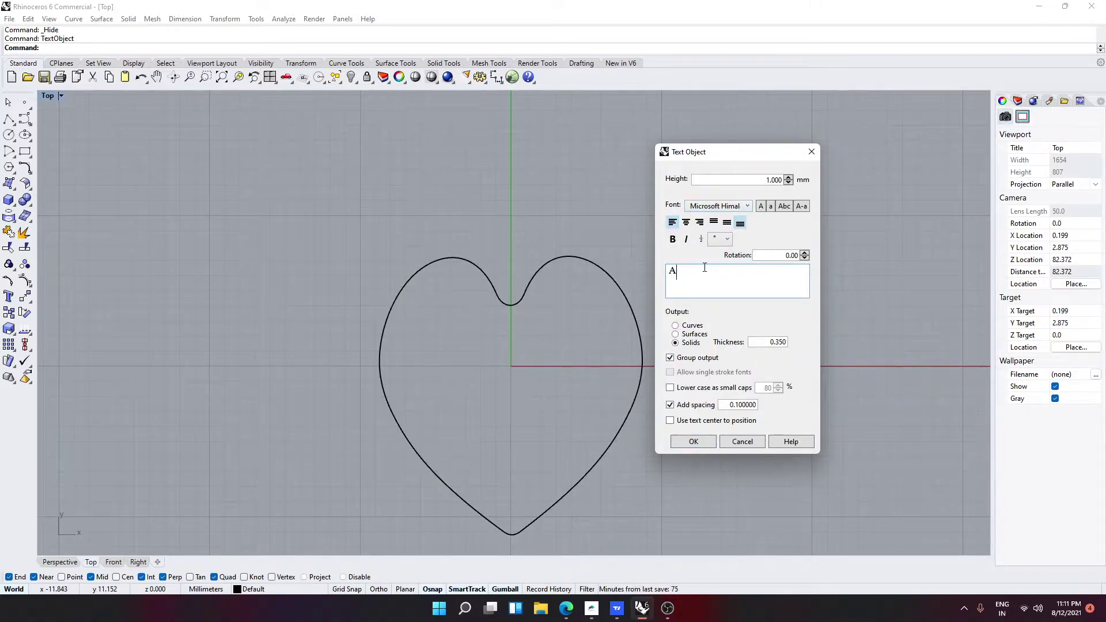
{"action": "left_click", "coordinate": [749, 206]}
{"action": "scroll", "coordinate": [688, 330], "scroll_direction": "down", "scroll_amount": 15}
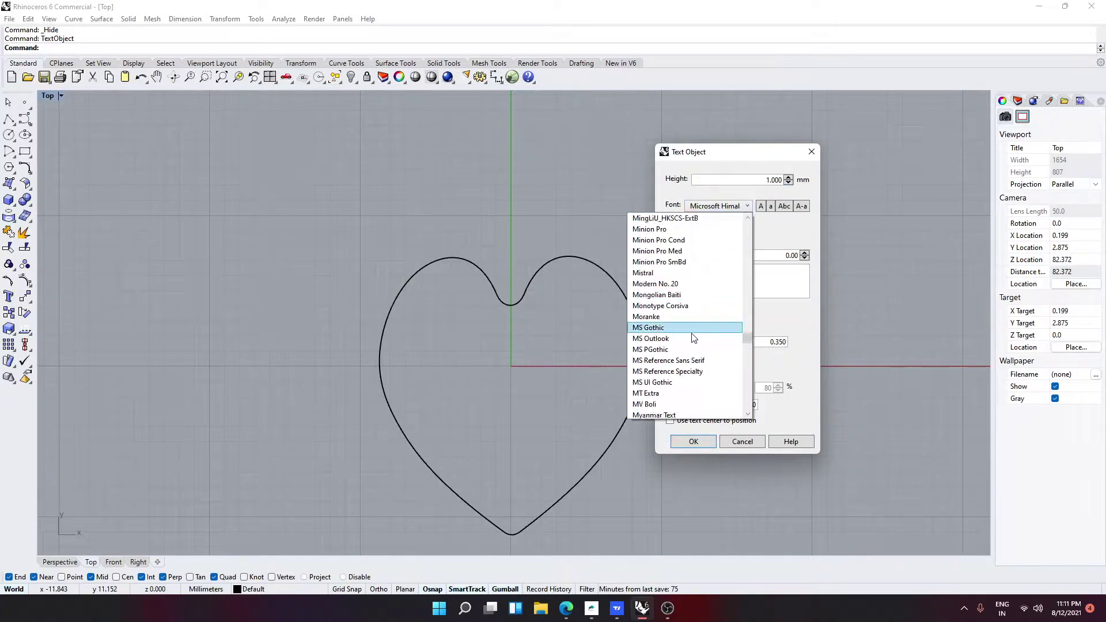
{"action": "scroll", "coordinate": [683, 332], "scroll_direction": "down", "scroll_amount": 10}
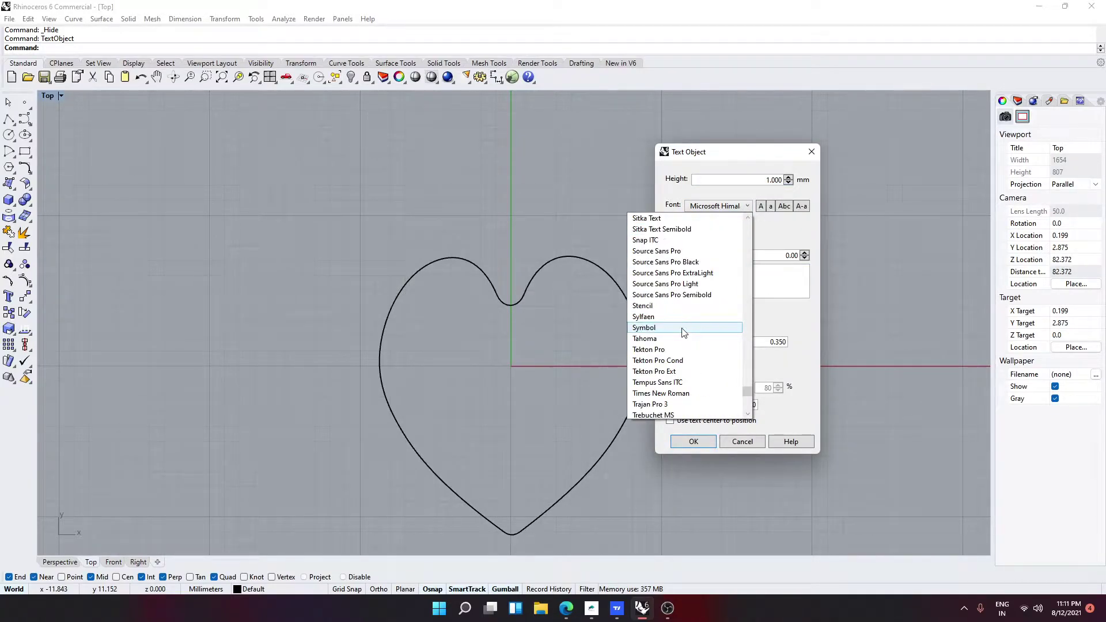
{"action": "left_click", "coordinate": [681, 328]}
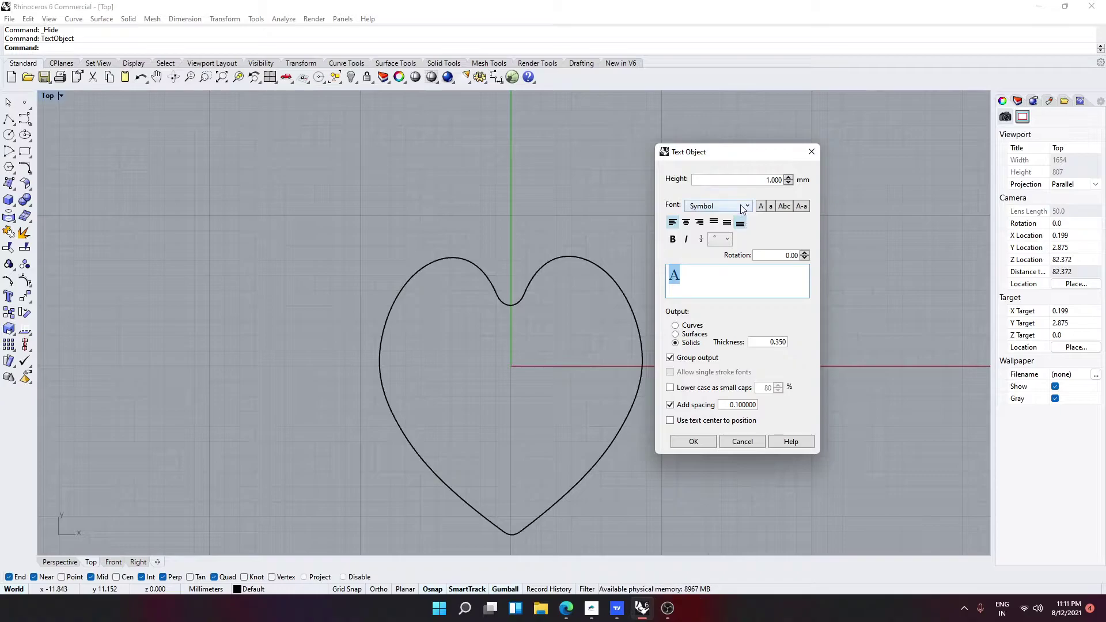
Set the font of the letter A to Wishleman Italic
{"action": "left_click", "coordinate": [742, 207]}
{"action": "scroll", "coordinate": [691, 323], "scroll_direction": "down", "scroll_amount": 5}
{"action": "left_click", "coordinate": [693, 320]}
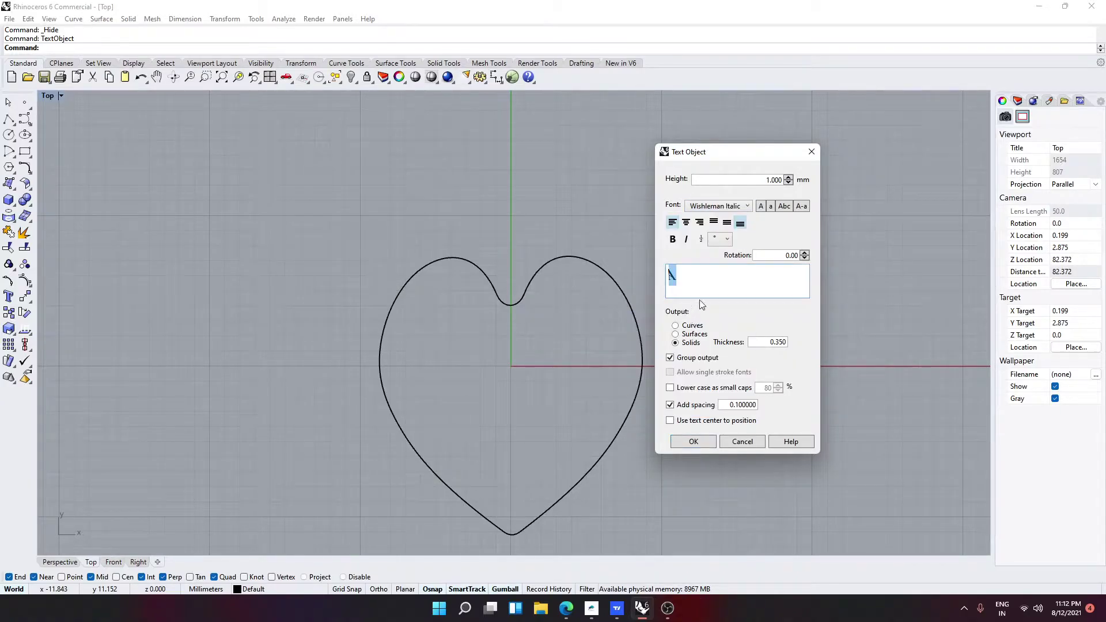
Try the Yu Gothic Light and Yu Gothic UI Light fonts for the letter A
{"action": "left_click", "coordinate": [734, 212]}
{"action": "left_click", "coordinate": [680, 350]}
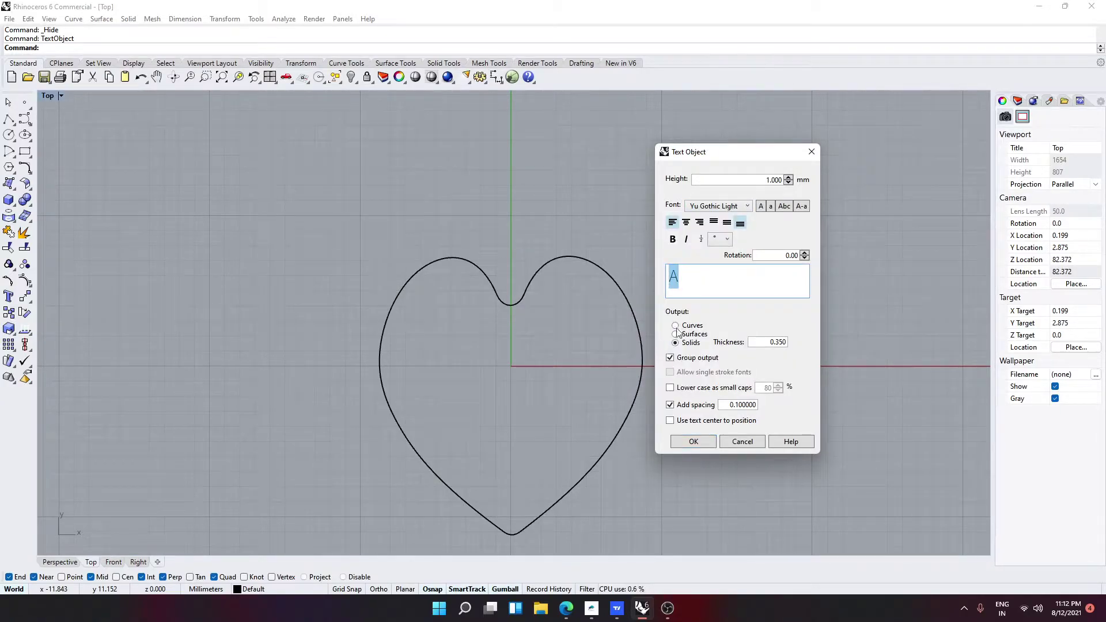
{"action": "left_click", "coordinate": [725, 210]}
{"action": "left_click", "coordinate": [685, 381]}
Set the font of the letter A to Bauhaus 93, keeping it left-aligned after trying centre alignment
{"action": "left_click", "coordinate": [742, 206]}
{"action": "left_click_drag", "start_coordinate": [747, 397], "coordinate": [758, 185]}
{"action": "scroll", "coordinate": [708, 300], "scroll_direction": "down", "scroll_amount": 10}
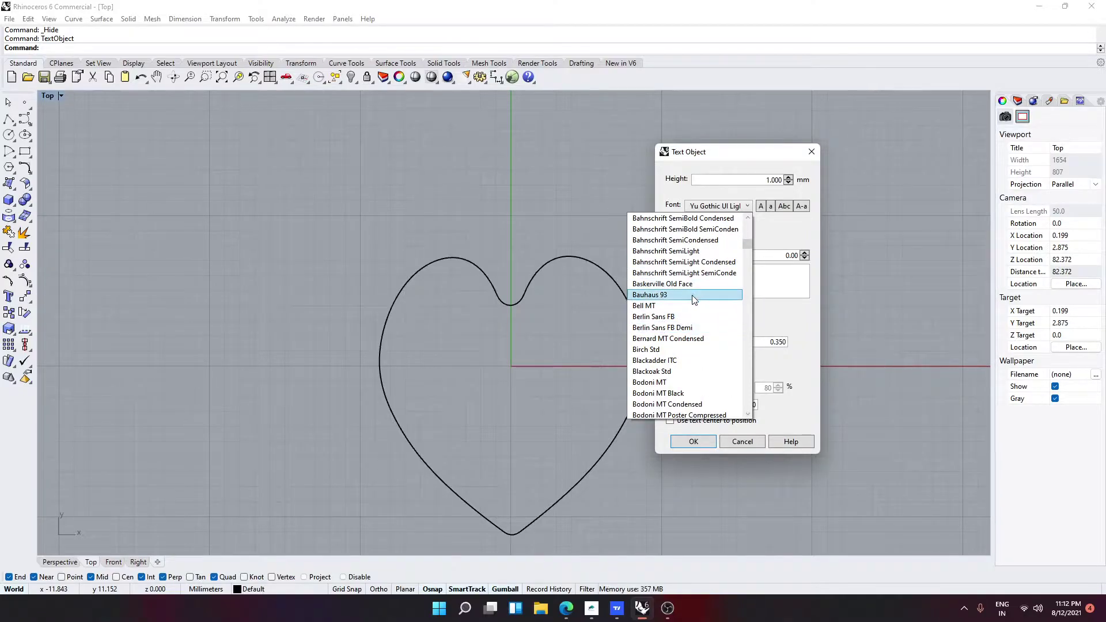
{"action": "left_click", "coordinate": [713, 294]}
{"action": "left_click_drag", "start_coordinate": [681, 275], "coordinate": [654, 274]}
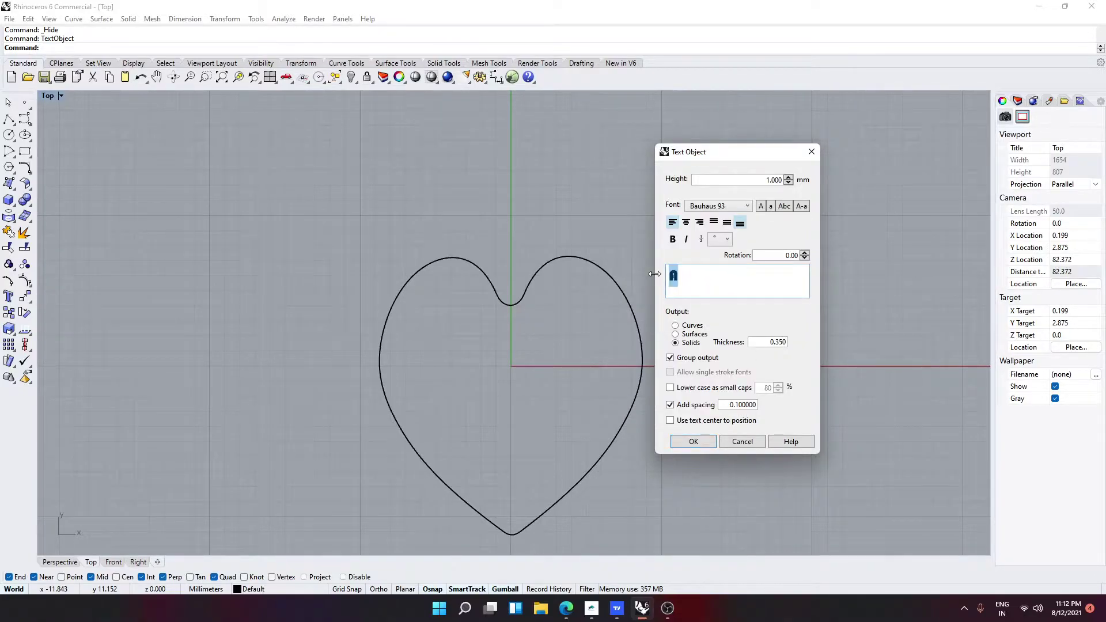
{"action": "left_click", "coordinate": [690, 224]}
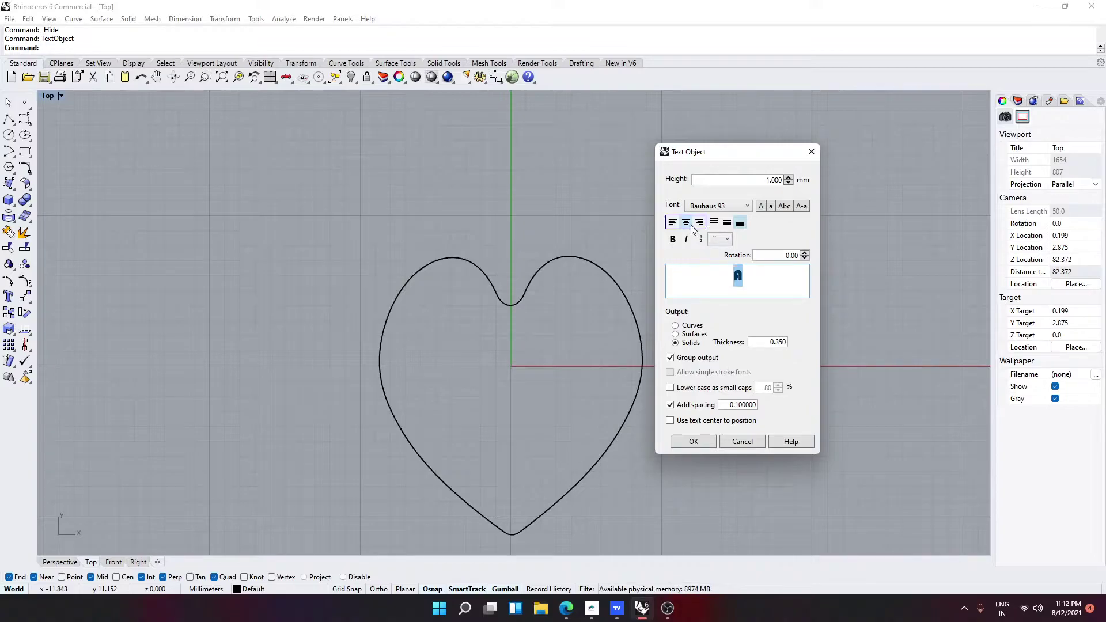
{"action": "left_click", "coordinate": [672, 223]}
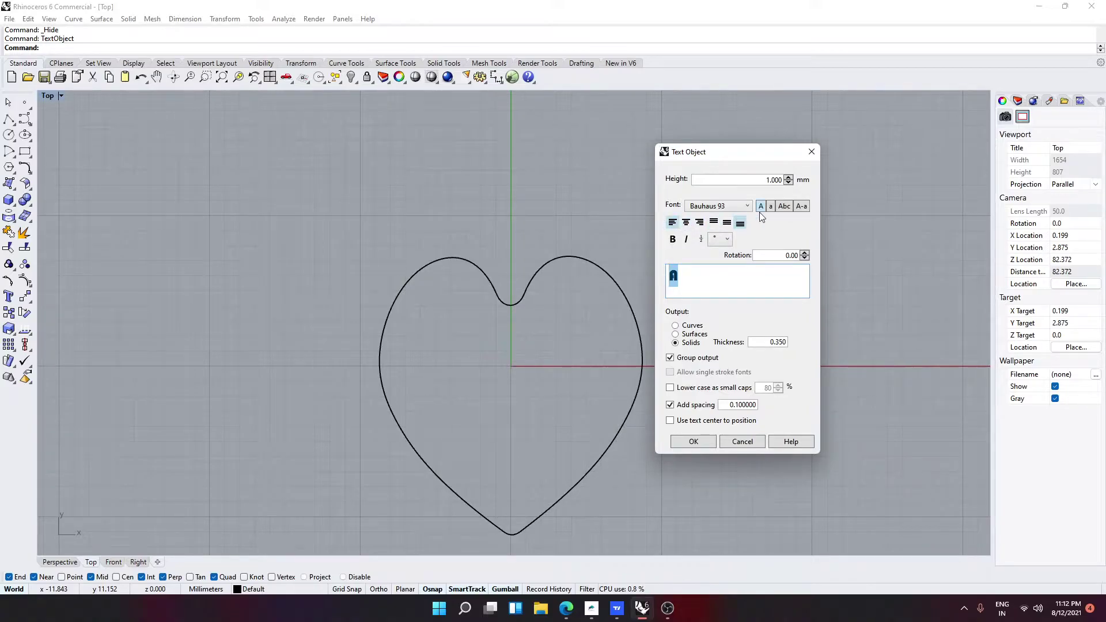
Create the letter A as surfaces from the origin, and enlarge and centre it inside the heart outline
{"action": "left_click", "coordinate": [679, 335]}
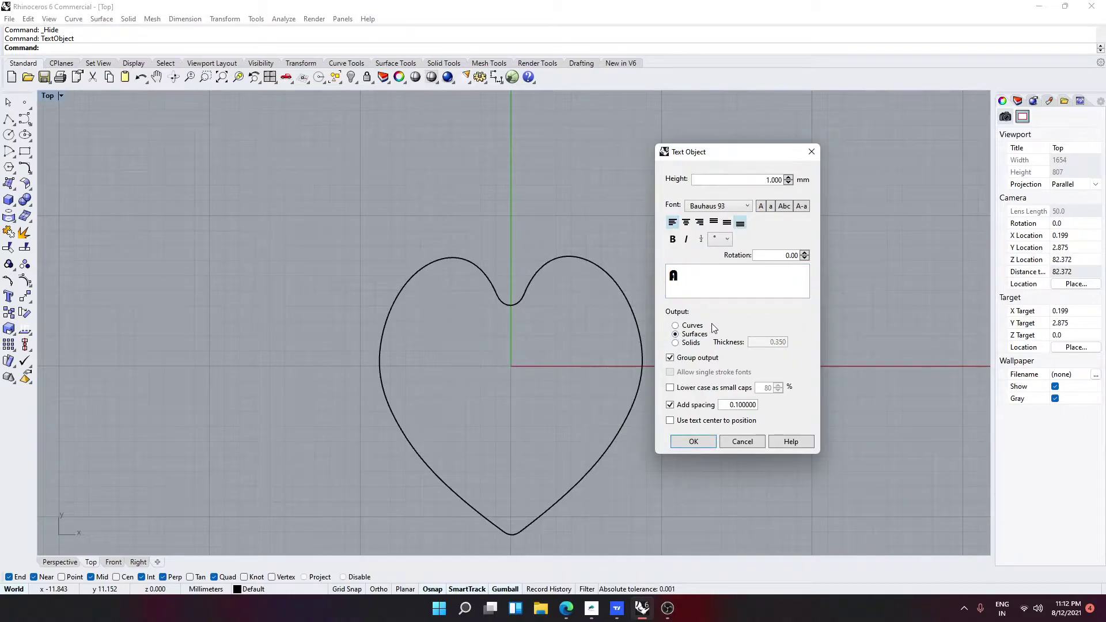
{"action": "left_click", "coordinate": [694, 441]}
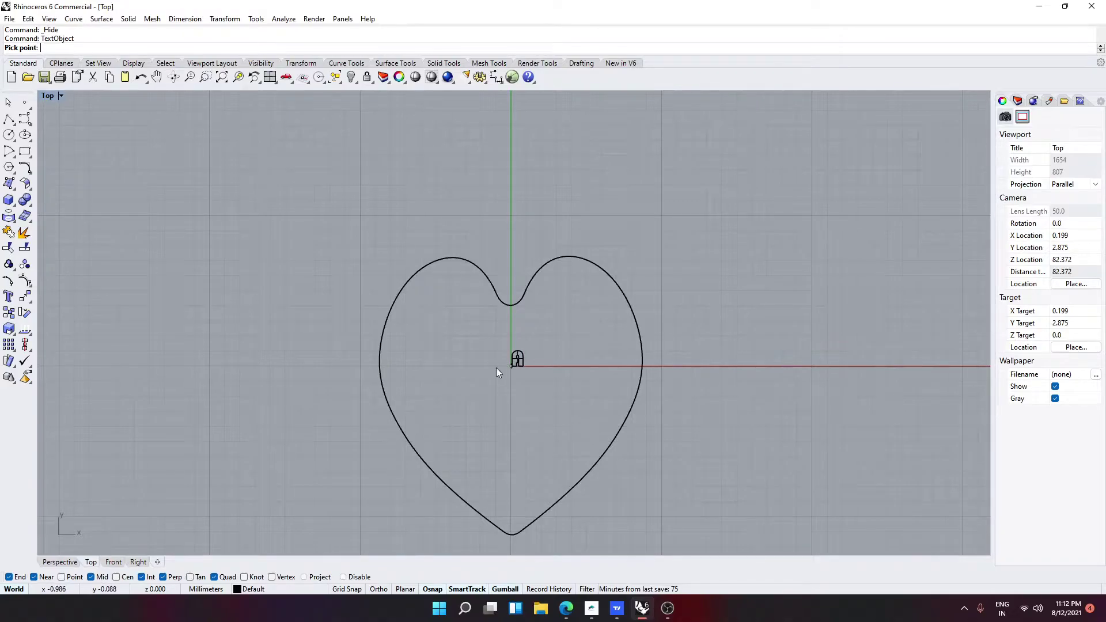
{"action": "type", "text": "0"}
{"action": "key", "text": "Return"}
{"action": "left_click_drag", "start_coordinate": [544, 333], "coordinate": [466, 388]}
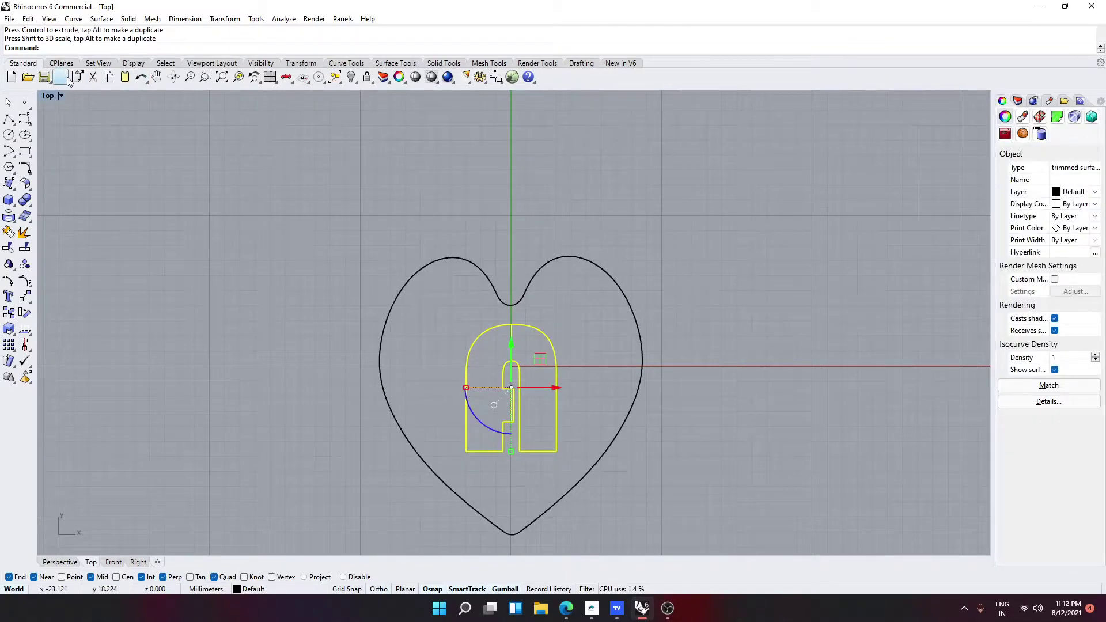
Raise the letter A surface vertically onto the top face of the solid heart
{"action": "left_click", "coordinate": [63, 562]}
{"action": "right_click_drag", "start_coordinate": [542, 480], "coordinate": [664, 366]}
{"action": "left_click_drag", "start_coordinate": [611, 337], "coordinate": [582, 222]}
{"action": "right_click_drag", "start_coordinate": [583, 221], "coordinate": [743, 330]}
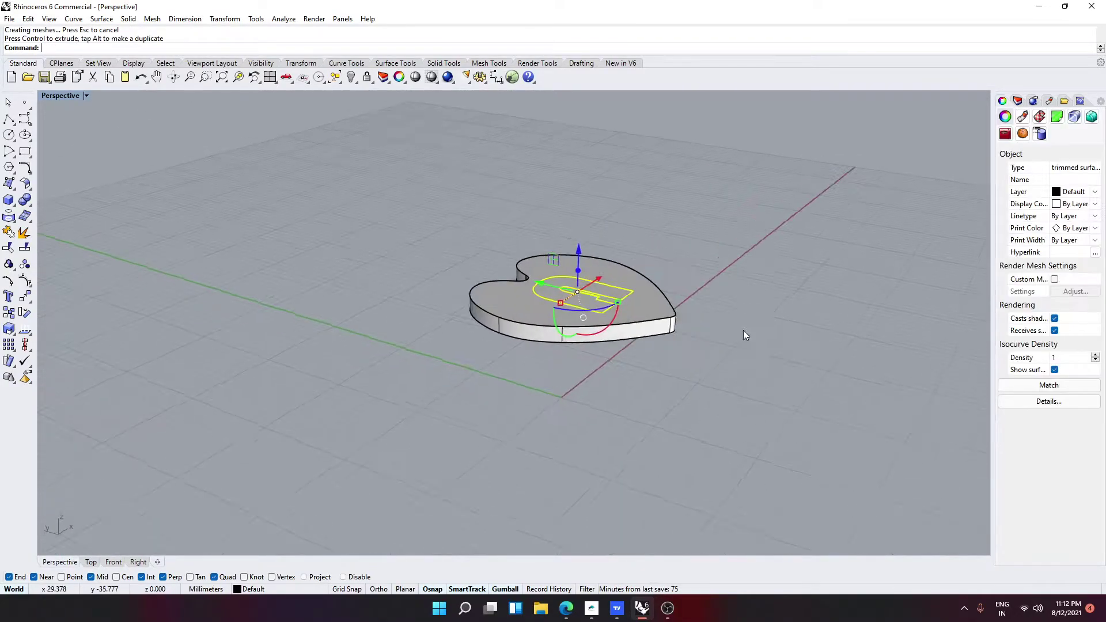
Move the letter A surface to Layer 01
{"action": "left_click", "coordinate": [1016, 101]}
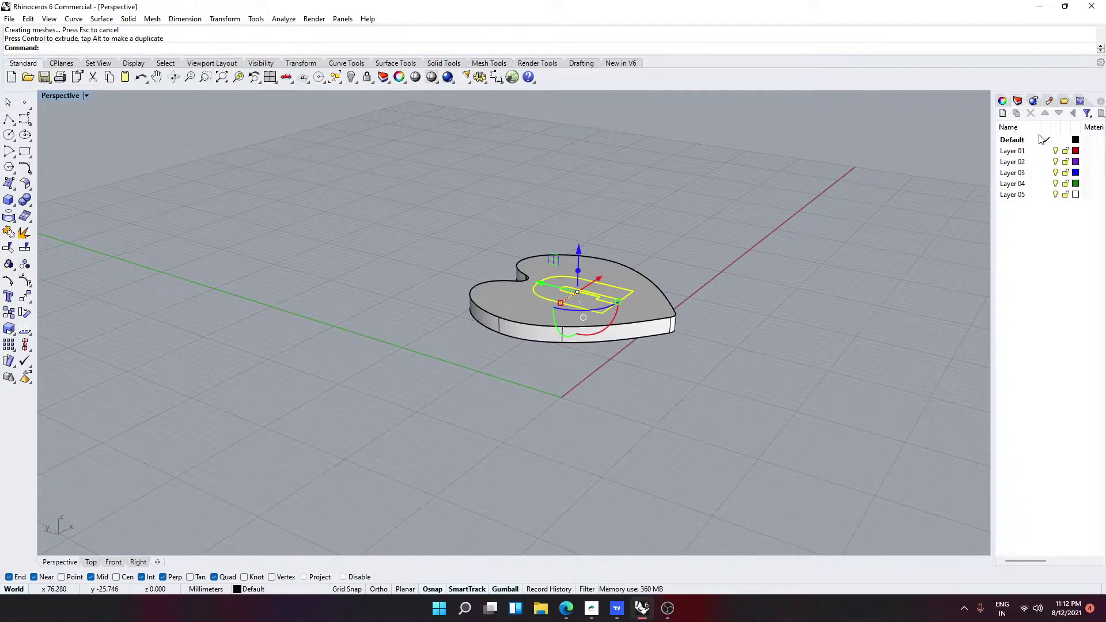
{"action": "left_click", "coordinate": [1020, 151]}
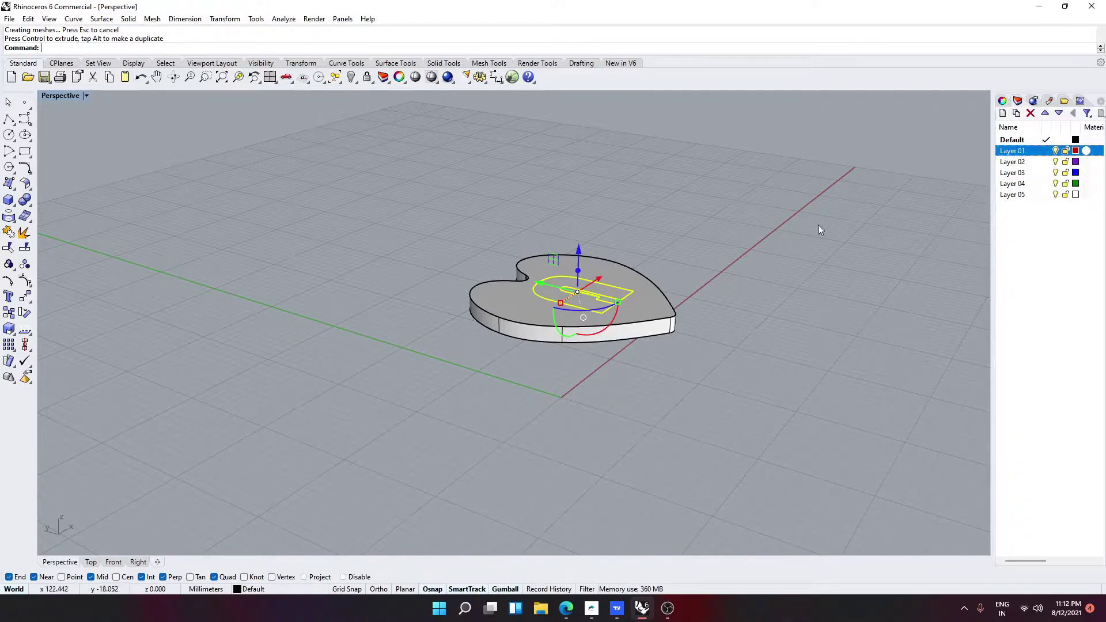
{"action": "right_click", "coordinate": [1017, 151]}
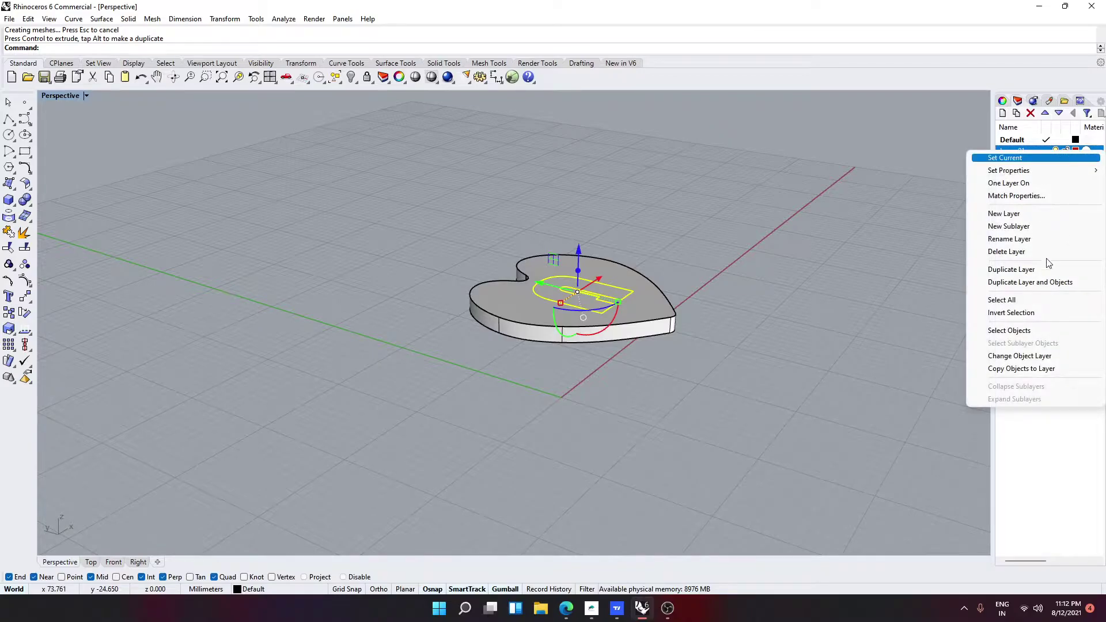
{"action": "left_click", "coordinate": [1019, 356]}
{"action": "key", "text": "Escape"}
{"action": "right_click_drag", "start_coordinate": [823, 281], "coordinate": [629, 370]}
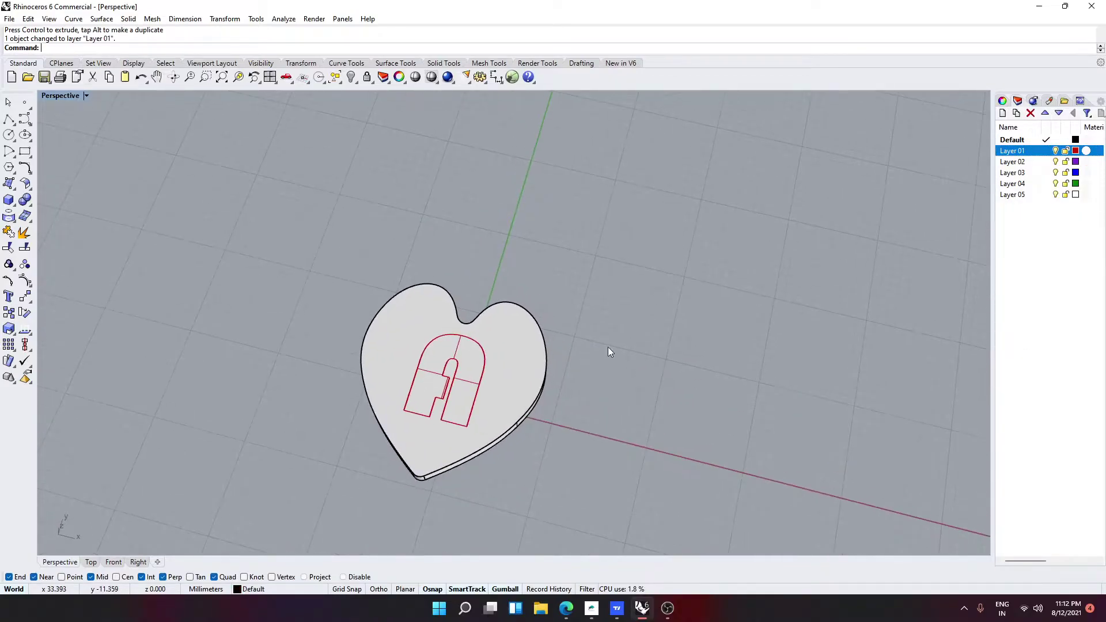
Try extruding the letter A surface as a solid by a distance of -0.5 mm
{"action": "right_click_drag", "start_coordinate": [337, 277], "coordinate": [565, 319]}
{"action": "left_click", "coordinate": [551, 294]}
{"action": "left_click", "coordinate": [574, 322]}
{"action": "scroll", "coordinate": [563, 318], "scroll_direction": "up", "scroll_amount": 3}
{"action": "key", "text": "Up"}
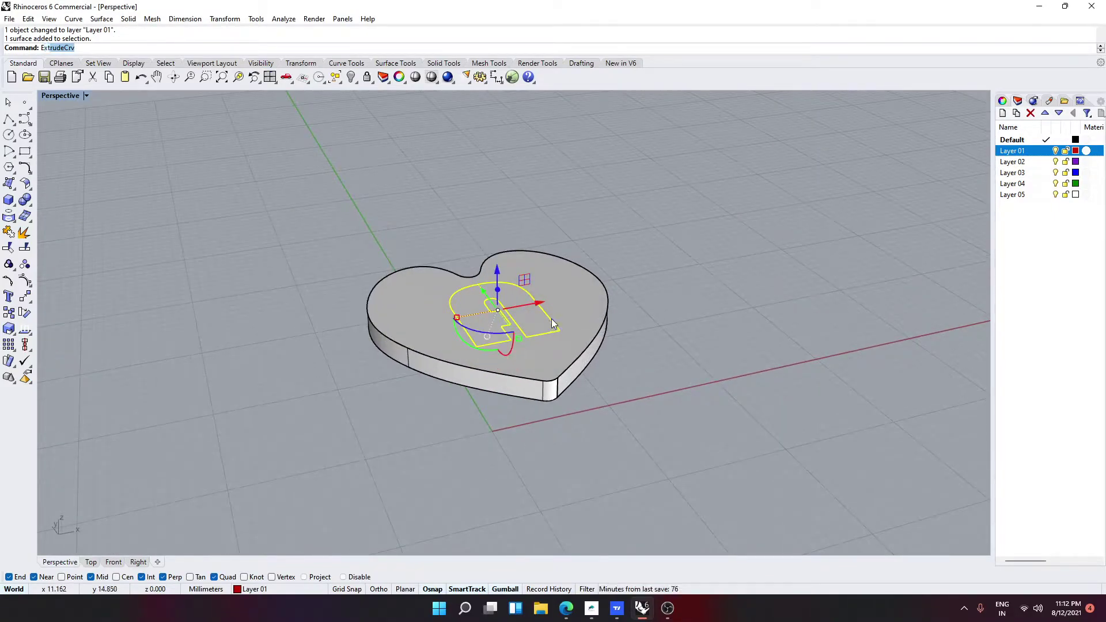
{"action": "type", "text": "Extrude"}
{"action": "key", "text": "Return"}
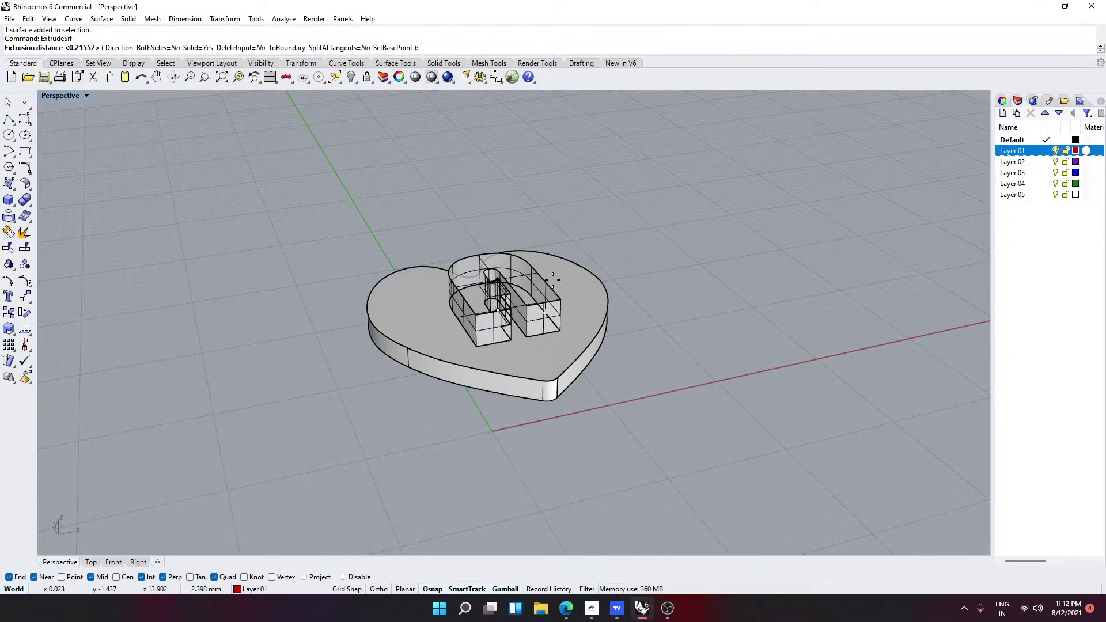
{"action": "type", "text": "-.5"}
{"action": "key", "text": "Return"}
{"action": "key", "text": "Escape"}
{"action": "scroll", "coordinate": [585, 317], "scroll_direction": "up", "scroll_amount": 2}
{"action": "right_click_drag", "start_coordinate": [586, 317], "coordinate": [538, 263]}
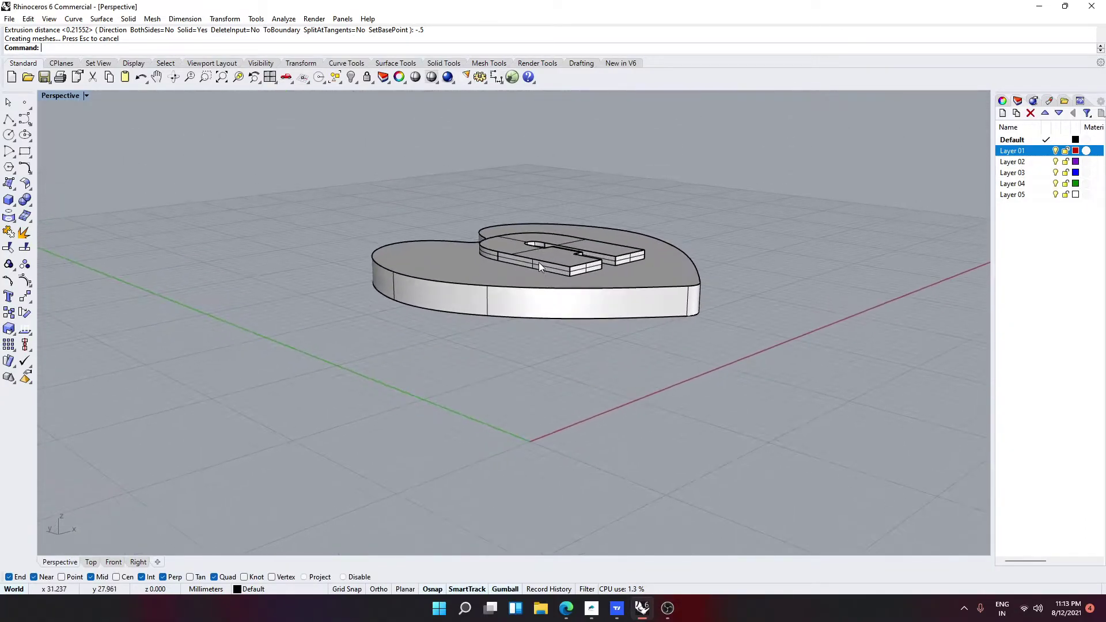
Lower the extruded letter into the heart, and undo both this move and the extrusion
{"action": "left_click", "coordinate": [538, 261]}
{"action": "left_click_drag", "start_coordinate": [552, 216], "coordinate": [554, 222]}
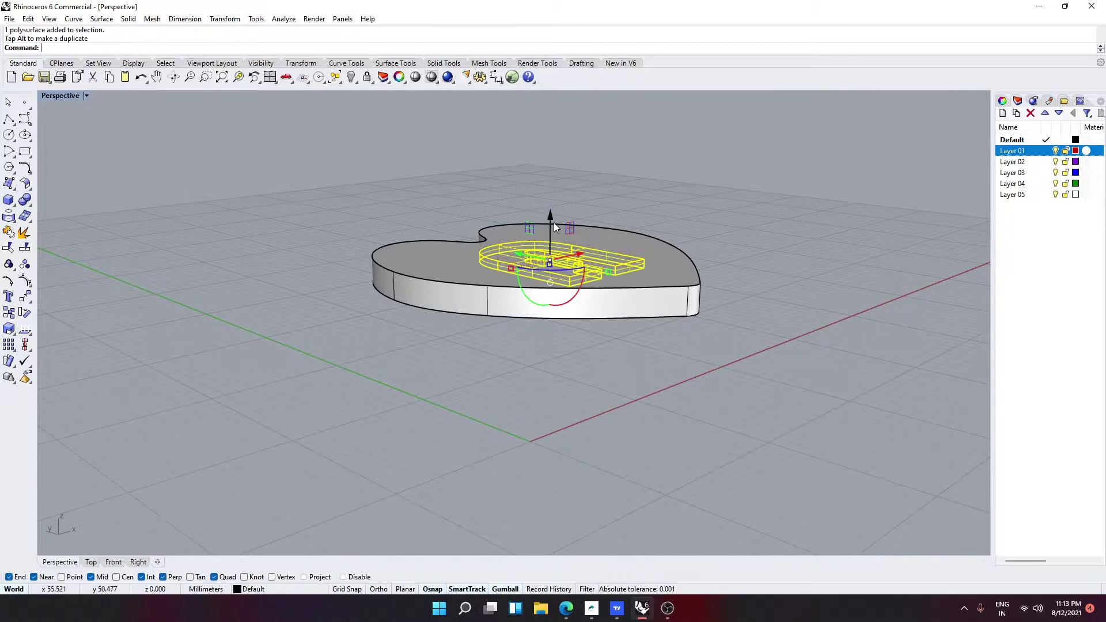
{"action": "key", "text": "ctrl+z"}
{"action": "key", "text": "ctrl+z"}
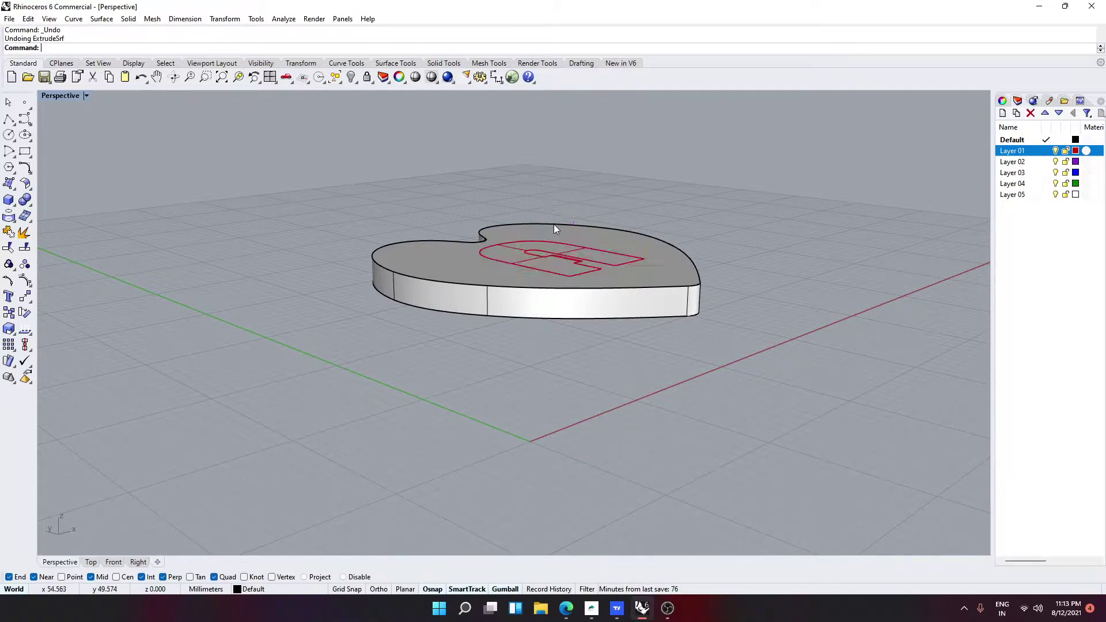
{"action": "key", "text": "Up"}
{"action": "type", "text": "trudeSrf"}
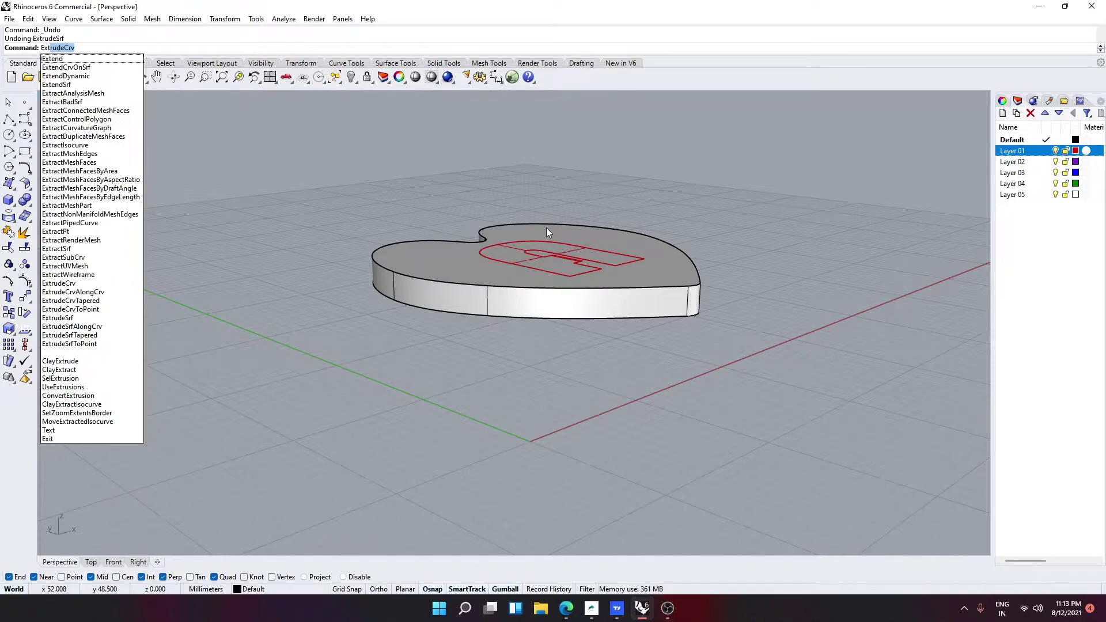
{"action": "key", "text": "Return"}
{"action": "left_click", "coordinate": [546, 226]}
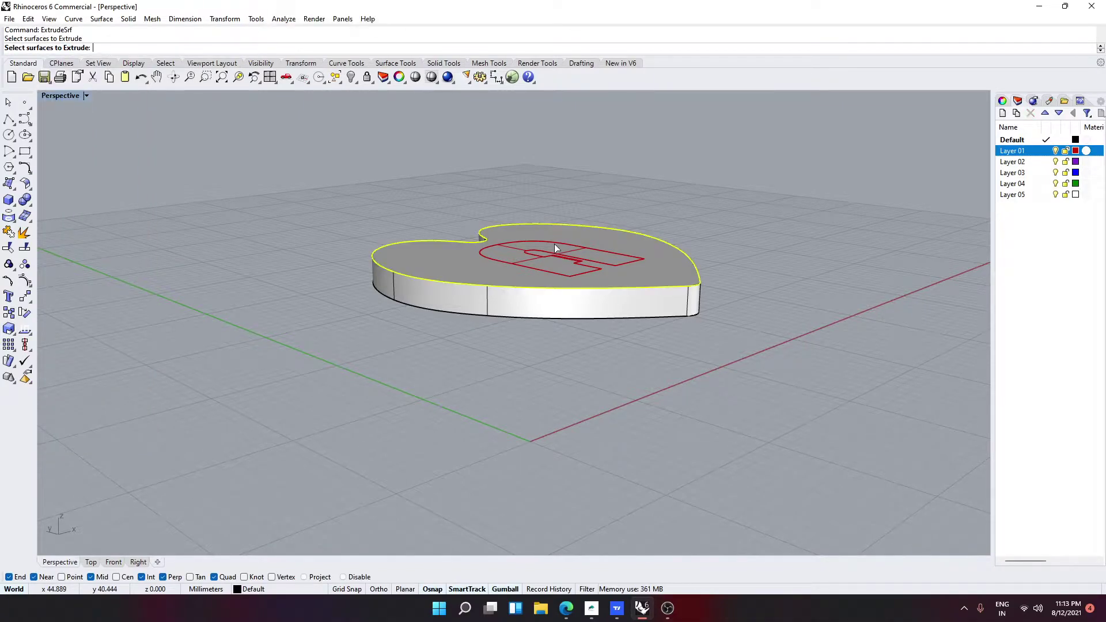
{"action": "left_click", "coordinate": [558, 247]}
{"action": "left_click", "coordinate": [564, 248]}
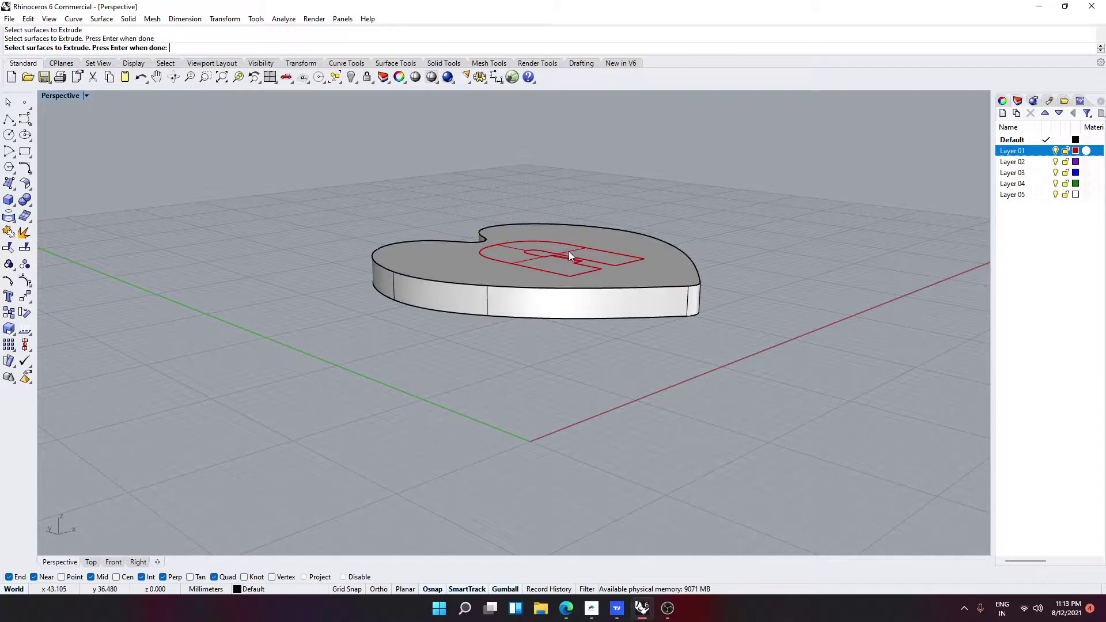
{"action": "right_click_drag", "start_coordinate": [565, 247], "coordinate": [584, 286]}
{"action": "left_click", "coordinate": [559, 309]}
{"action": "left_click", "coordinate": [543, 308]}
{"action": "left_click", "coordinate": [542, 310]}
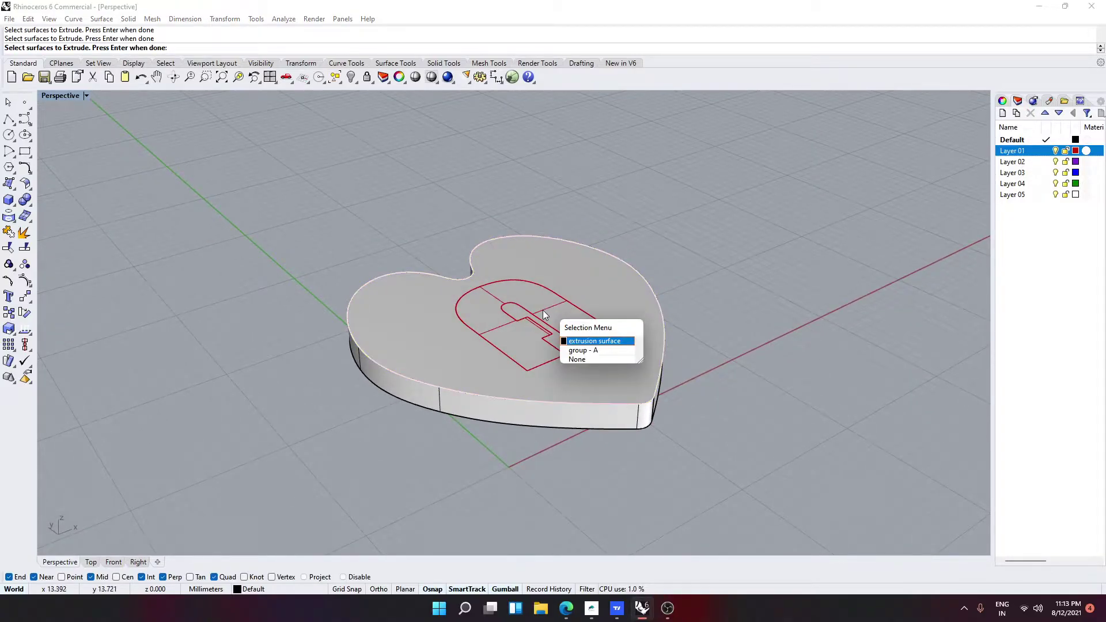
{"action": "left_click", "coordinate": [593, 341]}
{"action": "key", "text": "Escape"}
{"action": "left_click", "coordinate": [554, 354]}
{"action": "key", "text": "Escape"}
Extrude the letter A surface upward from the heart's top face into a 0.8 mm solid
{"action": "left_click", "coordinate": [585, 345]}
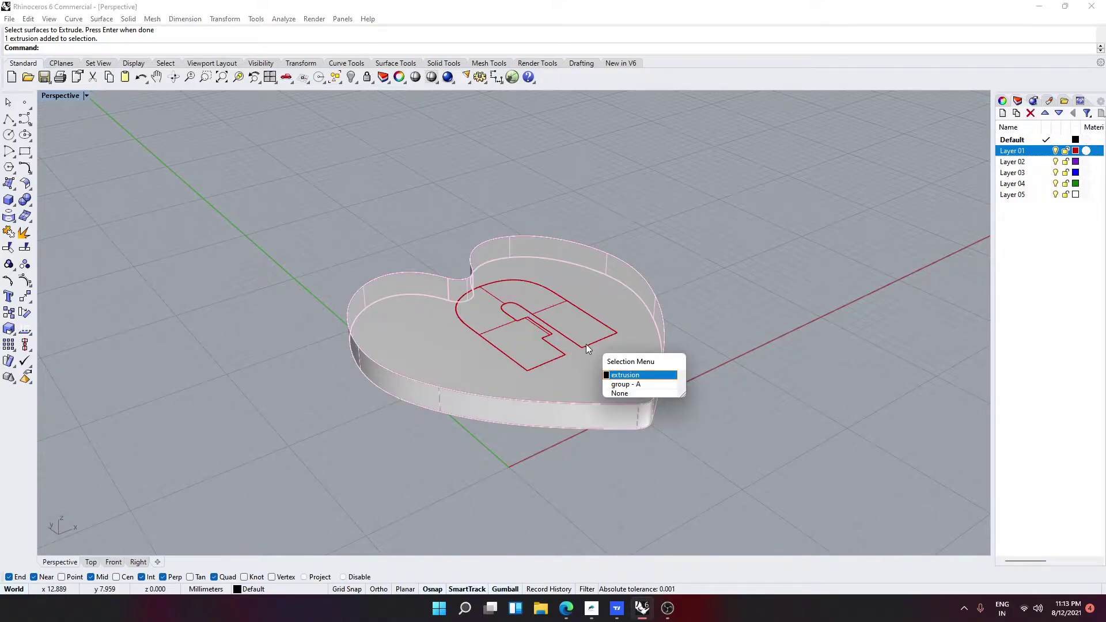
{"action": "left_click", "coordinate": [617, 383]}
{"action": "right_click_drag", "start_coordinate": [617, 383], "coordinate": [704, 282]}
{"action": "type", "text": "ExtrudeSrf"}
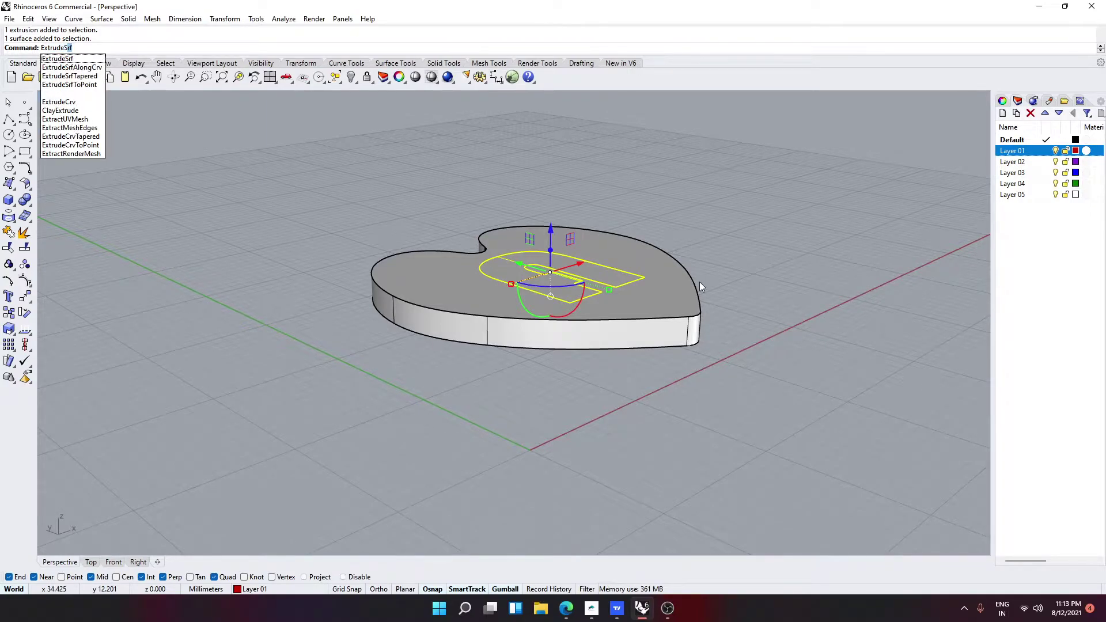
{"action": "key", "text": "Return"}
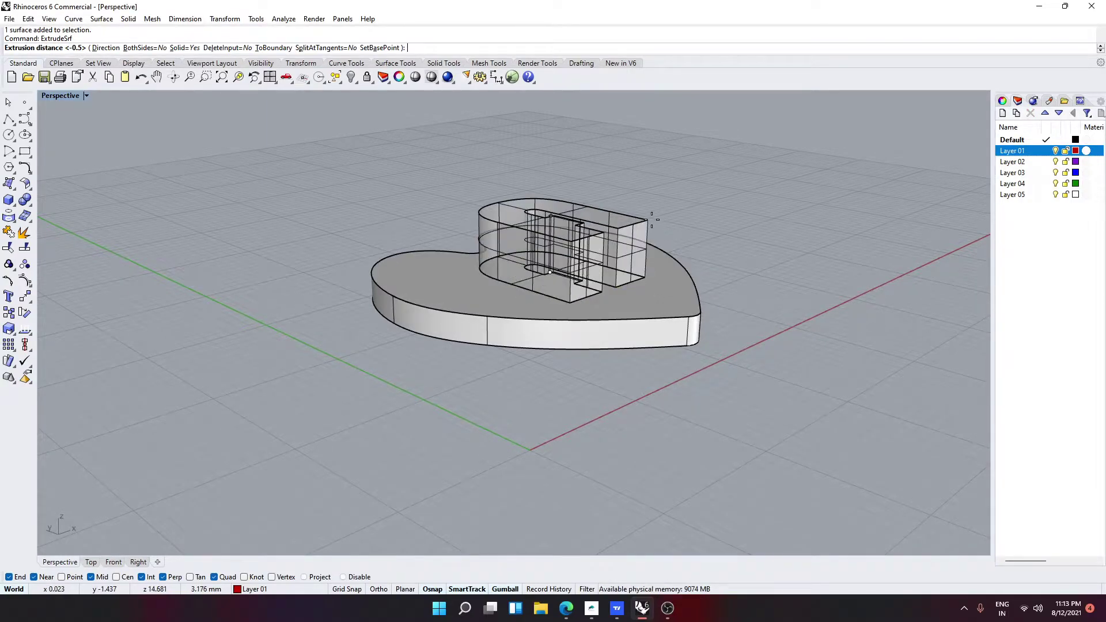
{"action": "type", "text": ".8"}
{"action": "key", "text": "Return"}
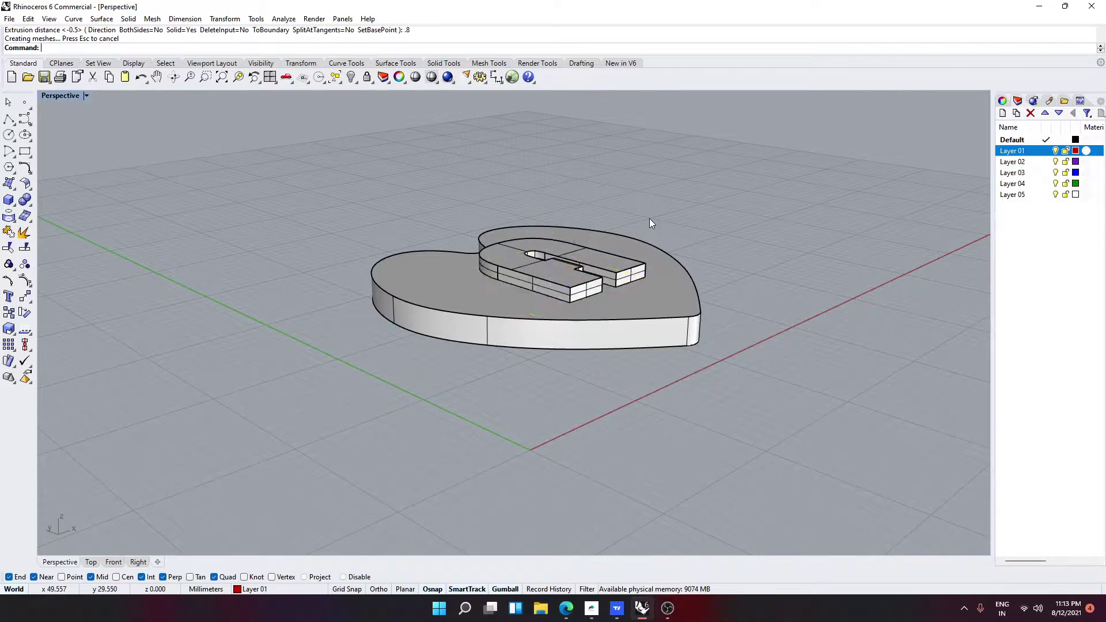
Lower the extruded letter in the Front view so that it sinks partly into the heart
{"action": "left_click", "coordinate": [607, 260]}
{"action": "right_click_drag", "start_coordinate": [607, 260], "coordinate": [217, 185]}
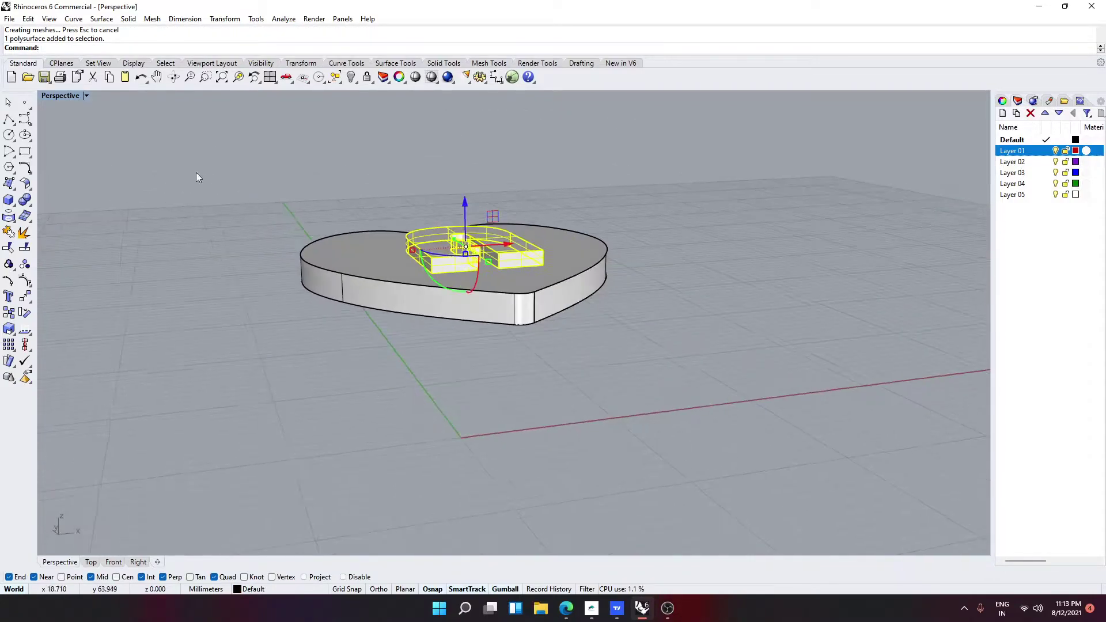
{"action": "left_click", "coordinate": [111, 562]}
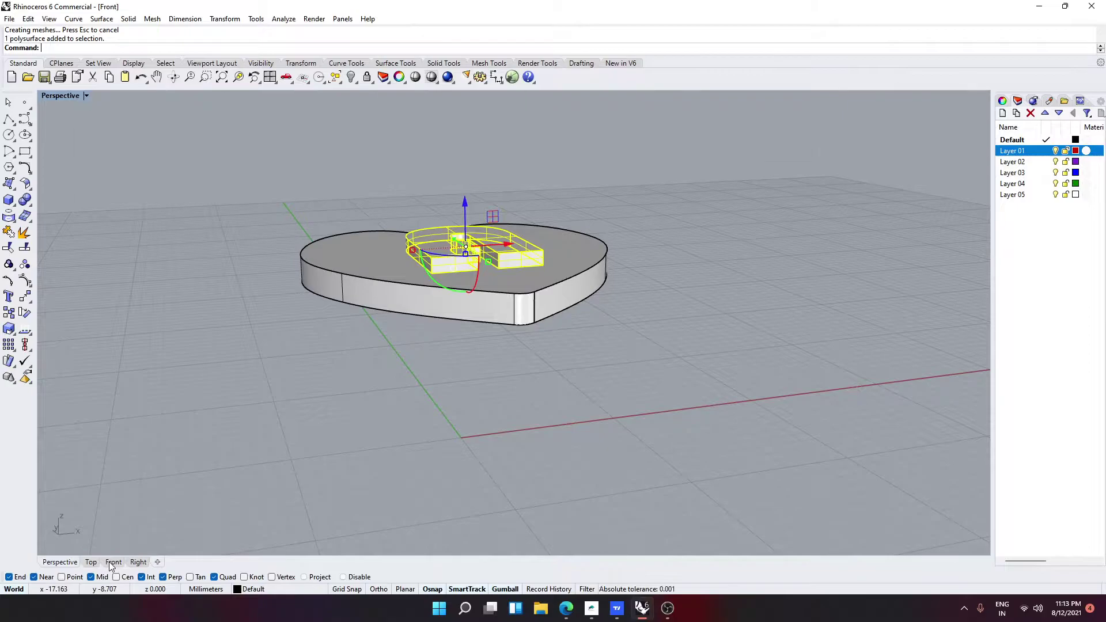
{"action": "left_click_drag", "start_coordinate": [527, 240], "coordinate": [531, 249]}
{"action": "key", "text": "Escape"}
{"action": "left_click", "coordinate": [59, 562]}
Subtract the letter solid from the heart with a Boolean Difference, and delete the leftover flat letter surface
{"action": "scroll", "coordinate": [570, 291], "scroll_direction": "up", "scroll_amount": 5}
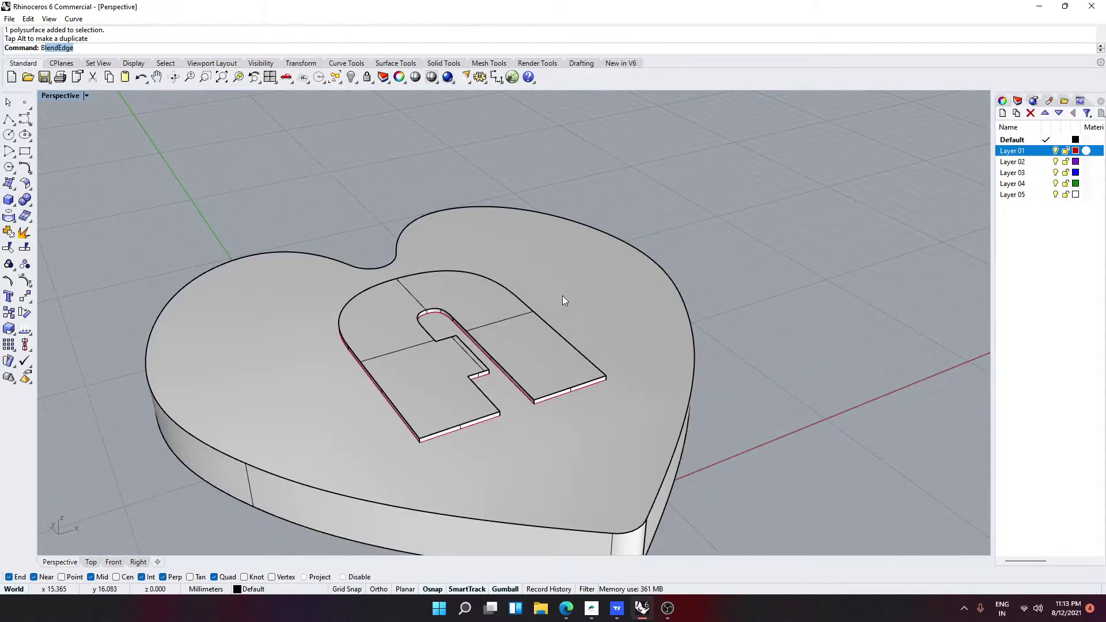
{"action": "type", "text": "Bo"}
{"action": "key", "text": "Return"}
{"action": "left_click", "coordinate": [583, 298]}
{"action": "key", "text": "Return"}
{"action": "left_click", "coordinate": [540, 337]}
{"action": "key", "text": "Return"}
{"action": "left_click", "coordinate": [537, 341]}
{"action": "key", "text": "Delete"}
{"action": "right_click_drag", "start_coordinate": [495, 367], "coordinate": [495, 394]}
{"action": "scroll", "coordinate": [495, 394], "scroll_direction": "down", "scroll_amount": 3}
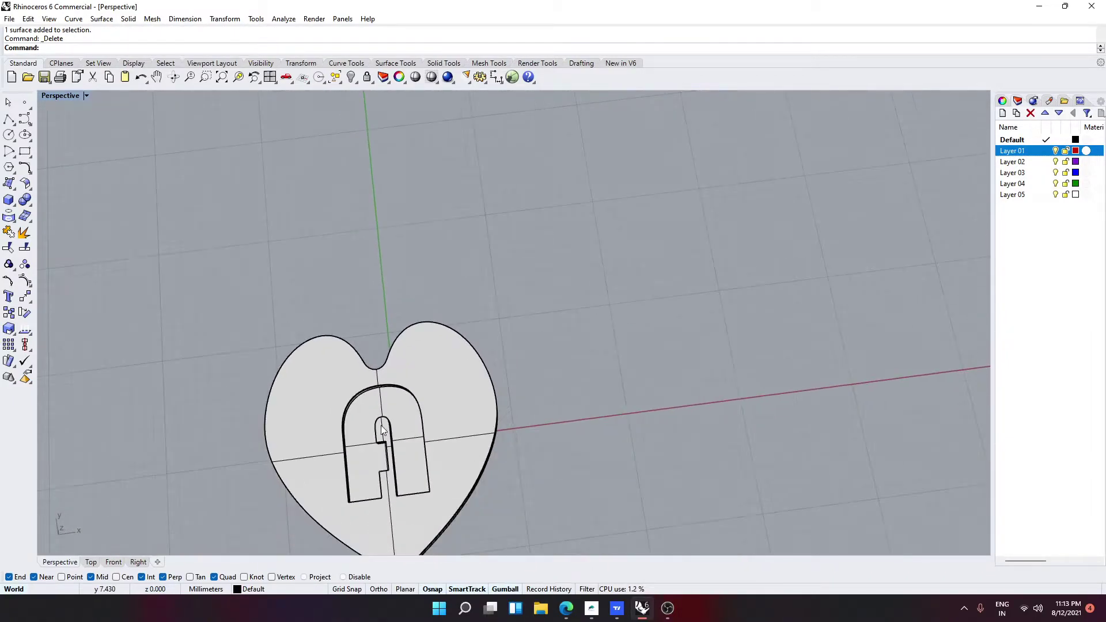
Duplicate the three polysurface edges that form the heart's outer outline, working in the Top view
{"action": "scroll", "coordinate": [336, 330], "scroll_direction": "down", "scroll_amount": 2}
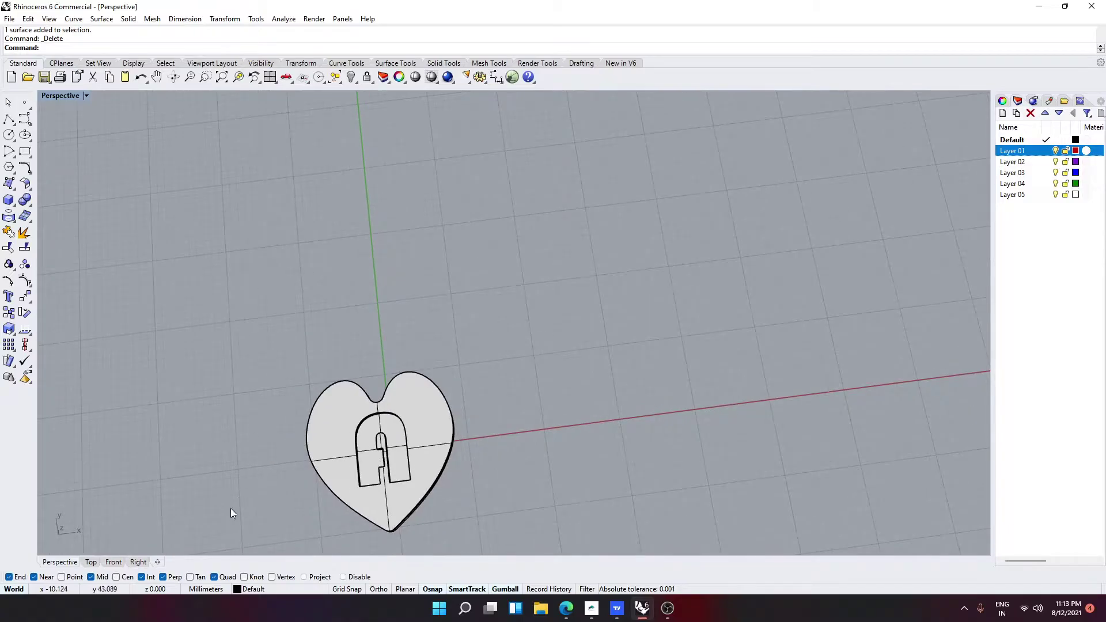
{"action": "left_click", "coordinate": [91, 562]}
{"action": "scroll", "coordinate": [544, 363], "scroll_direction": "down", "scroll_amount": 2}
{"action": "scroll", "coordinate": [550, 386], "scroll_direction": "up", "scroll_amount": 4}
{"action": "scroll", "coordinate": [523, 398], "scroll_direction": "up", "scroll_amount": 2}
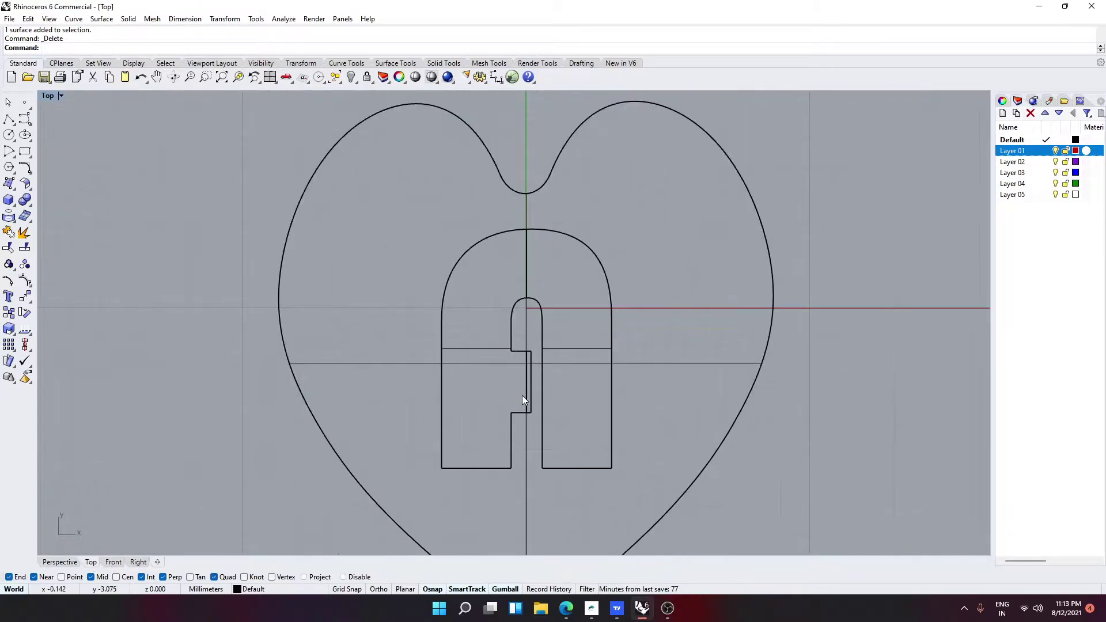
{"action": "scroll", "coordinate": [521, 395], "scroll_direction": "down", "scroll_amount": 2}
{"action": "type", "text": "DupEdge"}
{"action": "key", "text": "Return"}
{"action": "left_click", "coordinate": [534, 233]}
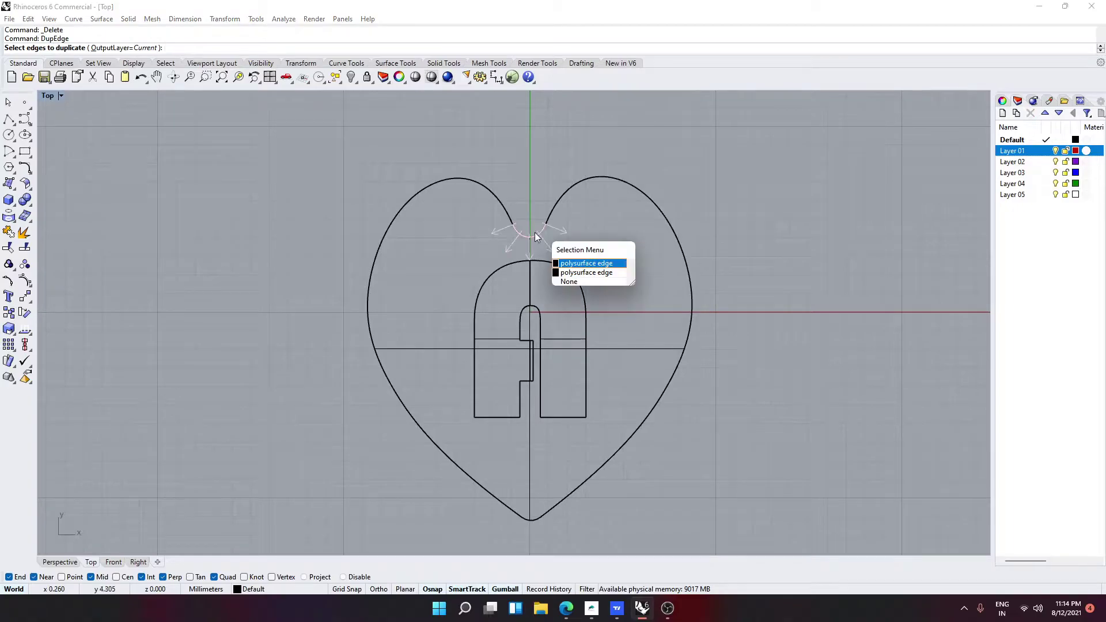
{"action": "left_click", "coordinate": [556, 219]}
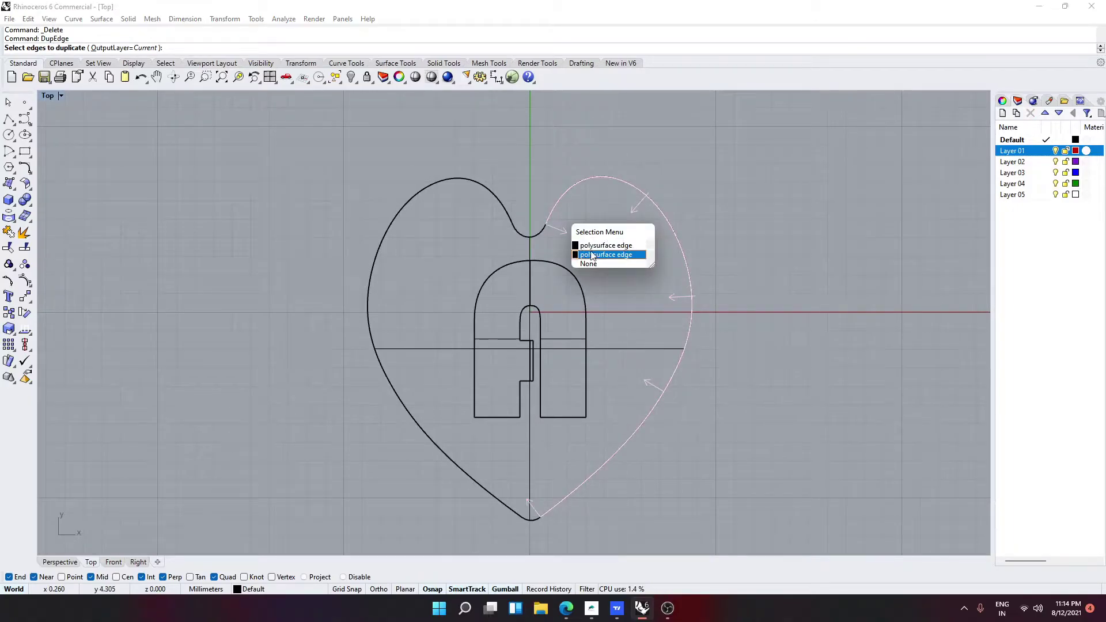
{"action": "left_click", "coordinate": [599, 255]}
{"action": "left_click", "coordinate": [536, 236]}
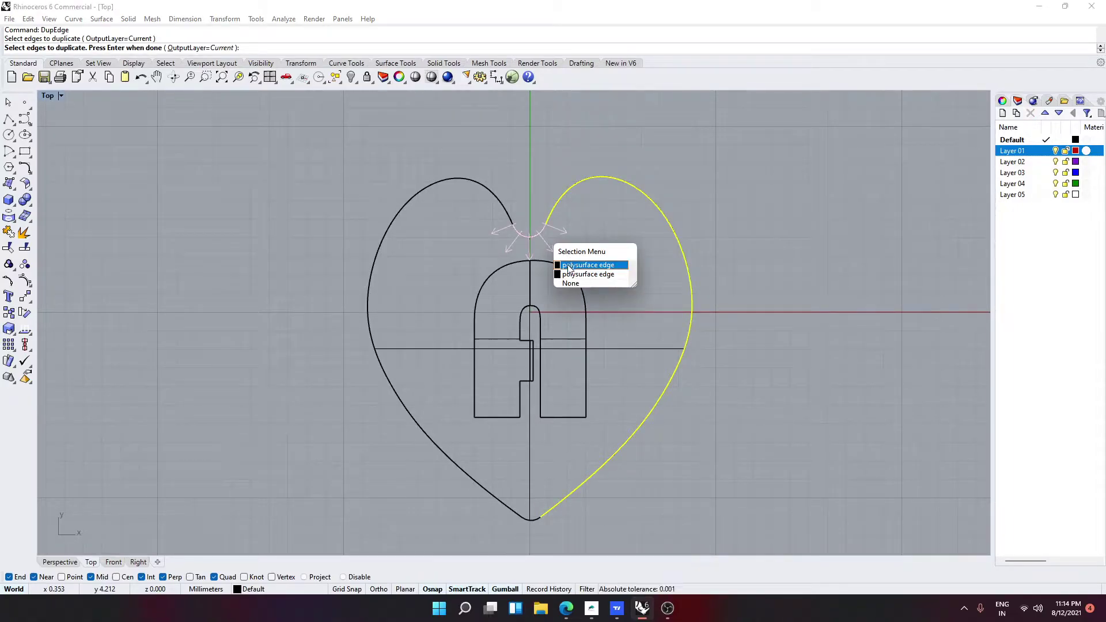
{"action": "left_click", "coordinate": [570, 258]}
{"action": "left_click", "coordinate": [516, 223]}
{"action": "left_click", "coordinate": [541, 246]}
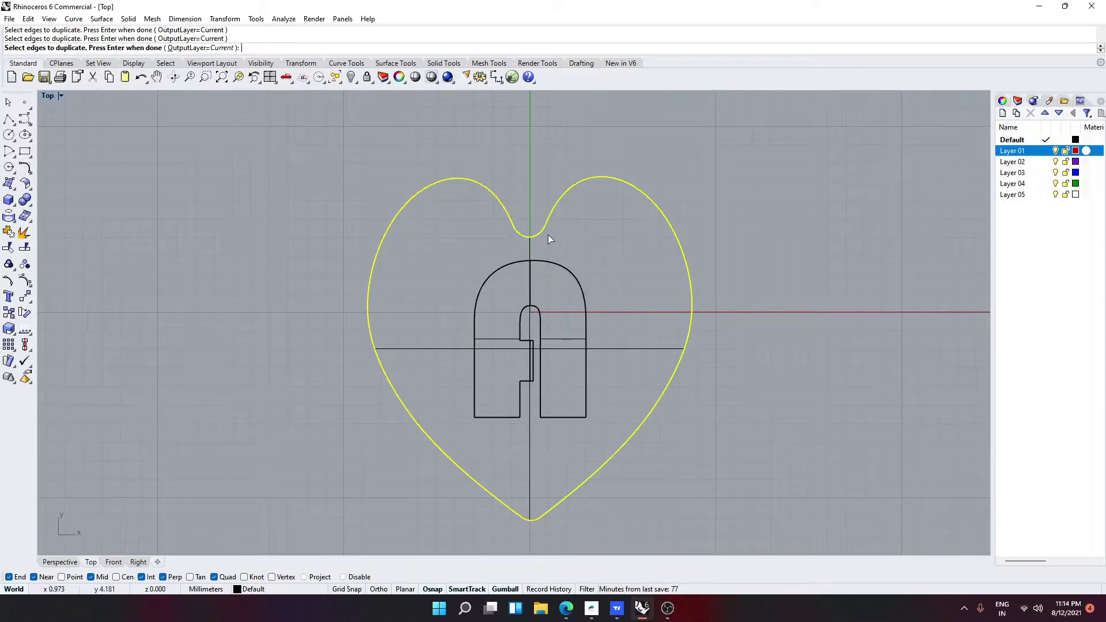
{"action": "key", "text": "Return"}
{"action": "type", "text": "Mill"}
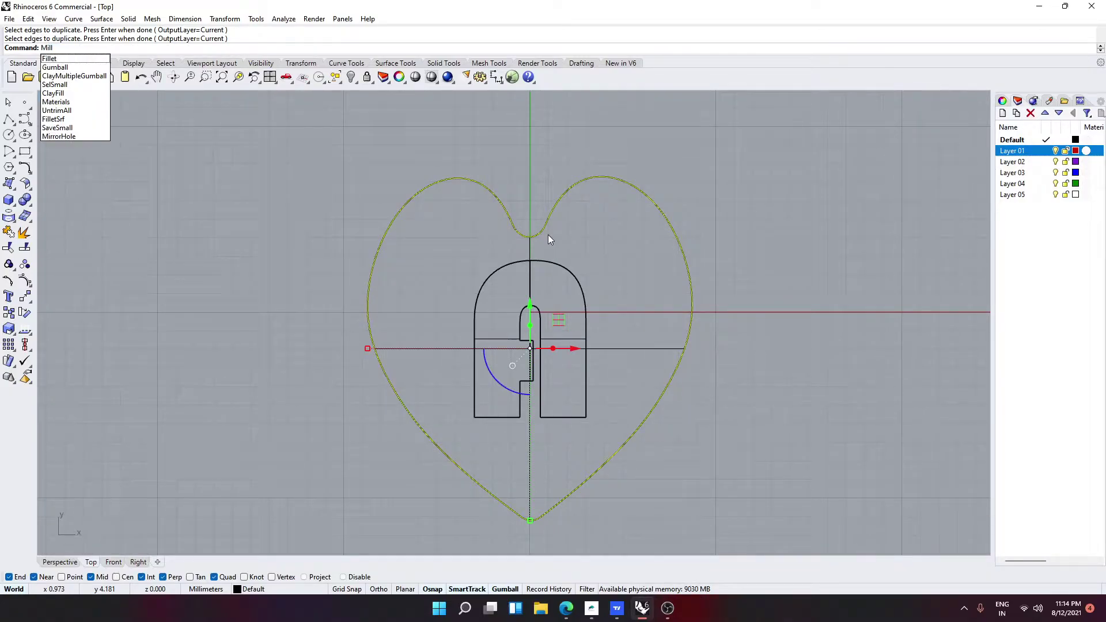
{"action": "type", "text": "grain"}
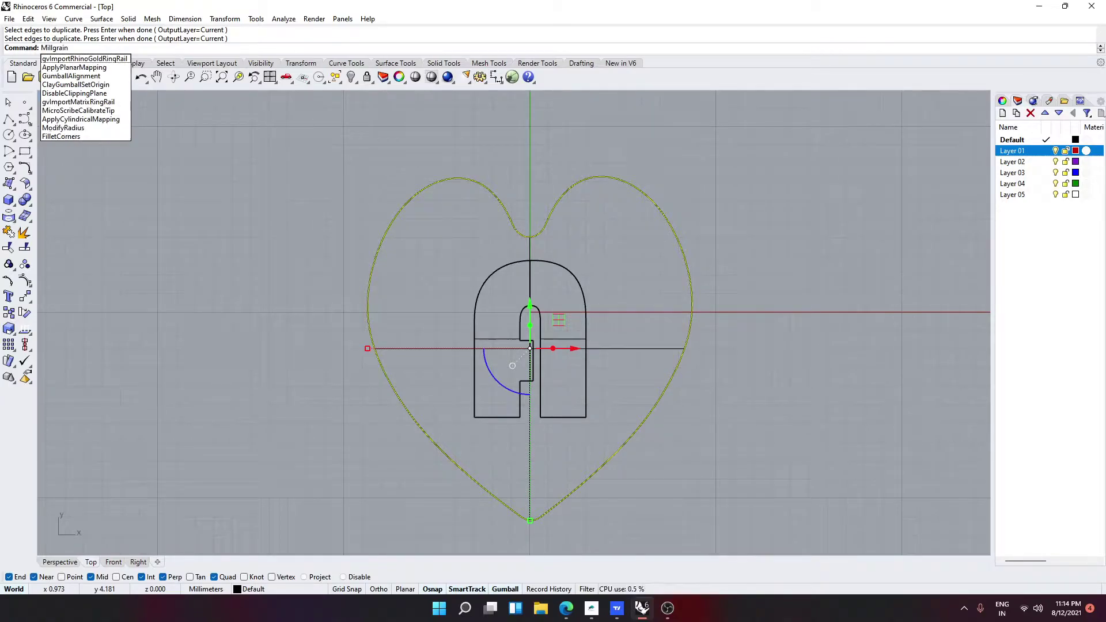
{"action": "key", "text": "Escape"}
{"action": "key", "text": "Escape"}
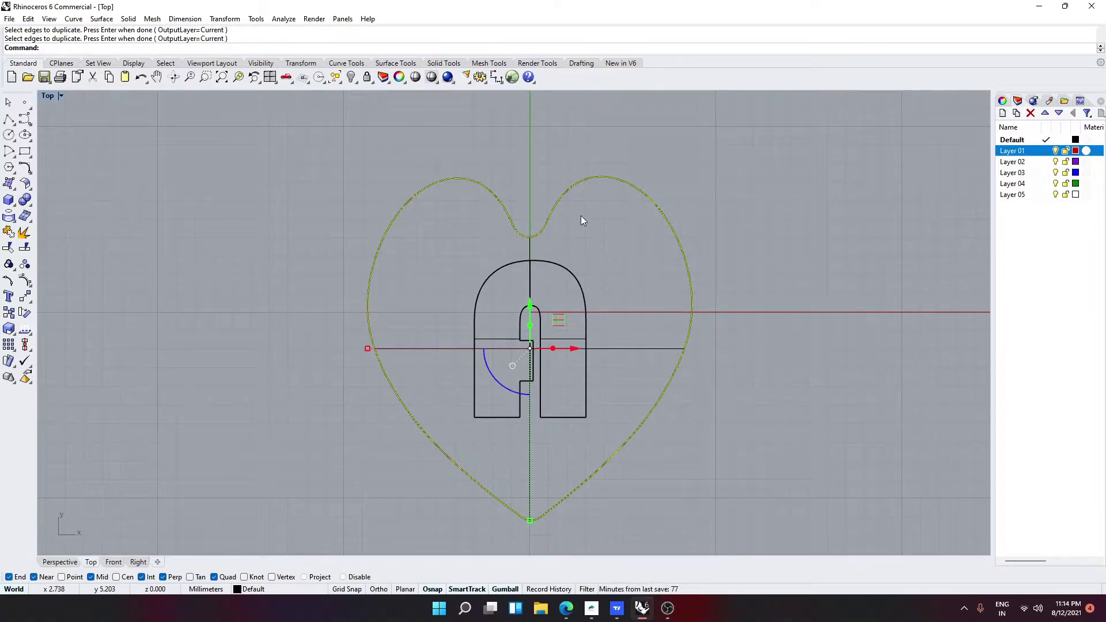
Join the duplicated heart outline curves and measure their cumulative length
{"action": "key", "text": "ctrl+j"}
{"action": "type", "text": "Lend"}
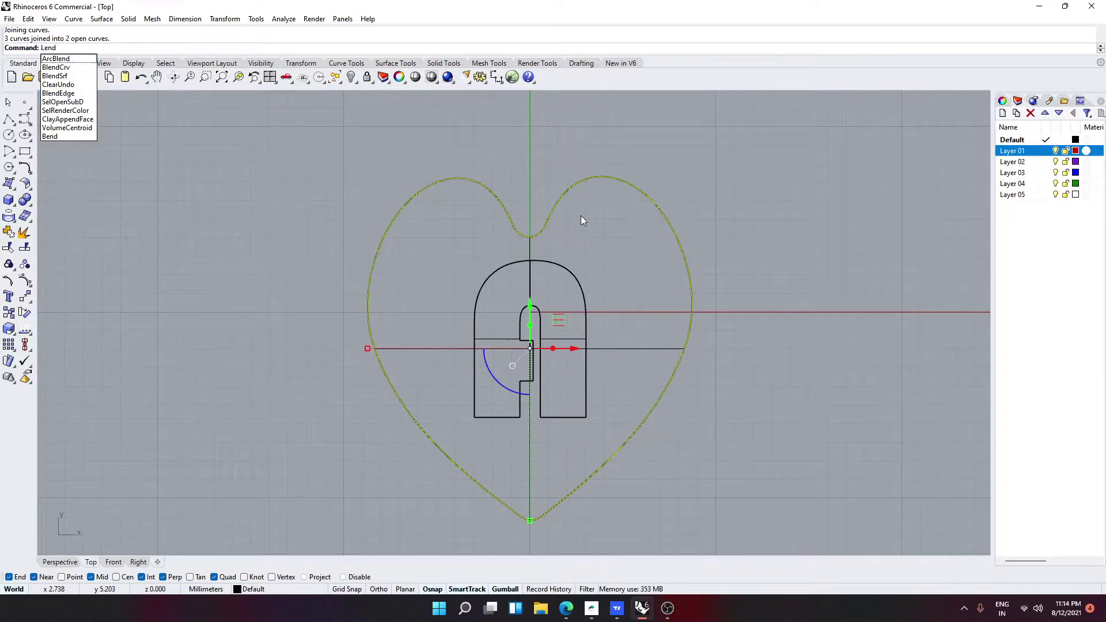
{"action": "key", "text": "BackSpace"}
{"action": "key", "text": "BackSpace"}
{"action": "key", "text": "BackSpace"}
{"action": "key", "text": "BackSpace"}
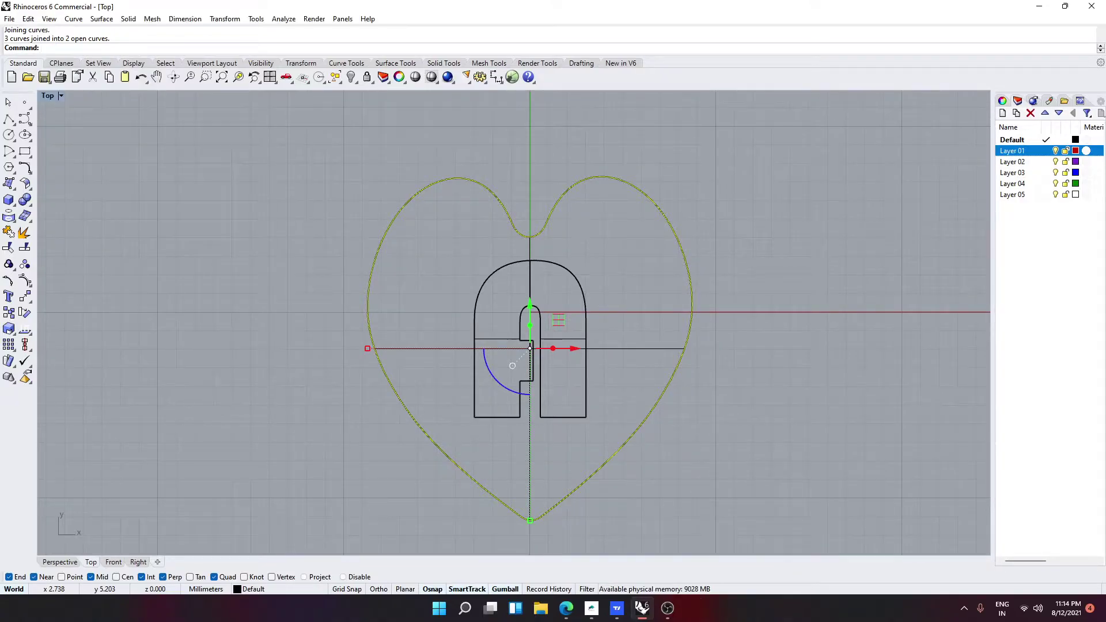
{"action": "type", "text": "Length"}
{"action": "key", "text": "Return"}
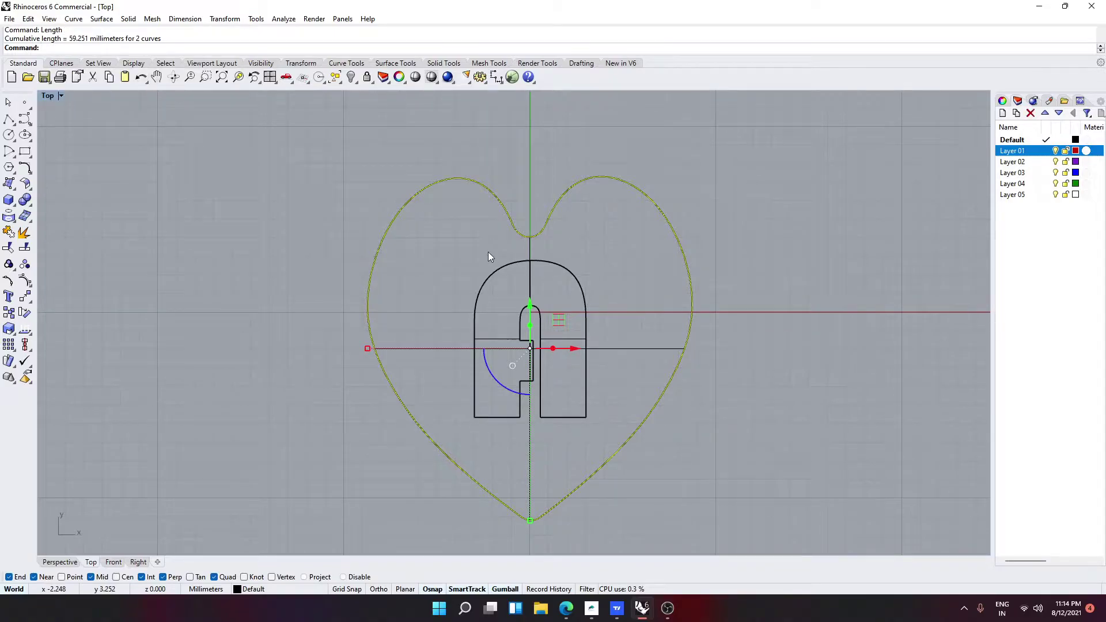
Draw a horizontal line from the origin with Ortho on, extending 59.251/2 mm to both sides
{"action": "left_click", "coordinate": [309, 353]}
{"action": "type", "text": "Li"}
{"action": "key", "text": "Return"}
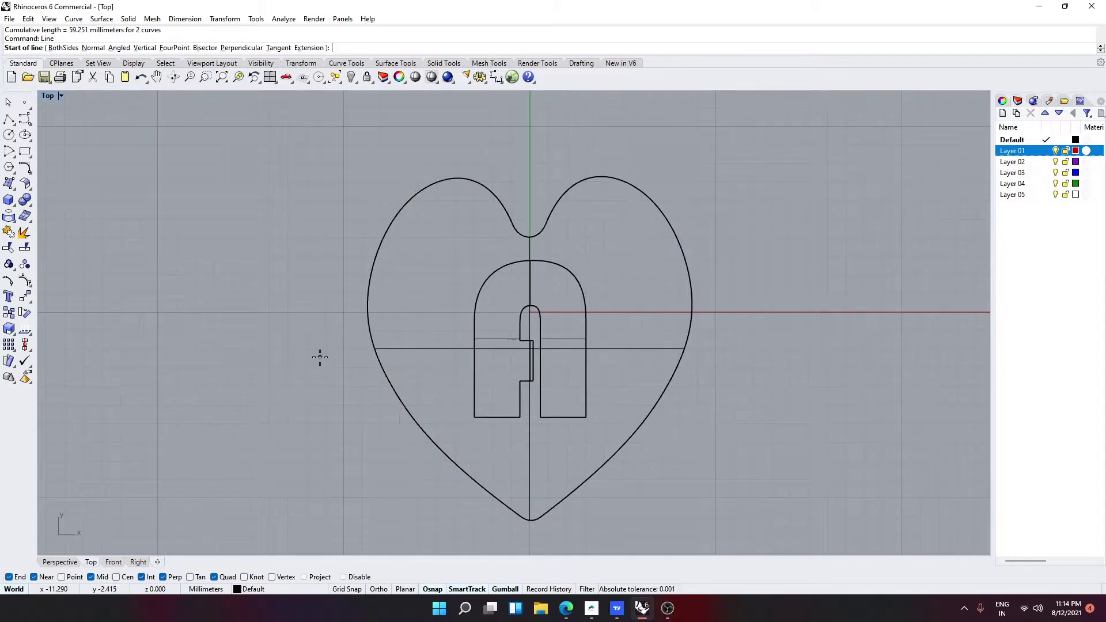
{"action": "type", "text": "0"}
{"action": "key", "text": "Return"}
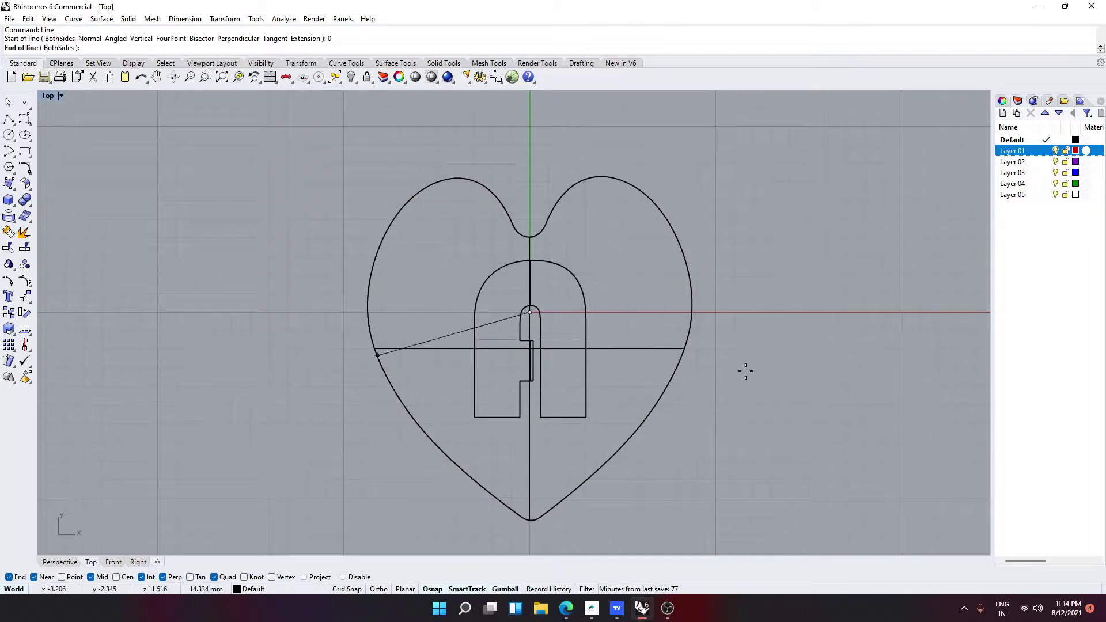
{"action": "key", "text": "F8"}
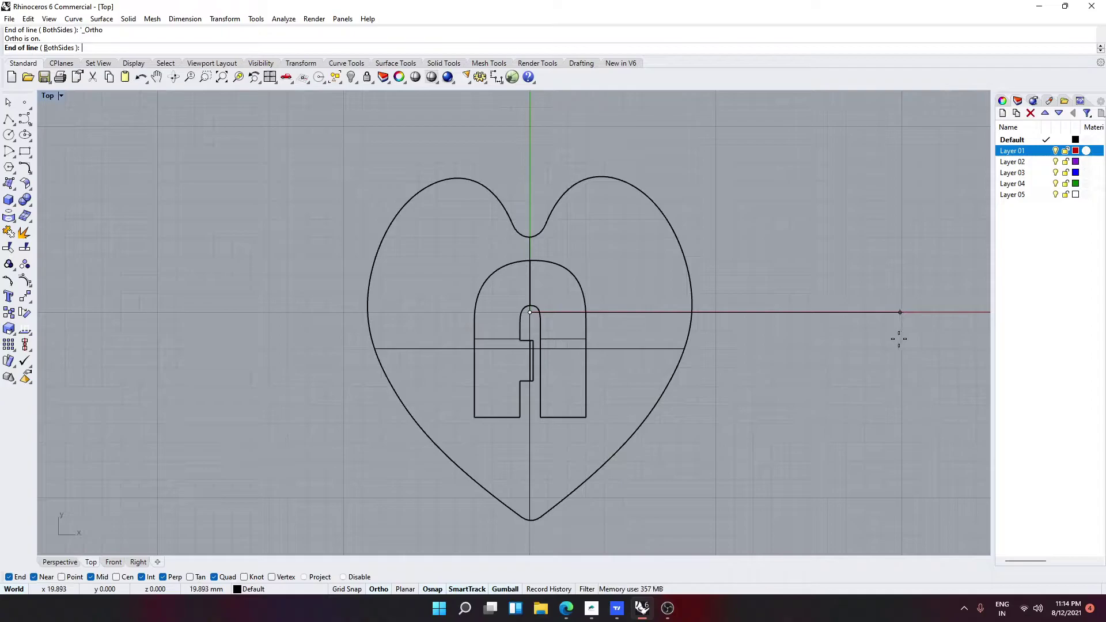
{"action": "type", "text": "b"}
{"action": "key", "text": "Return"}
{"action": "type", "text": "59."}
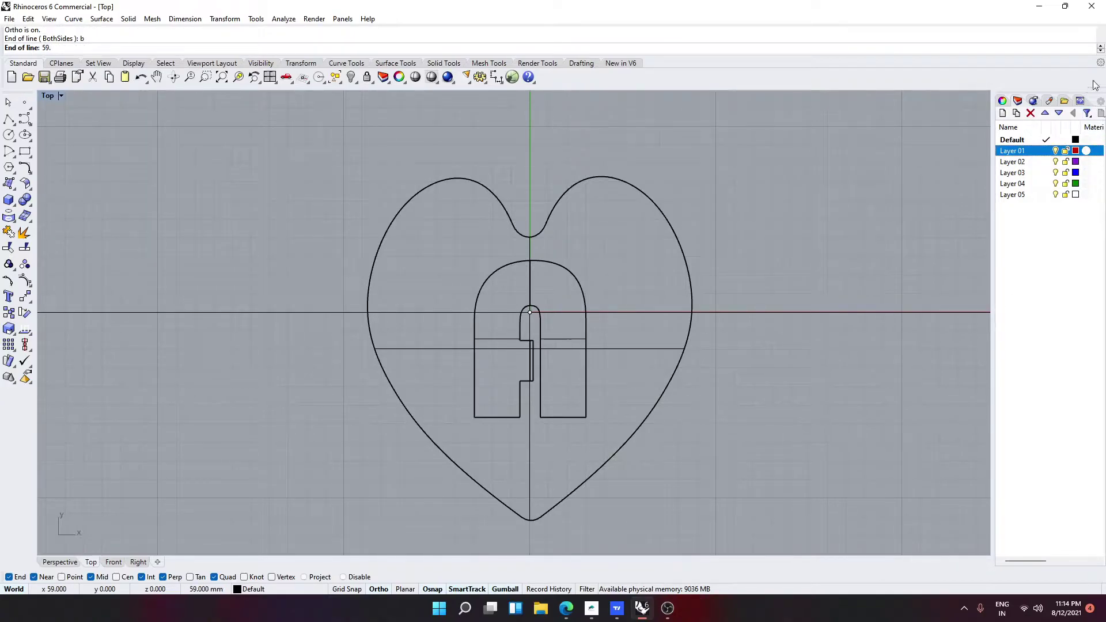
{"action": "left_click", "coordinate": [1099, 32]}
{"action": "left_click", "coordinate": [1100, 33]}
{"action": "left_click", "coordinate": [1100, 32]}
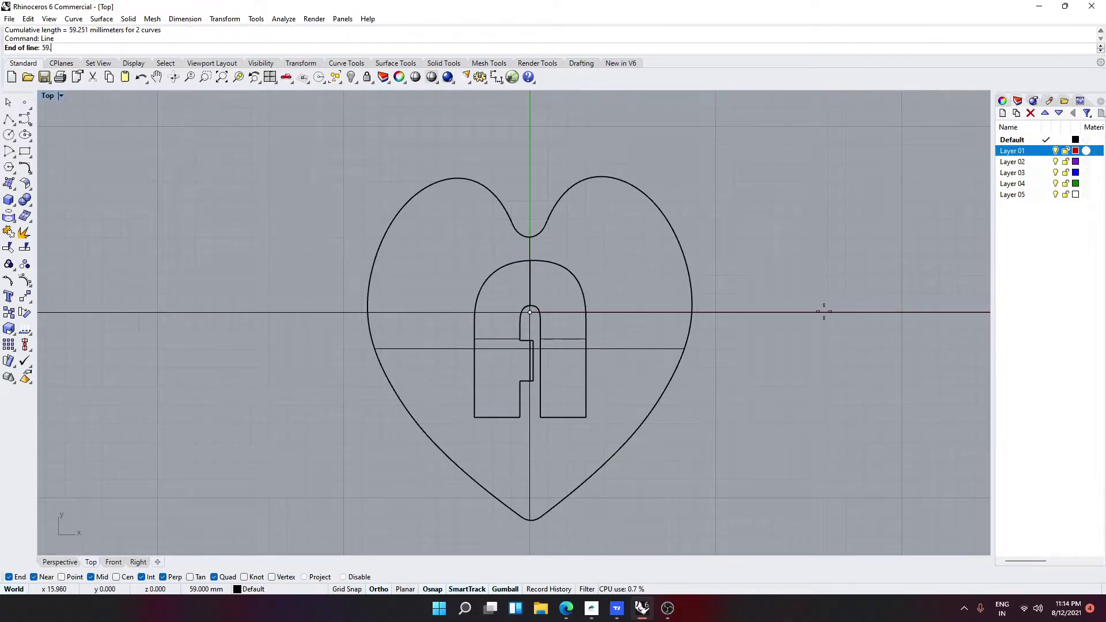
{"action": "type", "text": "1/2"}
{"action": "key", "text": "Return"}
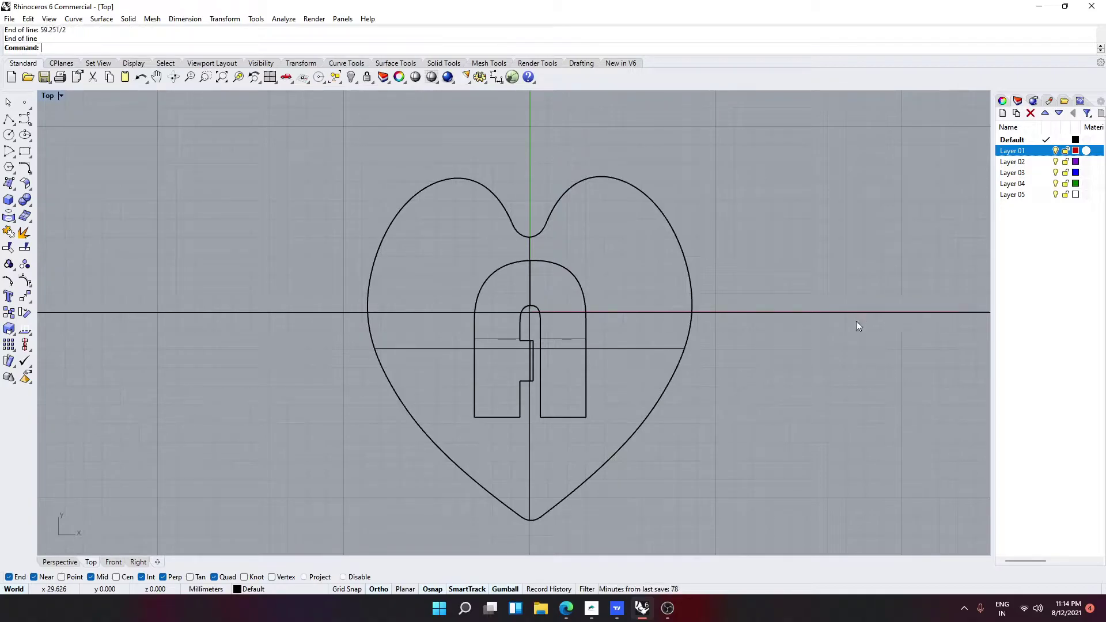
Create a small sphere with a radius of about 0.5 mm centred on the line's left end
{"action": "scroll", "coordinate": [852, 324], "scroll_direction": "down", "scroll_amount": 5}
{"action": "right_click_drag", "start_coordinate": [852, 333], "coordinate": [669, 390]}
{"action": "scroll", "coordinate": [686, 399], "scroll_direction": "down", "scroll_amount": 2}
{"action": "scroll", "coordinate": [443, 349], "scroll_direction": "up", "scroll_amount": 2}
{"action": "scroll", "coordinate": [443, 349], "scroll_direction": "up", "scroll_amount": 1}
{"action": "right_click_drag", "start_coordinate": [447, 350], "coordinate": [415, 321]}
{"action": "scroll", "coordinate": [414, 322], "scroll_direction": "up", "scroll_amount": 1}
{"action": "type", "text": "Sphere"}
{"action": "key", "text": "Return"}
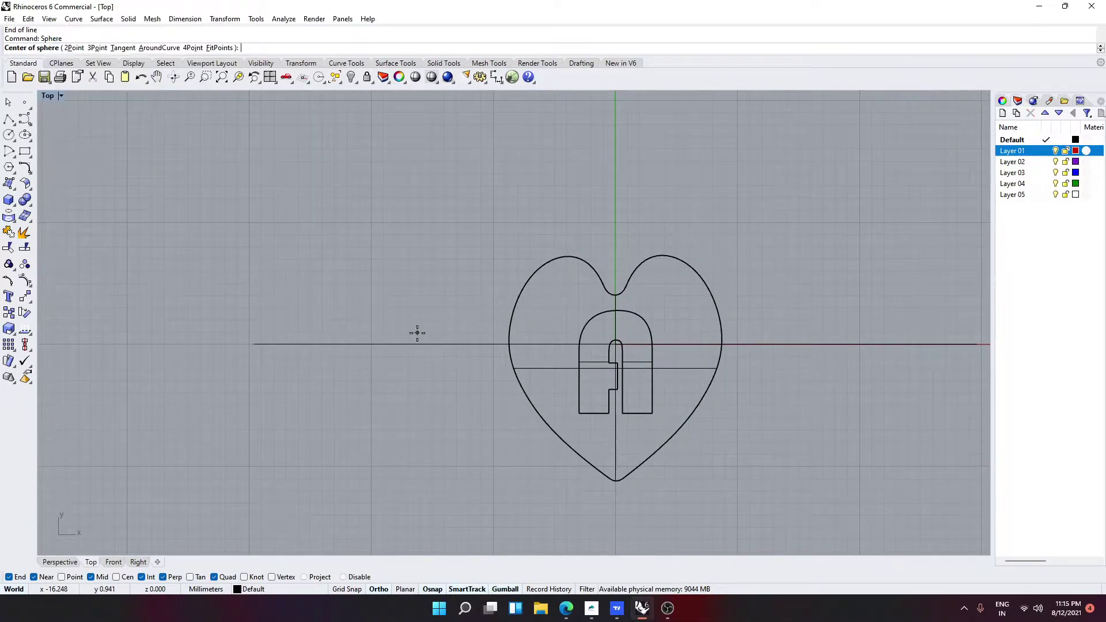
{"action": "left_click", "coordinate": [257, 346]}
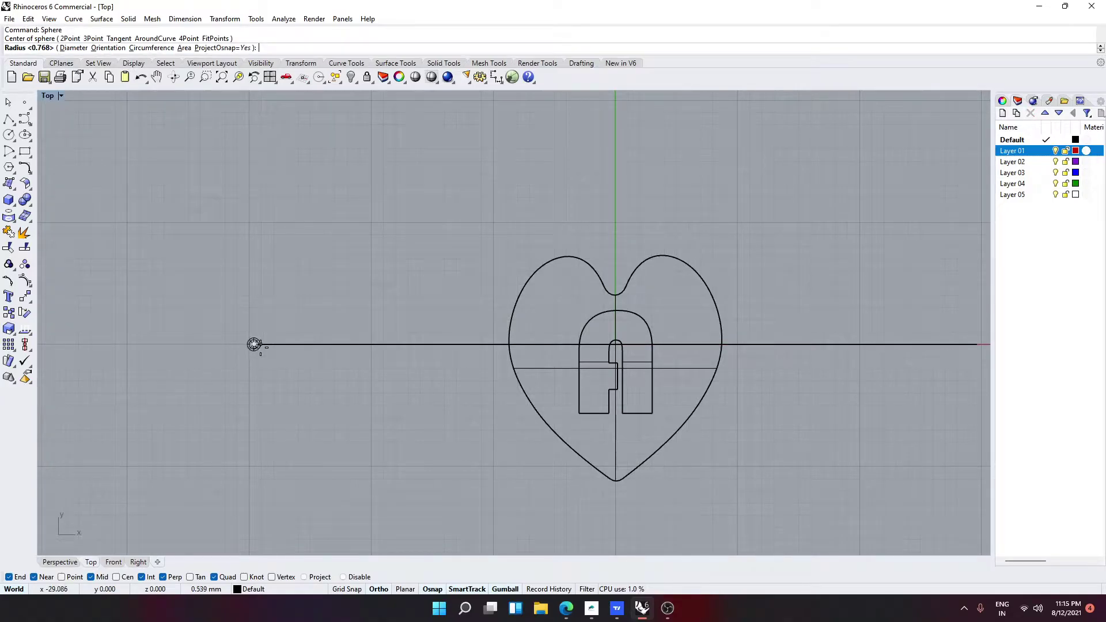
{"action": "key", "text": "Escape"}
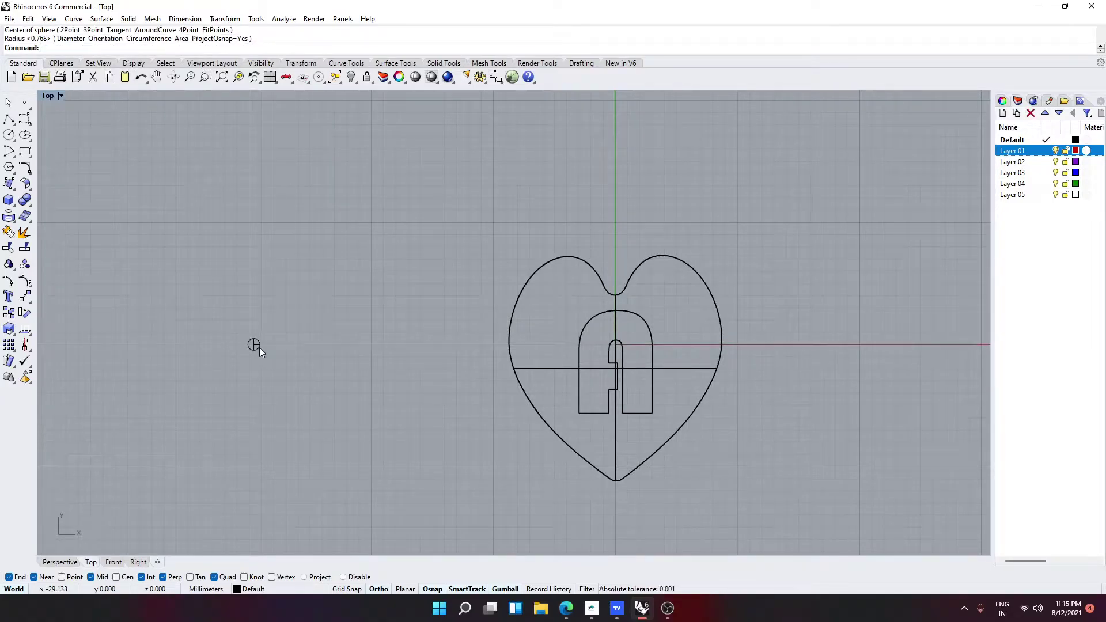
Array the sphere linearly as 44 items along the line, starting at its left end and spaced about 1.3 mm apart
{"action": "type", "text": "ArcayLinear"}
{"action": "key", "text": "Return"}
{"action": "key", "text": "Return"}
{"action": "scroll", "coordinate": [298, 341], "scroll_direction": "down", "scroll_amount": 2}
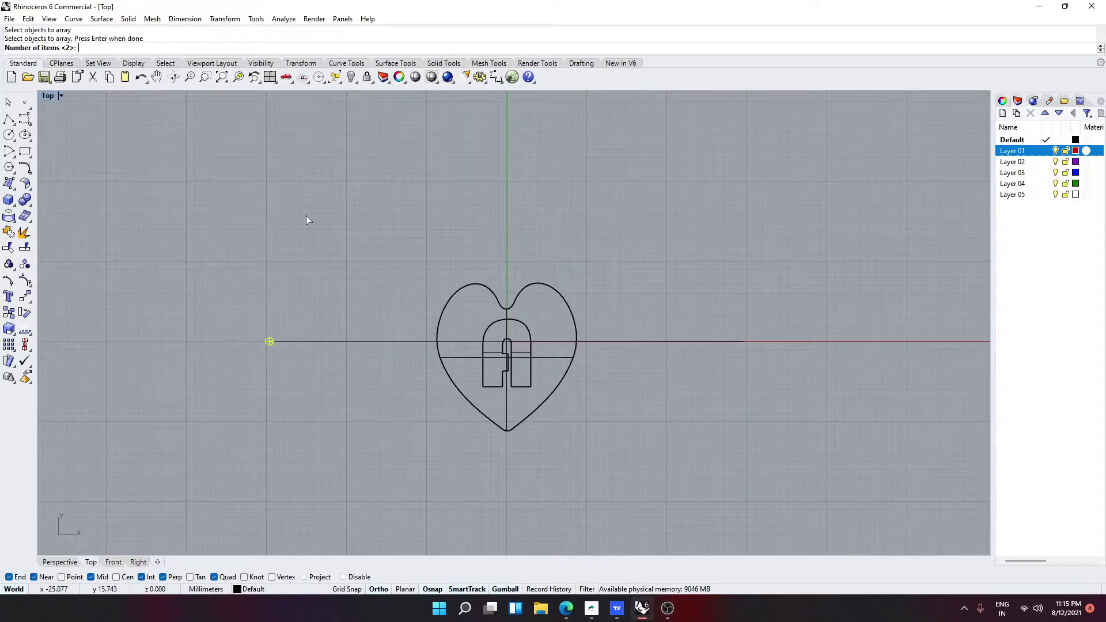
{"action": "type", "text": "44"}
{"action": "key", "text": "Return"}
{"action": "right_click_drag", "start_coordinate": [306, 214], "coordinate": [180, 213]}
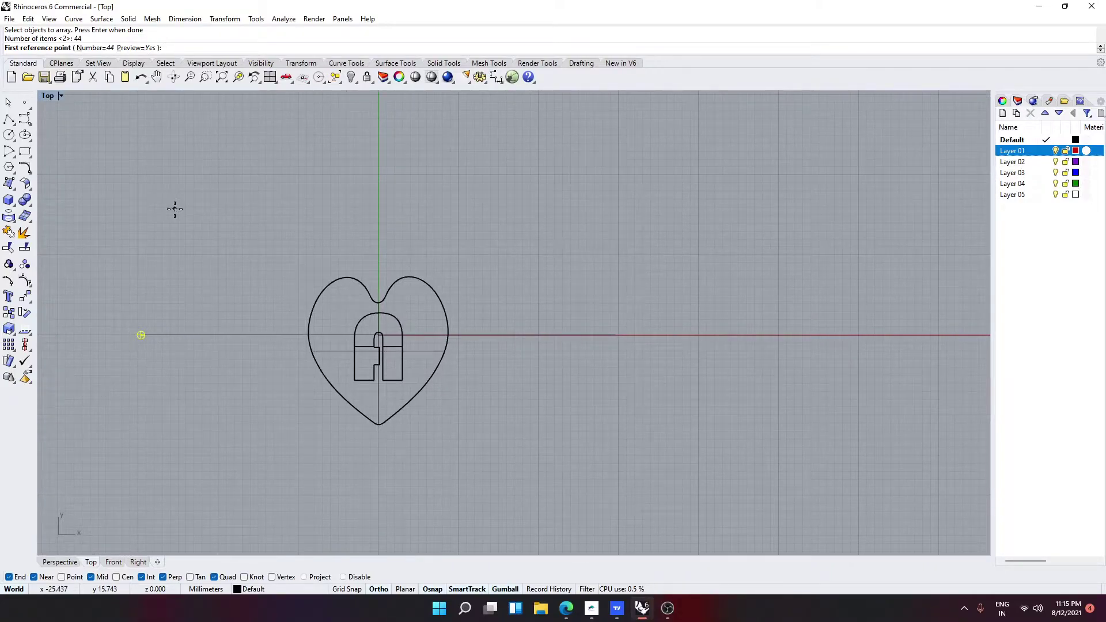
{"action": "scroll", "coordinate": [145, 327], "scroll_direction": "up", "scroll_amount": 5}
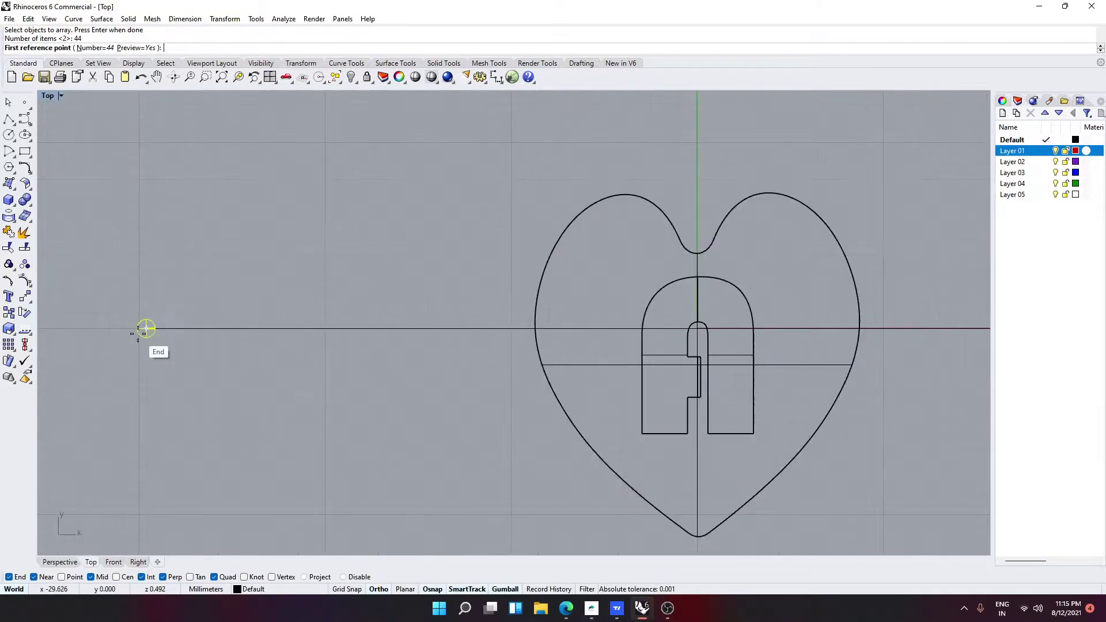
{"action": "left_click", "coordinate": [148, 332]}
{"action": "scroll", "coordinate": [148, 329], "scroll_direction": "down", "scroll_amount": 6}
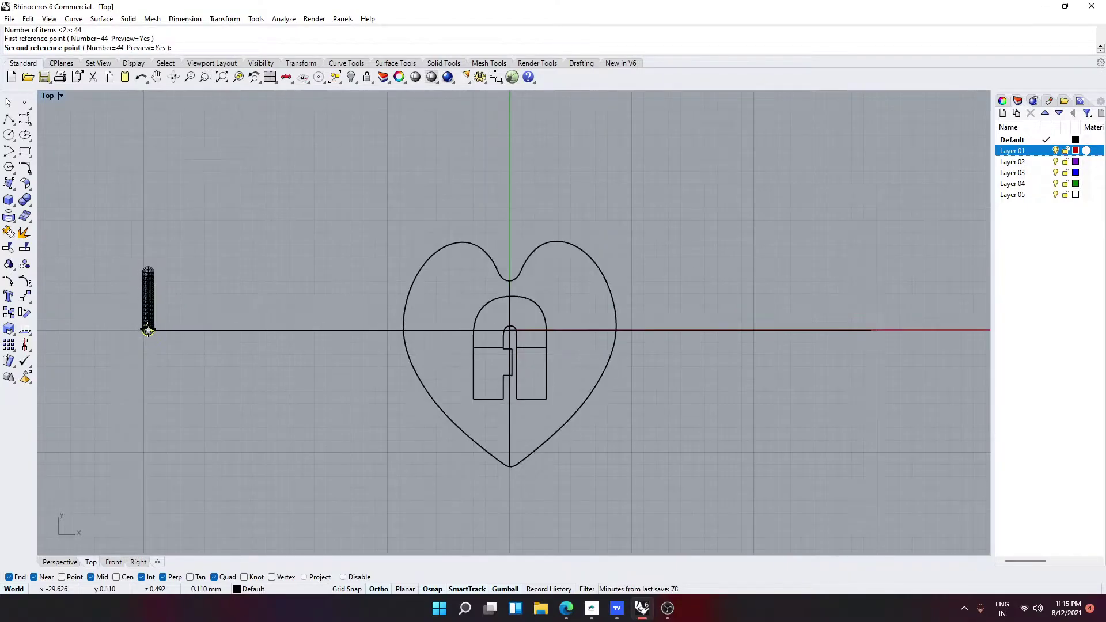
{"action": "scroll", "coordinate": [594, 328], "scroll_direction": "down", "scroll_amount": 1}
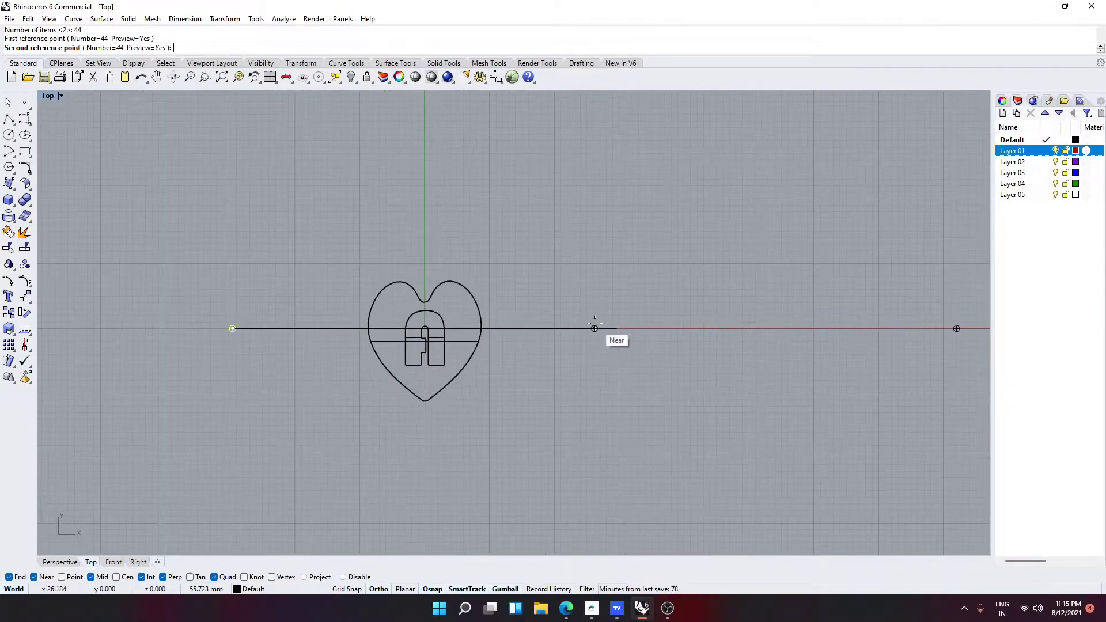
{"action": "right_click_drag", "start_coordinate": [311, 335], "coordinate": [383, 345]}
{"action": "scroll", "coordinate": [345, 345], "scroll_direction": "up", "scroll_amount": 5}
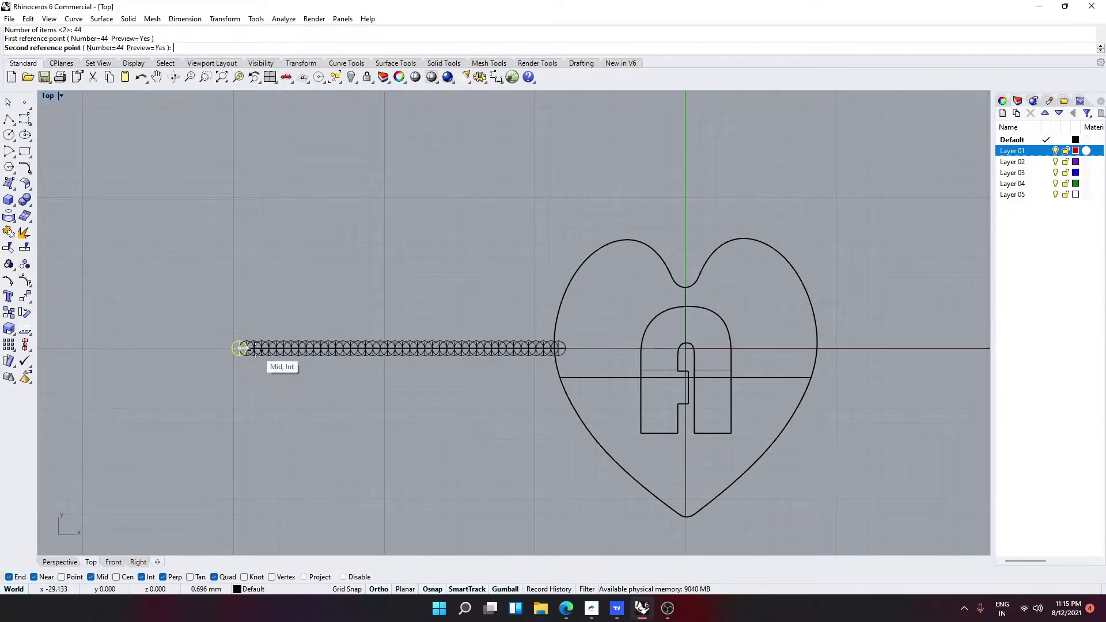
{"action": "scroll", "coordinate": [255, 348], "scroll_direction": "up", "scroll_amount": 10}
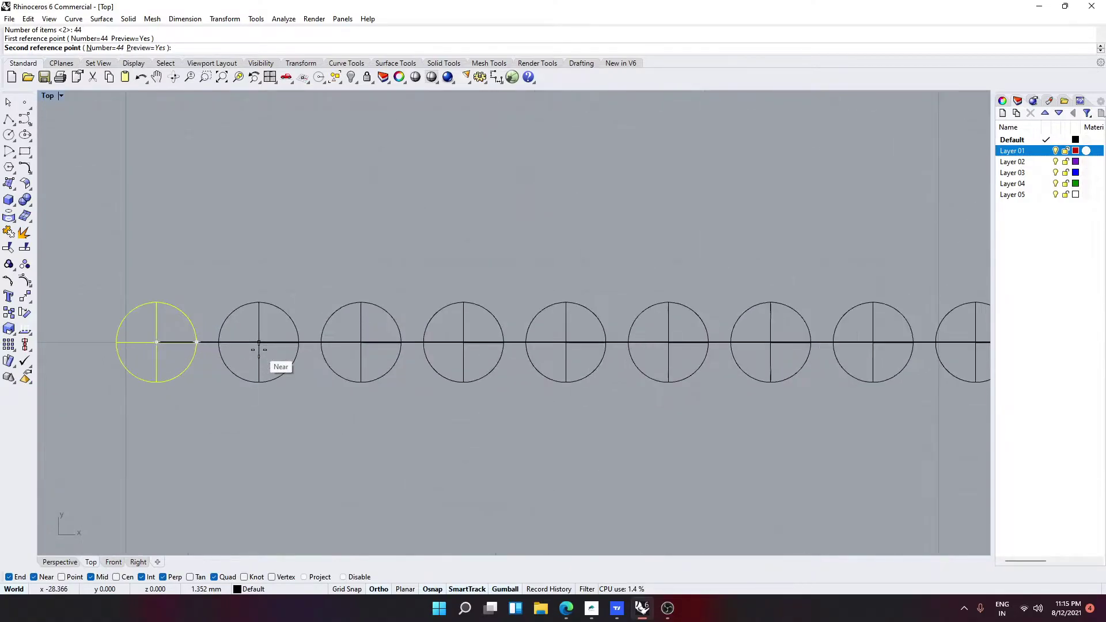
{"action": "left_click", "coordinate": [258, 349]}
{"action": "scroll", "coordinate": [258, 350], "scroll_direction": "down", "scroll_amount": 10}
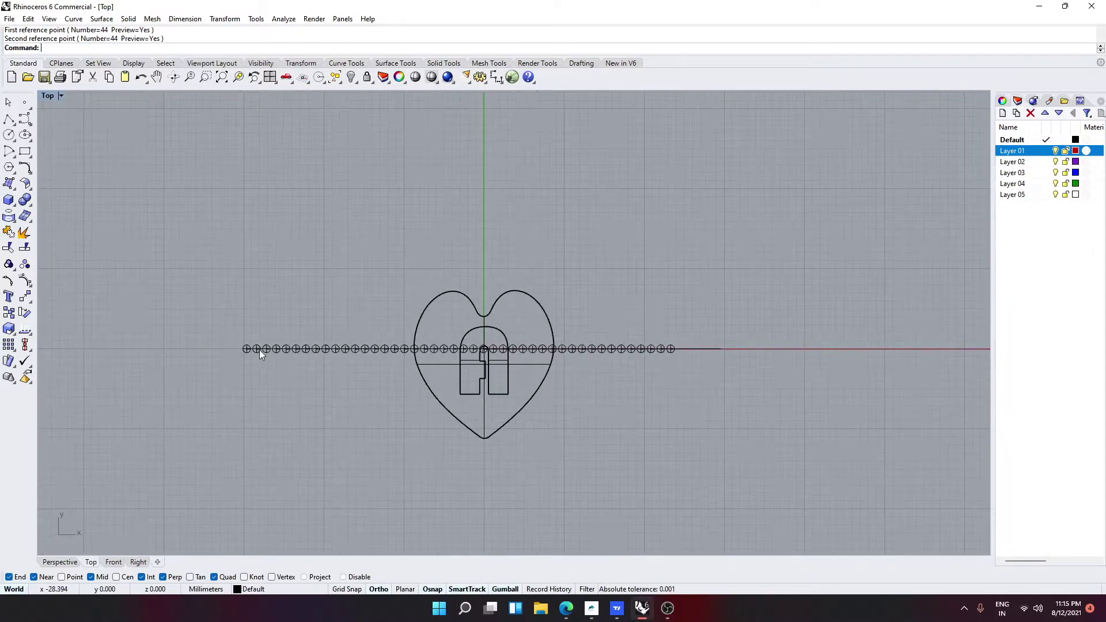
Duplicate the last sphere along the line to fill its right end, and delete the surplus at the end
{"action": "scroll", "coordinate": [713, 344], "scroll_direction": "up", "scroll_amount": 8}
{"action": "left_click", "coordinate": [559, 341]}
{"action": "left_click_drag", "start_coordinate": [585, 343], "coordinate": [675, 344]}
{"action": "key", "text": "alt"}
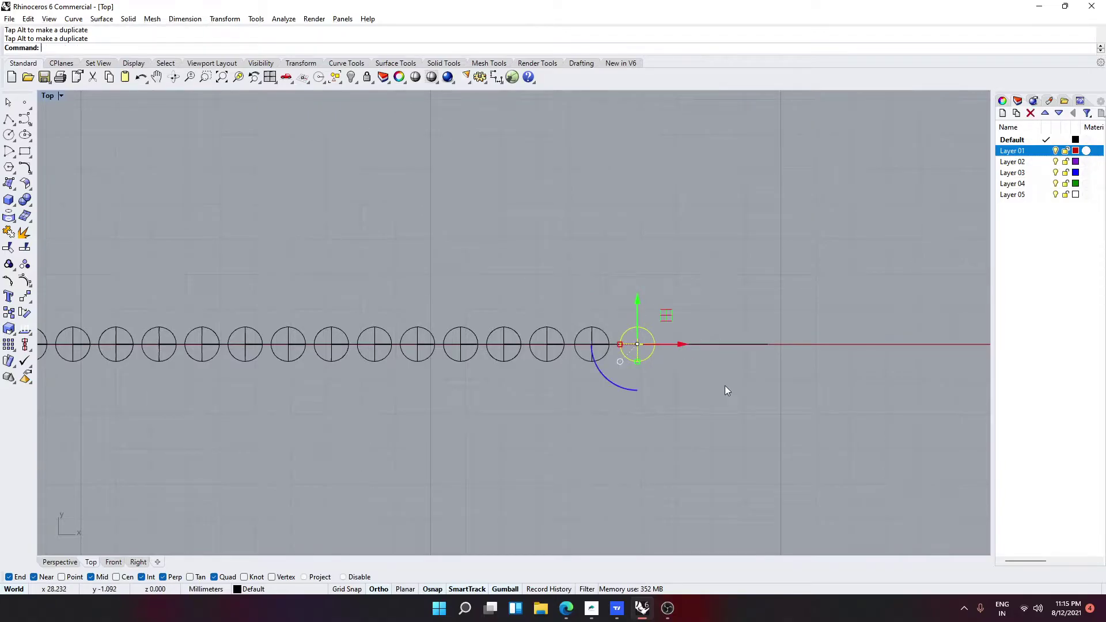
{"action": "right_click_drag", "start_coordinate": [701, 364], "coordinate": [649, 379]}
{"action": "left_click_drag", "start_coordinate": [620, 358], "coordinate": [750, 357]}
{"action": "key", "text": "Delete"}
{"action": "scroll", "coordinate": [738, 352], "scroll_direction": "down", "scroll_amount": 3}
{"action": "scroll", "coordinate": [739, 356], "scroll_direction": "down", "scroll_amount": 3}
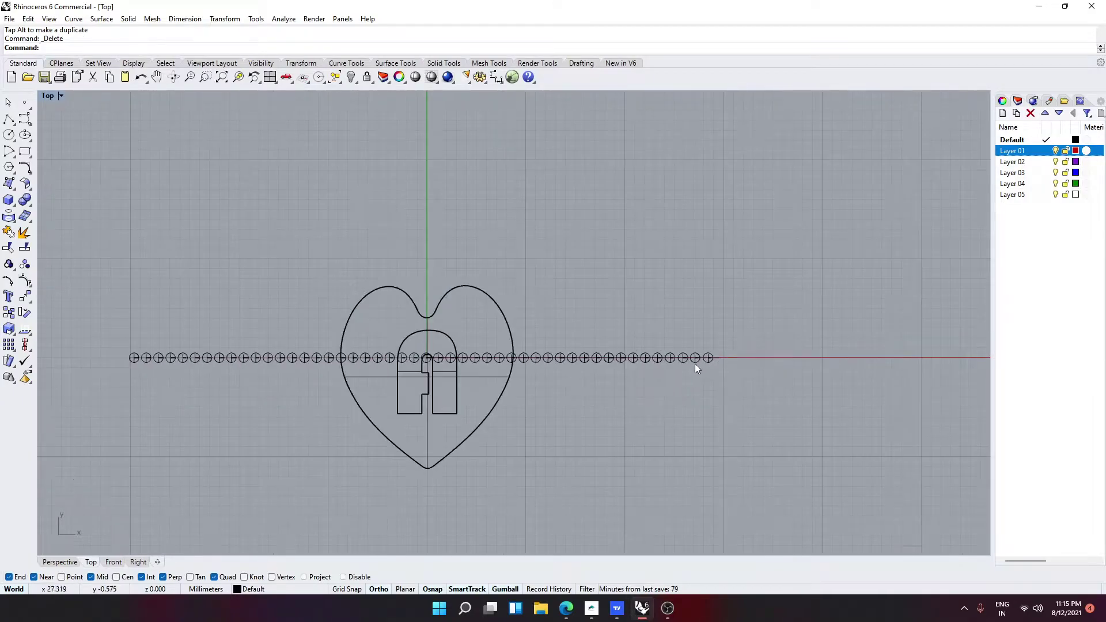
Group all the spheres of the row along the line, leaving out the line itself
{"action": "right_click_drag", "start_coordinate": [531, 343], "coordinate": [620, 308]}
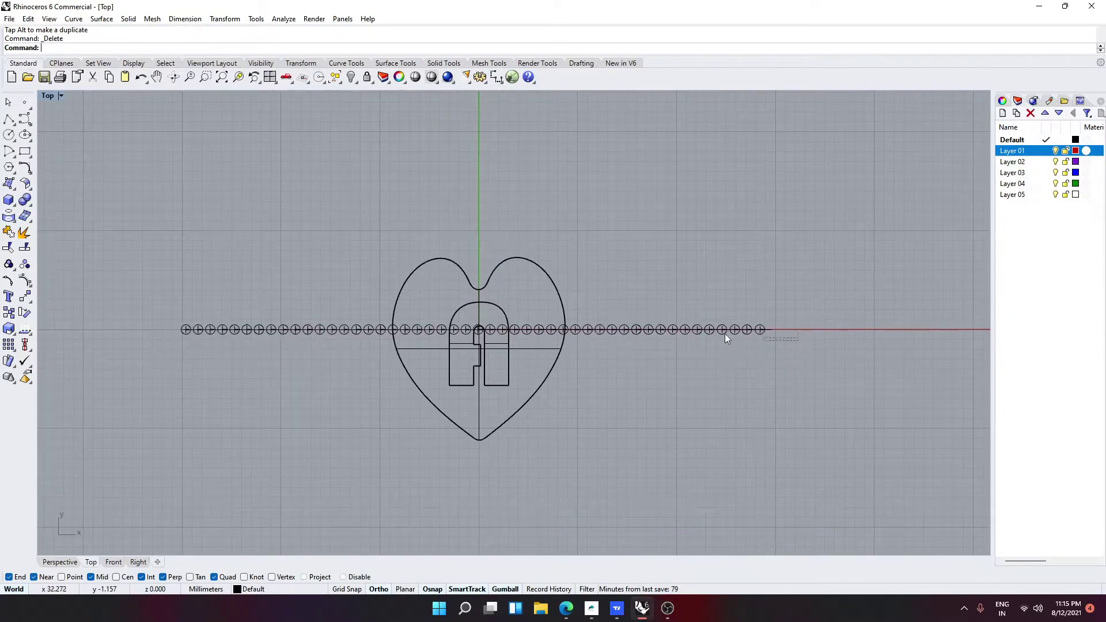
{"action": "left_click_drag", "start_coordinate": [372, 309], "coordinate": [815, 302]}
{"action": "key", "text": "Escape"}
{"action": "left_click_drag", "start_coordinate": [152, 309], "coordinate": [769, 341]}
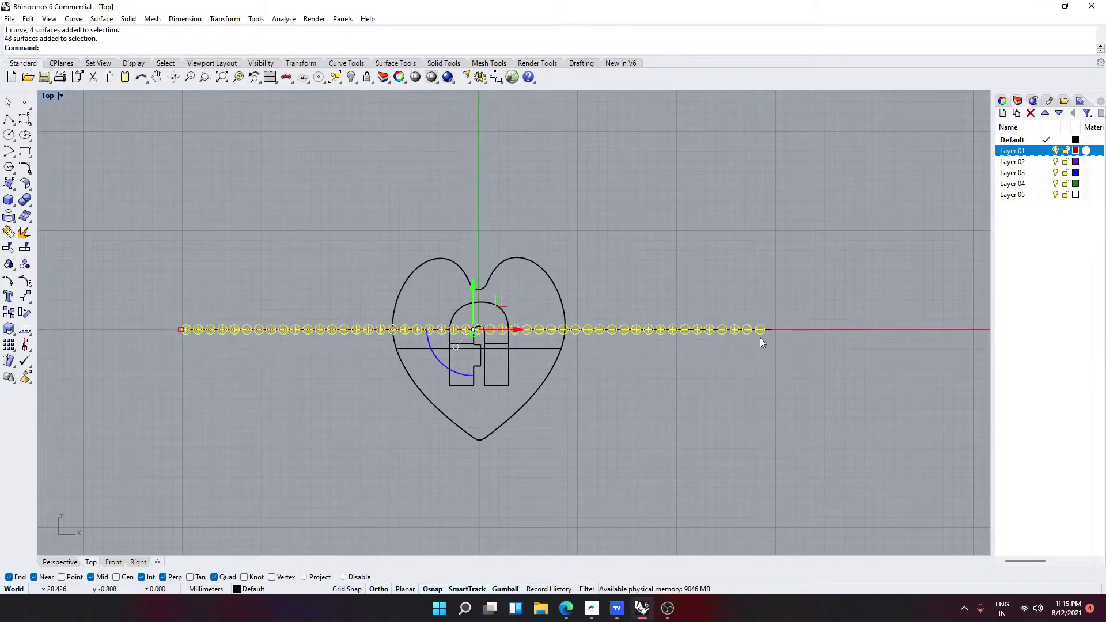
{"action": "type", "text": "gr"}
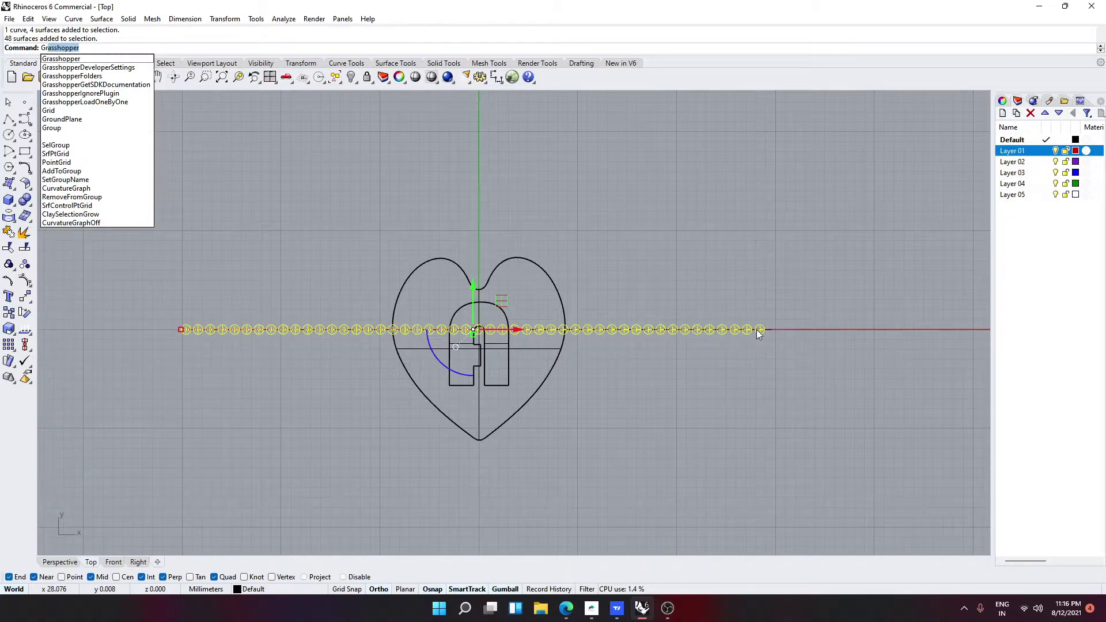
{"action": "type", "text": "oup"}
{"action": "key", "text": "Return"}
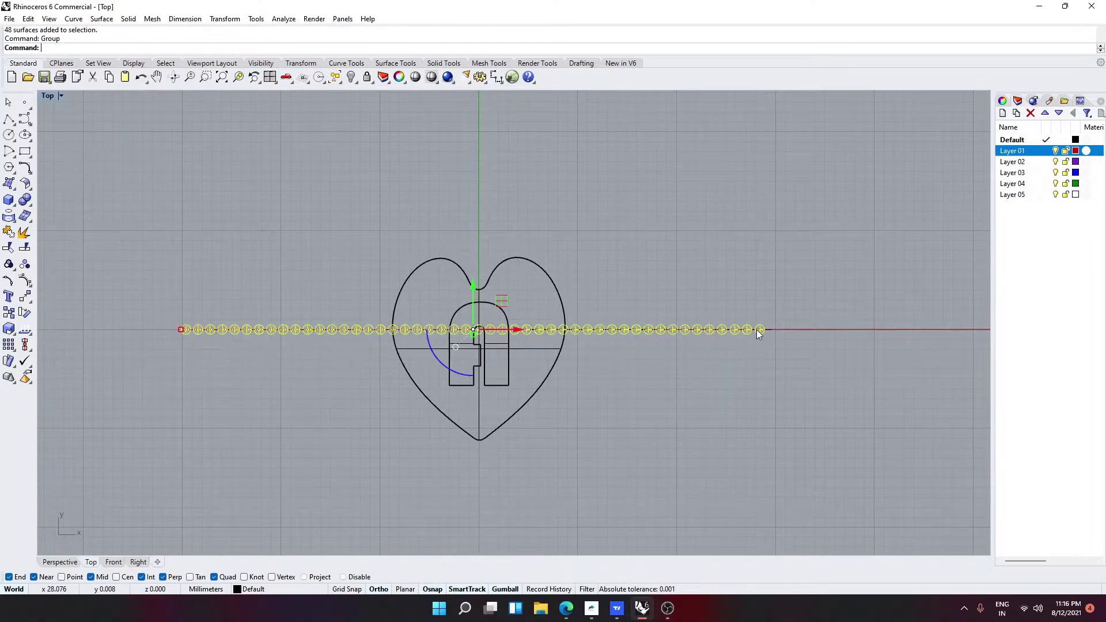
Flow the grouped row of spheres from the straight line onto the heart's outline curve
{"action": "scroll", "coordinate": [622, 281], "scroll_direction": "up", "scroll_amount": 3}
{"action": "type", "text": "f"}
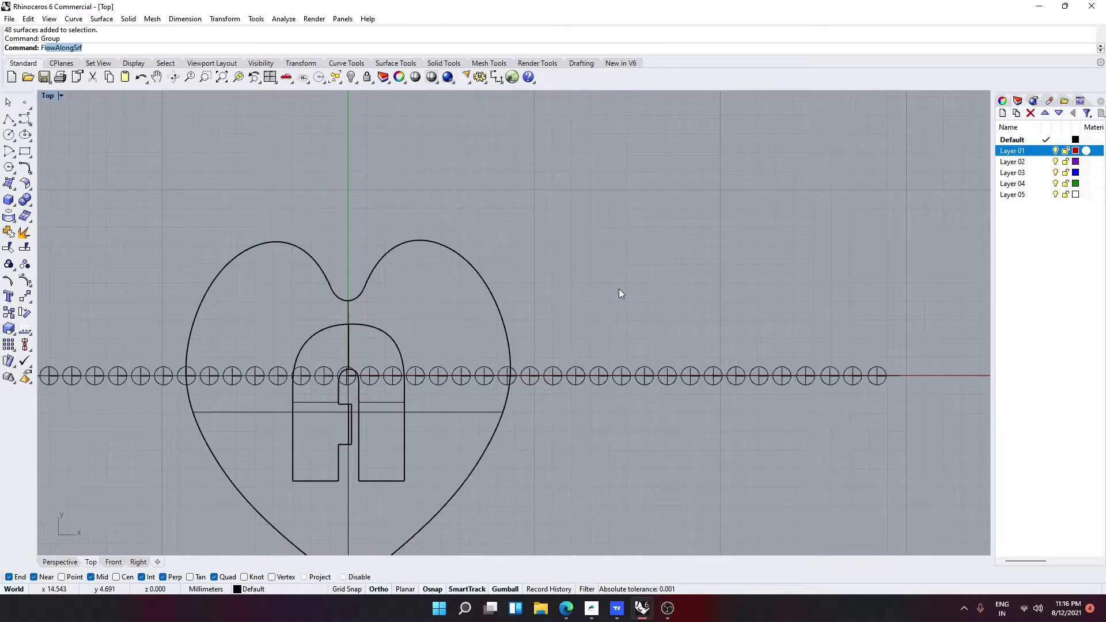
{"action": "type", "text": "low"}
{"action": "key", "text": "Return"}
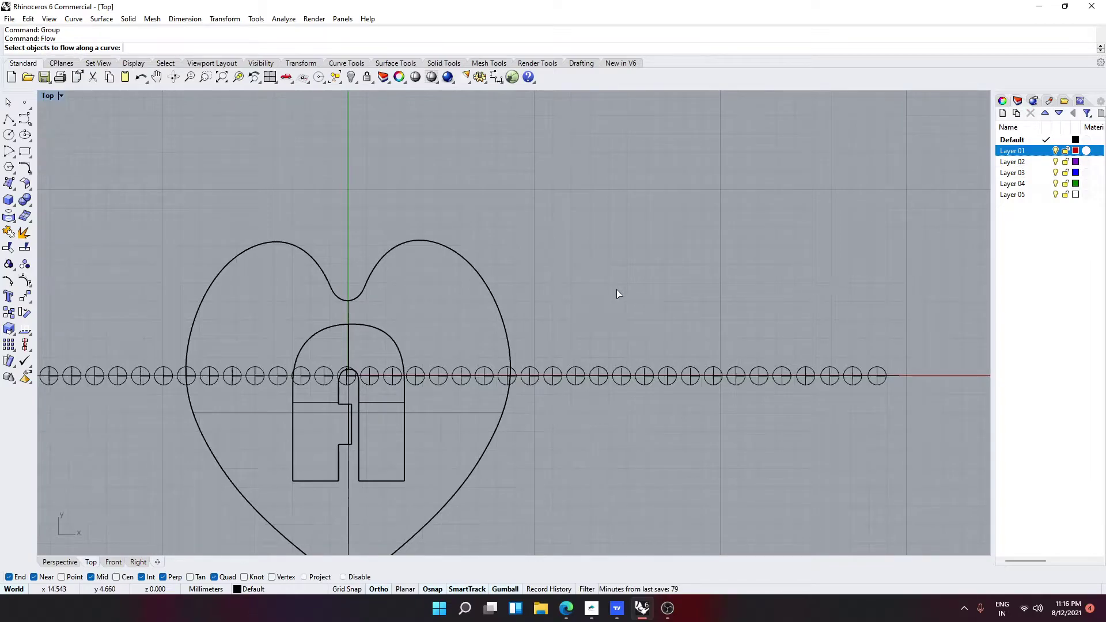
{"action": "scroll", "coordinate": [616, 289], "scroll_direction": "down", "scroll_amount": 2}
{"action": "left_click", "coordinate": [674, 345]}
{"action": "key", "text": "Return"}
{"action": "left_click", "coordinate": [803, 348]}
{"action": "left_click", "coordinate": [445, 301]}
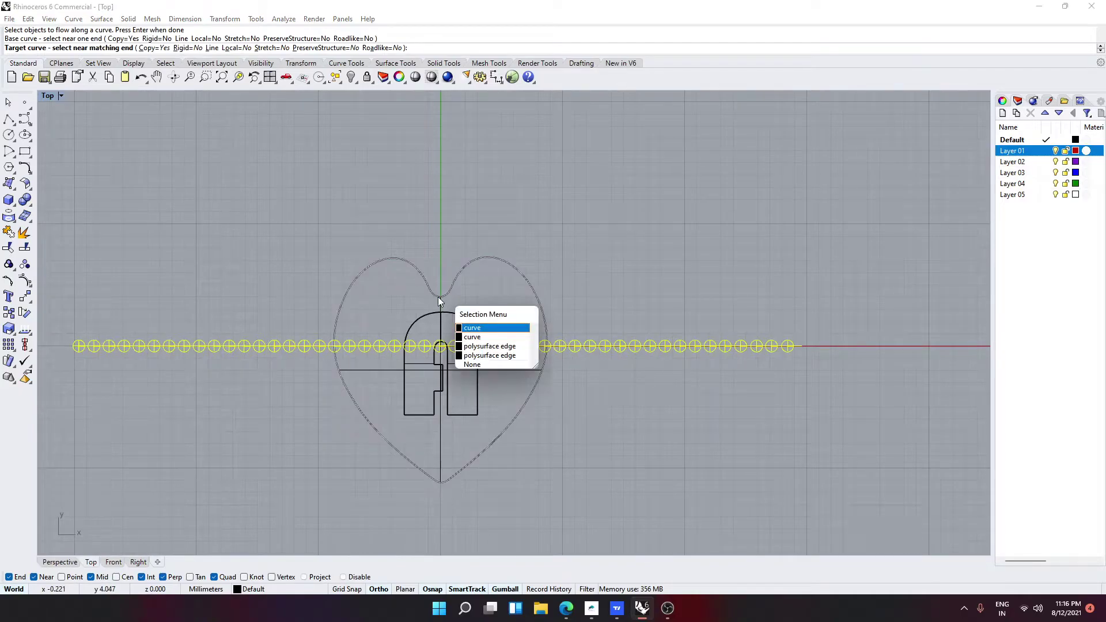
{"action": "left_click", "coordinate": [475, 330]}
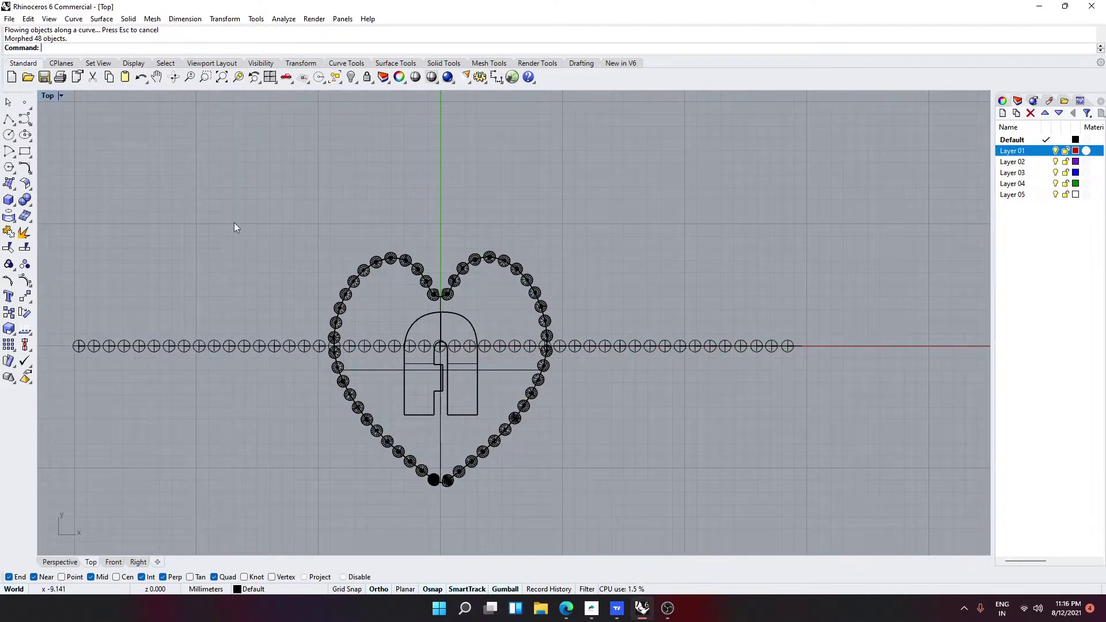
Undo the flow and remove the row of spheres, back to the bare straight line
{"action": "left_click", "coordinate": [60, 556]}
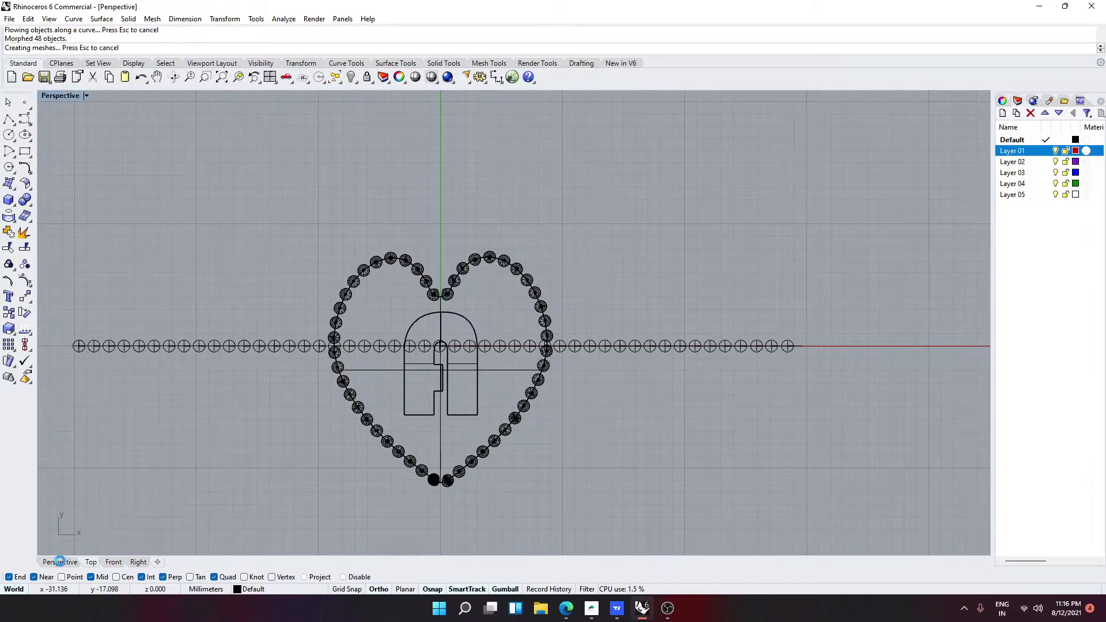
{"action": "right_click_drag", "start_coordinate": [506, 427], "coordinate": [496, 317]}
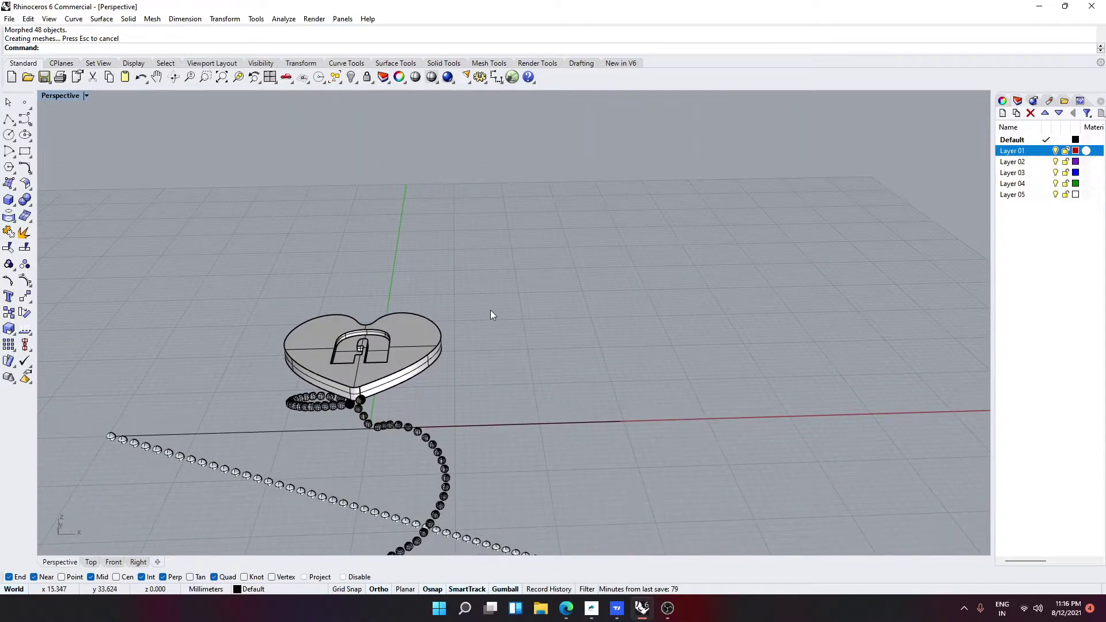
{"action": "scroll", "coordinate": [490, 310], "scroll_direction": "down", "scroll_amount": 5}
{"action": "right_click_drag", "start_coordinate": [522, 352], "coordinate": [538, 404]}
{"action": "key", "text": "ctrl+z"}
{"action": "key", "text": "ctrl+z"}
{"action": "key", "text": "ctrl+z"}
{"action": "key", "text": "ctrl+z"}
{"action": "key", "text": "ctrl+z"}
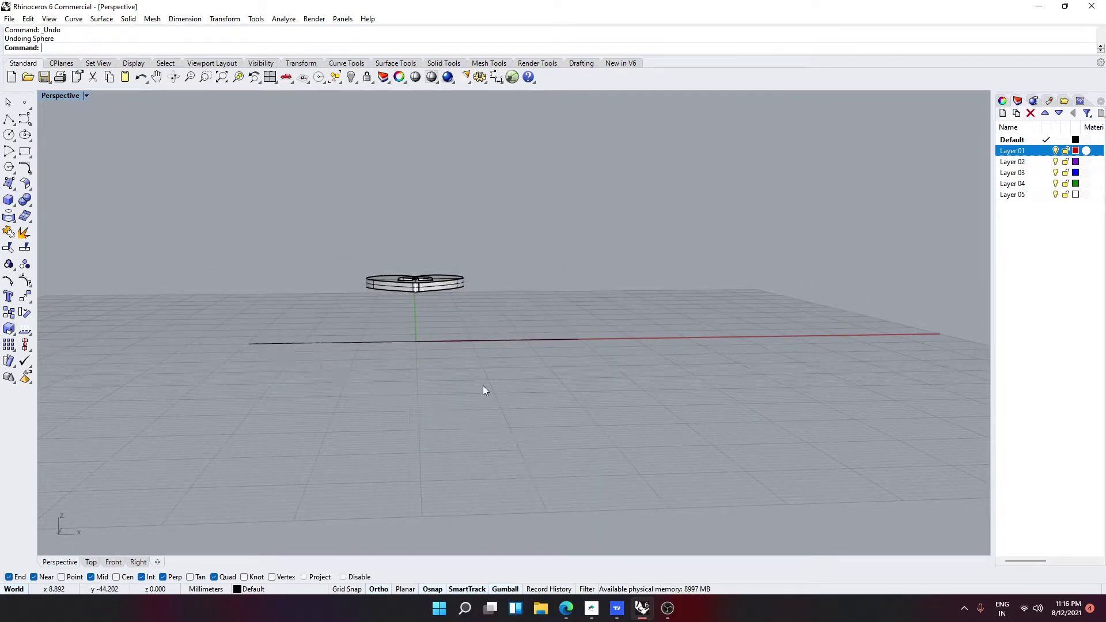
Delete the straight construction line lying along the X axis below the heart
{"action": "right_click_drag", "start_coordinate": [478, 375], "coordinate": [457, 482]}
{"action": "left_click", "coordinate": [499, 372]}
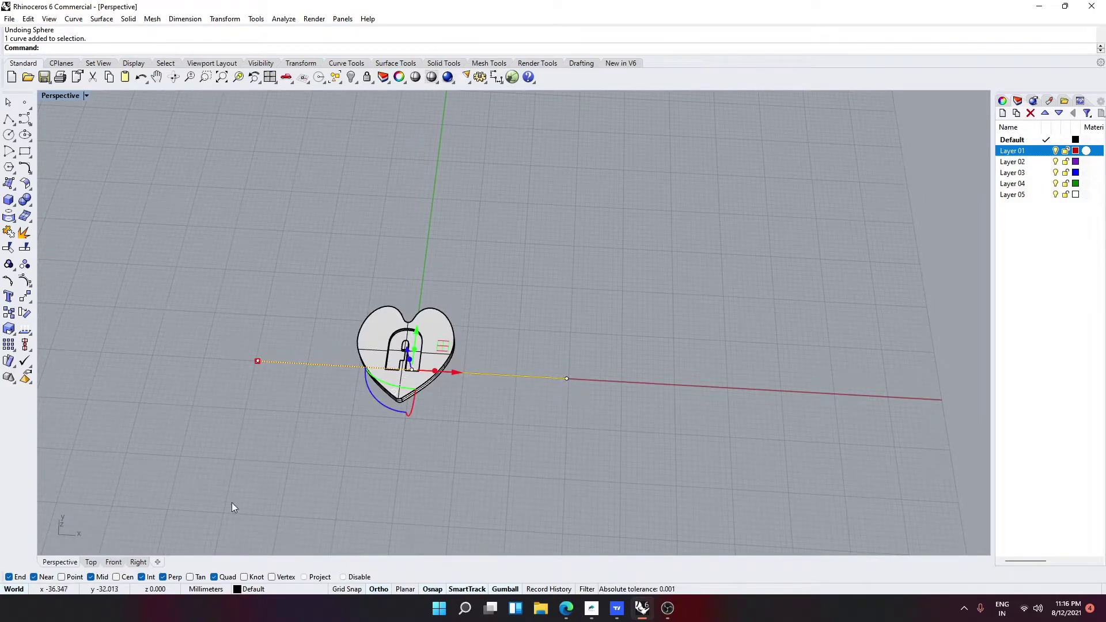
{"action": "key", "text": "Escape"}
{"action": "left_click", "coordinate": [452, 317]}
{"action": "key", "text": "Escape"}
{"action": "scroll", "coordinate": [438, 331], "scroll_direction": "up", "scroll_amount": 3}
{"action": "right_click_drag", "start_coordinate": [438, 334], "coordinate": [460, 337]}
{"action": "left_click", "coordinate": [455, 340]}
{"action": "key", "text": "Escape"}
{"action": "left_click", "coordinate": [546, 400]}
{"action": "key", "text": "Delete"}
{"action": "right_click_drag", "start_coordinate": [544, 400], "coordinate": [427, 345]}
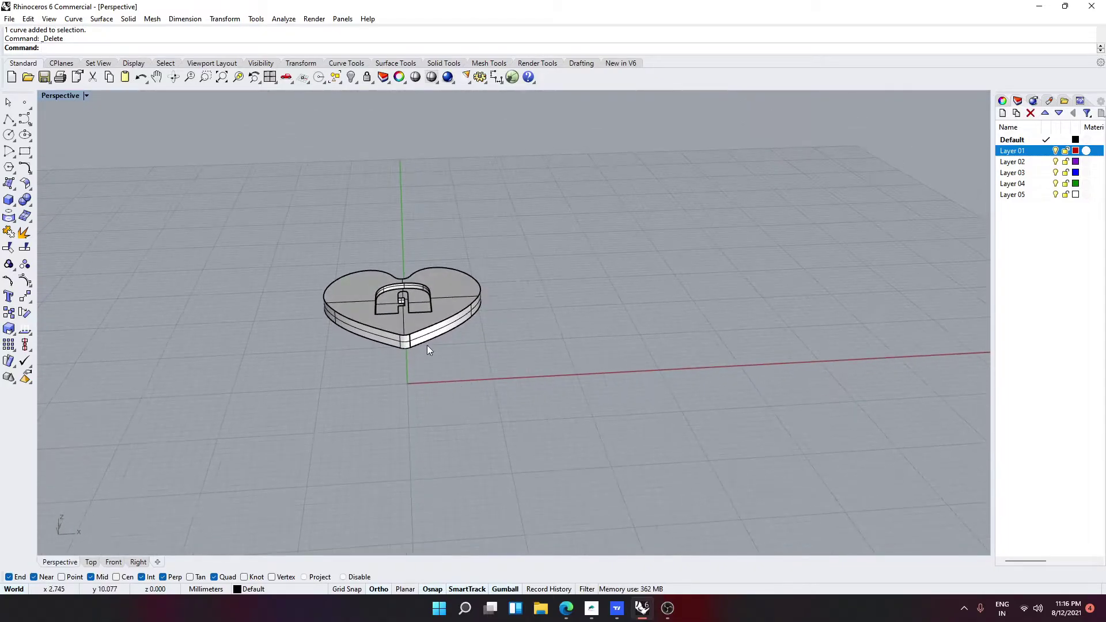
Duplicate the heart body's top outer edge as a curve with DupEdge
{"action": "type", "text": "DupEdge"}
{"action": "key", "text": "Return"}
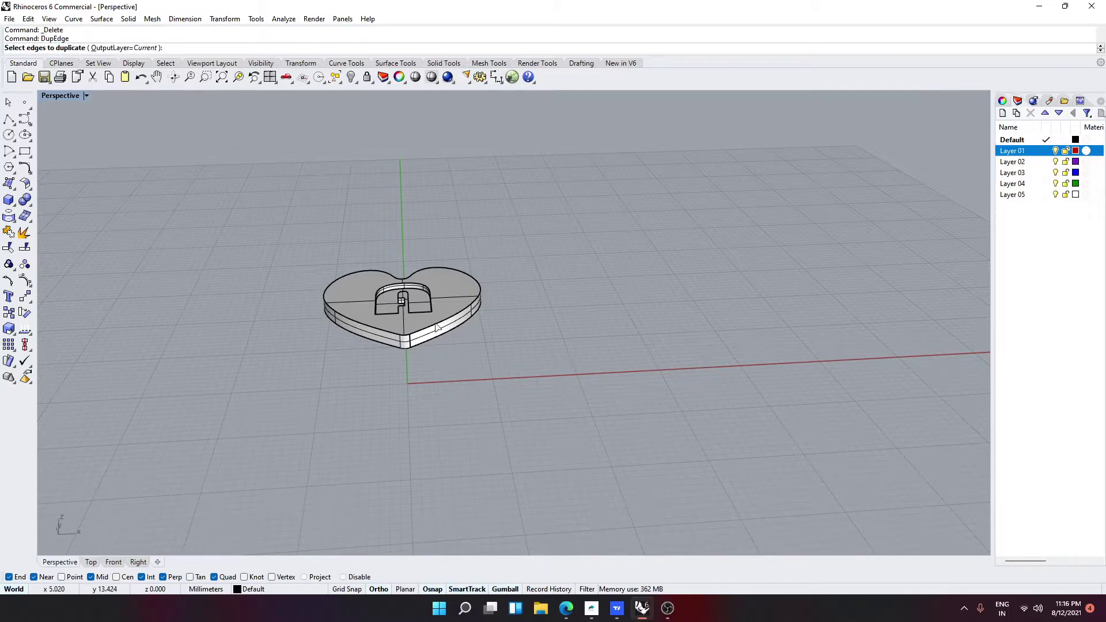
{"action": "scroll", "coordinate": [420, 323], "scroll_direction": "up", "scroll_amount": 3}
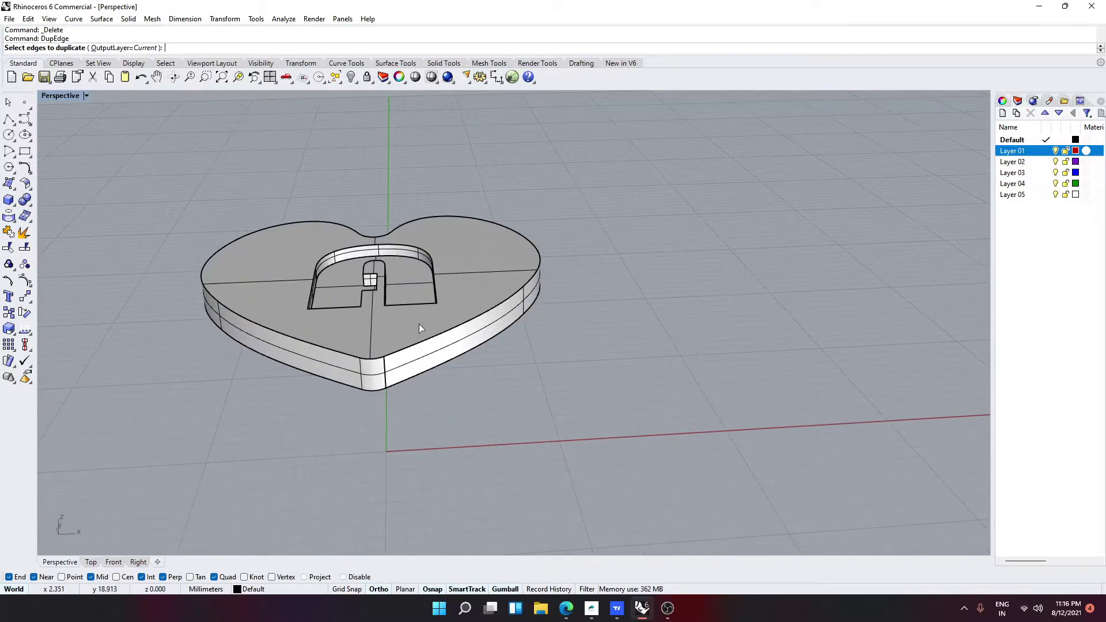
{"action": "left_click", "coordinate": [357, 363]}
{"action": "key", "text": "Return"}
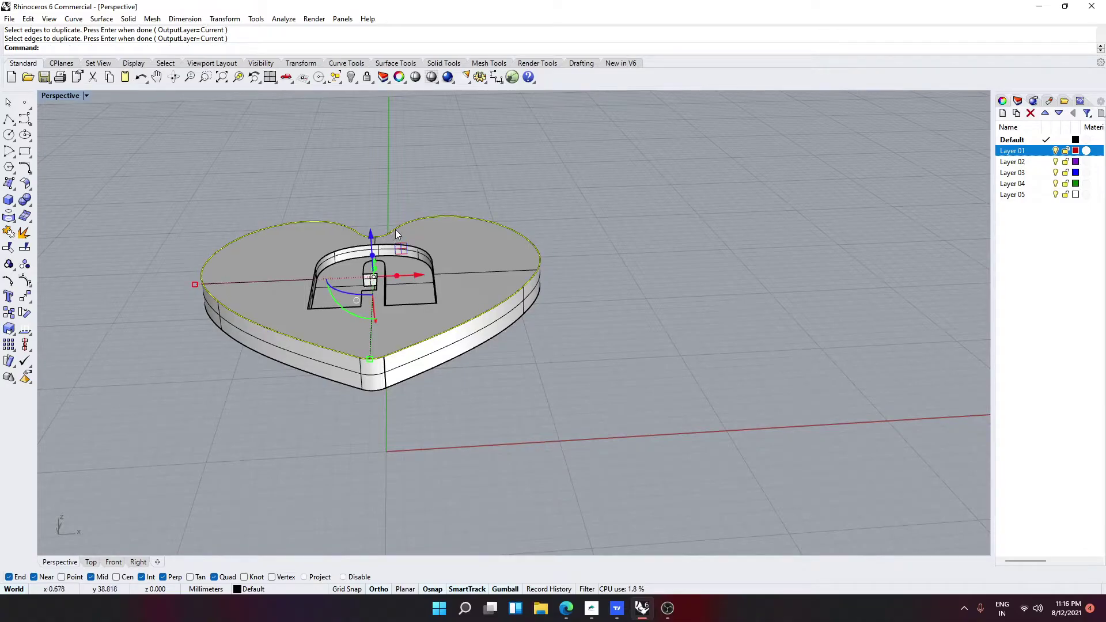
{"action": "scroll", "coordinate": [395, 230], "scroll_direction": "down", "scroll_amount": 4}
{"action": "left_click", "coordinate": [159, 465]}
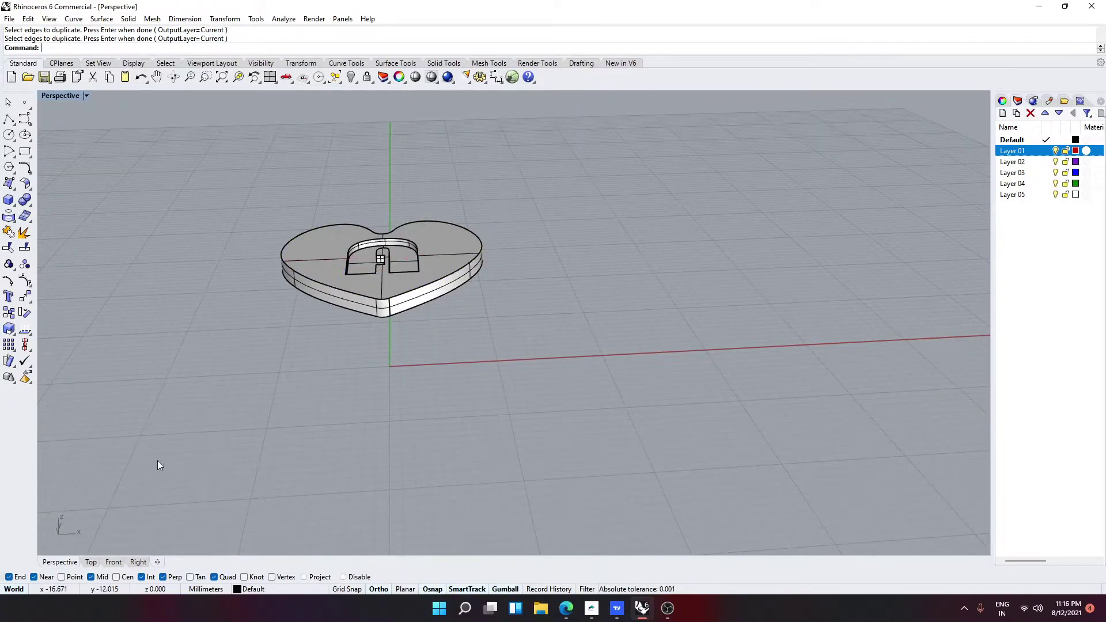
Draw a horizontal line from origin 0 in the top view with BothSides, extending 59.251/2 mm to each side
{"action": "left_click", "coordinate": [92, 563]}
{"action": "scroll", "coordinate": [468, 397], "scroll_direction": "down", "scroll_amount": 3}
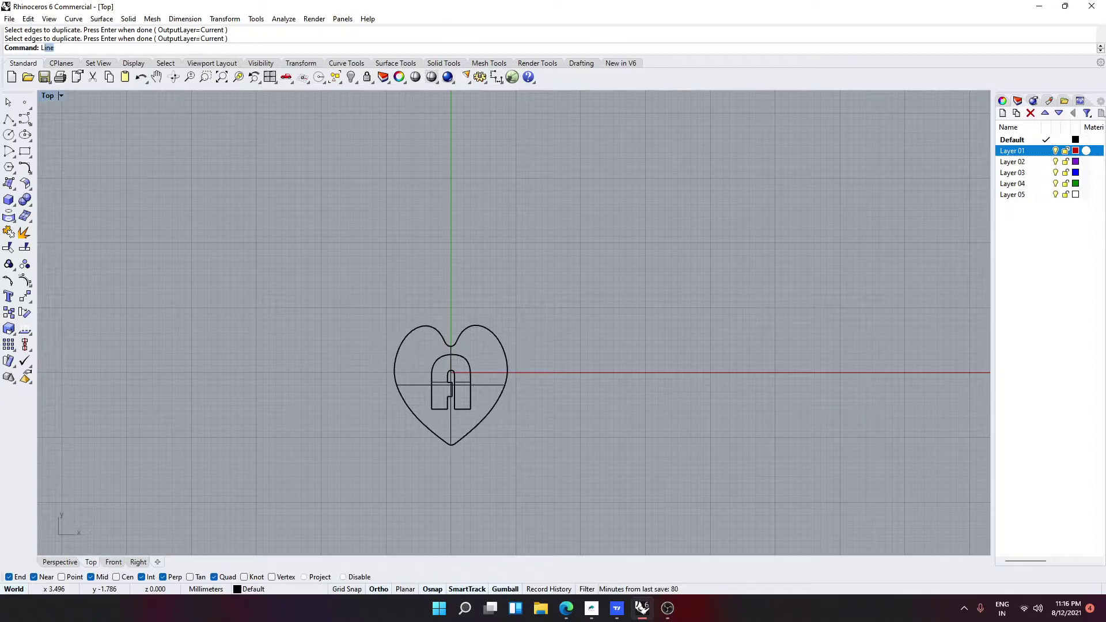
{"action": "type", "text": "line"}
{"action": "key", "text": "Return"}
{"action": "type", "text": "0"}
{"action": "key", "text": "Return"}
{"action": "type", "text": "b"}
{"action": "key", "text": "Return"}
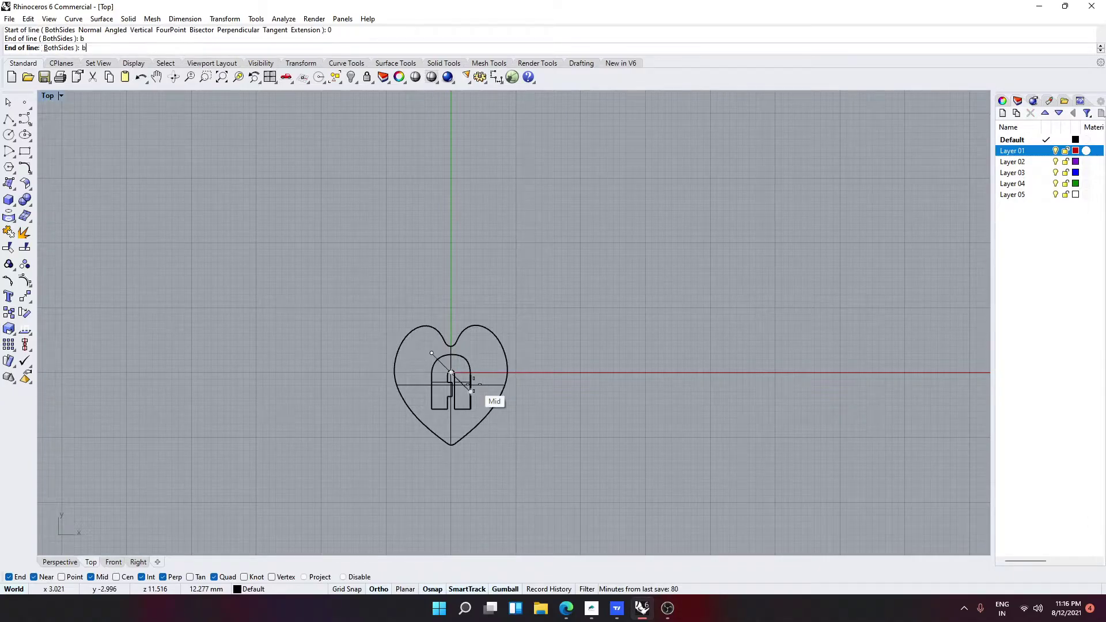
{"action": "type", "text": "59"}
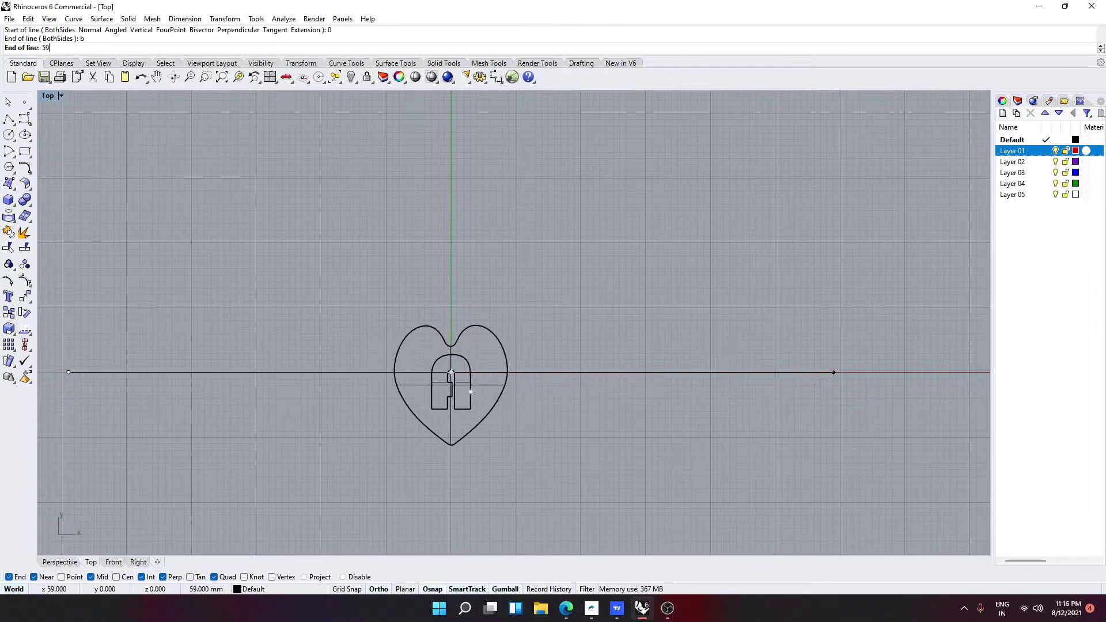
{"action": "type", "text": ".251"}
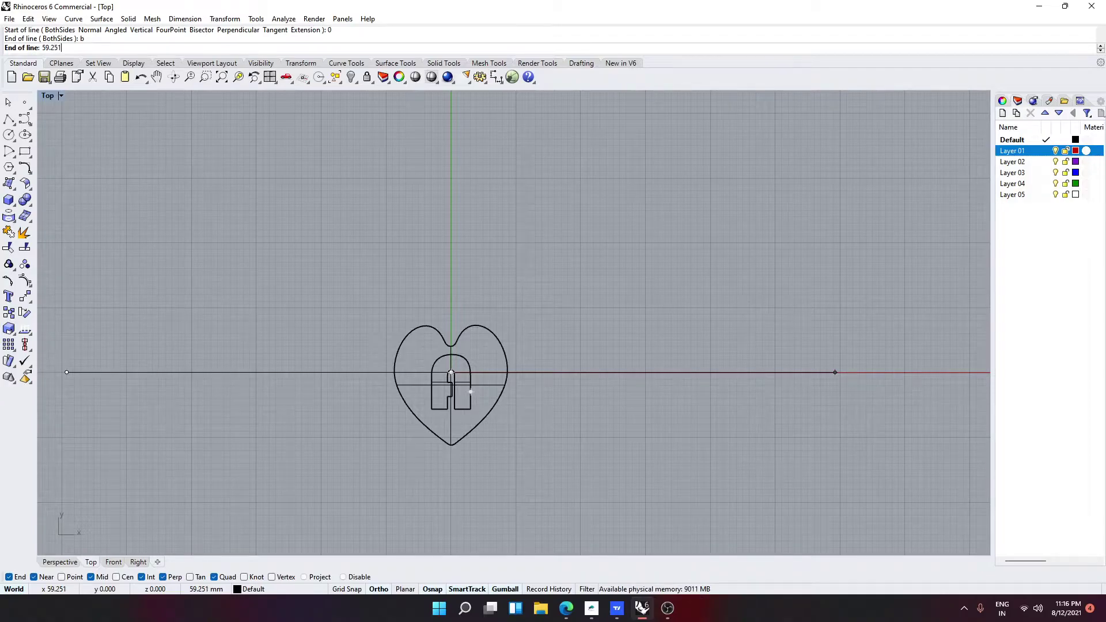
{"action": "type", "text": "/2"}
{"action": "key", "text": "Return"}
{"action": "left_click", "coordinate": [708, 352]}
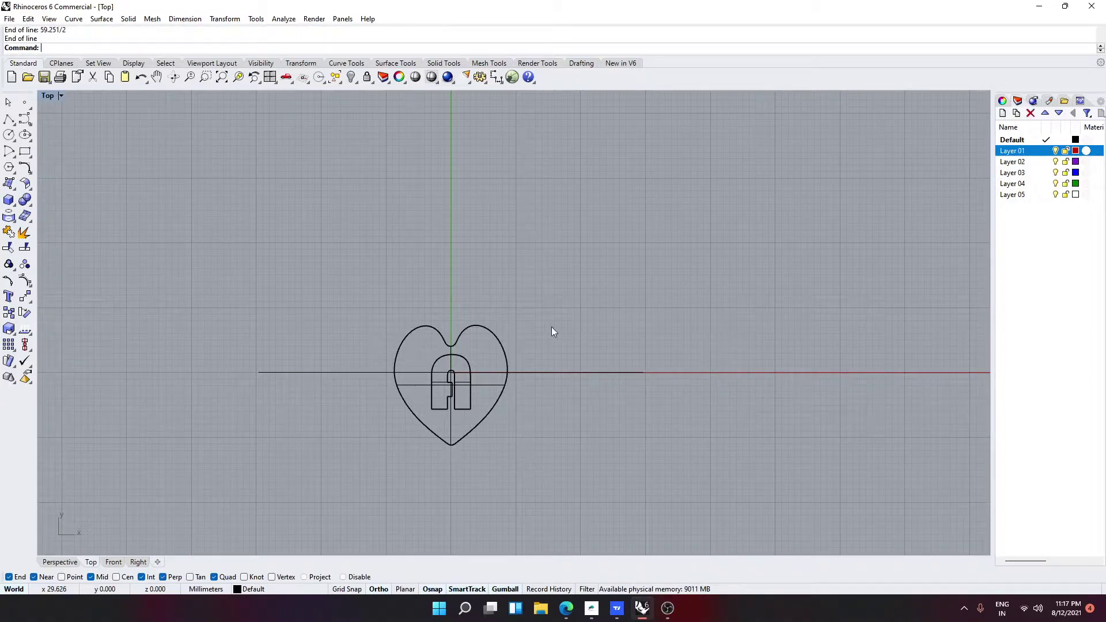
Create a small sphere centred on the line's left end
{"action": "type", "text": "Sphere"}
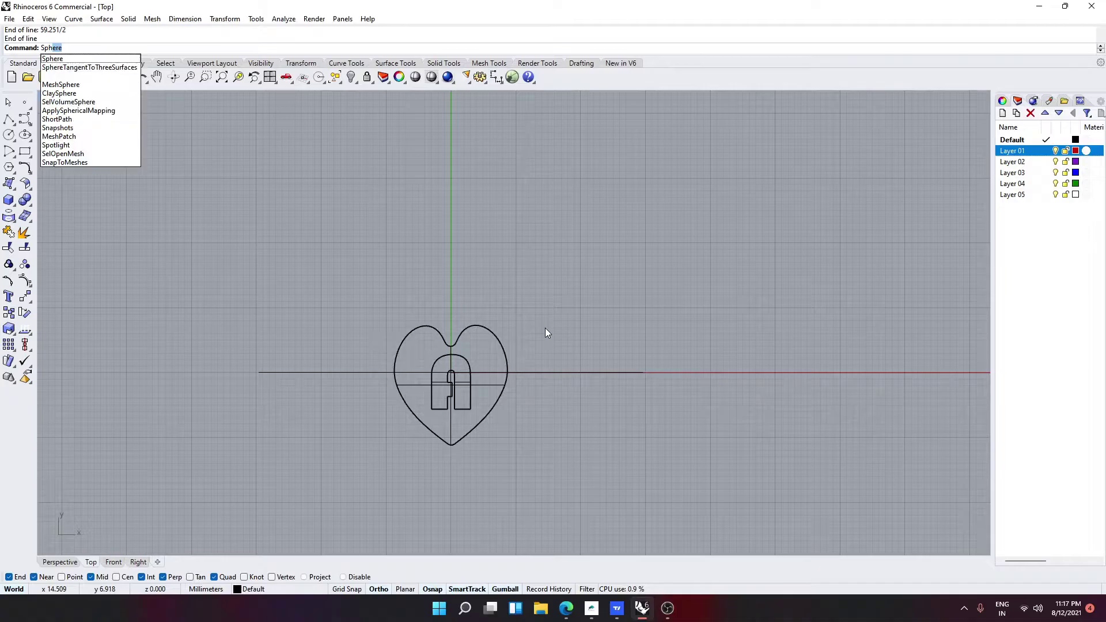
{"action": "key", "text": "Return"}
{"action": "scroll", "coordinate": [308, 348], "scroll_direction": "up", "scroll_amount": 3}
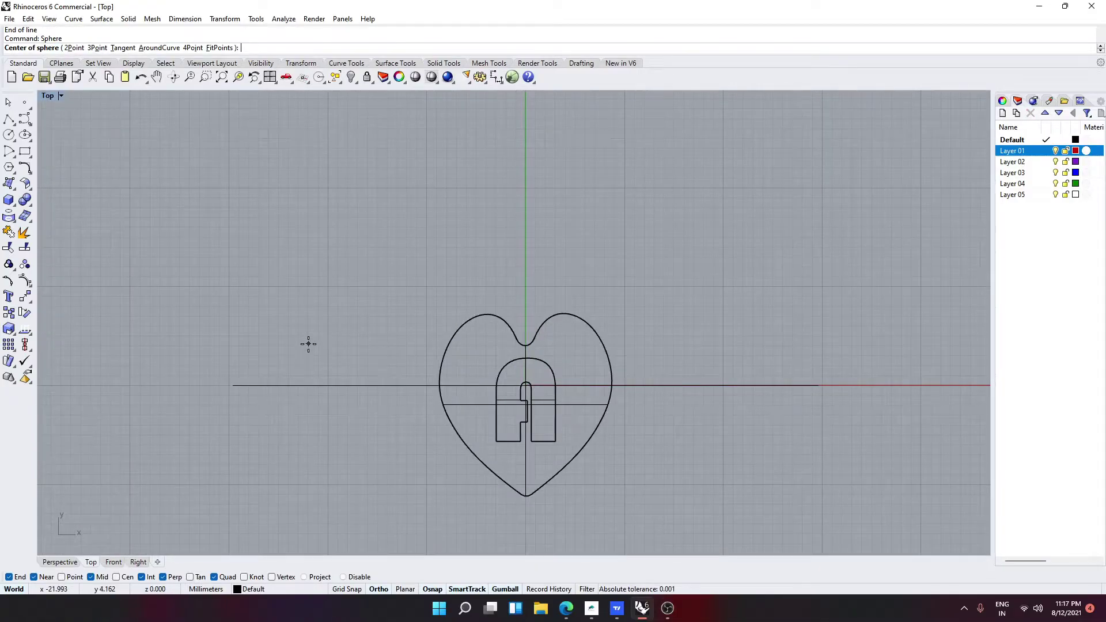
{"action": "scroll", "coordinate": [254, 377], "scroll_direction": "up", "scroll_amount": 2}
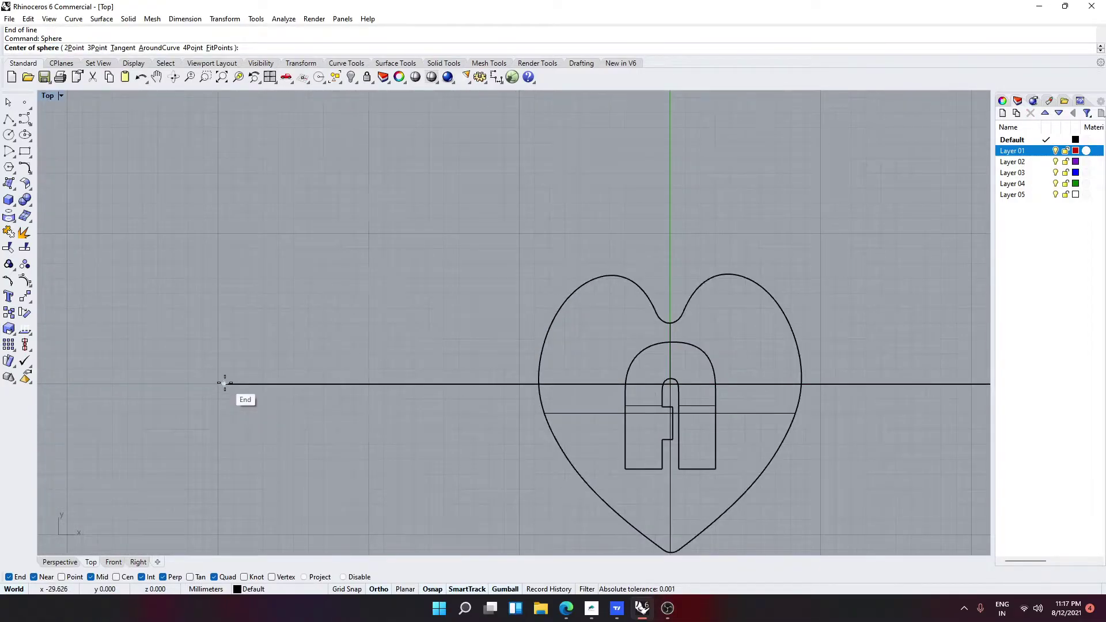
{"action": "scroll", "coordinate": [224, 383], "scroll_direction": "up", "scroll_amount": 3}
{"action": "left_click", "coordinate": [224, 383]}
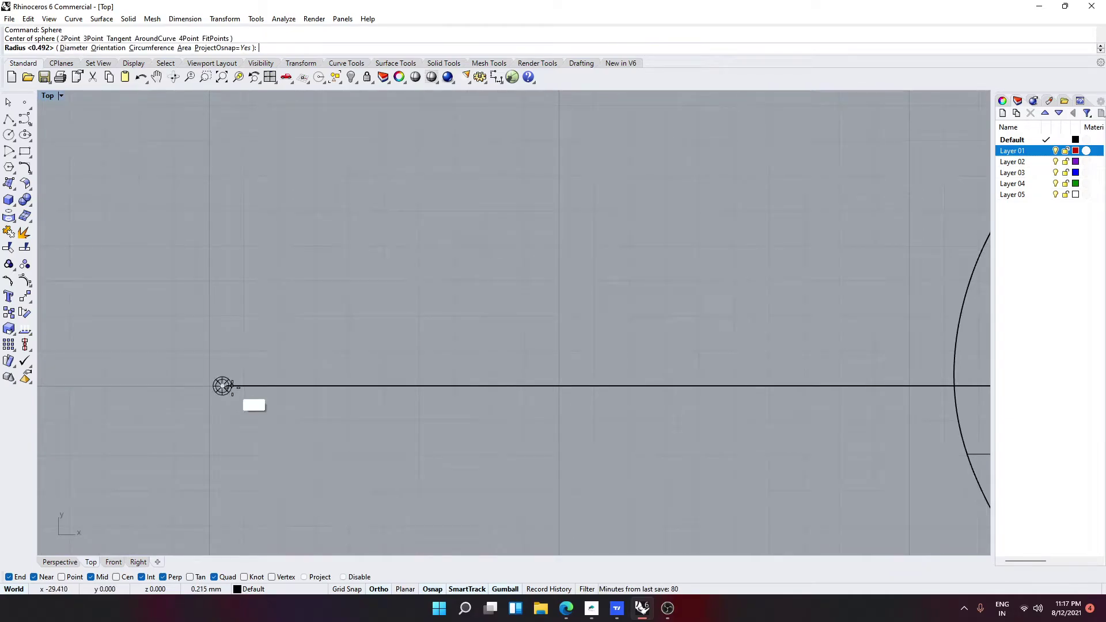
{"action": "key", "text": "Escape"}
{"action": "scroll", "coordinate": [227, 387], "scroll_direction": "down", "scroll_amount": 5}
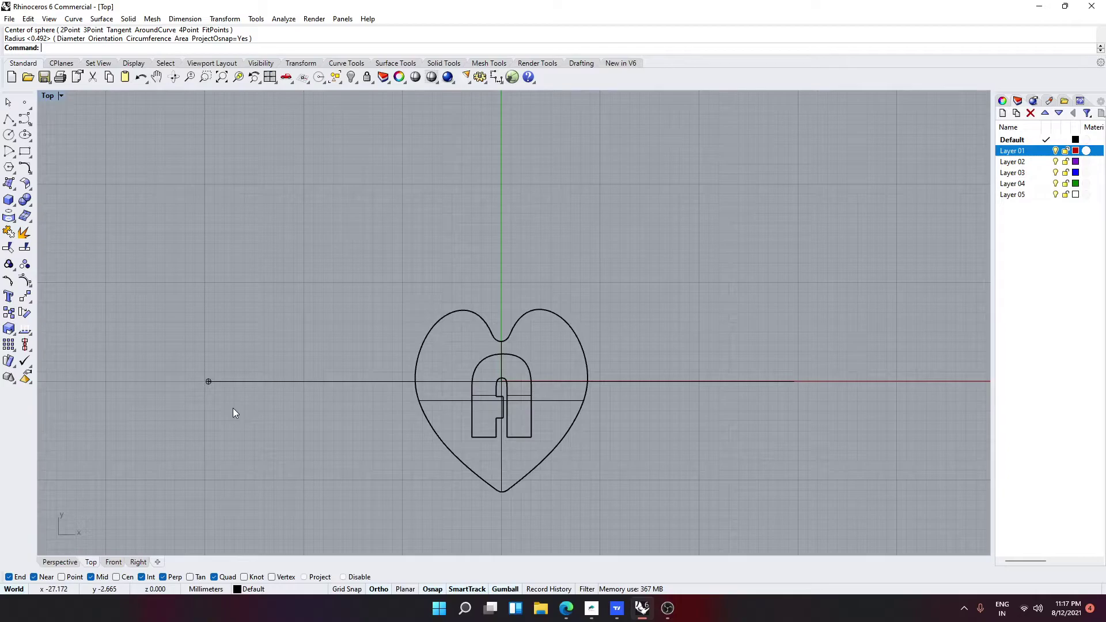
Scale the sphere up uniformly to a diameter of about 0.8 mm
{"action": "left_click", "coordinate": [211, 378]}
{"action": "scroll", "coordinate": [210, 381], "scroll_direction": "up", "scroll_amount": 5}
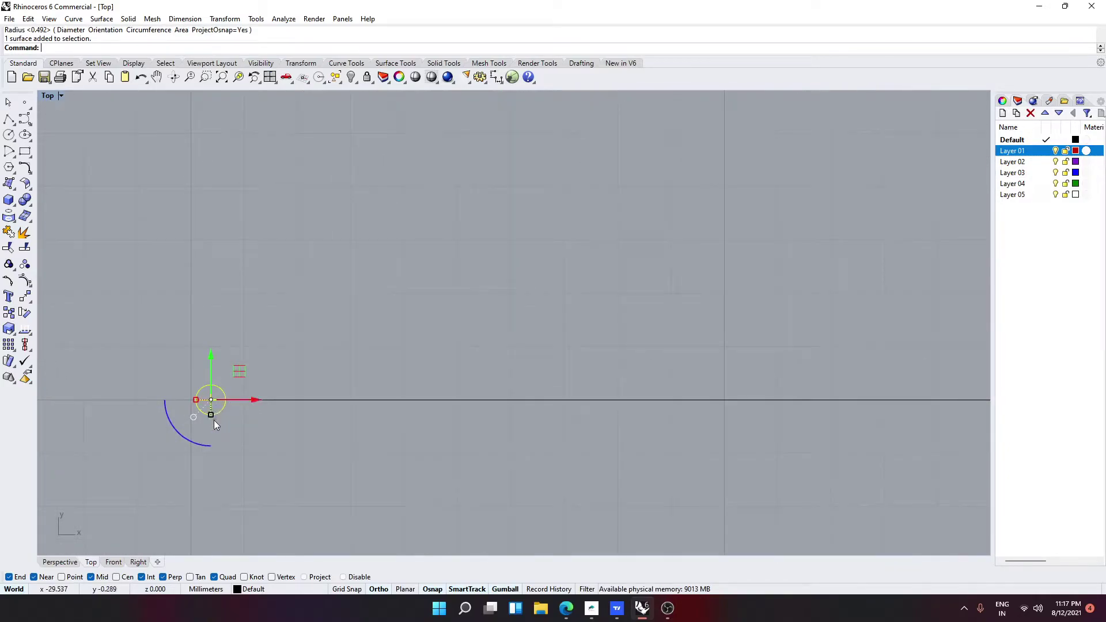
{"action": "left_click_drag", "start_coordinate": [212, 416], "coordinate": [218, 420]}
{"action": "key", "text": "Escape"}
{"action": "scroll", "coordinate": [231, 427], "scroll_direction": "down", "scroll_amount": 2}
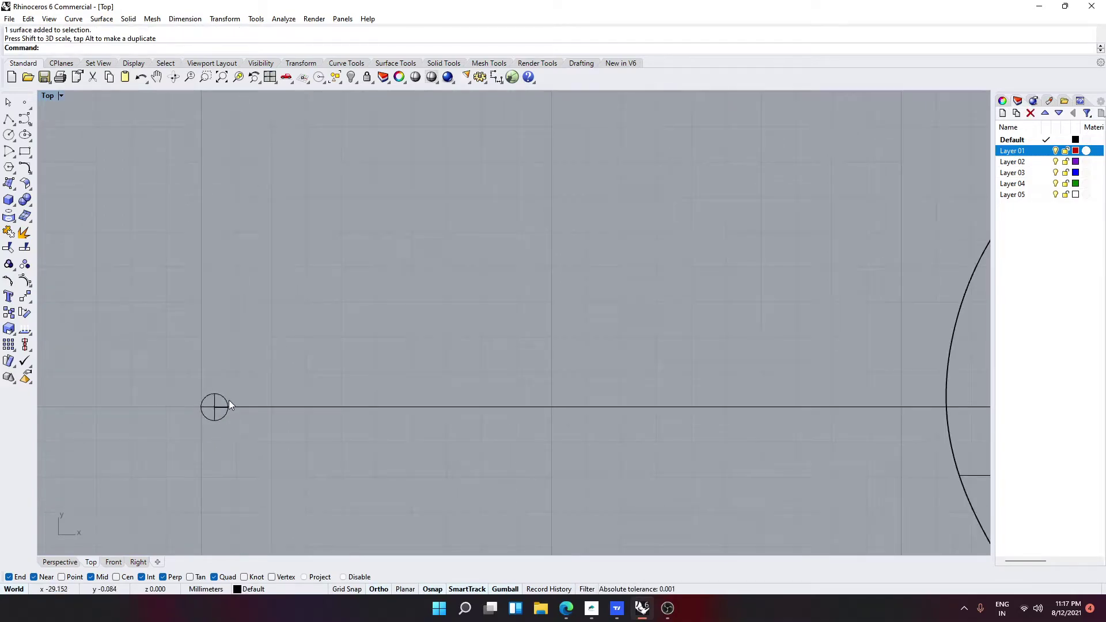
Move the sphere along the line so that its outer edge meets the line's left end
{"action": "left_click", "coordinate": [228, 404]}
{"action": "key", "text": "Escape"}
{"action": "left_click", "coordinate": [224, 406]}
{"action": "scroll", "coordinate": [218, 403], "scroll_direction": "up", "scroll_amount": 3}
{"action": "left_click_drag", "start_coordinate": [247, 423], "coordinate": [296, 426]}
{"action": "key", "text": "Escape"}
{"action": "scroll", "coordinate": [342, 404], "scroll_direction": "down", "scroll_amount": 2}
{"action": "scroll", "coordinate": [337, 397], "scroll_direction": "down", "scroll_amount": 6}
{"action": "right_click_drag", "start_coordinate": [263, 413], "coordinate": [253, 434]}
{"action": "scroll", "coordinate": [263, 437], "scroll_direction": "up", "scroll_amount": 2}
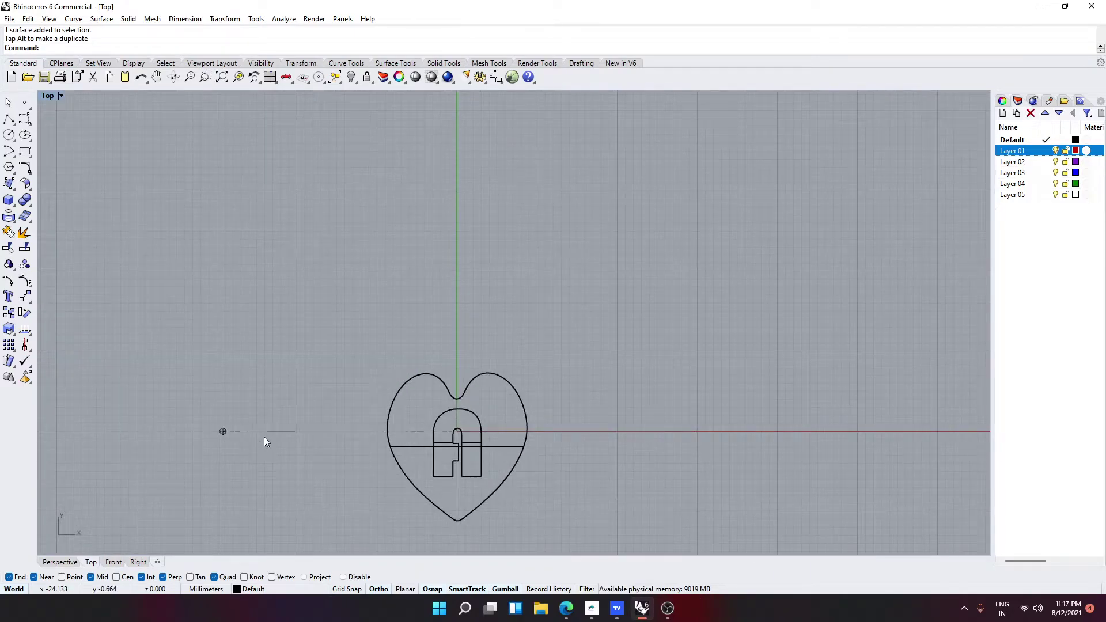
Array the sphere linearly along the line as 60 items, spaced one sphere diameter (about 0.78 mm) apart
{"action": "type", "text": "Arr"}
{"action": "key", "text": "Return"}
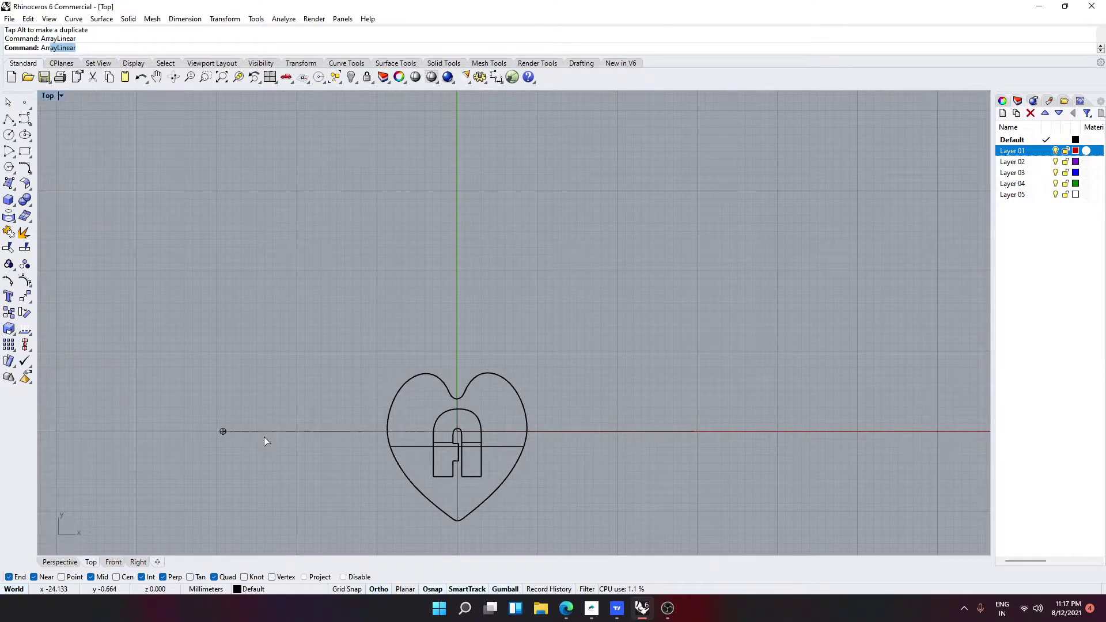
{"action": "left_click", "coordinate": [225, 430]}
{"action": "key", "text": "Return"}
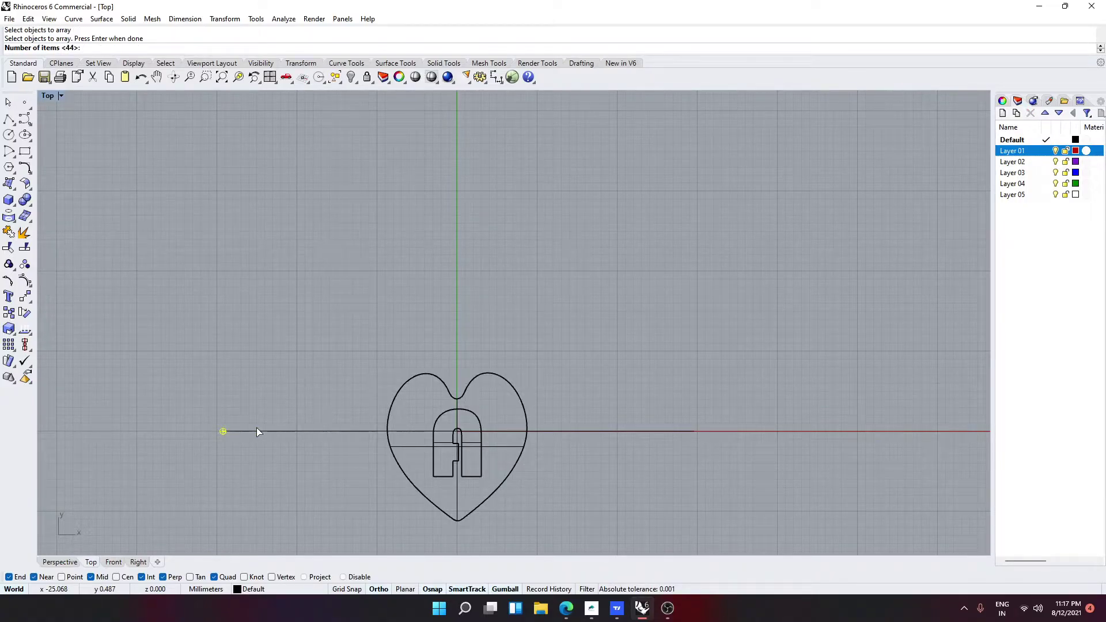
{"action": "type", "text": "60"}
{"action": "key", "text": "Return"}
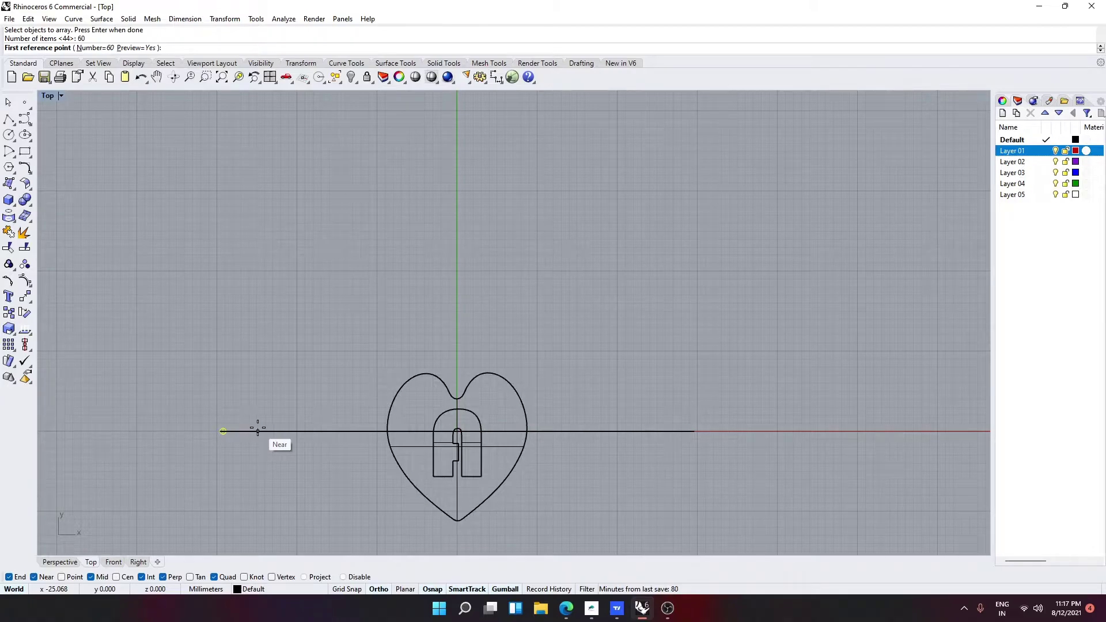
{"action": "scroll", "coordinate": [258, 429], "scroll_direction": "up", "scroll_amount": 7}
{"action": "left_click", "coordinate": [157, 433]}
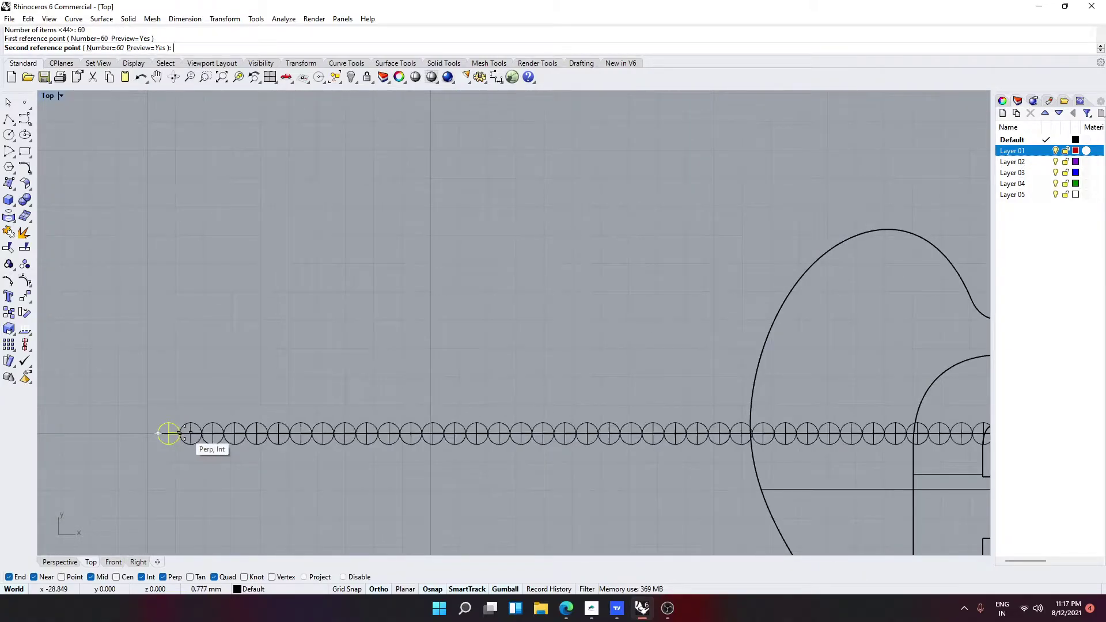
{"action": "left_click", "coordinate": [180, 431]}
Array the row's last sphere linearly as 15 items about 0.8 mm apart towards the line's right end
{"action": "scroll", "coordinate": [185, 431], "scroll_direction": "down", "scroll_amount": 4}
{"action": "scroll", "coordinate": [375, 438], "scroll_direction": "up", "scroll_amount": 4}
{"action": "scroll", "coordinate": [437, 435], "scroll_direction": "up", "scroll_amount": 4}
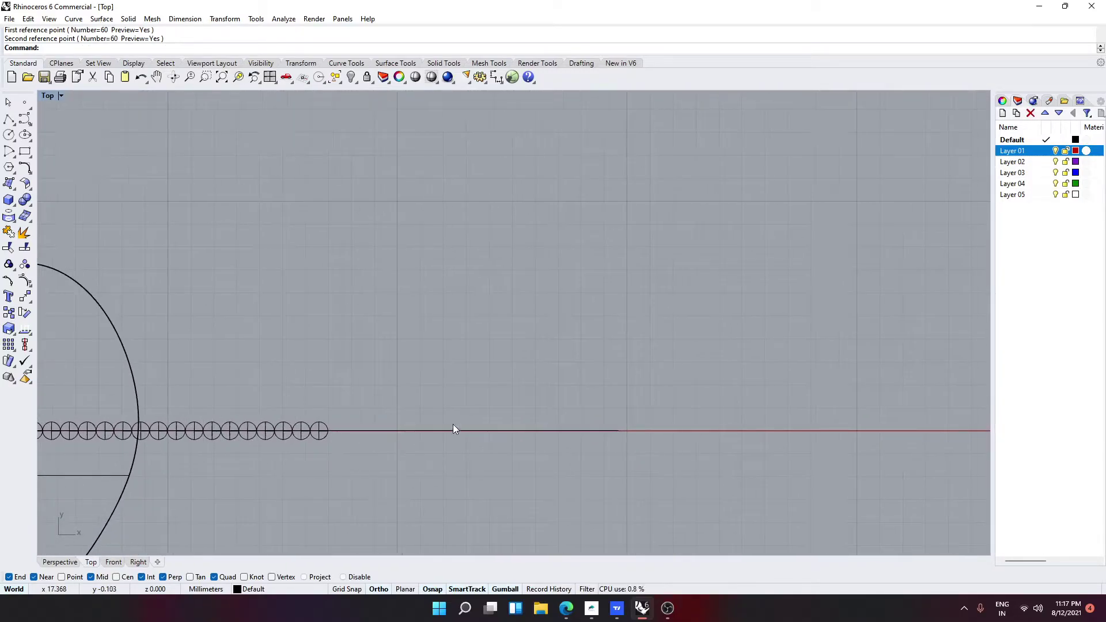
{"action": "scroll", "coordinate": [451, 430], "scroll_direction": "up", "scroll_amount": 2}
{"action": "key", "text": "Return"}
{"action": "left_click", "coordinate": [253, 441]}
{"action": "key", "text": "Return"}
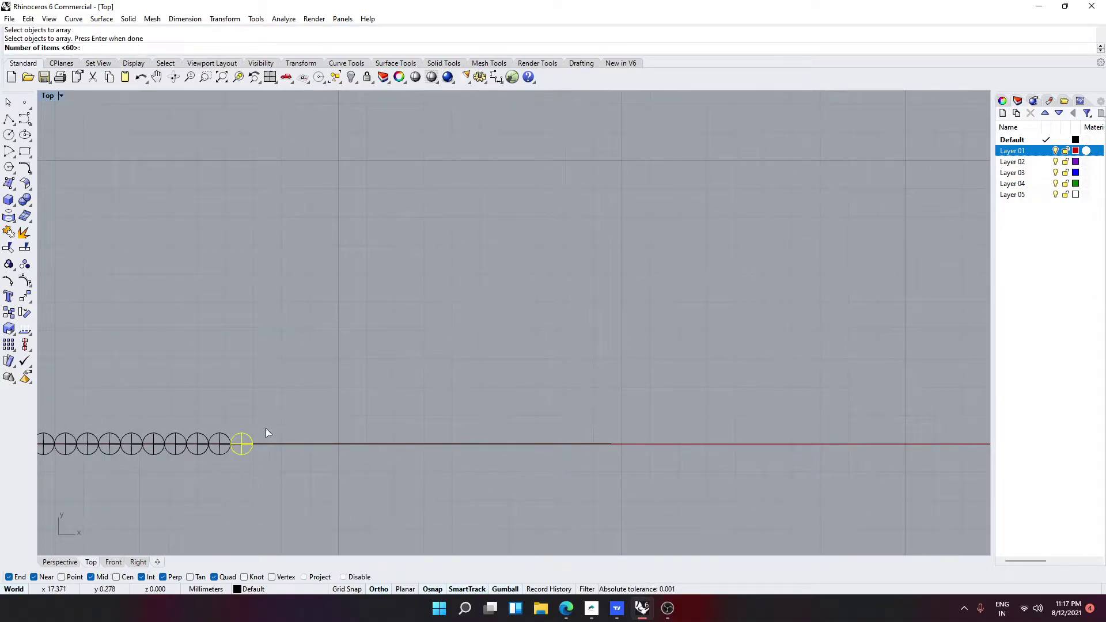
{"action": "type", "text": "15"}
{"action": "key", "text": "Return"}
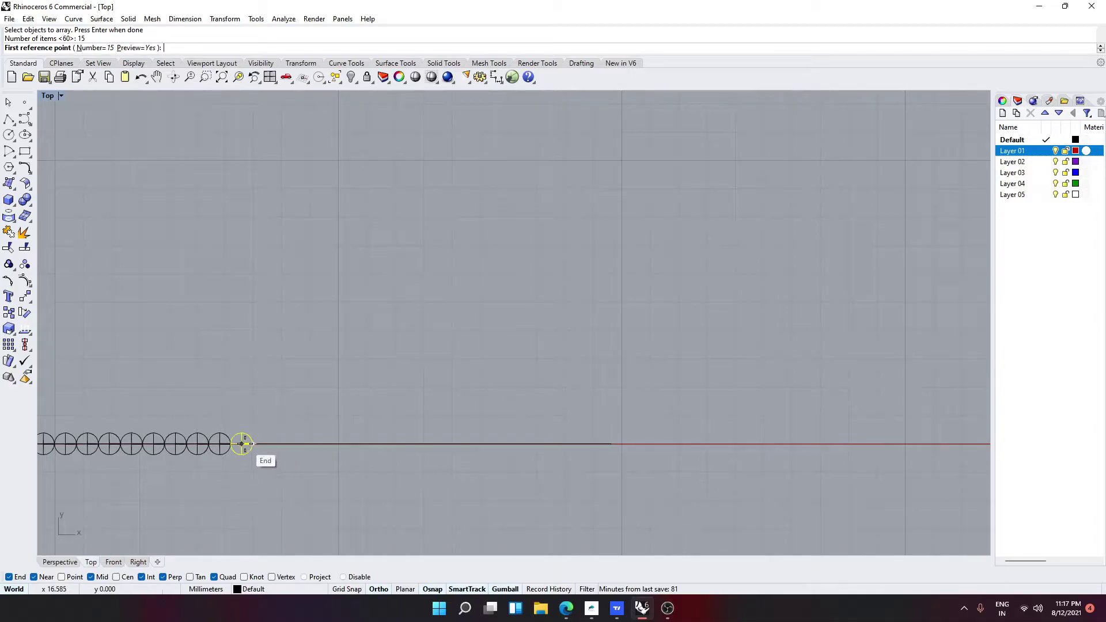
{"action": "left_click", "coordinate": [253, 443]}
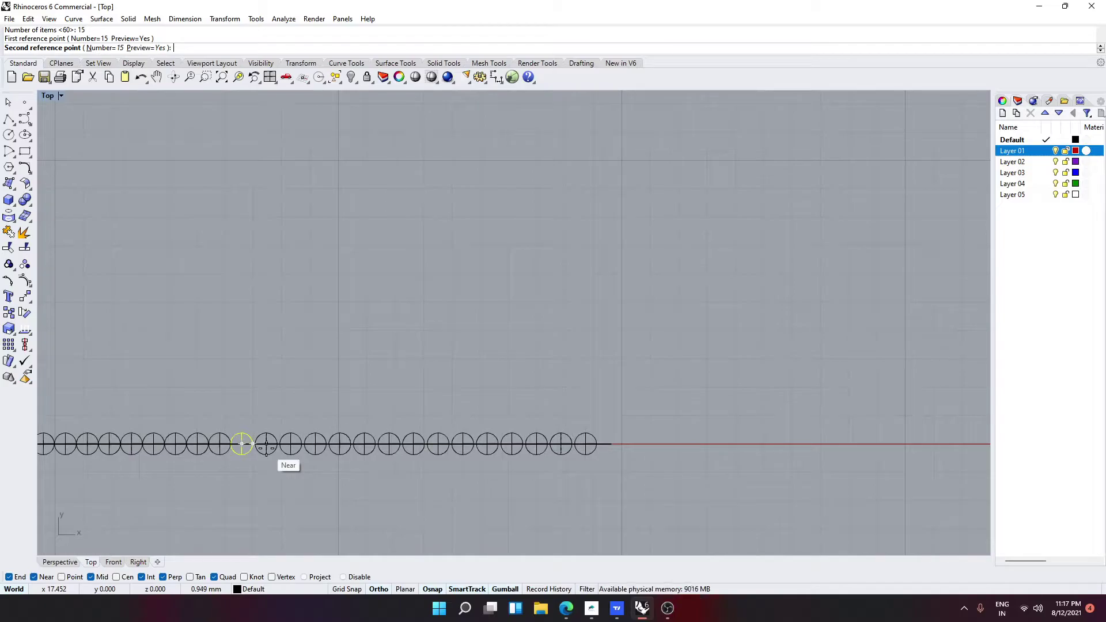
{"action": "left_click", "coordinate": [264, 446]}
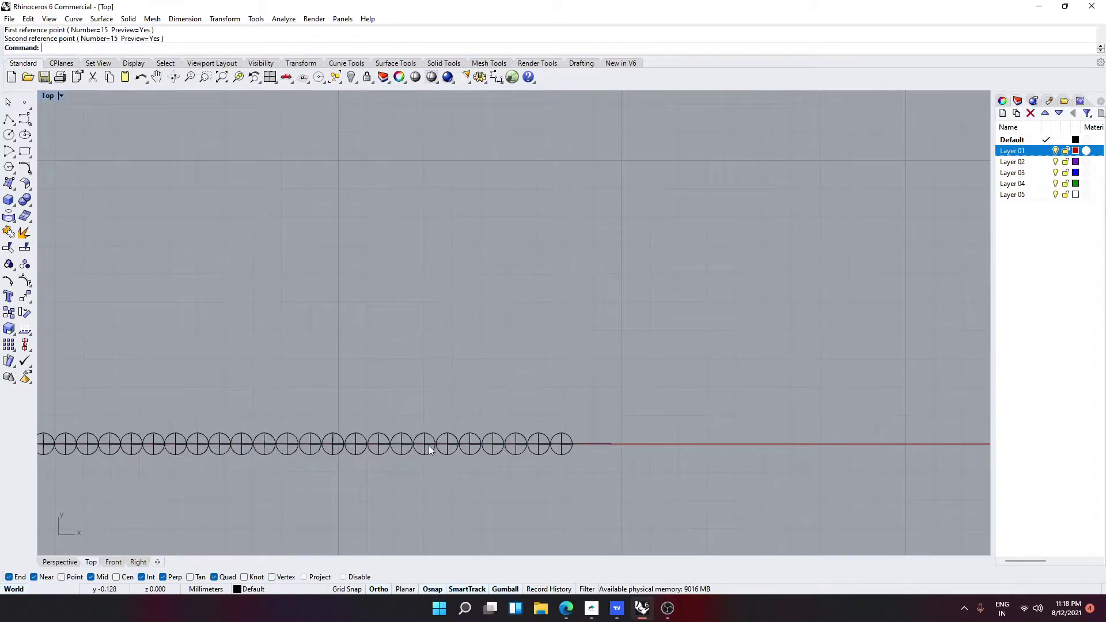
Add two more copies of the row's last sphere side by side so that the row reaches the line's right end
{"action": "scroll", "coordinate": [493, 440], "scroll_direction": "up", "scroll_amount": 5}
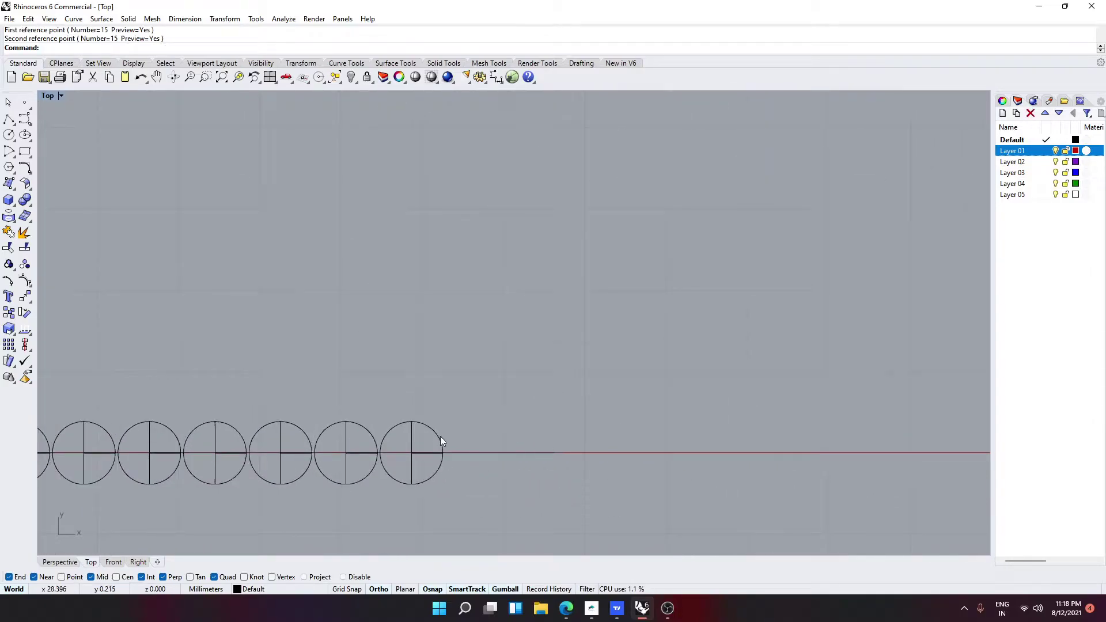
{"action": "left_click", "coordinate": [441, 441]}
{"action": "left_click_drag", "start_coordinate": [452, 455], "coordinate": [584, 452]}
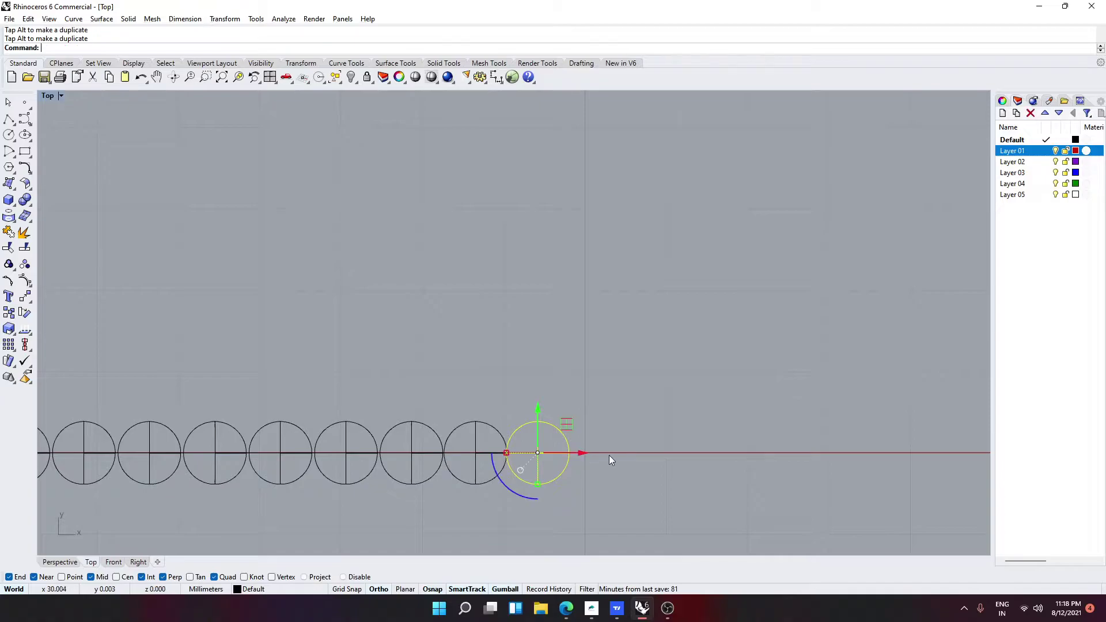
{"action": "left_click", "coordinate": [621, 451]}
Select the whole row of spheres without the line beneath it and group the spheres
{"action": "scroll", "coordinate": [616, 429], "scroll_direction": "down", "scroll_amount": 8}
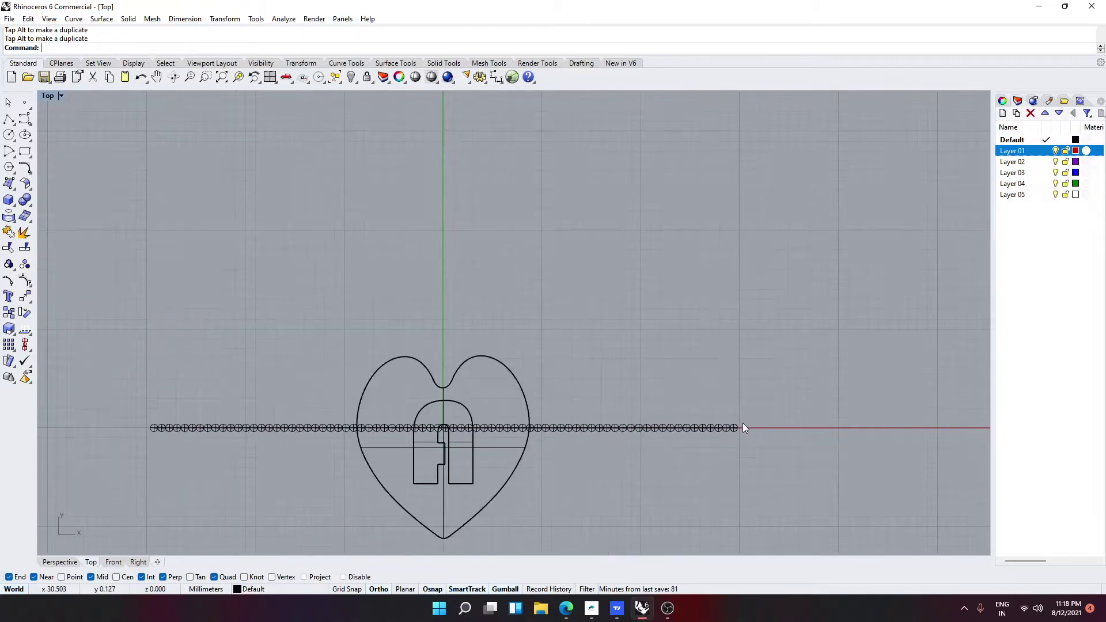
{"action": "left_click_drag", "start_coordinate": [118, 415], "coordinate": [762, 433]}
{"action": "scroll", "coordinate": [717, 429], "scroll_direction": "up", "scroll_amount": 5}
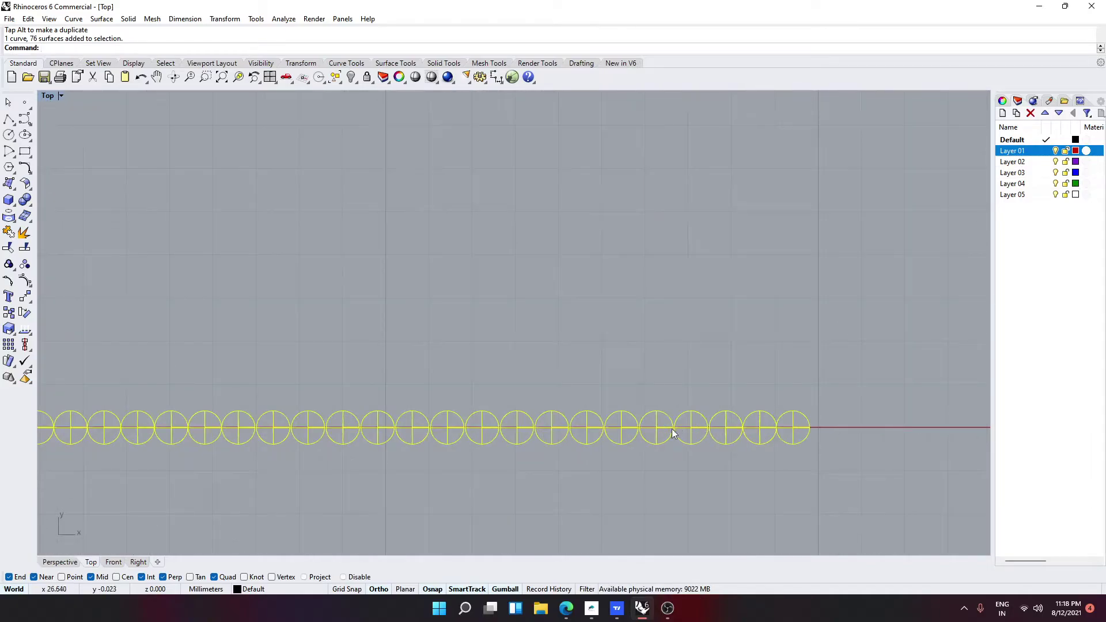
{"action": "left_click", "coordinate": [683, 426], "text": "ctrl"}
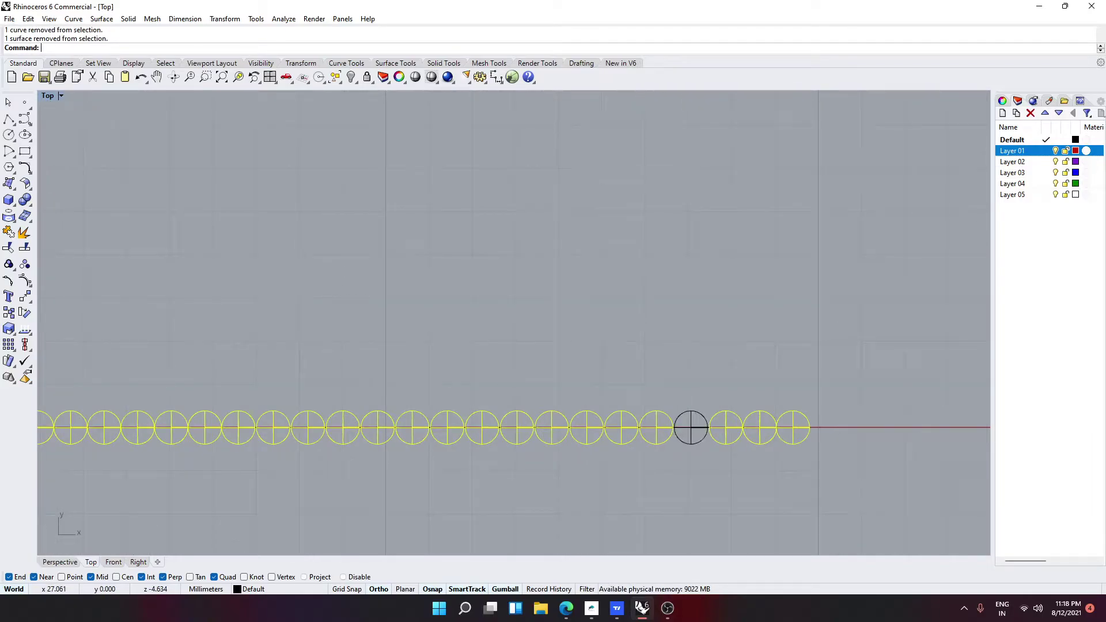
{"action": "left_click", "coordinate": [689, 445], "text": "shift"}
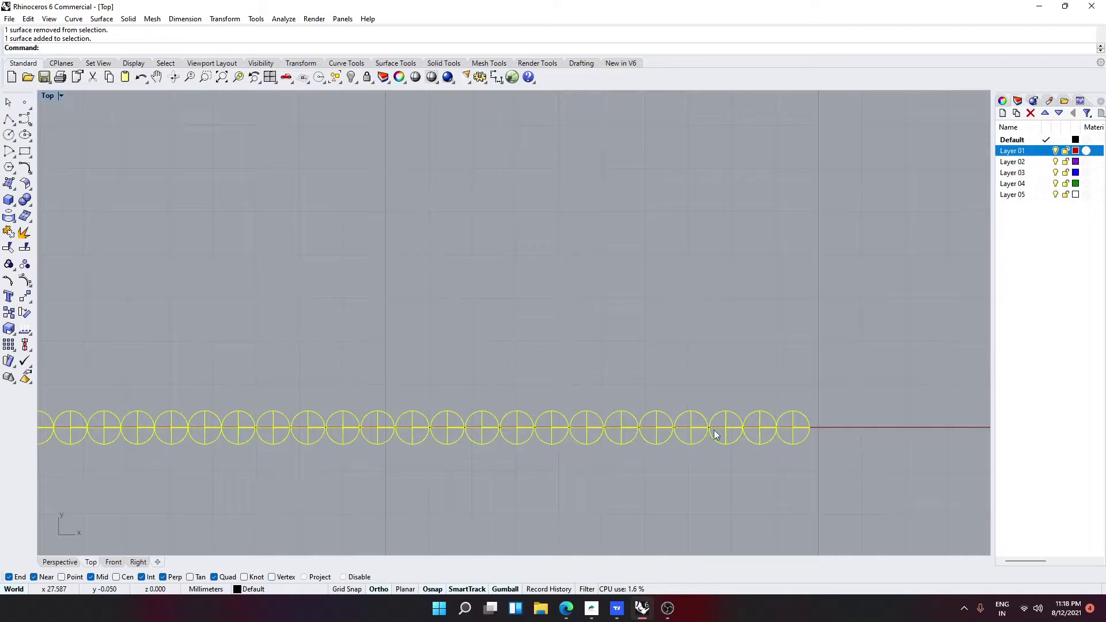
{"action": "type", "text": "Group"}
{"action": "key", "text": "Return"}
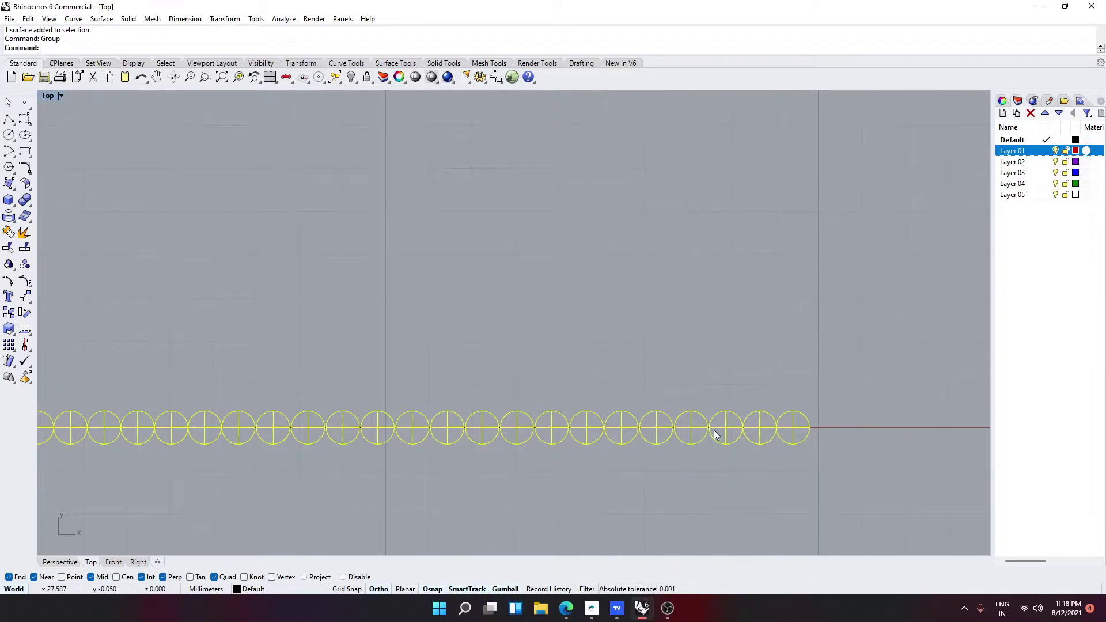
Try to flow a copy of the sphere group from the straight line onto a curve at the heart's lower tip
{"action": "scroll", "coordinate": [709, 423], "scroll_direction": "down", "scroll_amount": 5}
{"action": "scroll", "coordinate": [726, 416], "scroll_direction": "down", "scroll_amount": 3}
{"action": "type", "text": "A"}
{"action": "key", "text": "BackSpace"}
{"action": "key", "text": "BackSpace"}
{"action": "type", "text": "Flow"}
{"action": "key", "text": "Return"}
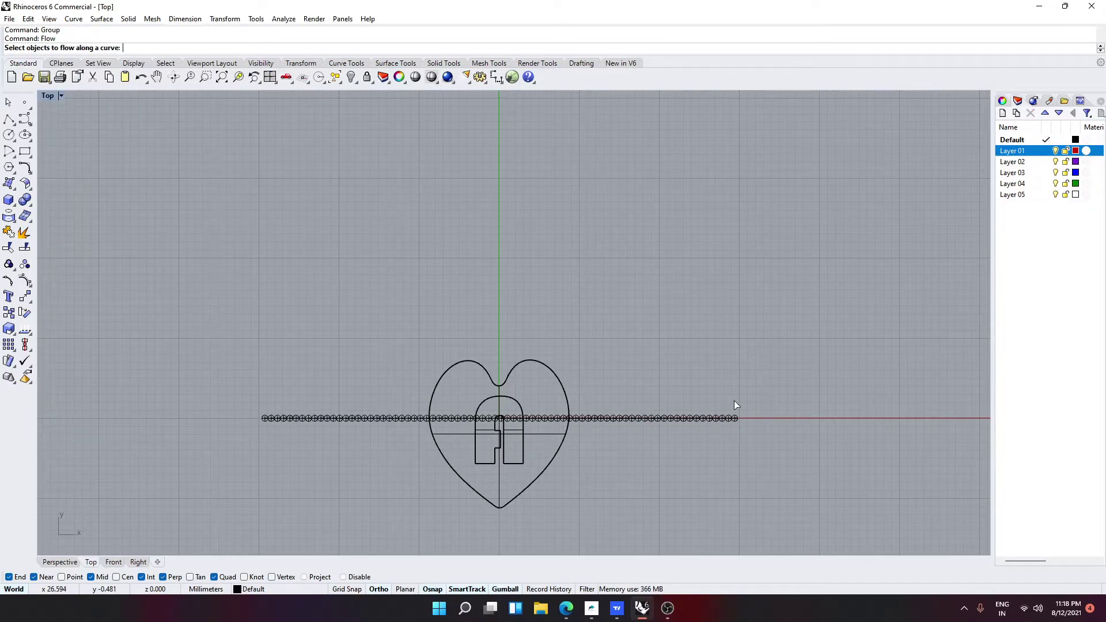
{"action": "left_click", "coordinate": [737, 414]}
{"action": "key", "text": "Return"}
{"action": "left_click", "coordinate": [735, 417]}
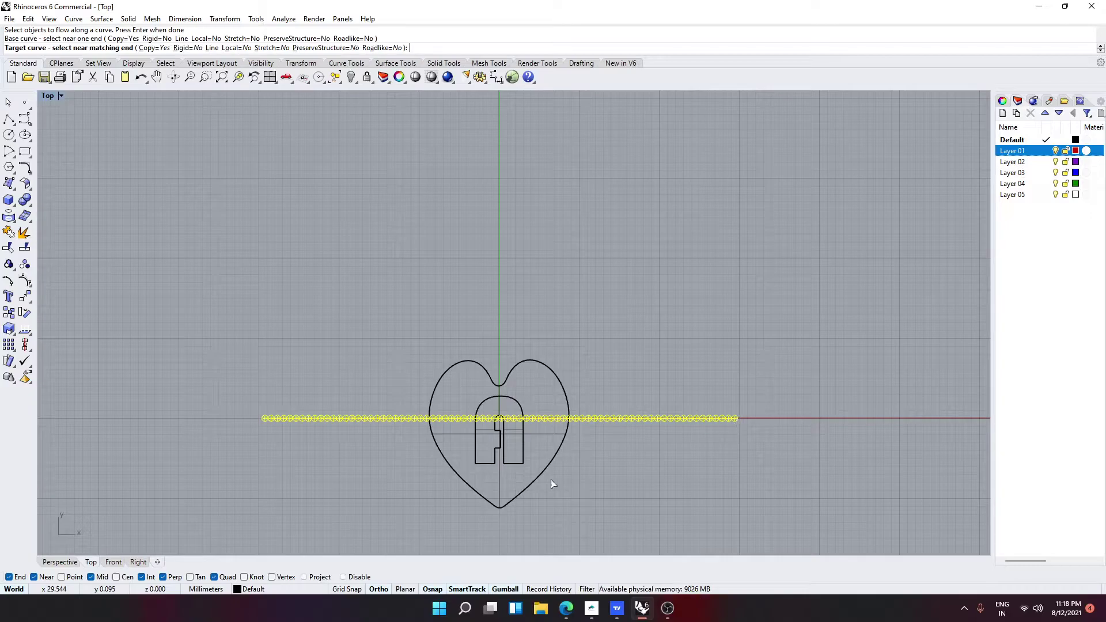
{"action": "left_click", "coordinate": [499, 509]}
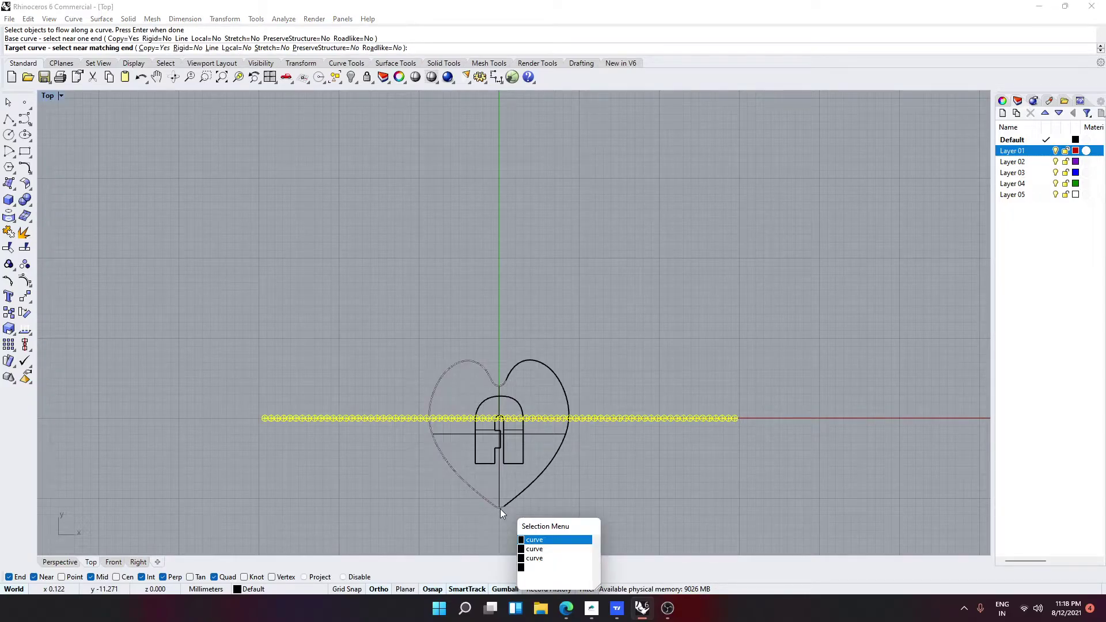
{"action": "left_click", "coordinate": [543, 551]}
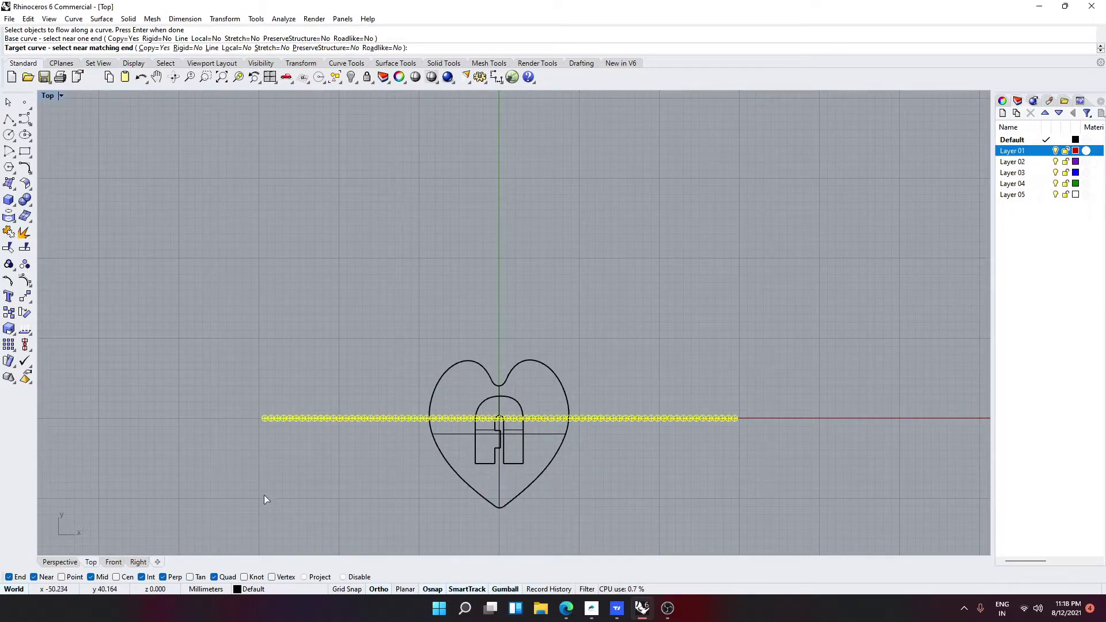
Check the sphere row in the Perspective and Front views, and undo the flow, the grouping and the spheres beyond the first 60
{"action": "left_click", "coordinate": [68, 562]}
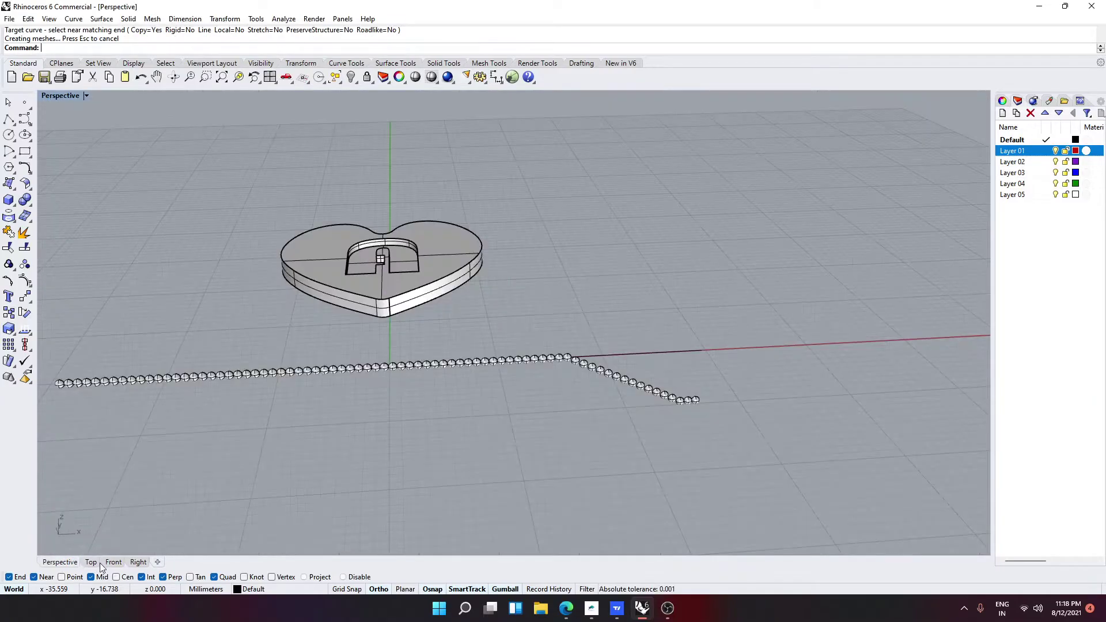
{"action": "left_click", "coordinate": [108, 564]}
{"action": "scroll", "coordinate": [570, 408], "scroll_direction": "down", "scroll_amount": 4}
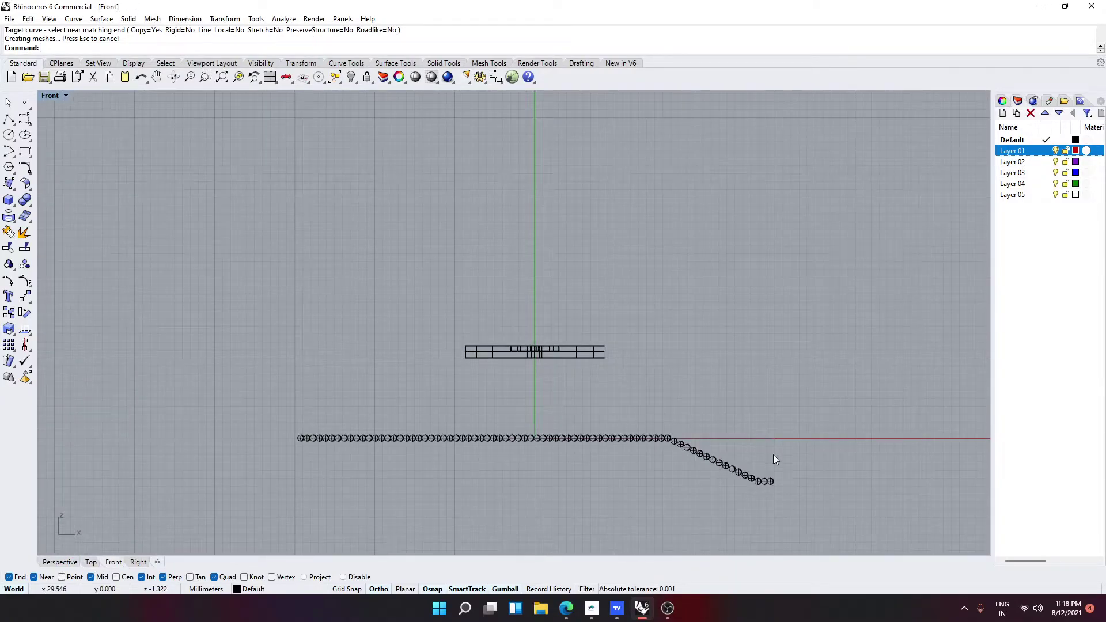
{"action": "scroll", "coordinate": [762, 455], "scroll_direction": "up", "scroll_amount": 2}
{"action": "key", "text": "ctrl+z"}
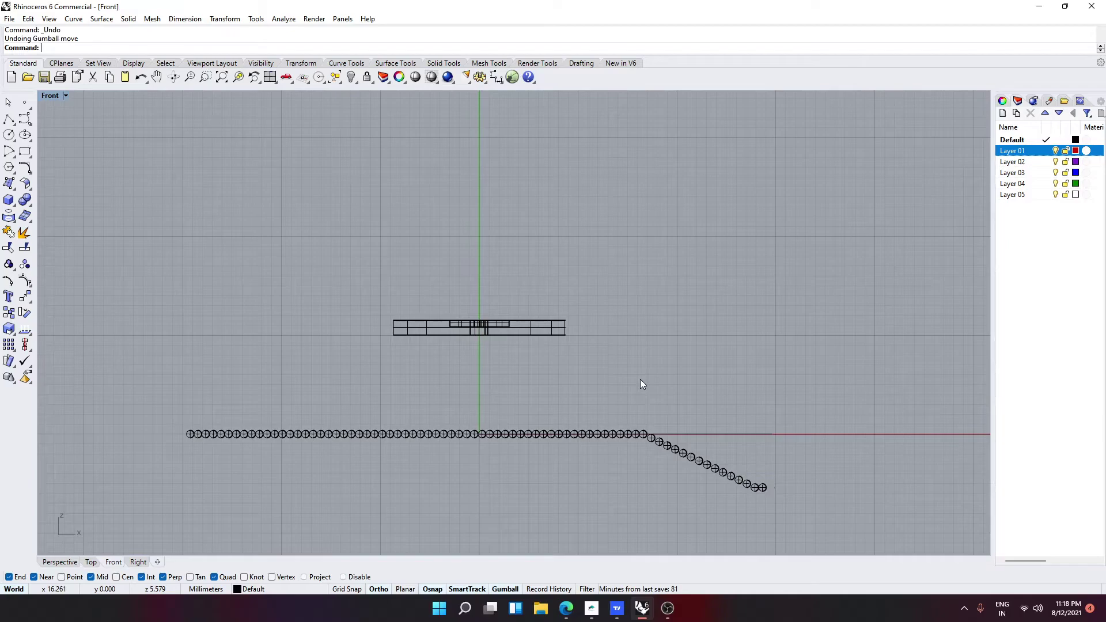
Join the outline curve segments on the heart's top face into a single curve
{"action": "left_click_drag", "start_coordinate": [349, 298], "coordinate": [596, 327]}
{"action": "key", "text": "ctrl+j"}
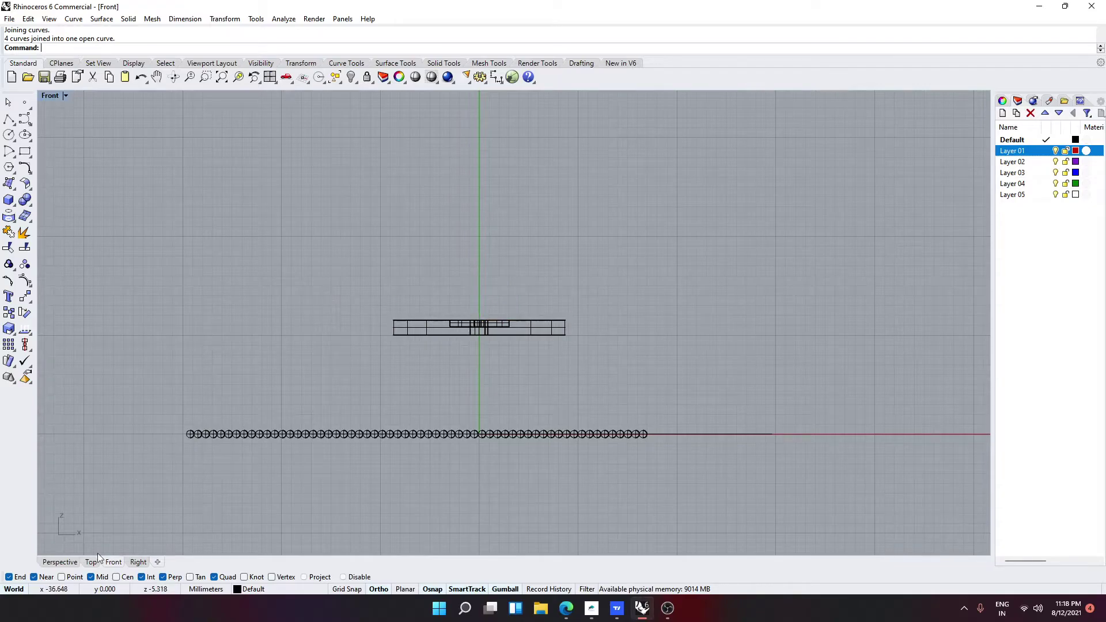
Try to shift the row's last sphere along the line in the Top view, and undo the move
{"action": "left_click", "coordinate": [91, 562]}
{"action": "scroll", "coordinate": [704, 397], "scroll_direction": "up", "scroll_amount": 8}
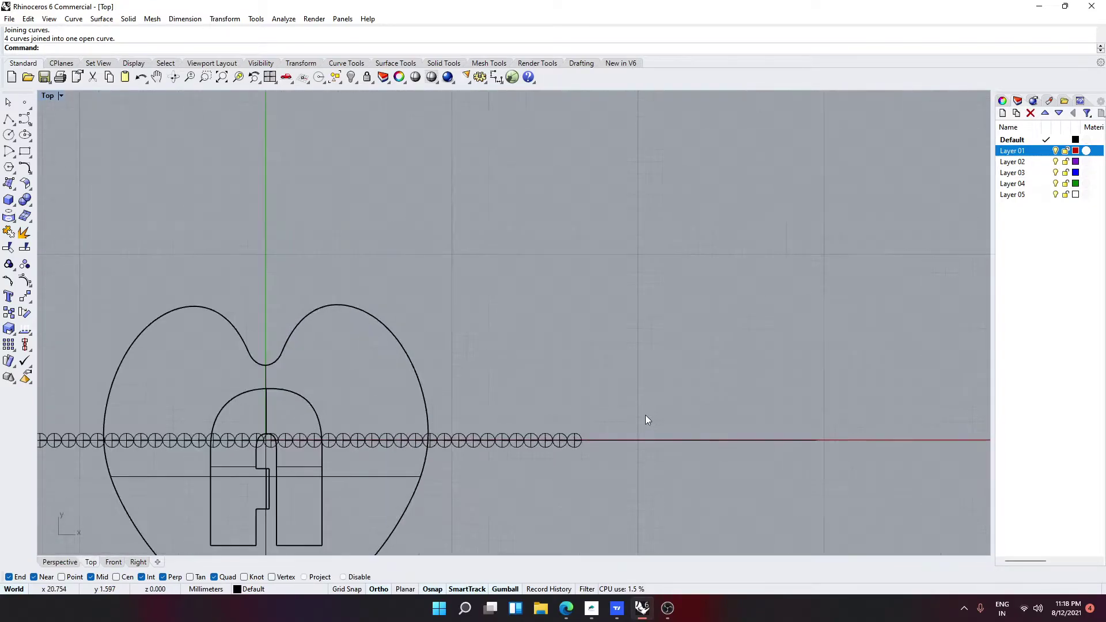
{"action": "right_click_drag", "start_coordinate": [554, 414], "coordinate": [499, 401]}
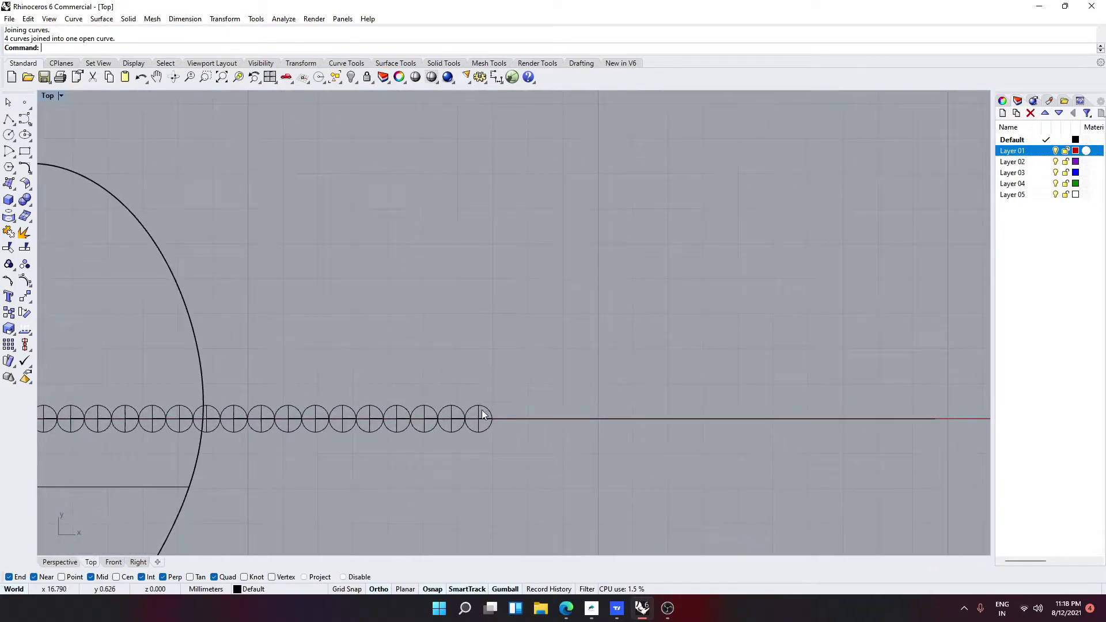
{"action": "left_click", "coordinate": [483, 414]}
{"action": "left_click_drag", "start_coordinate": [530, 421], "coordinate": [548, 425]}
{"action": "key", "text": "ctrl+z"}
{"action": "scroll", "coordinate": [547, 422], "scroll_direction": "down", "scroll_amount": 4}
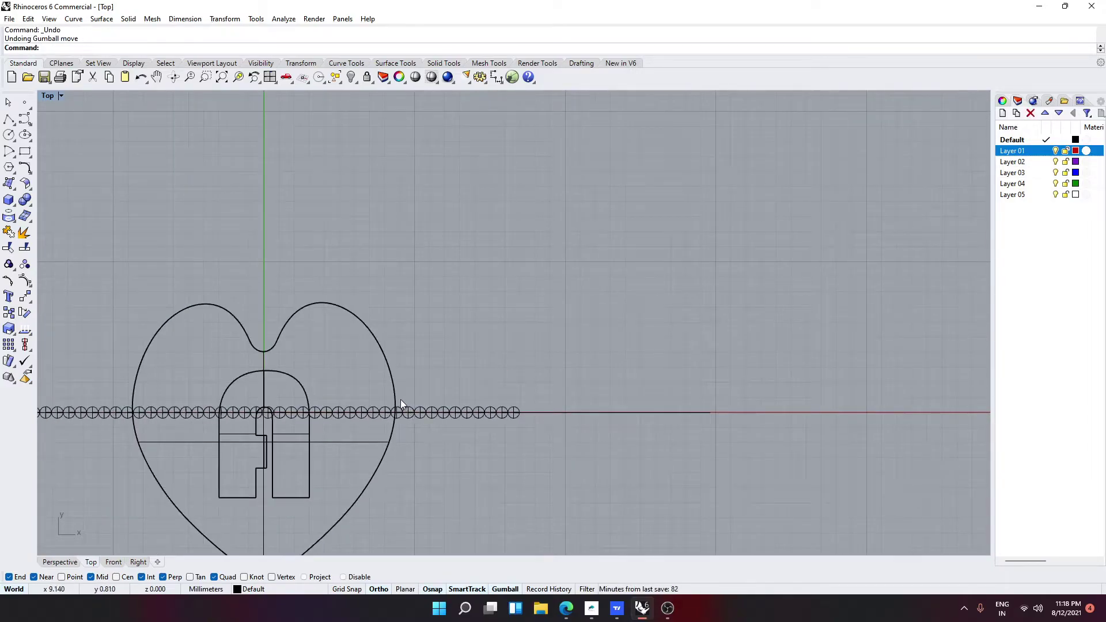
Extend the row with further spheres along the line until it reaches the line's right end
{"action": "left_click_drag", "start_coordinate": [364, 395], "coordinate": [717, 423]}
{"action": "scroll", "coordinate": [662, 399], "scroll_direction": "up", "scroll_amount": 3}
{"action": "key", "text": "Escape"}
{"action": "left_click", "coordinate": [729, 445]}
{"action": "left_click", "coordinate": [671, 416]}
{"action": "scroll", "coordinate": [716, 424], "scroll_direction": "down", "scroll_amount": 6}
Select all spheres of the completed row without the base line and group them
{"action": "left_click_drag", "start_coordinate": [310, 414], "coordinate": [783, 435]}
{"action": "scroll", "coordinate": [712, 422], "scroll_direction": "up", "scroll_amount": 8}
{"action": "left_click", "coordinate": [712, 413], "text": "ctrl"}
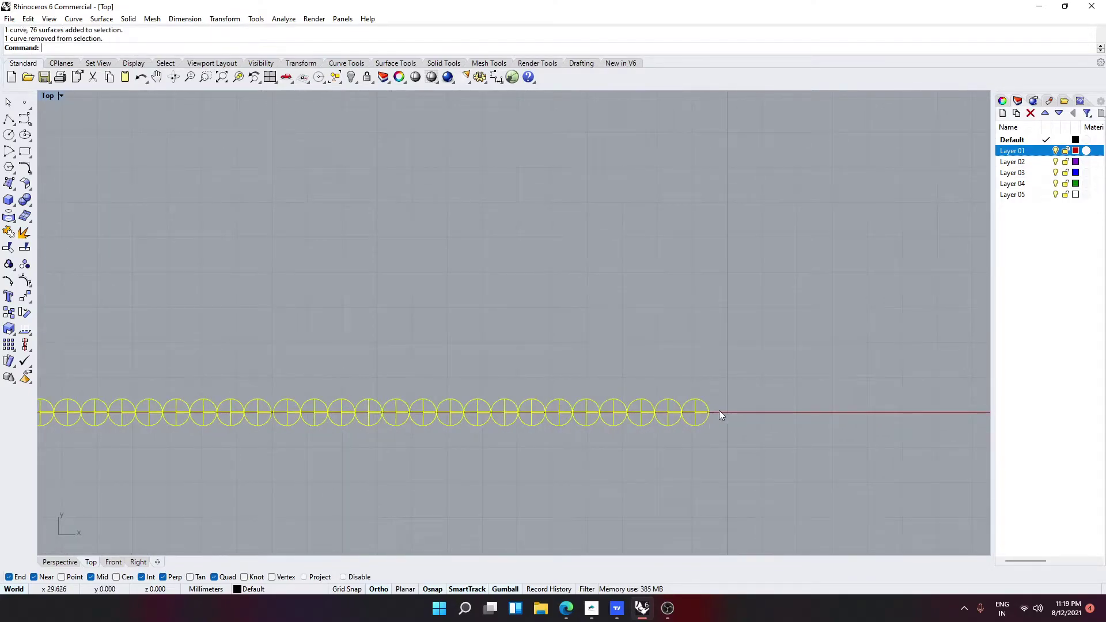
{"action": "key", "text": "Return"}
{"action": "key", "text": "Escape"}
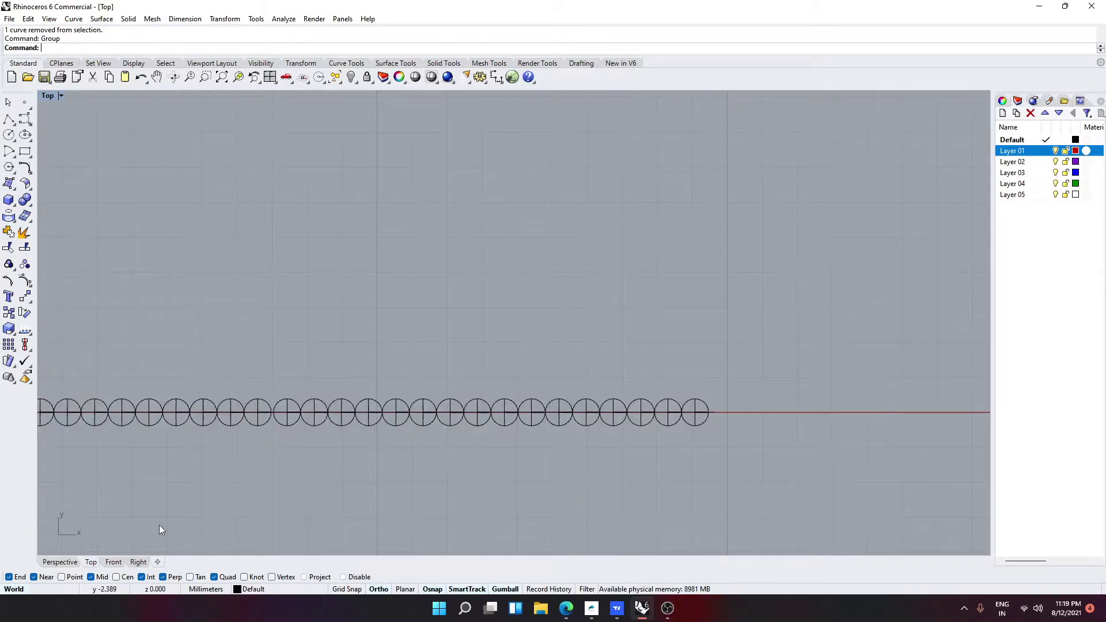
Flow a copy of the sphere group from the straight base line along the heart's joined outline curve, with Rigid and Stretch set to No
{"action": "left_click", "coordinate": [74, 562]}
{"action": "right_click_drag", "start_coordinate": [565, 412], "coordinate": [594, 391]}
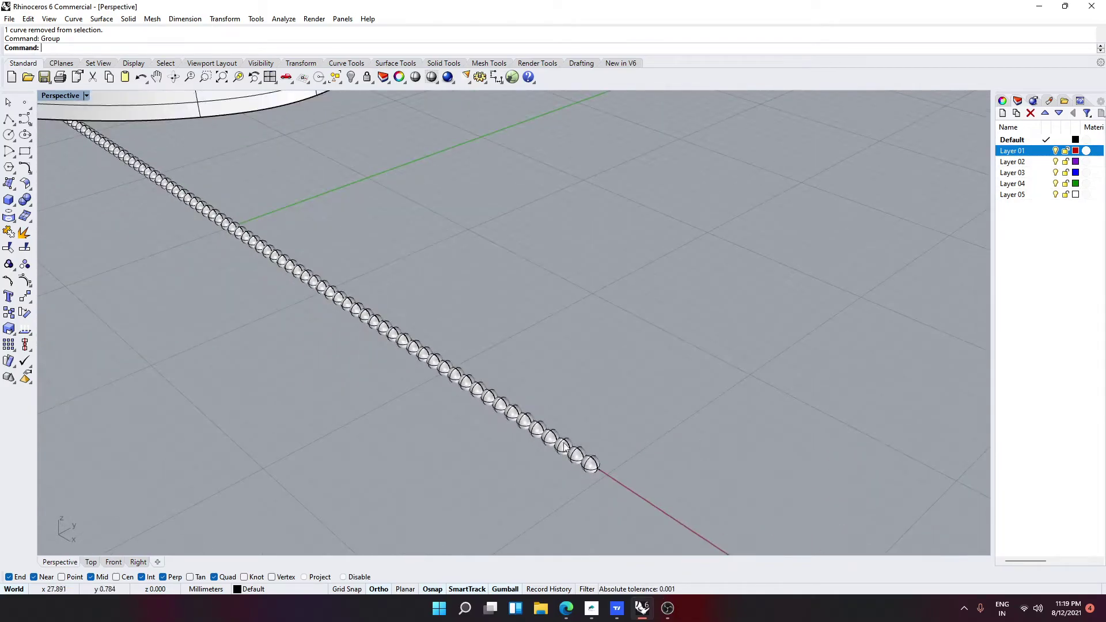
{"action": "key", "text": "Return"}
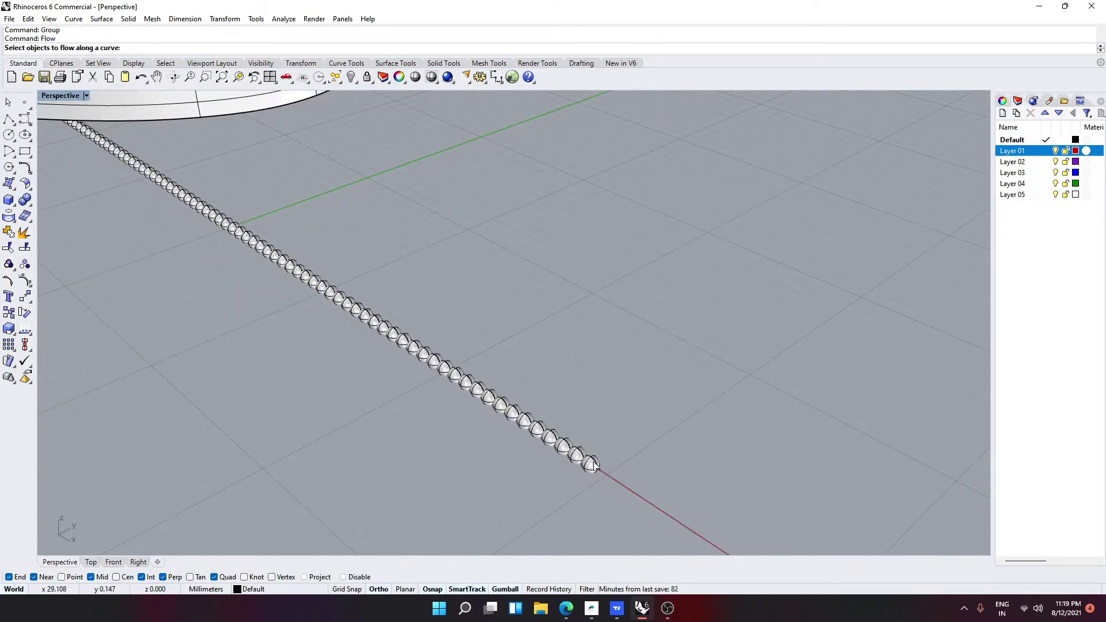
{"action": "left_click", "coordinate": [599, 467]}
{"action": "key", "text": "Return"}
{"action": "left_click", "coordinate": [606, 468]}
{"action": "scroll", "coordinate": [606, 469], "scroll_direction": "down", "scroll_amount": 3}
{"action": "right_click_drag", "start_coordinate": [613, 458], "coordinate": [513, 420]}
{"action": "scroll", "coordinate": [557, 430], "scroll_direction": "up", "scroll_amount": 4}
{"action": "left_click", "coordinate": [530, 429]}
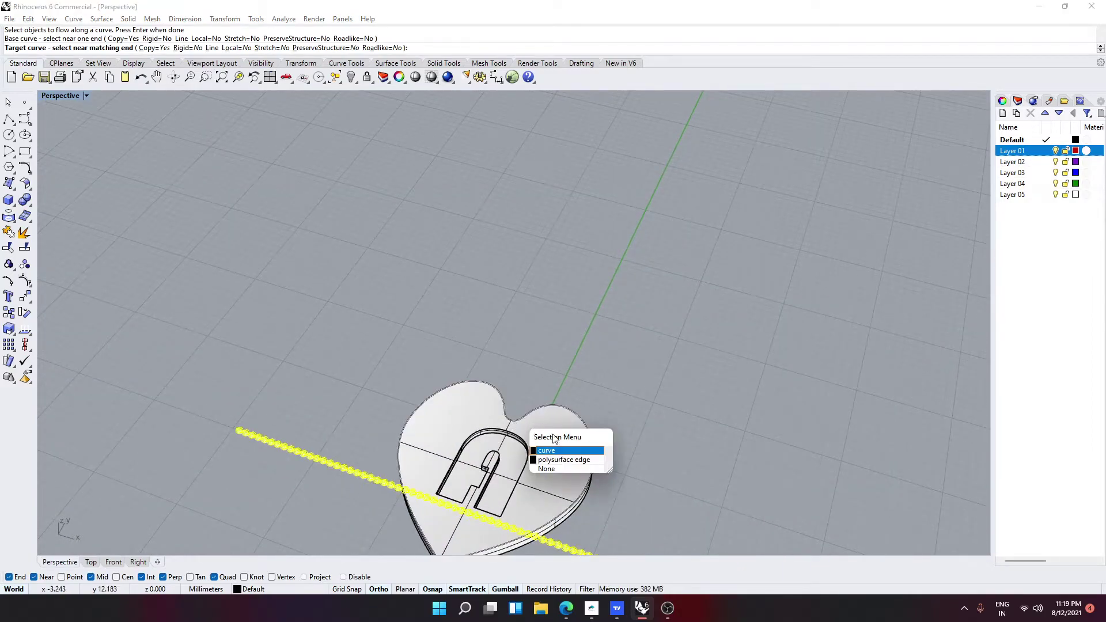
{"action": "left_click", "coordinate": [557, 450]}
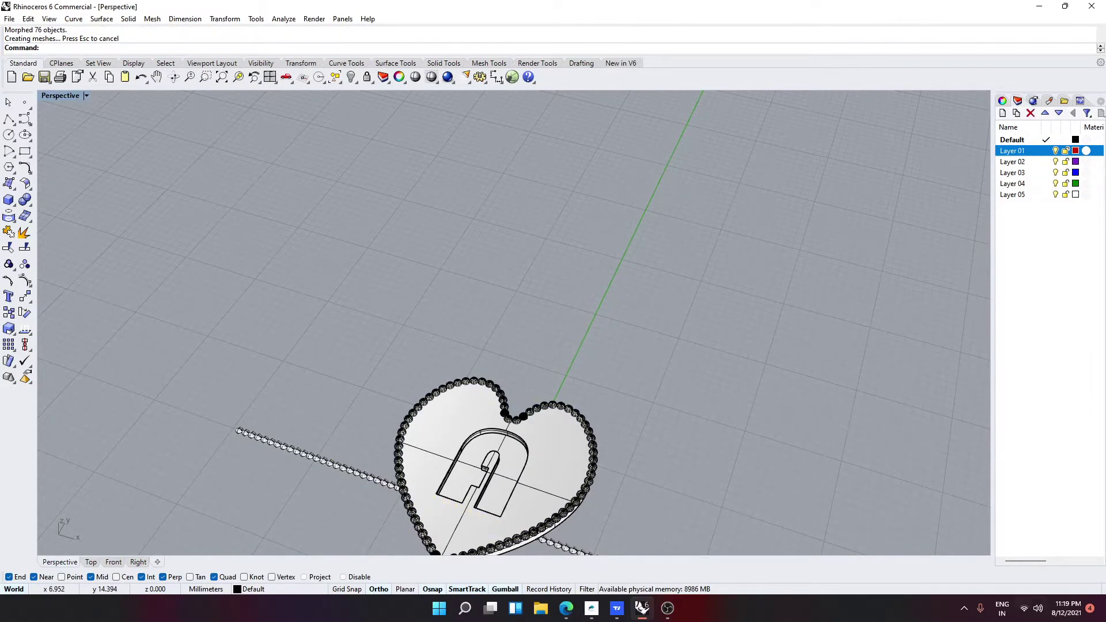
Examine the beaded border around the heart and compare it with the ring in the reference photo
{"action": "scroll", "coordinate": [567, 355], "scroll_direction": "down", "scroll_amount": 2}
{"action": "scroll", "coordinate": [637, 353], "scroll_direction": "up", "scroll_amount": 5}
{"action": "right_click_drag", "start_coordinate": [513, 498], "coordinate": [521, 412]}
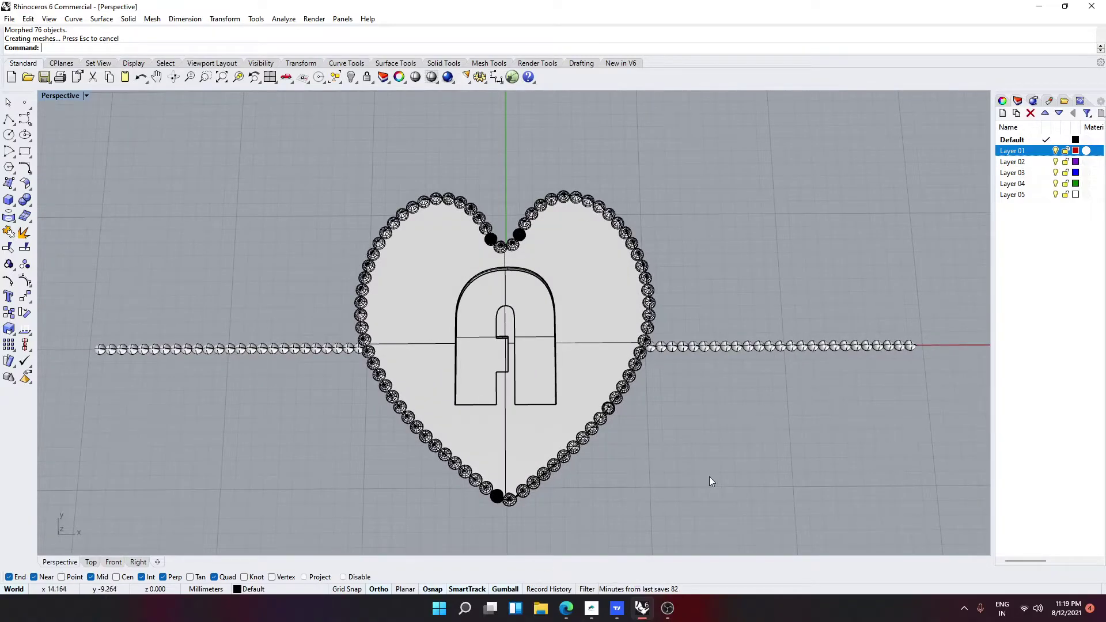
{"action": "left_click", "coordinate": [566, 608]}
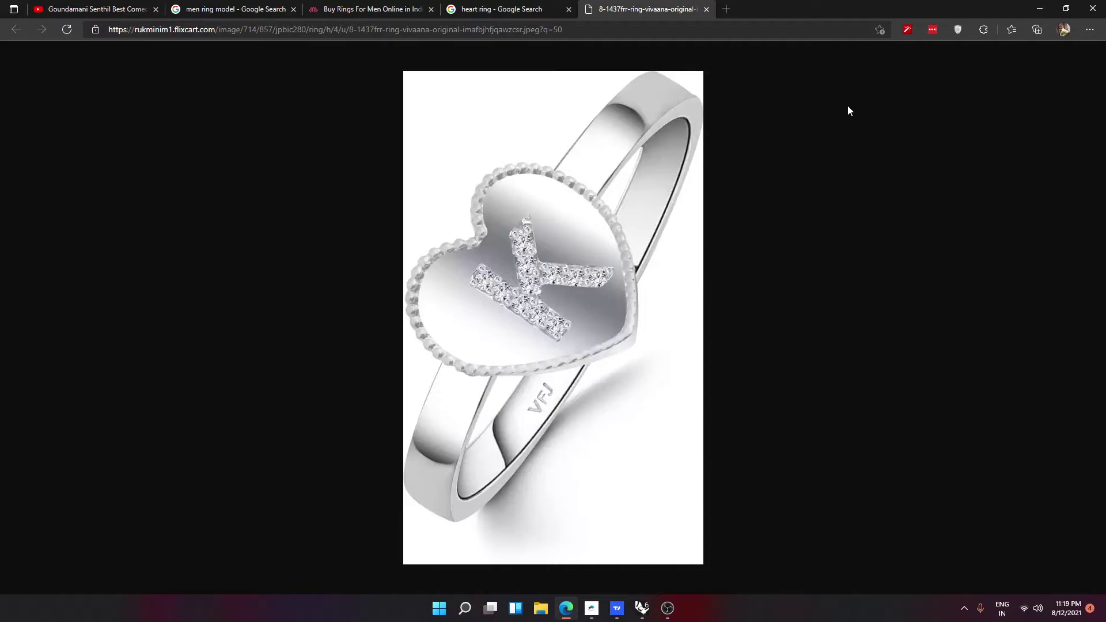
{"action": "left_click", "coordinate": [1039, 8]}
{"action": "scroll", "coordinate": [481, 290], "scroll_direction": "up", "scroll_amount": 6}
{"action": "right_click_drag", "start_coordinate": [544, 353], "coordinate": [316, 188]}
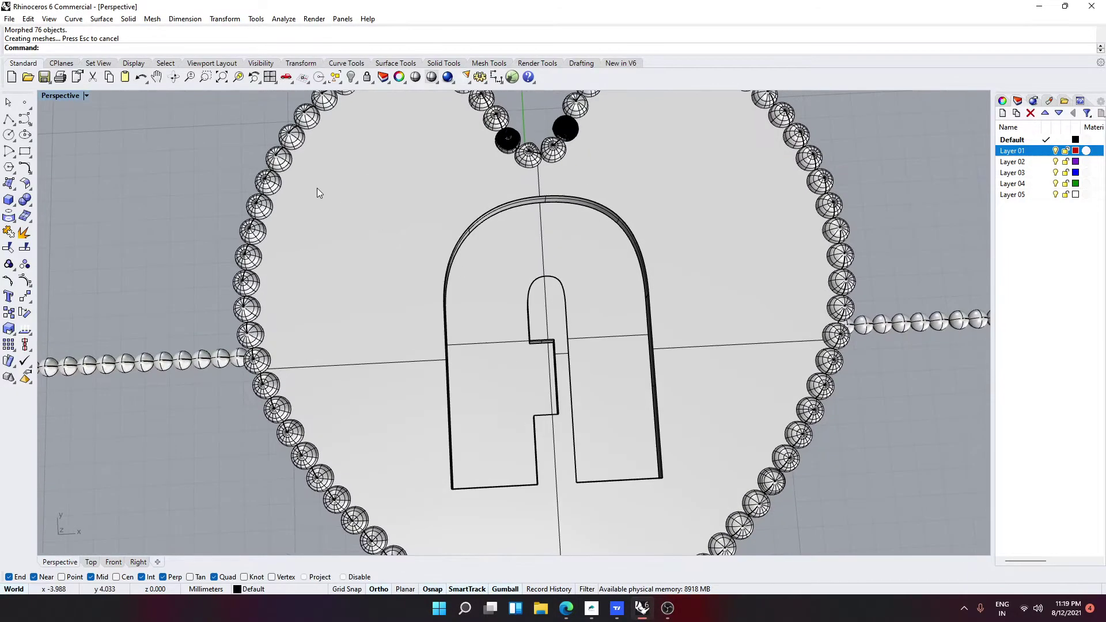
{"action": "scroll", "coordinate": [313, 196], "scroll_direction": "down", "scroll_amount": 5}
{"action": "scroll", "coordinate": [497, 295], "scroll_direction": "up", "scroll_amount": 5}
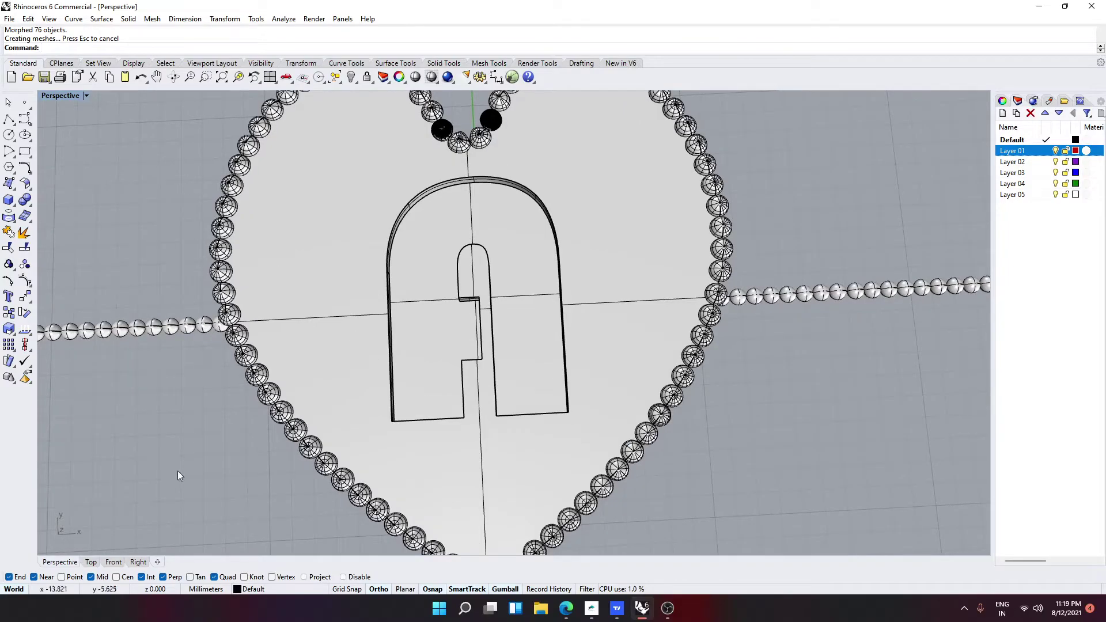
Draw an arch-shaped interpolated curve inside the letter A in the Top view, from the left leg's bottom midpoint to the right leg's bottom midpoint
{"action": "left_click", "coordinate": [91, 562]}
{"action": "scroll", "coordinate": [315, 451], "scroll_direction": "down", "scroll_amount": 6}
{"action": "scroll", "coordinate": [469, 327], "scroll_direction": "up", "scroll_amount": 4}
{"action": "scroll", "coordinate": [378, 373], "scroll_direction": "up", "scroll_amount": 1}
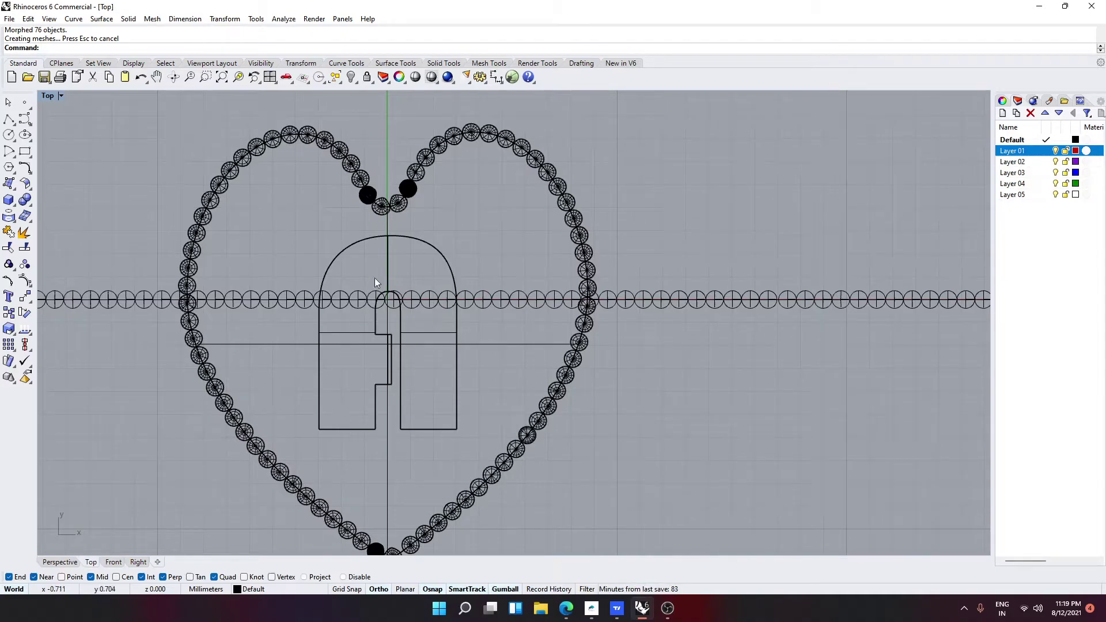
{"action": "type", "text": "InterpCrv"}
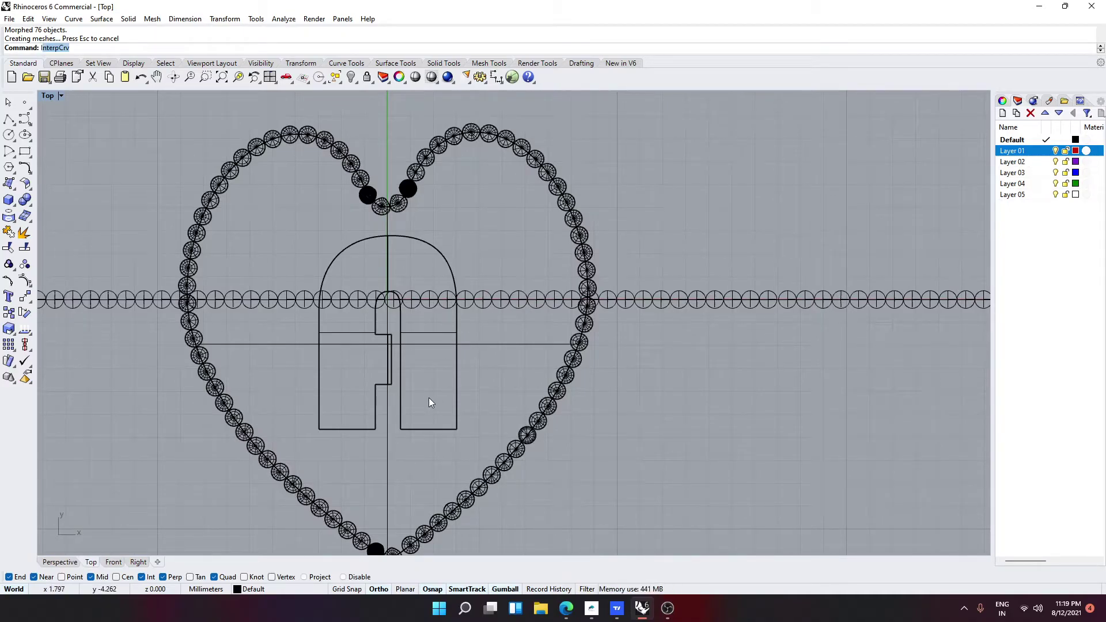
{"action": "key", "text": "Return"}
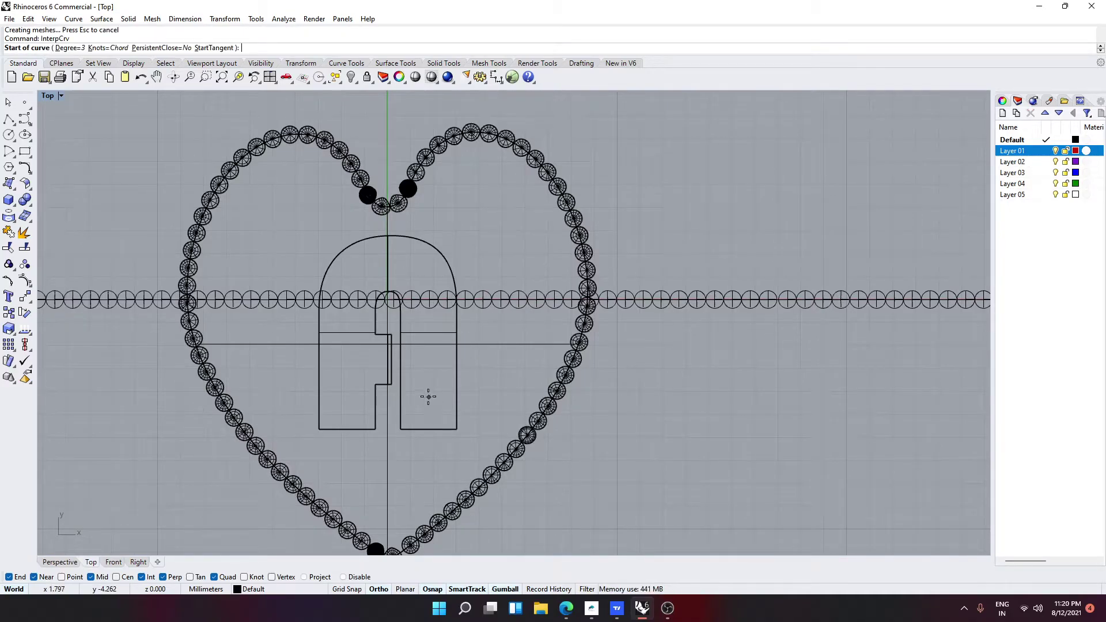
{"action": "left_click", "coordinate": [348, 429]}
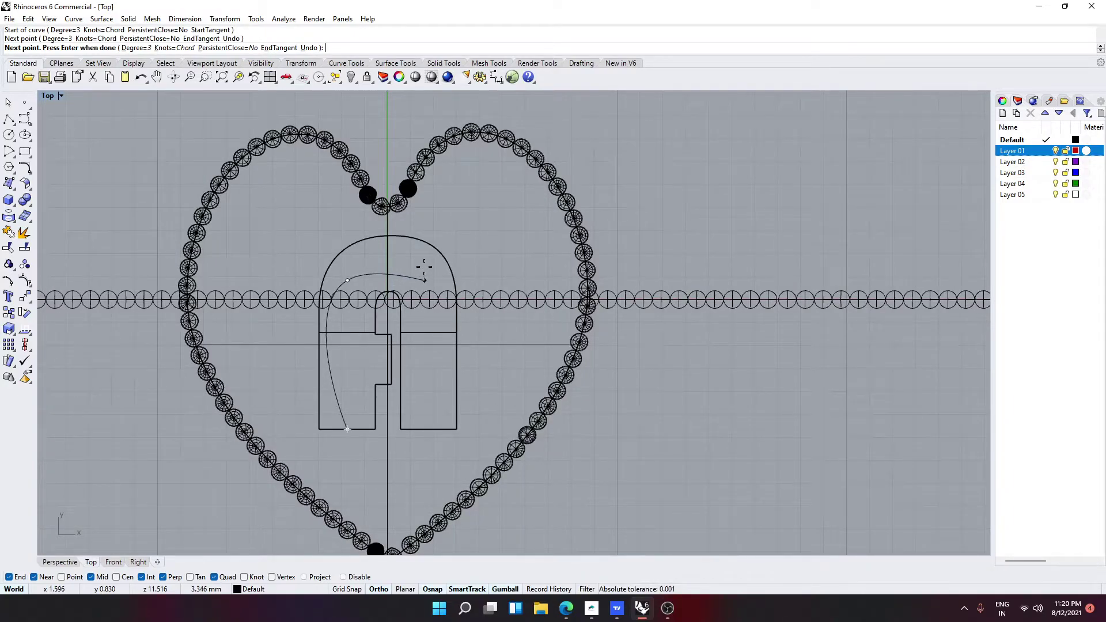
{"action": "left_click", "coordinate": [427, 266]}
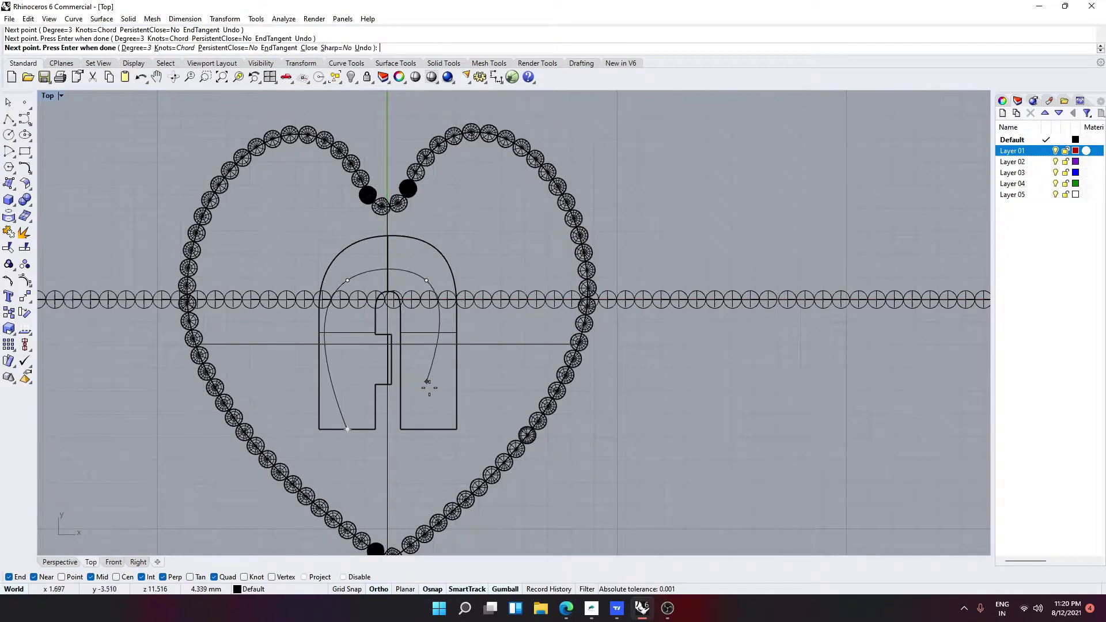
{"action": "left_click", "coordinate": [429, 429]}
{"action": "key", "text": "Return"}
Reshape the arch by moving its two upper control points up and inward so that the curve follows the middle of the letter's strokes
{"action": "left_click", "coordinate": [423, 282]}
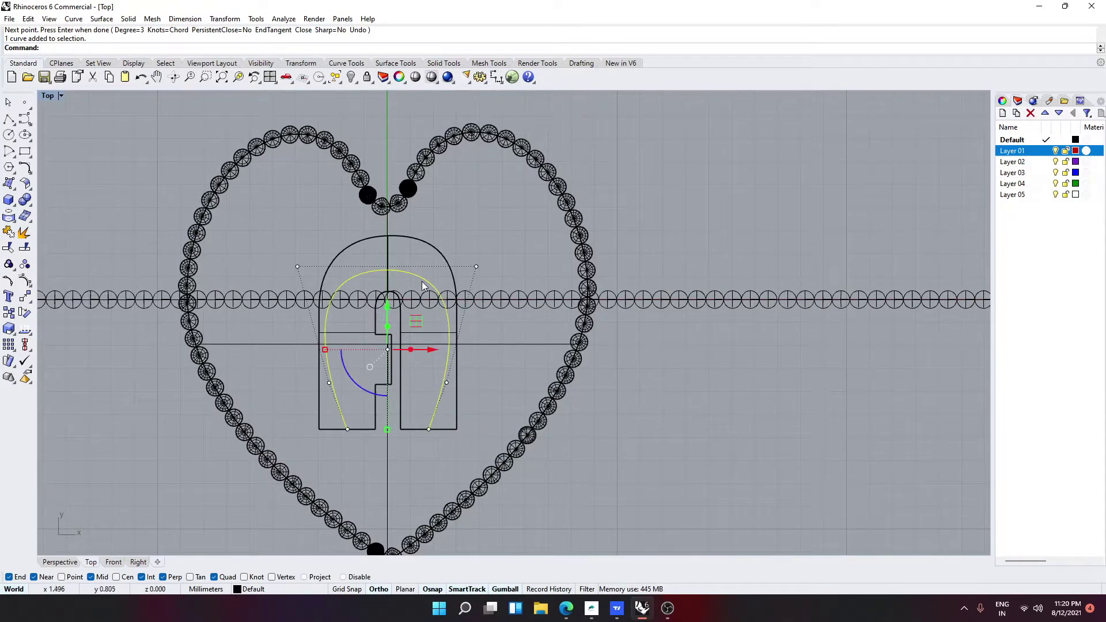
{"action": "left_click", "coordinate": [475, 266]}
{"action": "left_click_drag", "start_coordinate": [478, 243], "coordinate": [472, 218]}
{"action": "left_click", "coordinate": [296, 264]}
{"action": "left_click_drag", "start_coordinate": [298, 248], "coordinate": [361, 249]}
{"action": "left_click", "coordinate": [496, 244]}
{"action": "left_click", "coordinate": [476, 242]}
{"action": "left_click_drag", "start_coordinate": [501, 241], "coordinate": [463, 243]}
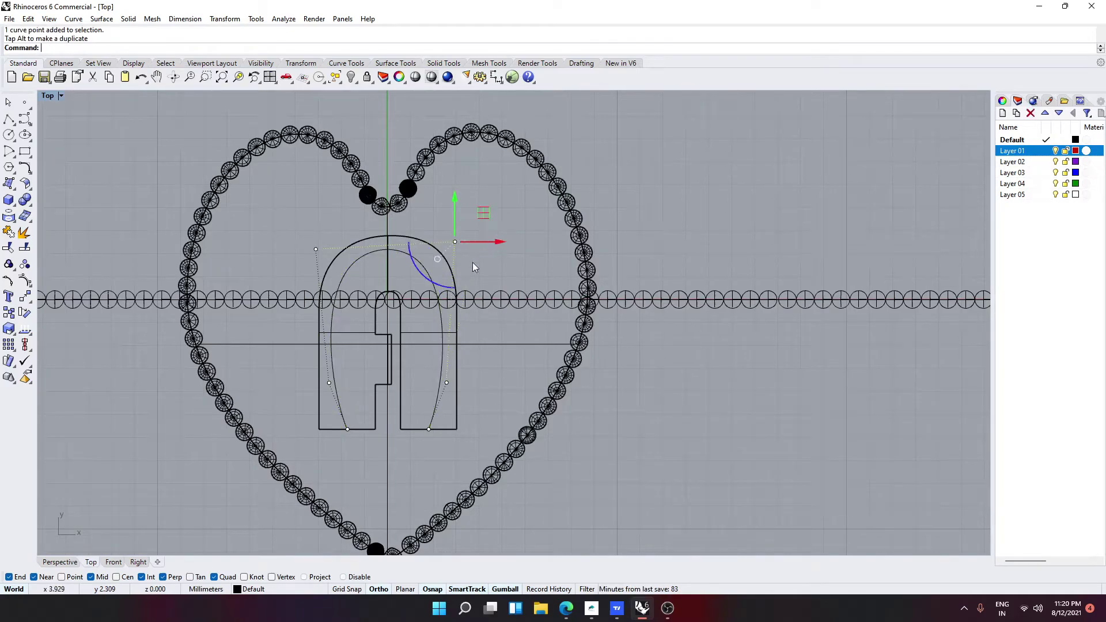
Narrow the arch-shaped curve inside the letter A by moving the upper and lower control points of both legs inward
{"action": "left_click", "coordinate": [446, 383]}
{"action": "left_click_drag", "start_coordinate": [477, 384], "coordinate": [468, 384]}
{"action": "left_click", "coordinate": [455, 242]}
{"action": "left_click_drag", "start_coordinate": [491, 242], "coordinate": [479, 242]}
{"action": "left_click", "coordinate": [315, 248]}
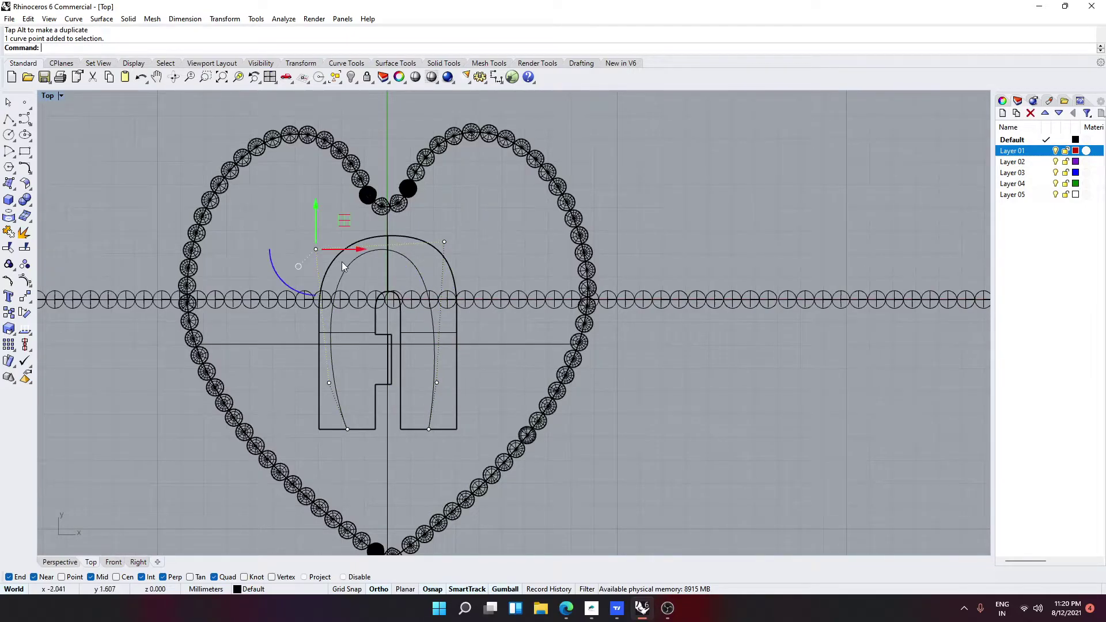
{"action": "left_click_drag", "start_coordinate": [340, 247], "coordinate": [358, 277]}
{"action": "left_click_drag", "start_coordinate": [296, 371], "coordinate": [374, 386]}
{"action": "left_click", "coordinate": [437, 382]}
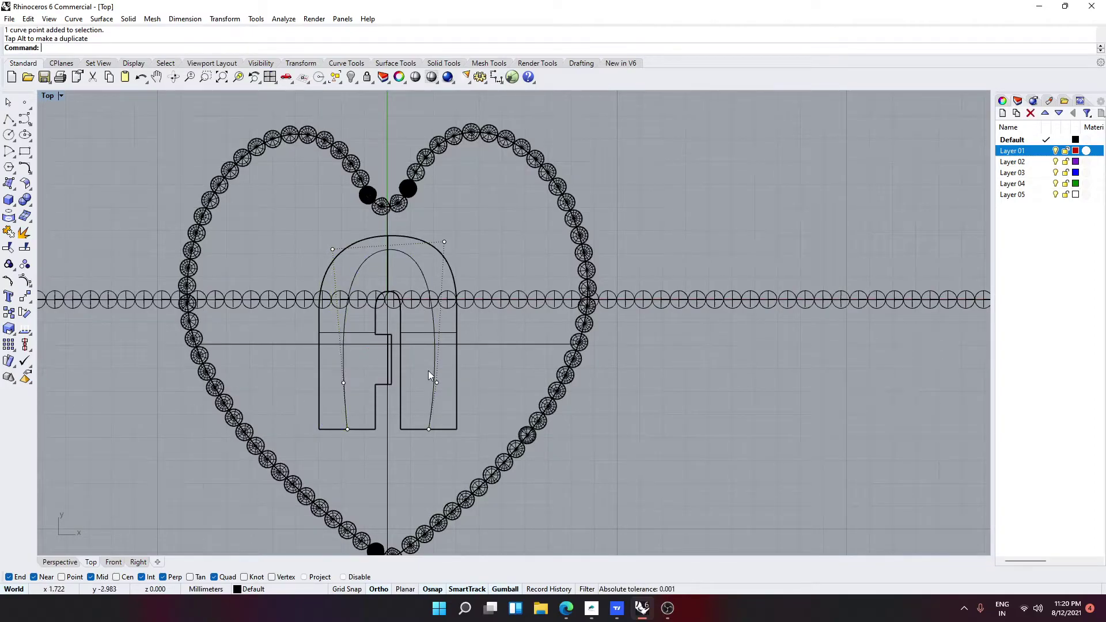
{"action": "left_click_drag", "start_coordinate": [466, 385], "coordinate": [461, 389]}
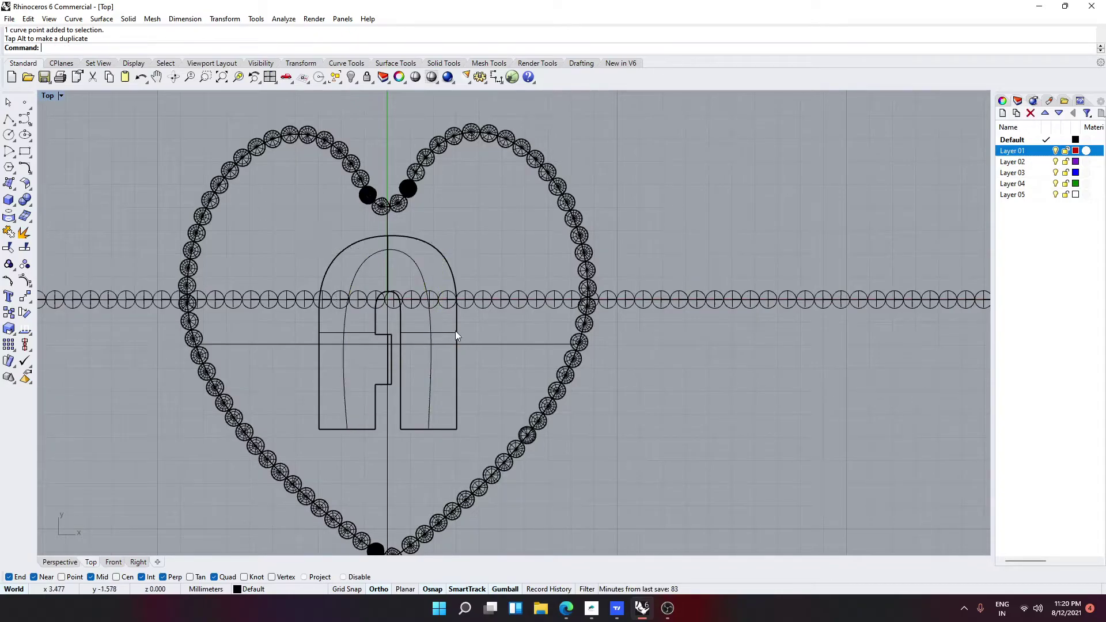
{"action": "scroll", "coordinate": [363, 380], "scroll_direction": "up", "scroll_amount": 5}
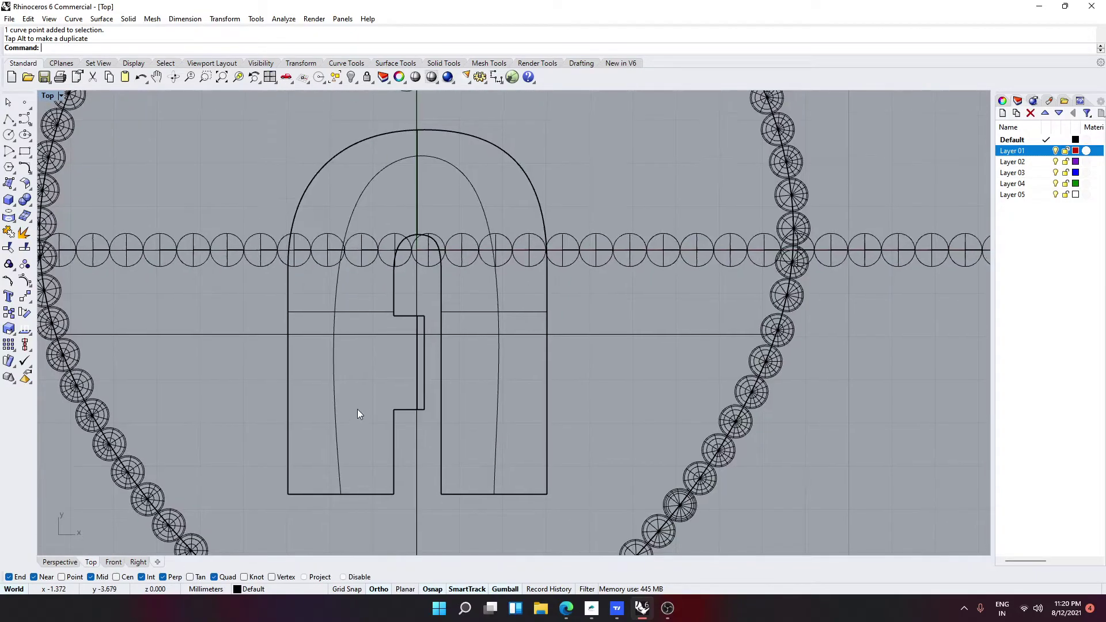
{"action": "scroll", "coordinate": [358, 413], "scroll_direction": "down", "scroll_amount": 3}
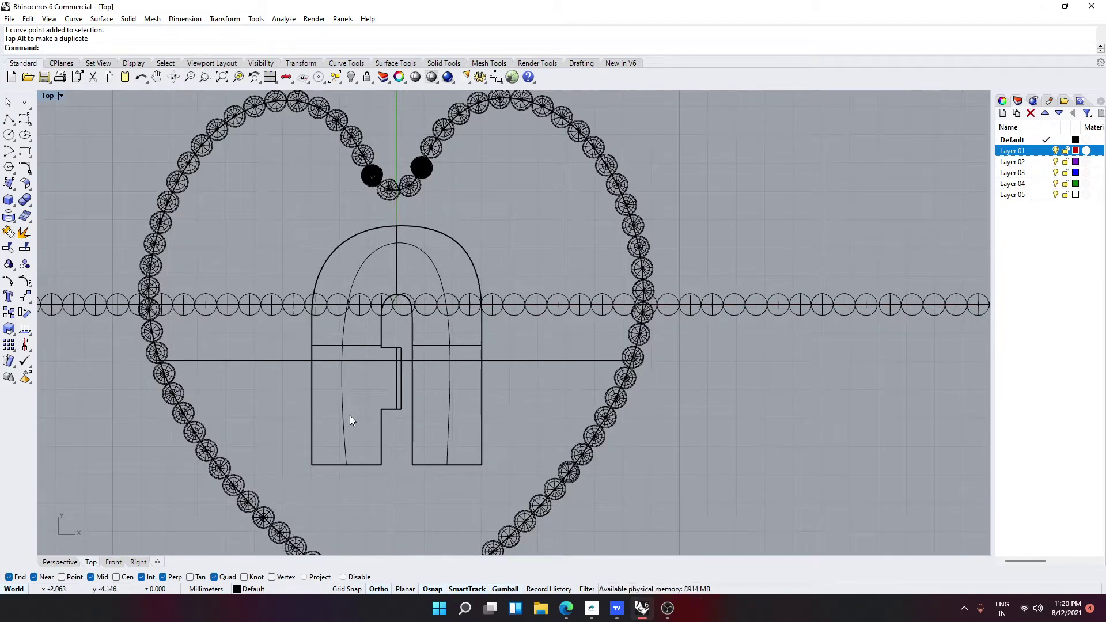
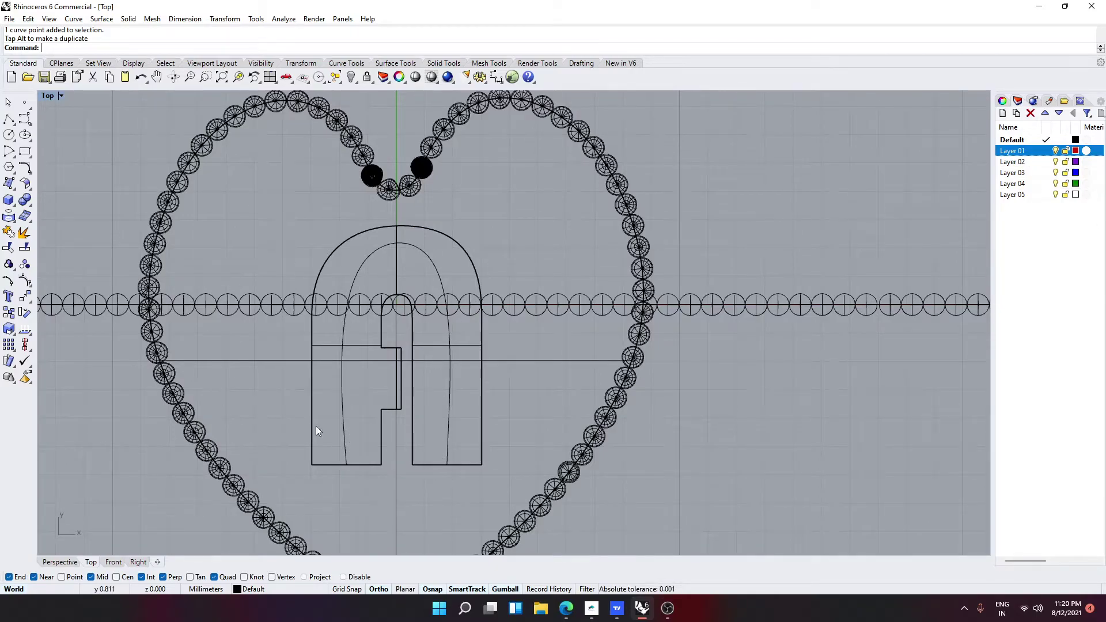
Delete the straight row of spheres with its base line, and remove the guide curve from inside the letter A
{"action": "scroll", "coordinate": [430, 292], "scroll_direction": "down", "scroll_amount": 5}
{"action": "left_click_drag", "start_coordinate": [571, 340], "coordinate": [559, 232]}
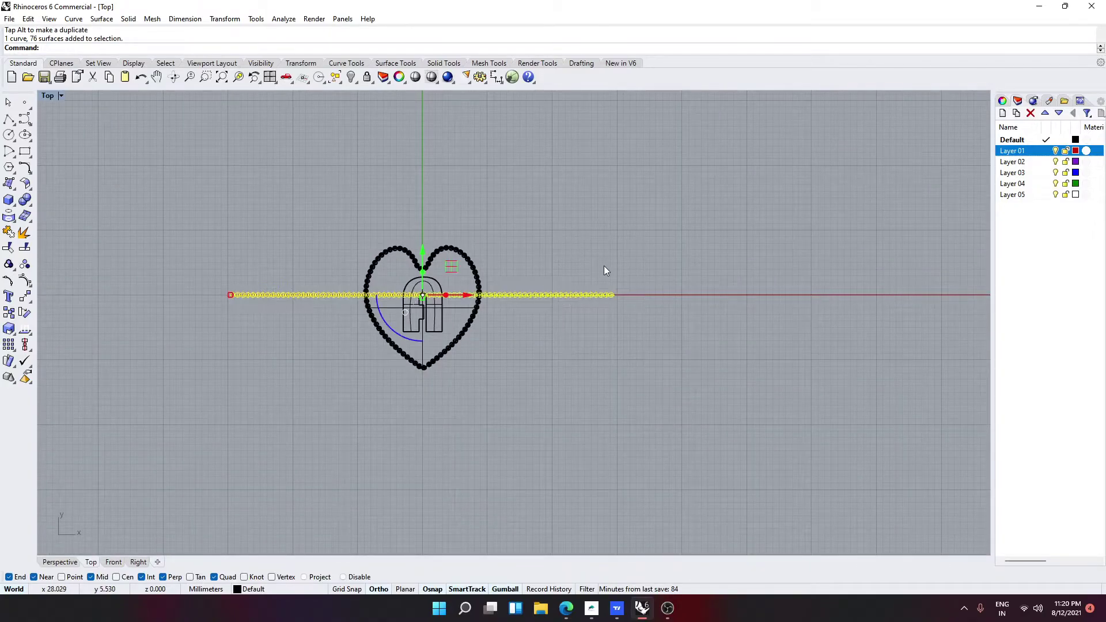
{"action": "key", "text": "Delete"}
{"action": "scroll", "coordinate": [433, 295], "scroll_direction": "up", "scroll_amount": 3}
{"action": "left_click", "coordinate": [432, 296]}
{"action": "key", "text": "Escape"}
Show the hidden ring shank again and check how the beaded heart sits on it in the Perspective view
{"action": "key", "text": "ctrl+shift+h"}
{"action": "left_click", "coordinate": [415, 277]}
{"action": "key", "text": "Return"}
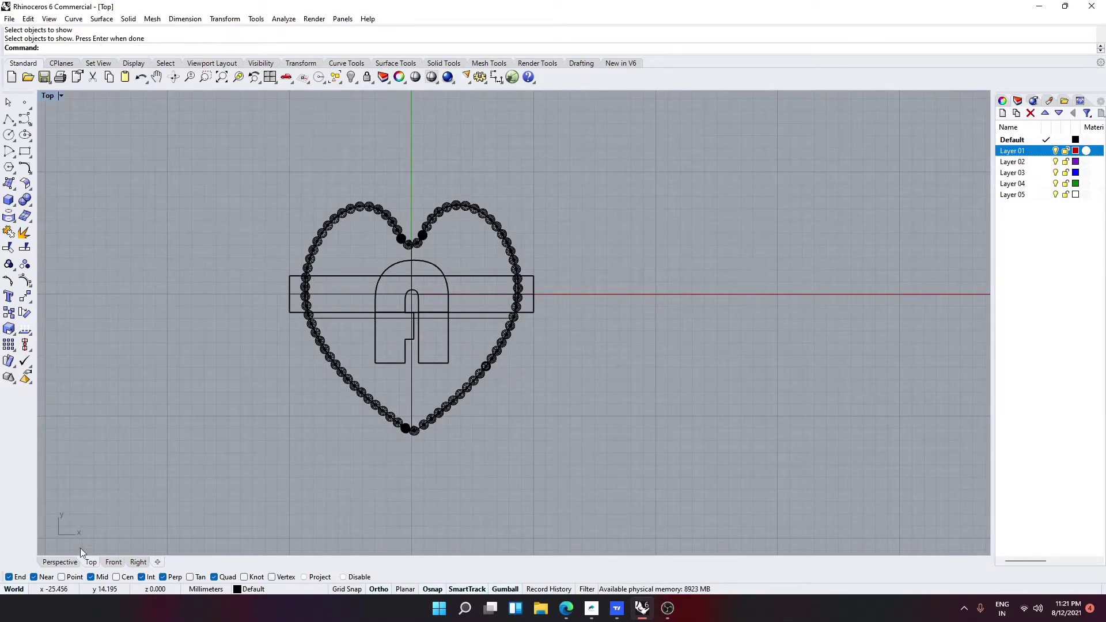
{"action": "left_click", "coordinate": [59, 561]}
{"action": "right_click_drag", "start_coordinate": [512, 403], "coordinate": [509, 269]}
{"action": "scroll", "coordinate": [512, 322], "scroll_direction": "down", "scroll_amount": 3}
{"action": "right_click_drag", "start_coordinate": [513, 378], "coordinate": [483, 420]}
{"action": "scroll", "coordinate": [512, 434], "scroll_direction": "up", "scroll_amount": 2}
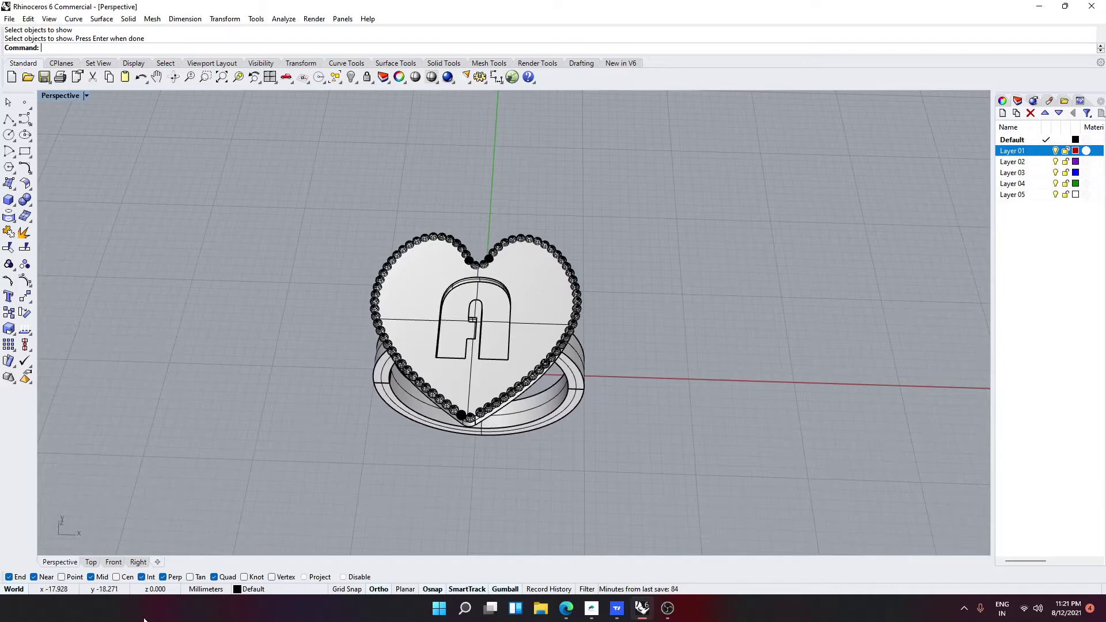
Move the heart plate, its beads and the letter A slightly up in the Top view to centre them over the shank
{"action": "left_click", "coordinate": [89, 561]}
{"action": "scroll", "coordinate": [346, 484], "scroll_direction": "down", "scroll_amount": 3}
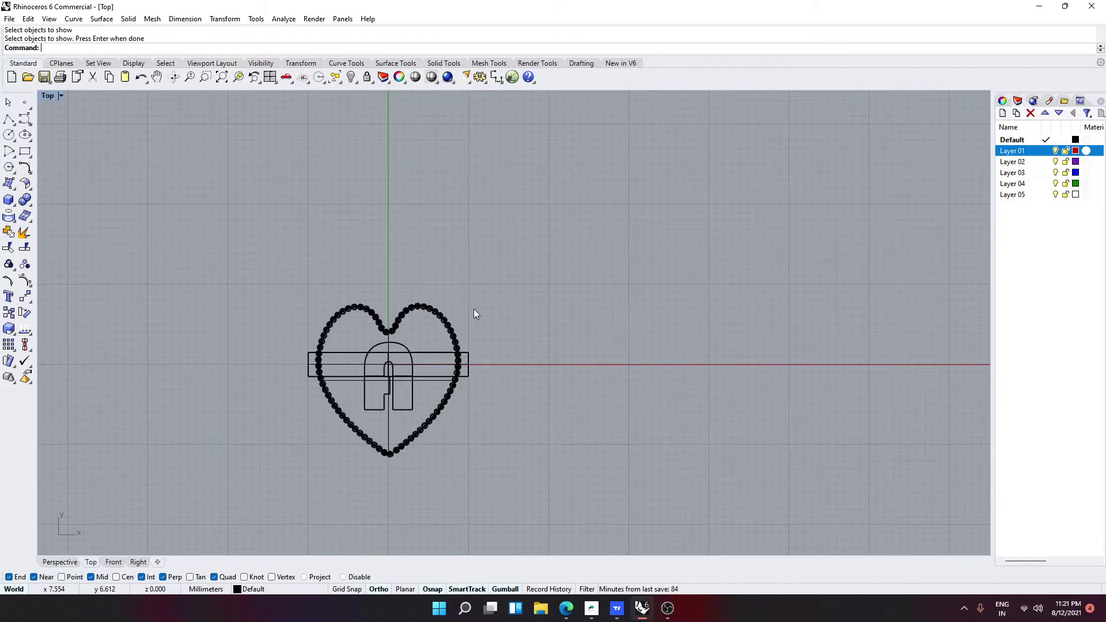
{"action": "key", "text": "ctrl+a"}
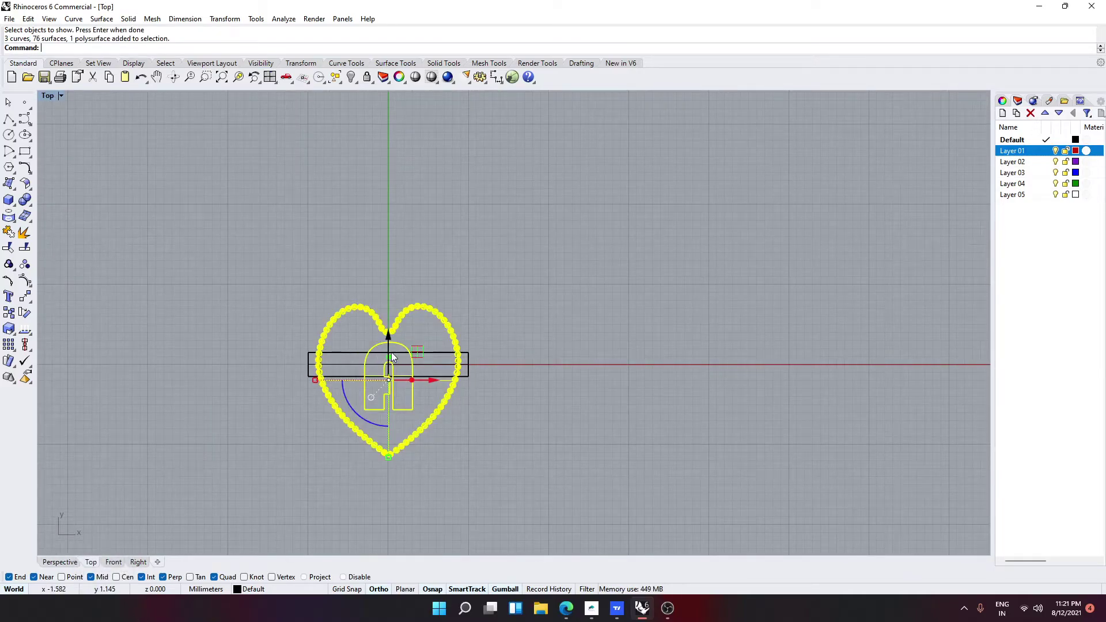
{"action": "key", "text": "Return"}
{"action": "key", "text": "ctrl+a"}
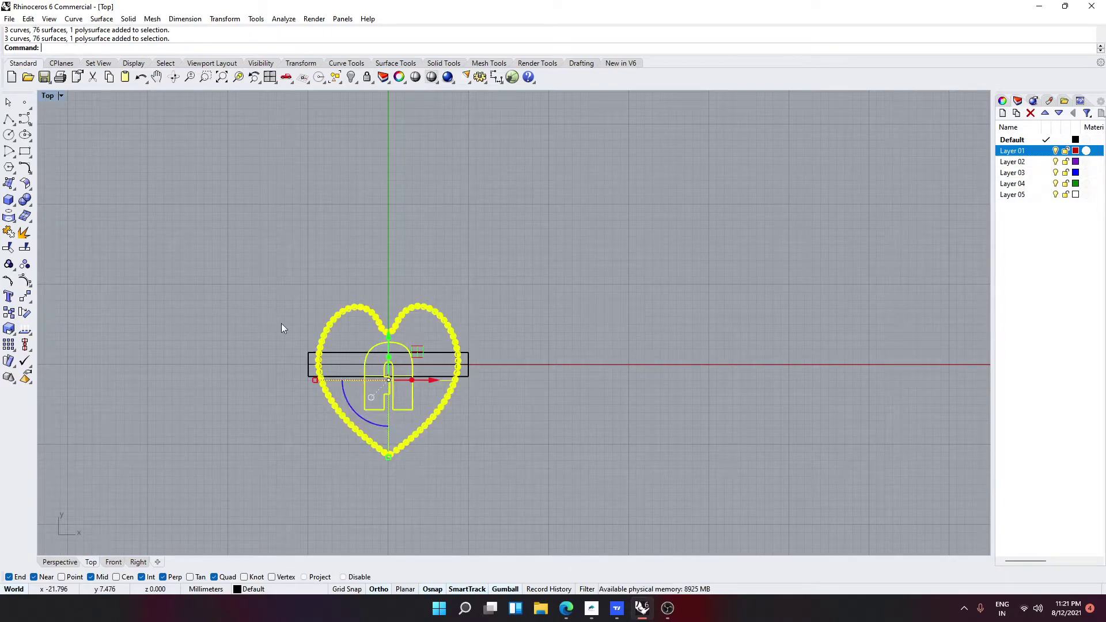
{"action": "left_click_drag", "start_coordinate": [389, 344], "coordinate": [393, 334]}
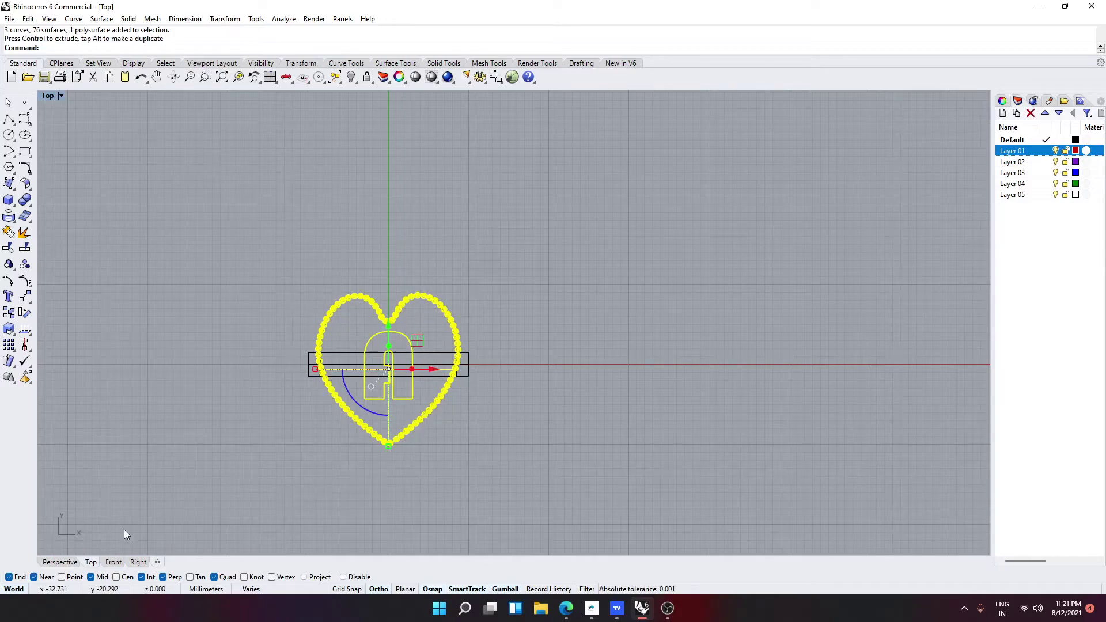
Try to bend the heart top along the shank in the Front view with a non-symmetric Bend, its spine running from centre to shank edge
{"action": "type", "text": "4view"}
{"action": "key", "text": "Return"}
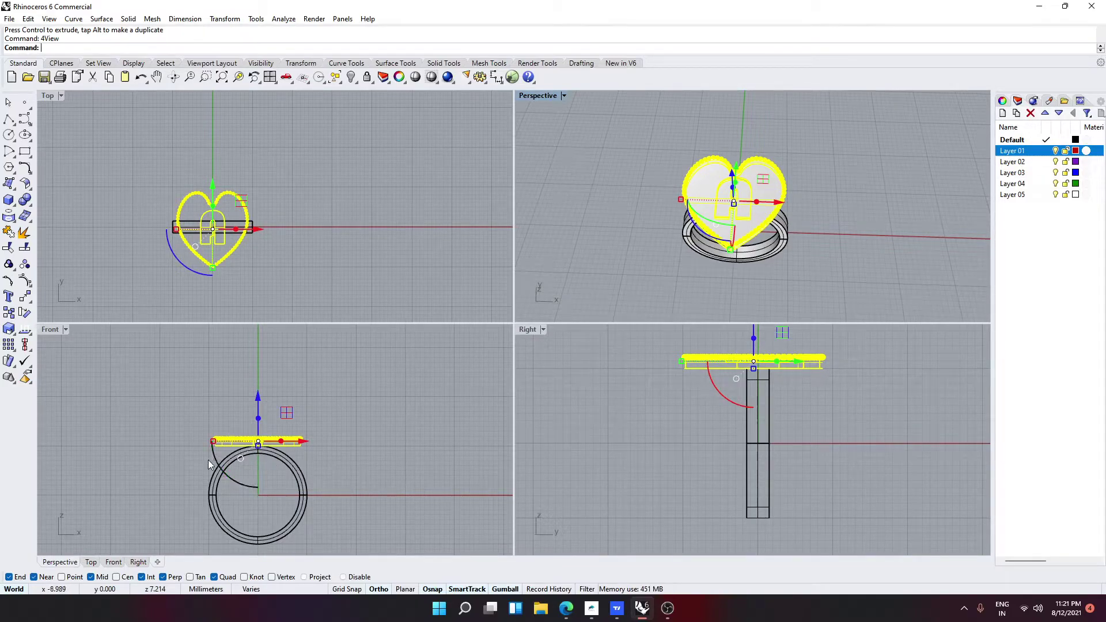
{"action": "scroll", "coordinate": [211, 459], "scroll_direction": "up", "scroll_amount": 5}
{"action": "type", "text": "b"}
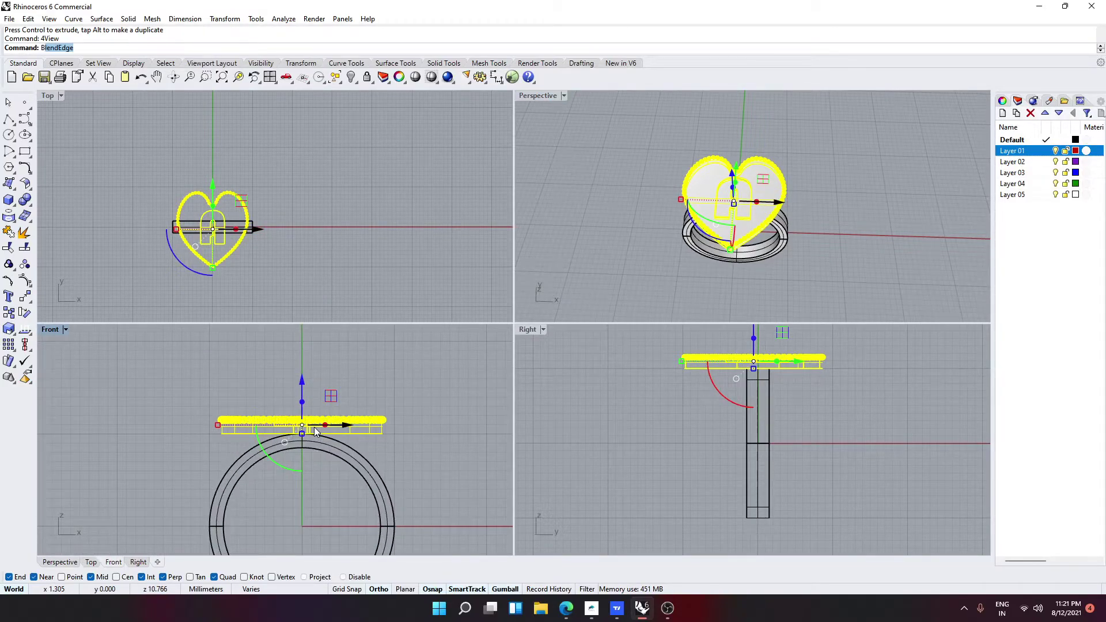
{"action": "type", "text": "en"}
{"action": "key", "text": "Return"}
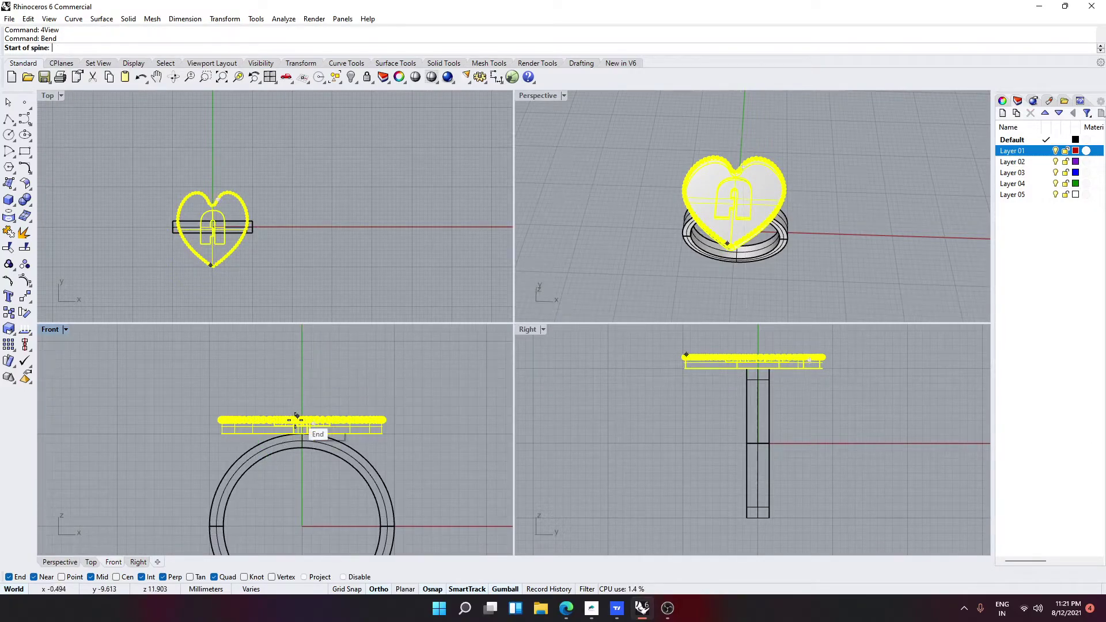
{"action": "left_click", "coordinate": [302, 417]}
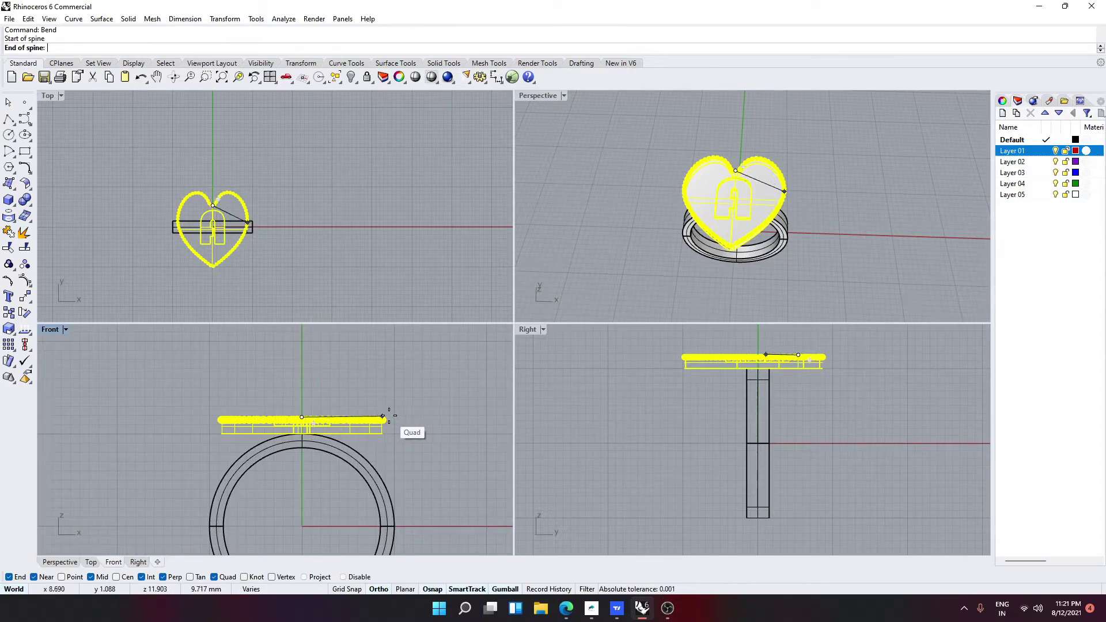
{"action": "left_click", "coordinate": [394, 420]}
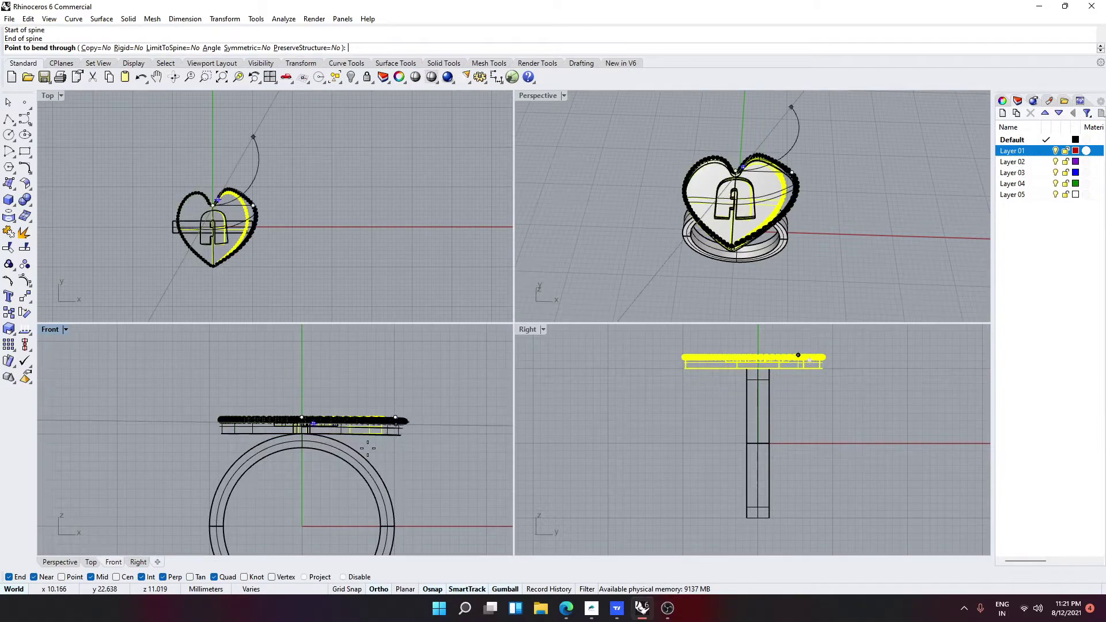
{"action": "left_click", "coordinate": [429, 588]}
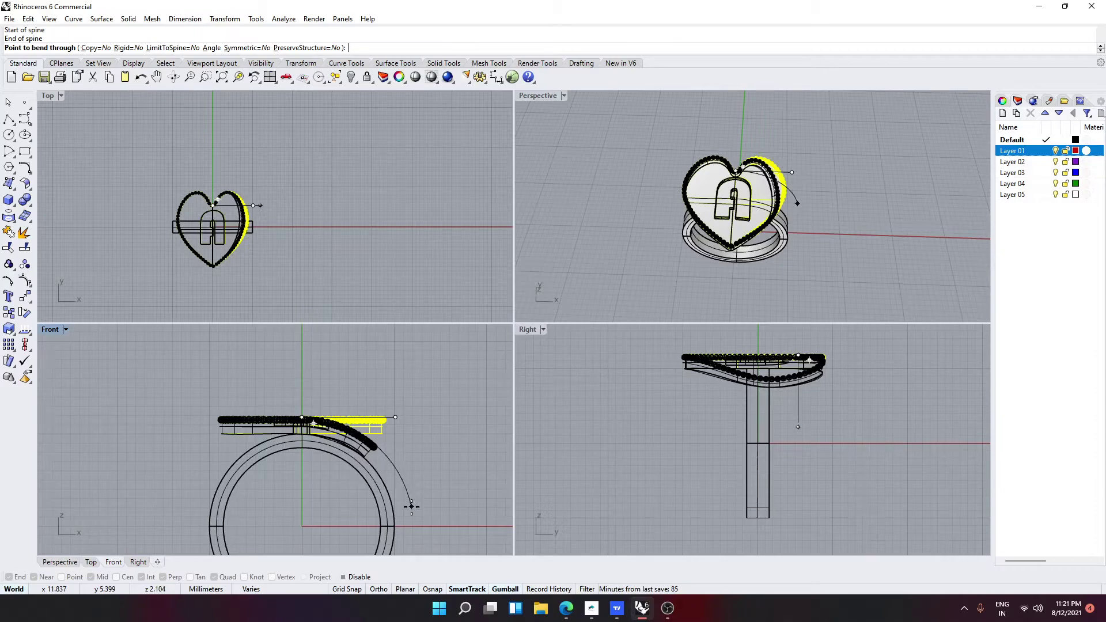
{"action": "left_click", "coordinate": [411, 506]}
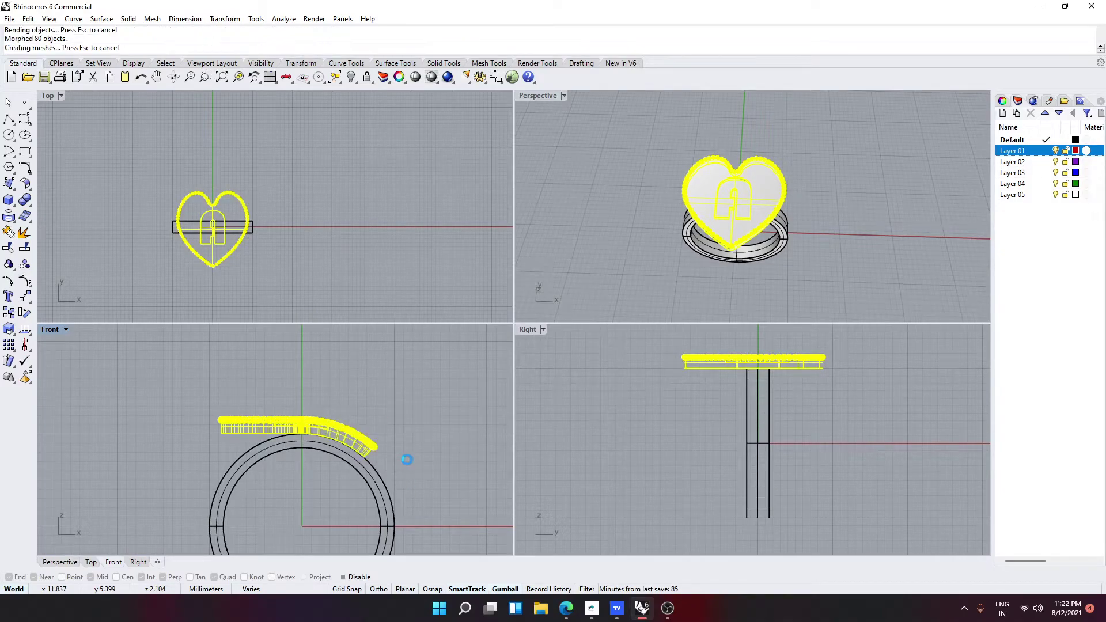
{"action": "double_click", "coordinate": [53, 329]}
{"action": "key", "text": "ctrl+z"}
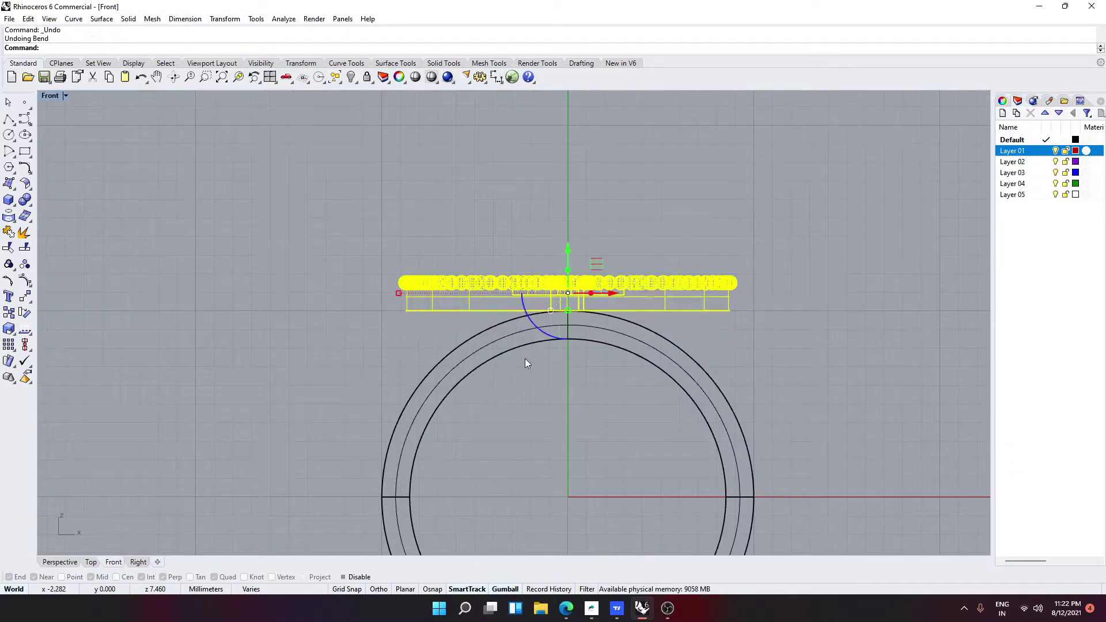
Bend the heart top around the shank's outer curve in the Front view, from its top centre to the shank edge, with Symmetric set to Yes
{"action": "type", "text": "Bend"}
{"action": "key", "text": "Return"}
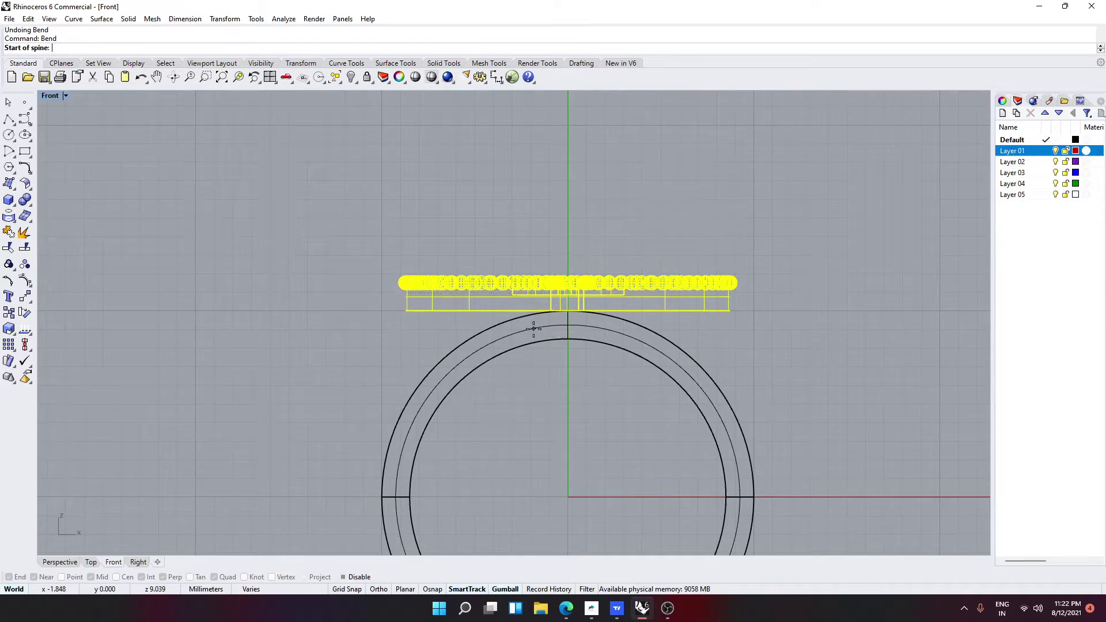
{"action": "left_click", "coordinate": [567, 276]}
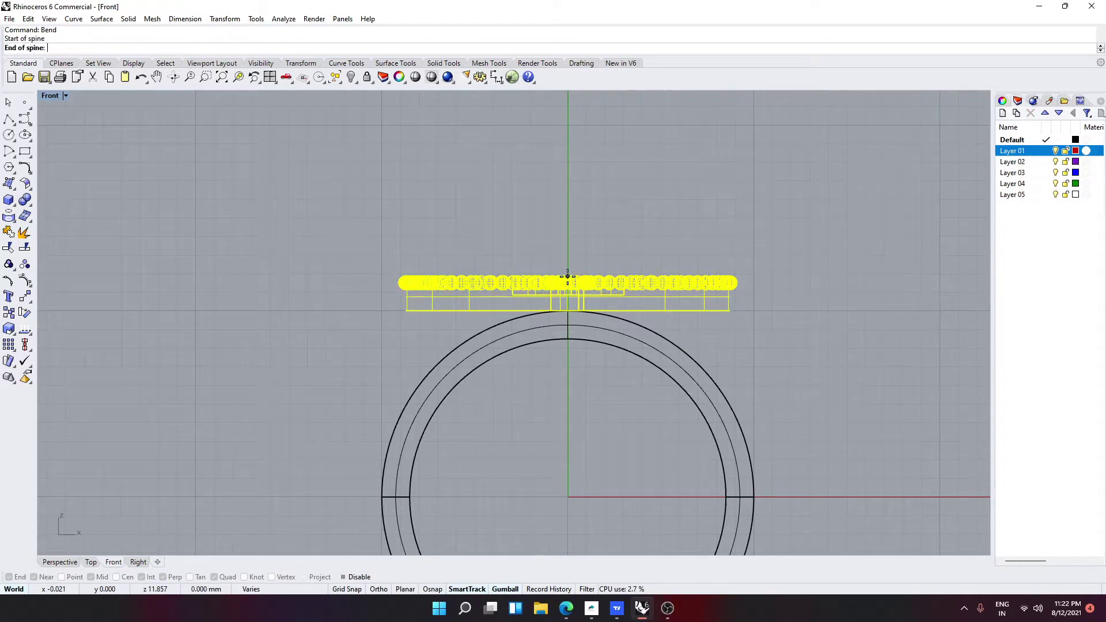
{"action": "left_click", "coordinate": [755, 275]}
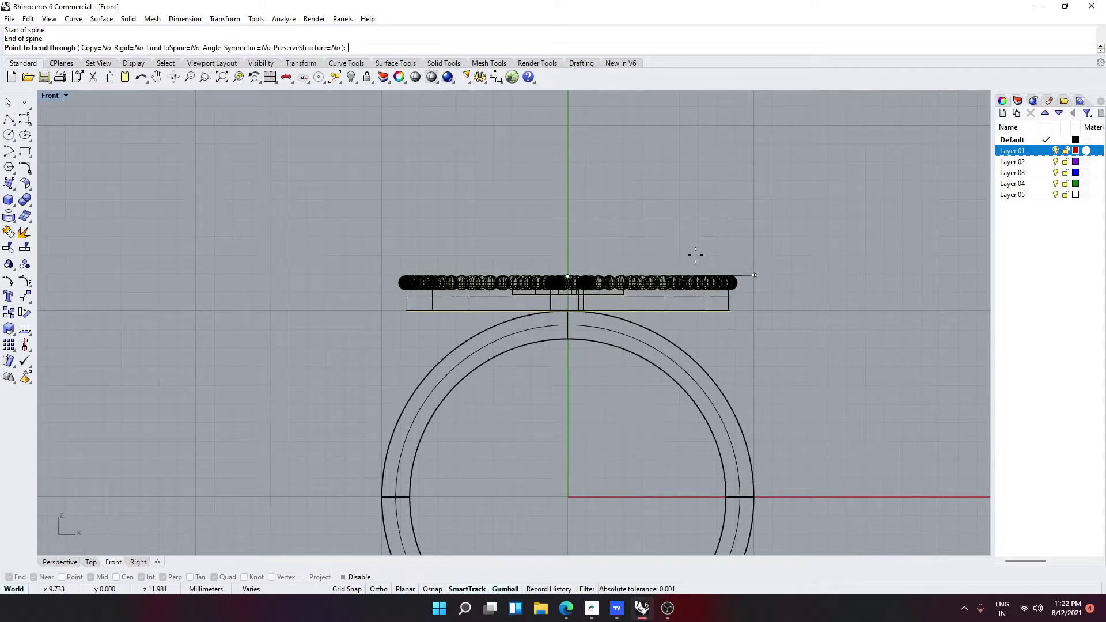
{"action": "left_click", "coordinate": [264, 49]}
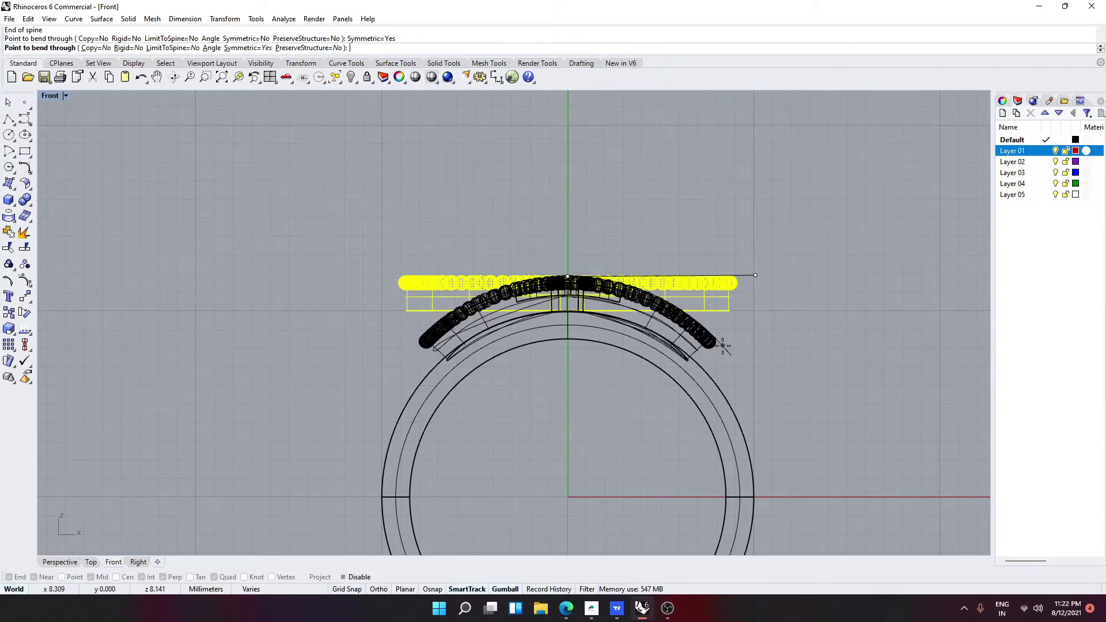
{"action": "left_click", "coordinate": [723, 345]}
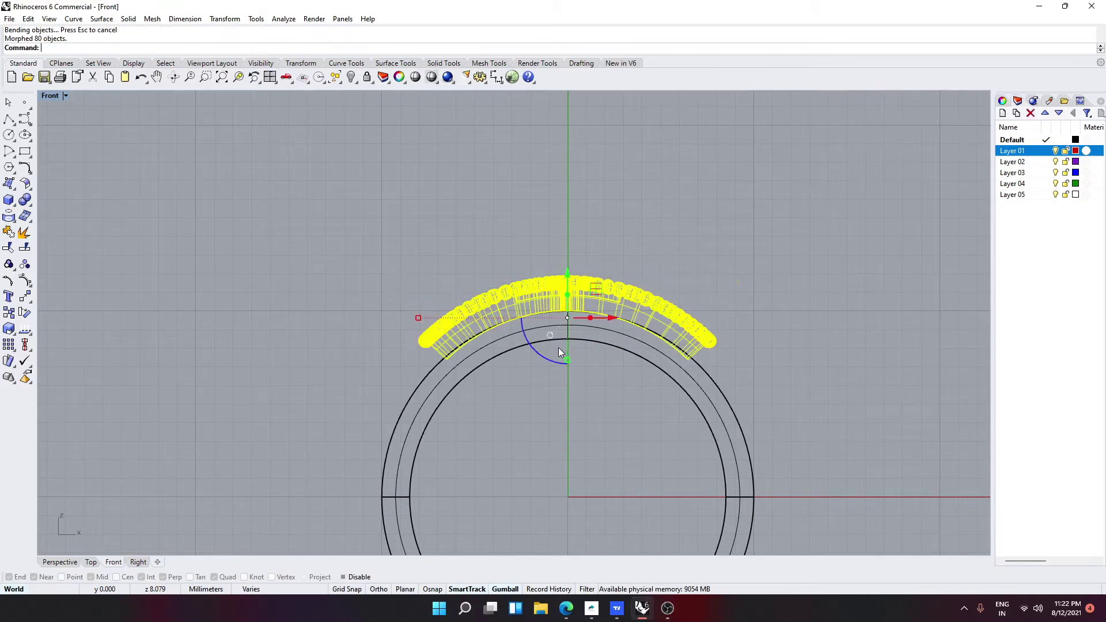
{"action": "key", "text": "Escape"}
Delete the leftover curve on the bent heart top in the Perspective view
{"action": "left_click", "coordinate": [43, 566]}
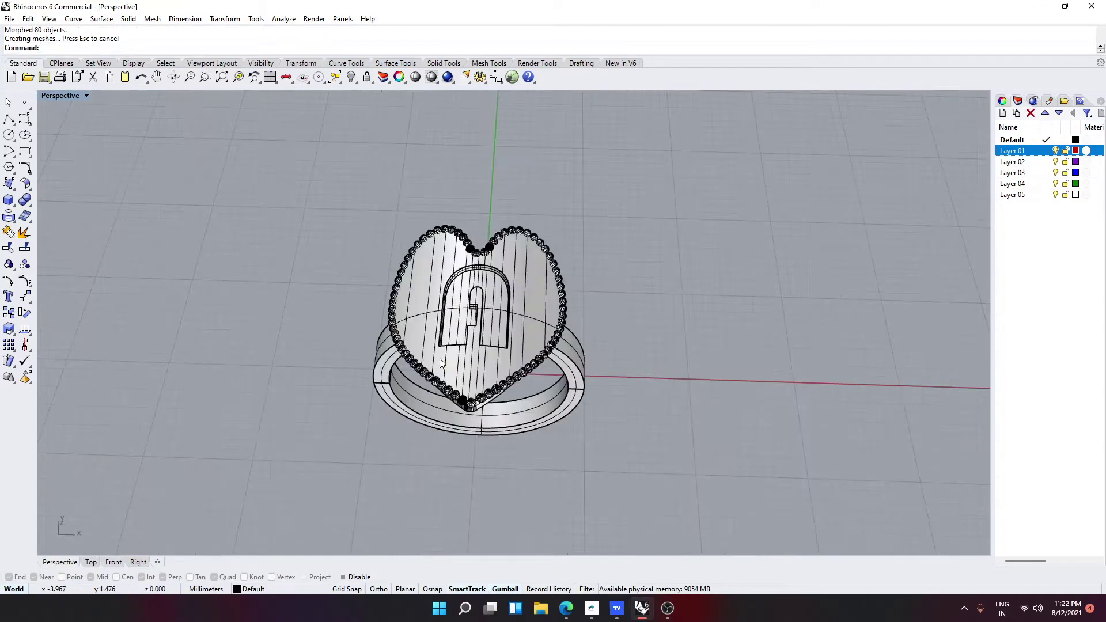
{"action": "mouse_move", "coordinate": [495, 346]}
{"action": "right_mouse_down"}
{"action": "mouse_move", "coordinate": [441, 378]}
{"action": "mouse_move", "coordinate": [301, 313]}
{"action": "mouse_move", "coordinate": [654, 299]}
{"action": "mouse_move", "coordinate": [188, 347]}
{"action": "mouse_move", "coordinate": [136, 434]}
{"action": "mouse_move", "coordinate": [299, 528]}
{"action": "mouse_move", "coordinate": [490, 399]}
{"action": "mouse_move", "coordinate": [600, 361]}
{"action": "mouse_move", "coordinate": [708, 439]}
{"action": "mouse_move", "coordinate": [795, 469]}
{"action": "mouse_move", "coordinate": [911, 384]}
{"action": "mouse_move", "coordinate": [896, 306]}
{"action": "mouse_move", "coordinate": [750, 306]}
{"action": "mouse_move", "coordinate": [697, 292]}
{"action": "mouse_move", "coordinate": [777, 266]}
{"action": "mouse_move", "coordinate": [797, 284]}
{"action": "mouse_move", "coordinate": [766, 331]}
{"action": "right_mouse_up"}
{"action": "right_click_drag", "start_coordinate": [574, 412], "coordinate": [534, 403]}
{"action": "left_click", "coordinate": [499, 386]}
{"action": "left_click_drag", "start_coordinate": [309, 323], "coordinate": [683, 438]}
{"action": "key", "text": "Delete"}
Move everything except the shank down in the Front view so that the bent heart top sinks into the shank
{"action": "key", "text": "ctrl+a"}
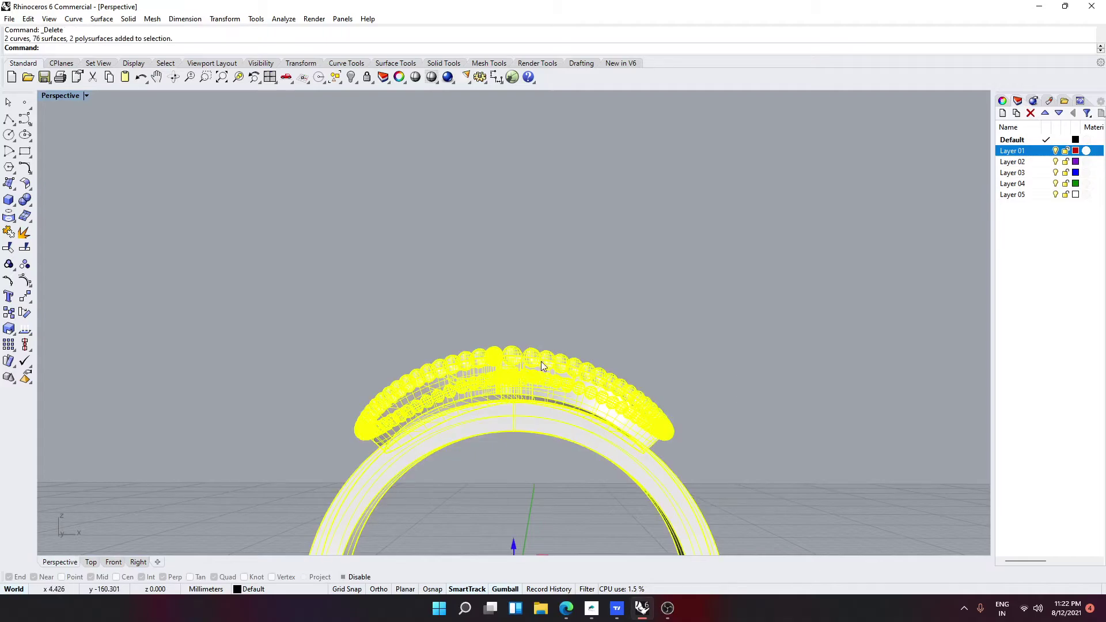
{"action": "left_click", "coordinate": [649, 454], "text": "ctrl"}
{"action": "left_click", "coordinate": [112, 562]}
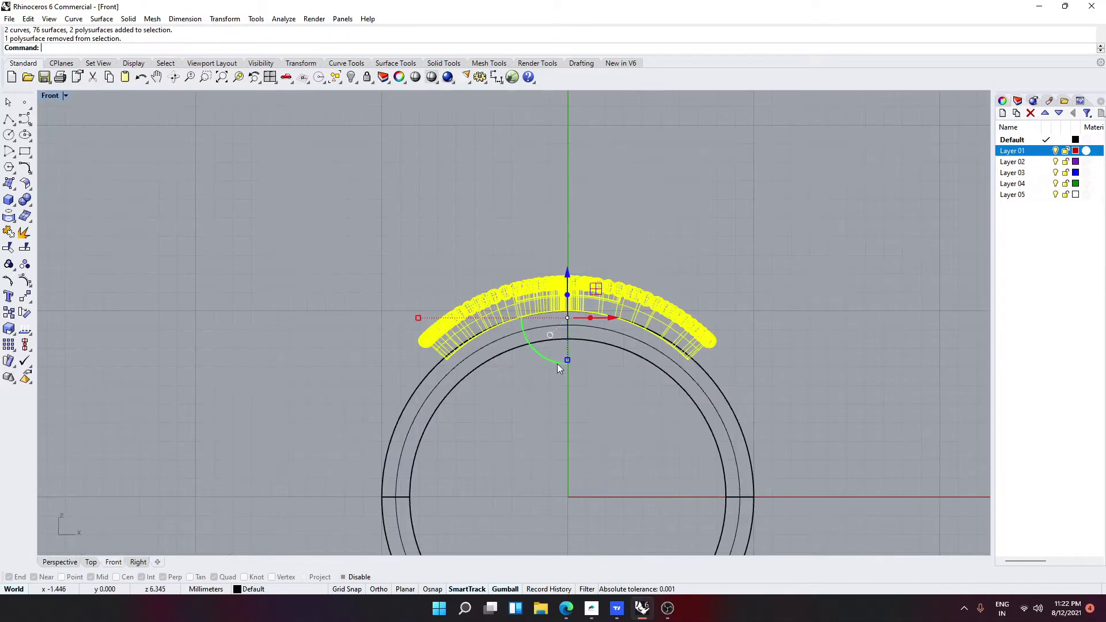
{"action": "left_click_drag", "start_coordinate": [576, 285], "coordinate": [577, 304]}
{"action": "key", "text": "Escape"}
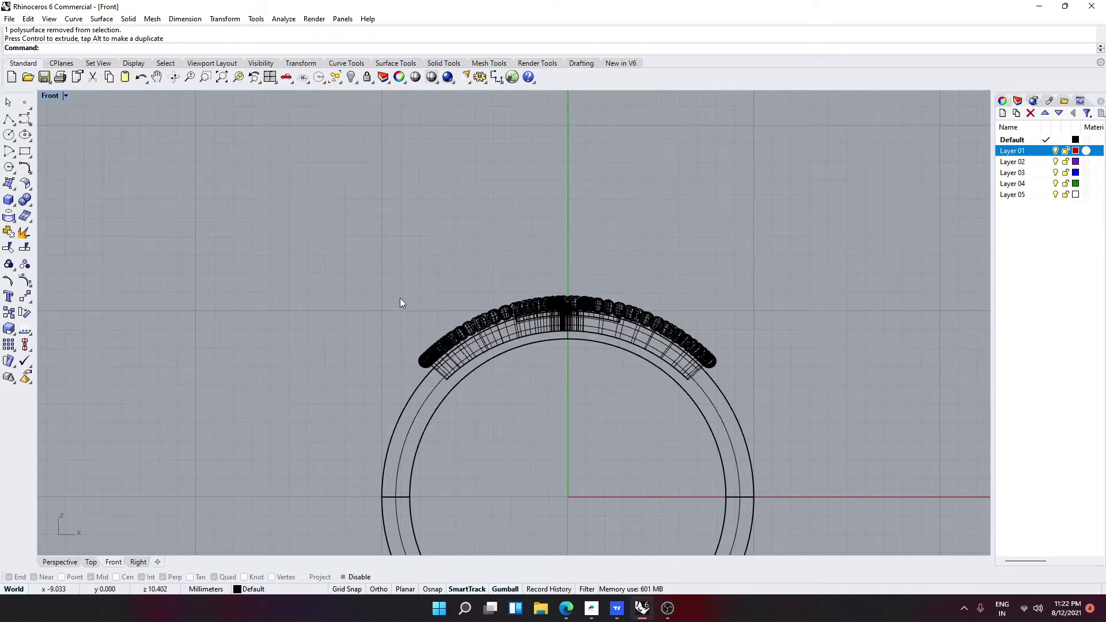
Check the heart's seat from below, and lower everything except the shank further until the bead tops are level with the shank's outer top
{"action": "left_click", "coordinate": [90, 562]}
{"action": "left_click", "coordinate": [59, 562]}
{"action": "right_click_drag", "start_coordinate": [416, 421], "coordinate": [511, 366]}
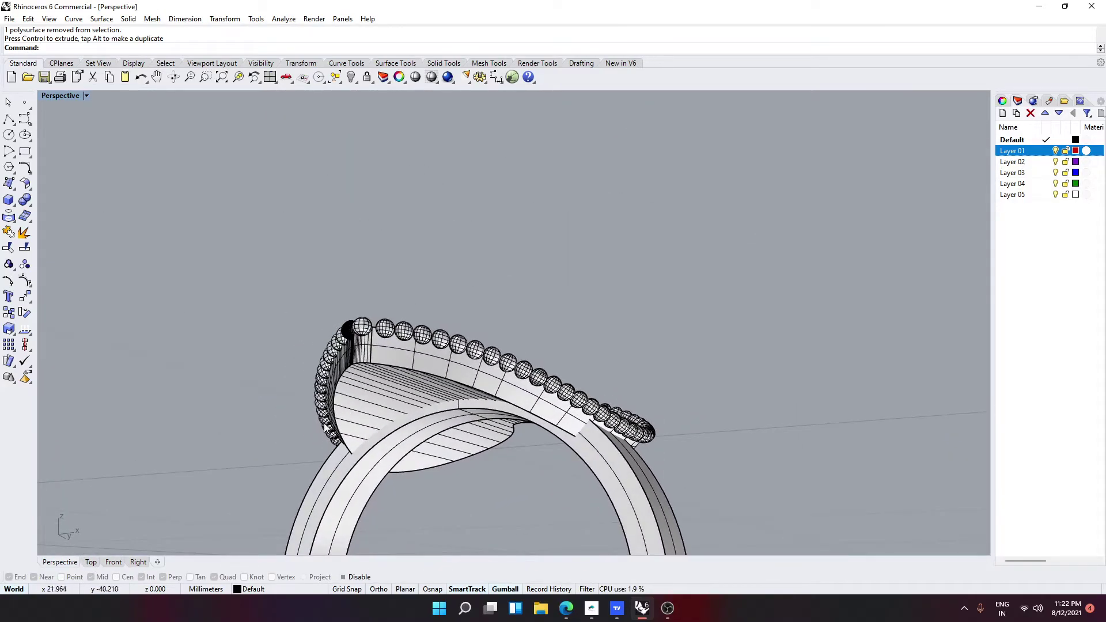
{"action": "left_click", "coordinate": [90, 562]}
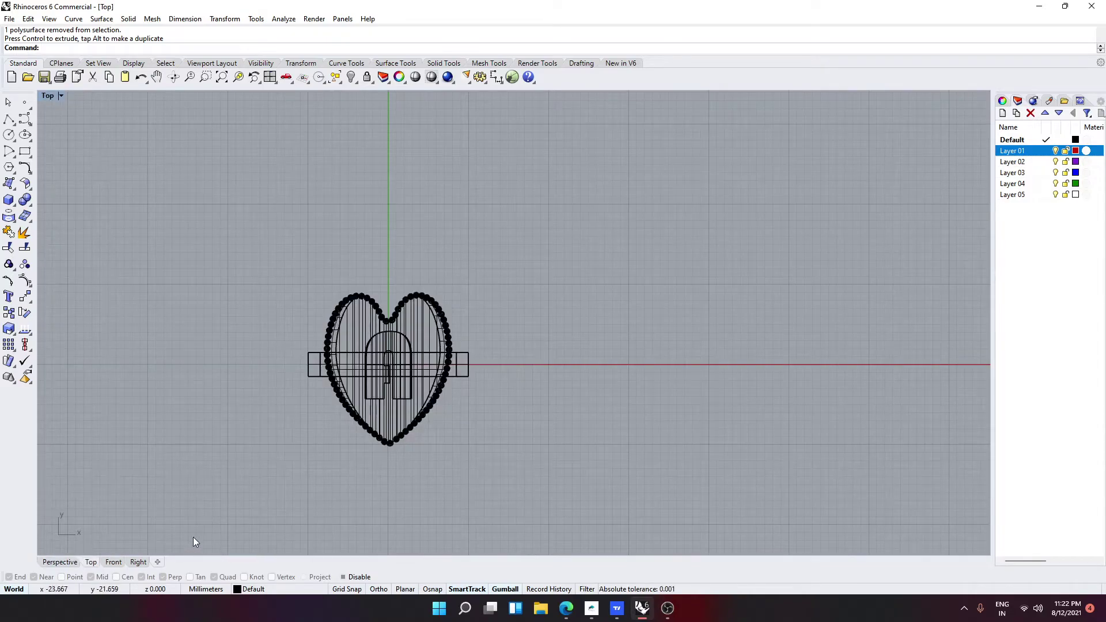
{"action": "left_click", "coordinate": [113, 562]}
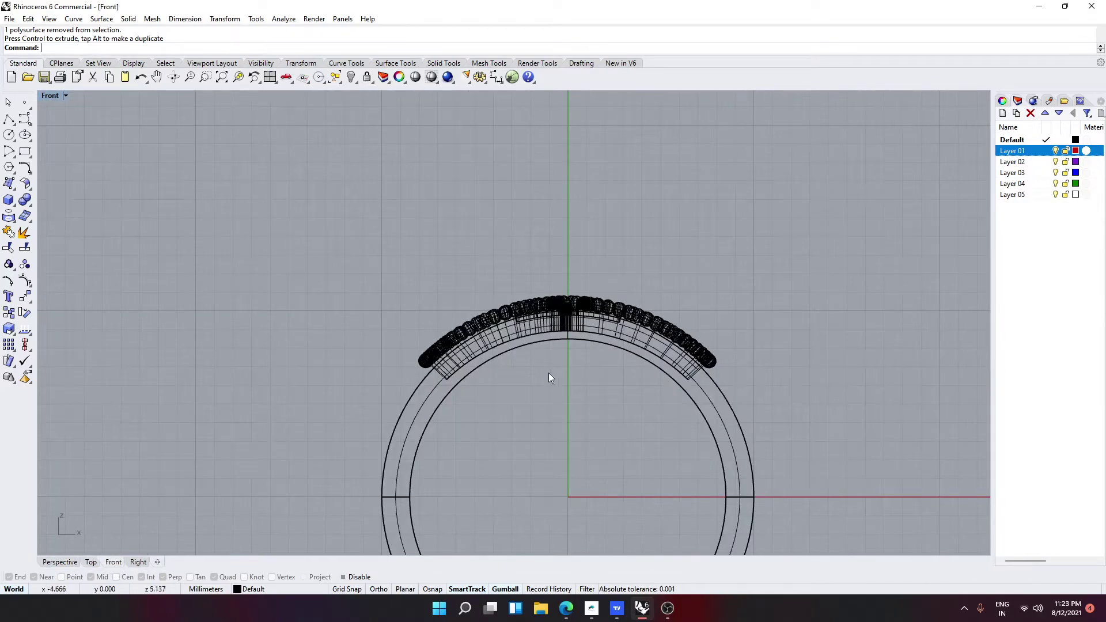
{"action": "left_click", "coordinate": [592, 326]}
{"action": "key", "text": "Escape"}
{"action": "key", "text": "ctrl+a"}
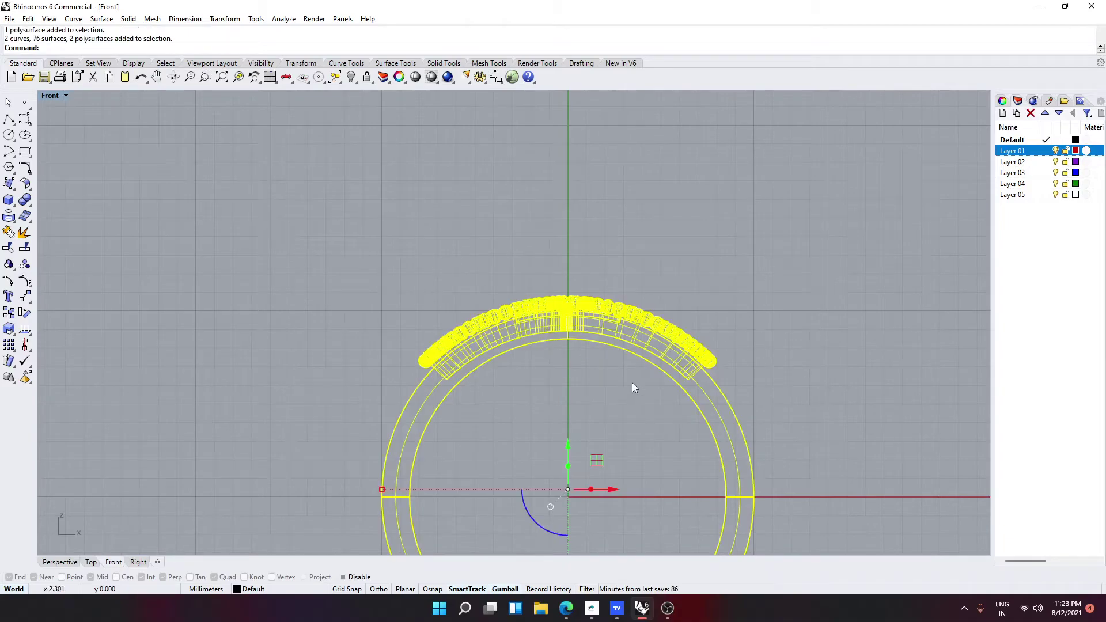
{"action": "left_click", "coordinate": [703, 417], "text": "ctrl"}
{"action": "left_click_drag", "start_coordinate": [569, 302], "coordinate": [580, 321]}
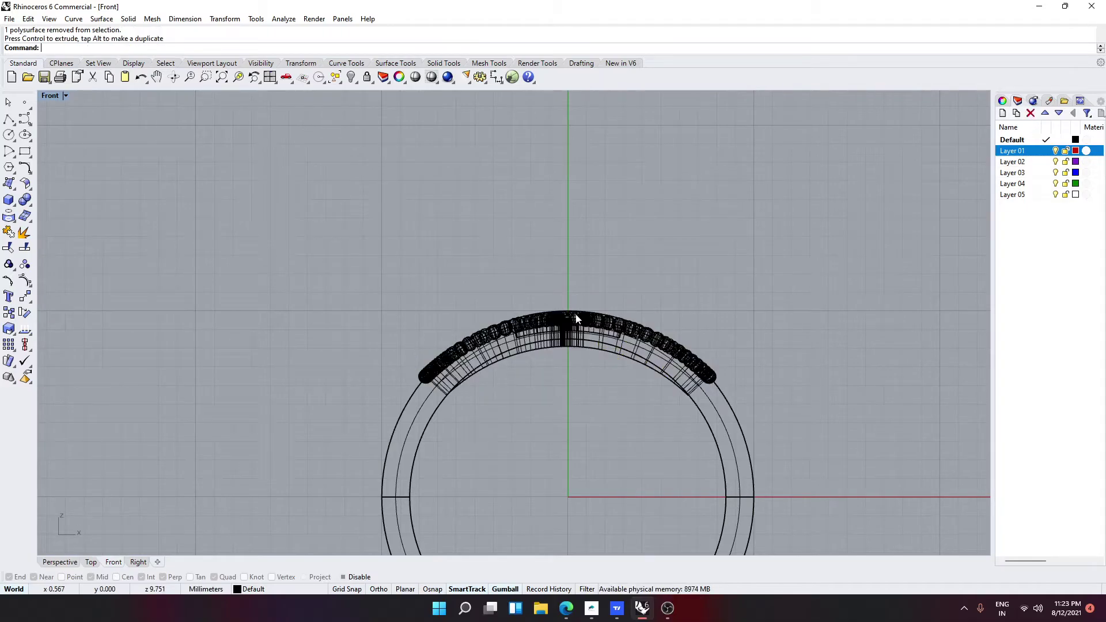
Undo the heart top's lowering and its bend in the Front view, back to the flat heart top above the shank
{"action": "key", "text": "ctrl+z"}
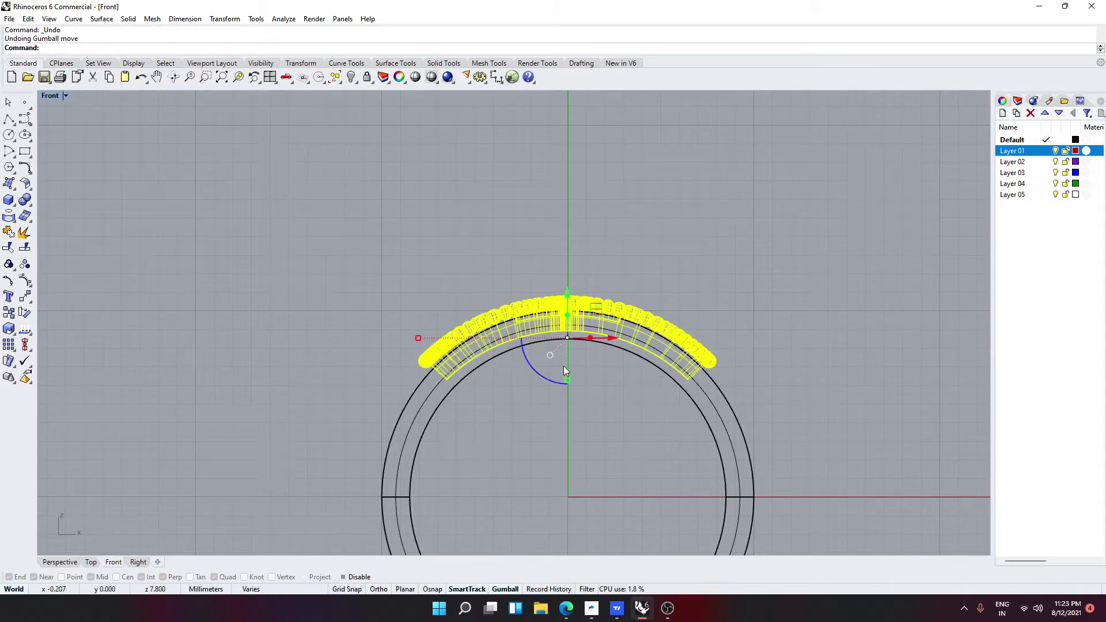
{"action": "left_click_drag", "start_coordinate": [567, 379], "coordinate": [568, 386]}
{"action": "left_click_drag", "start_coordinate": [568, 311], "coordinate": [573, 323]}
{"action": "key", "text": "ctrl+z"}
{"action": "key", "text": "ctrl+z"}
{"action": "key", "text": "ctrl+z"}
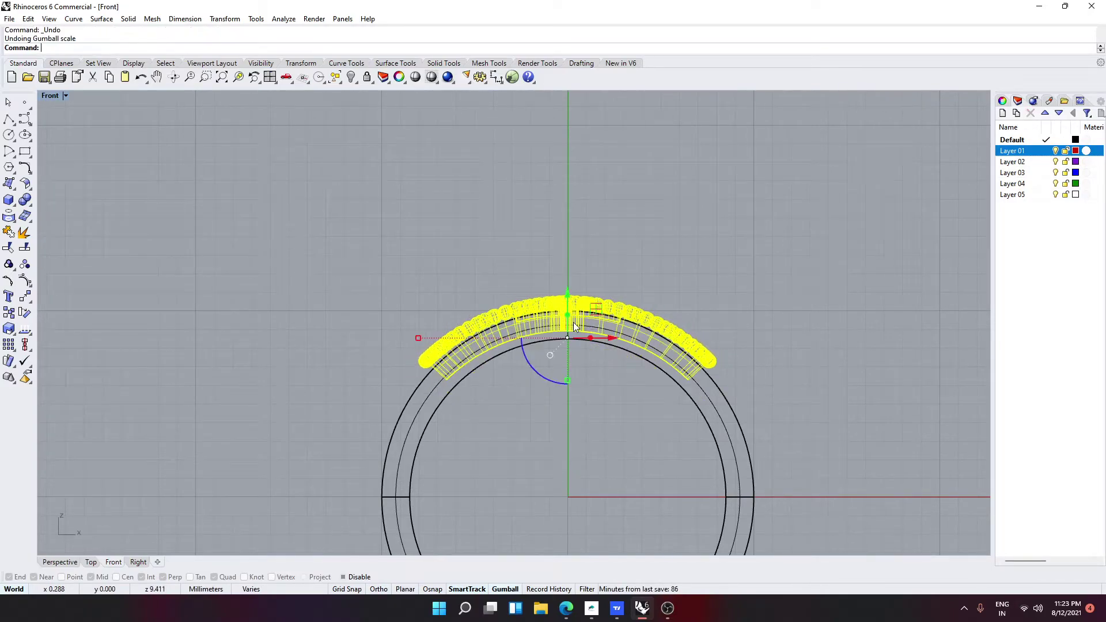
{"action": "left_click_drag", "start_coordinate": [569, 315], "coordinate": [568, 325]}
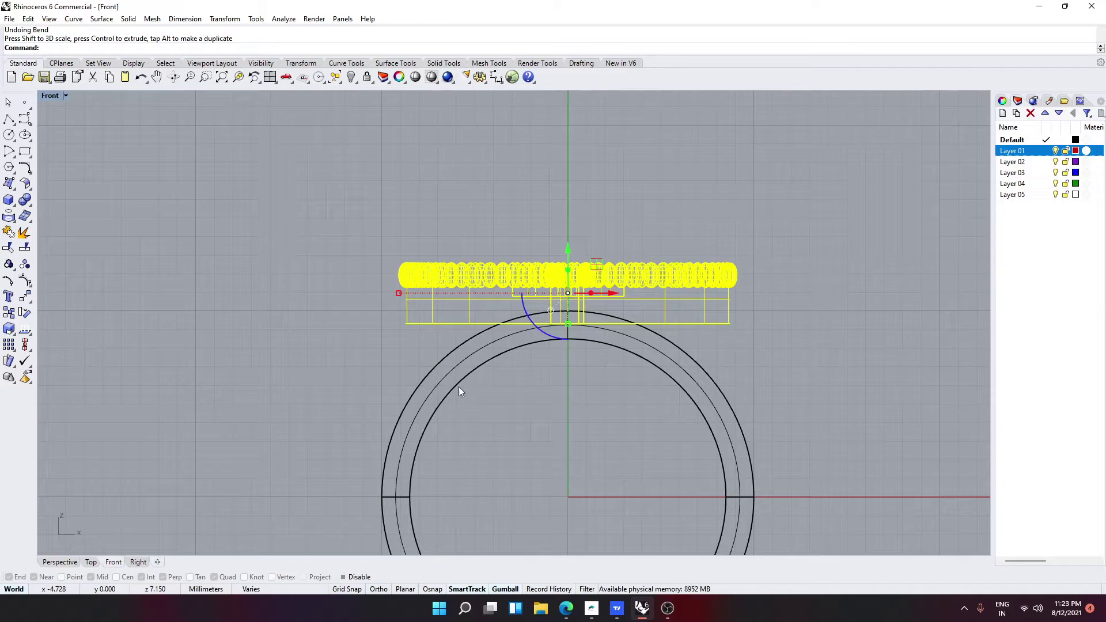
{"action": "left_click", "coordinate": [207, 522]}
Bend the flat heart top gently downward in the Front view, from its top centre past its edge, with Symmetric set to Yes
{"action": "left_click_drag", "start_coordinate": [865, 279], "coordinate": [296, 171]}
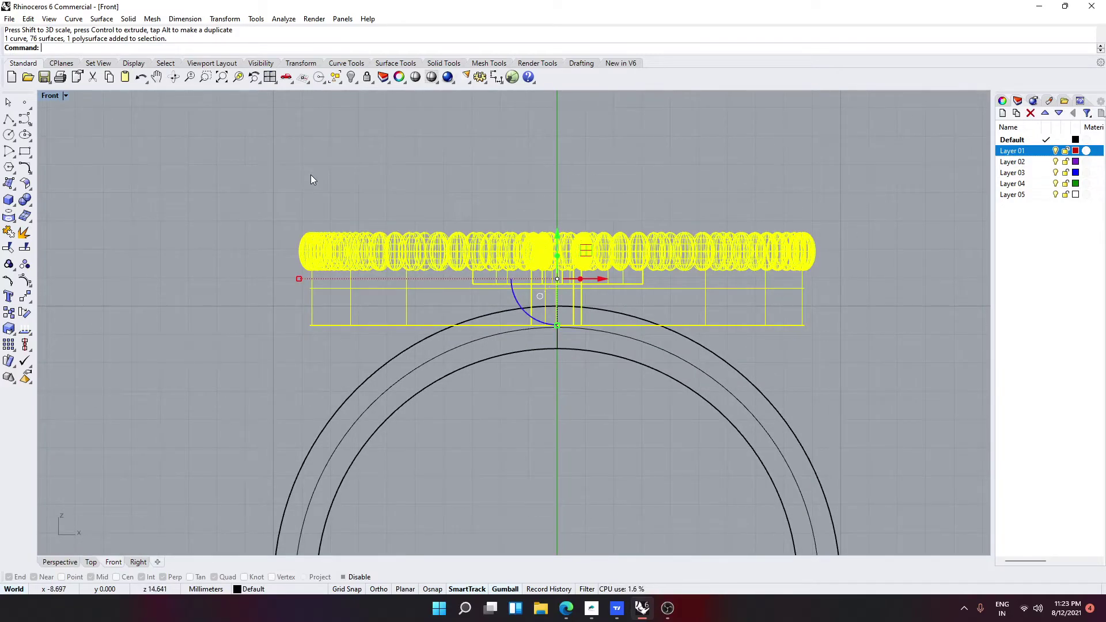
{"action": "key", "text": "Return"}
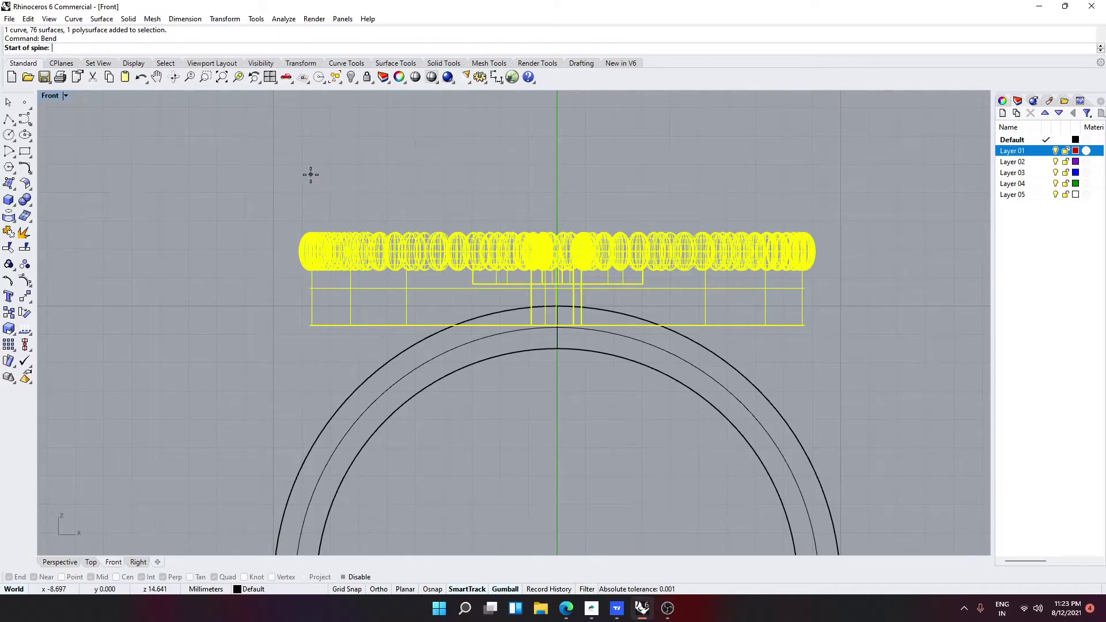
{"action": "left_click", "coordinate": [555, 233]}
{"action": "left_click", "coordinate": [853, 234]}
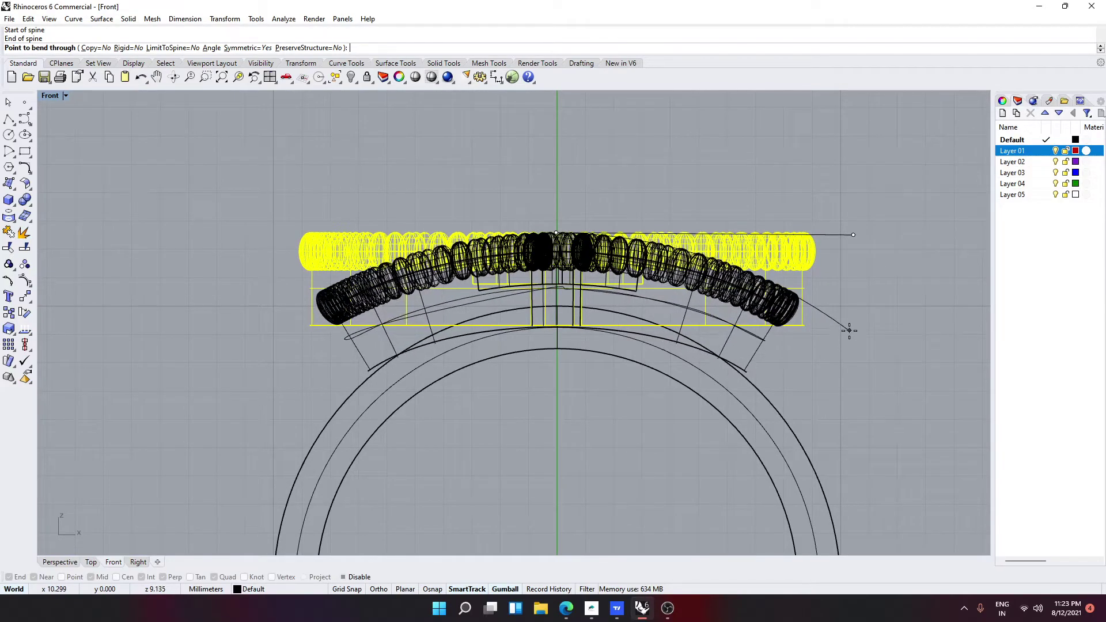
{"action": "left_click", "coordinate": [848, 330]}
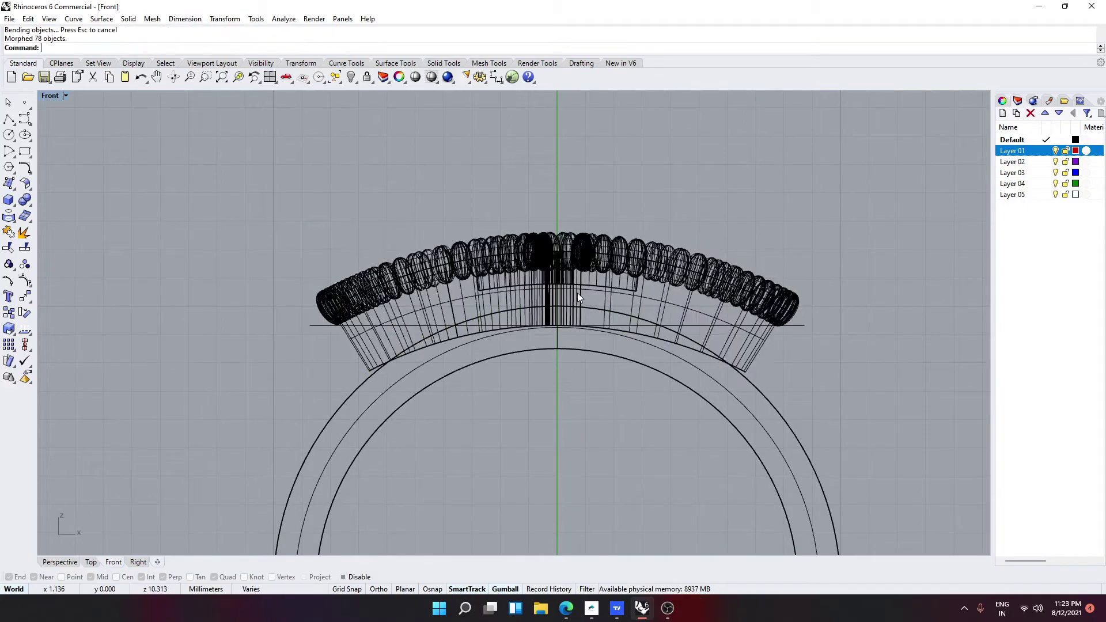
Move the bent heart top and its beads down without the shank until the bead tops reach the shank's outer top
{"action": "key", "text": "ctrl+a"}
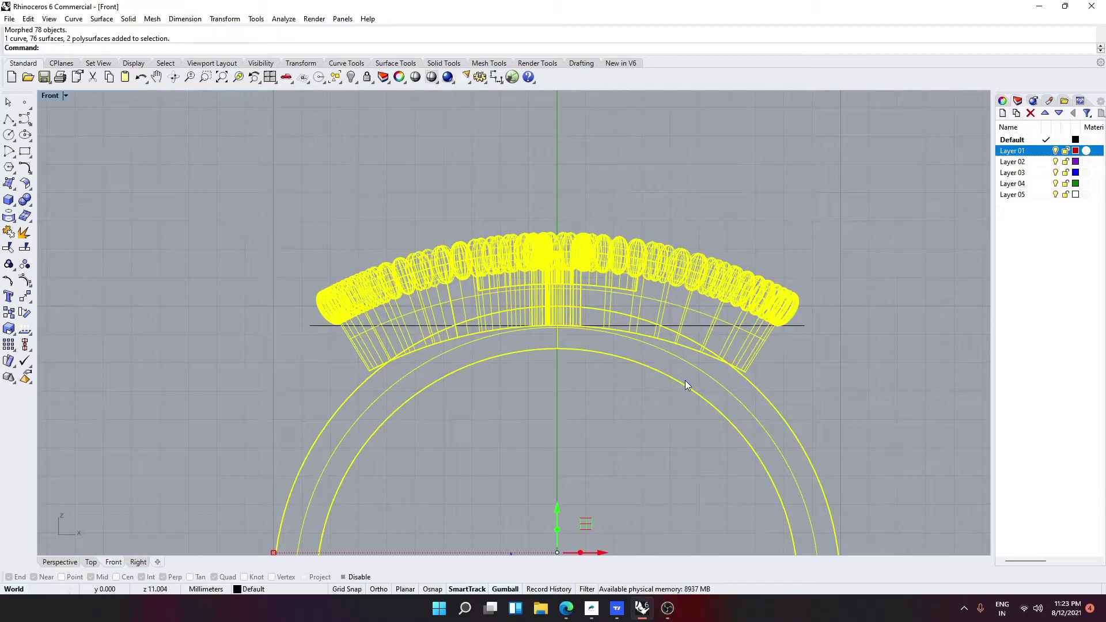
{"action": "left_click", "coordinate": [685, 382], "text": "ctrl"}
{"action": "left_click_drag", "start_coordinate": [559, 259], "coordinate": [575, 332]}
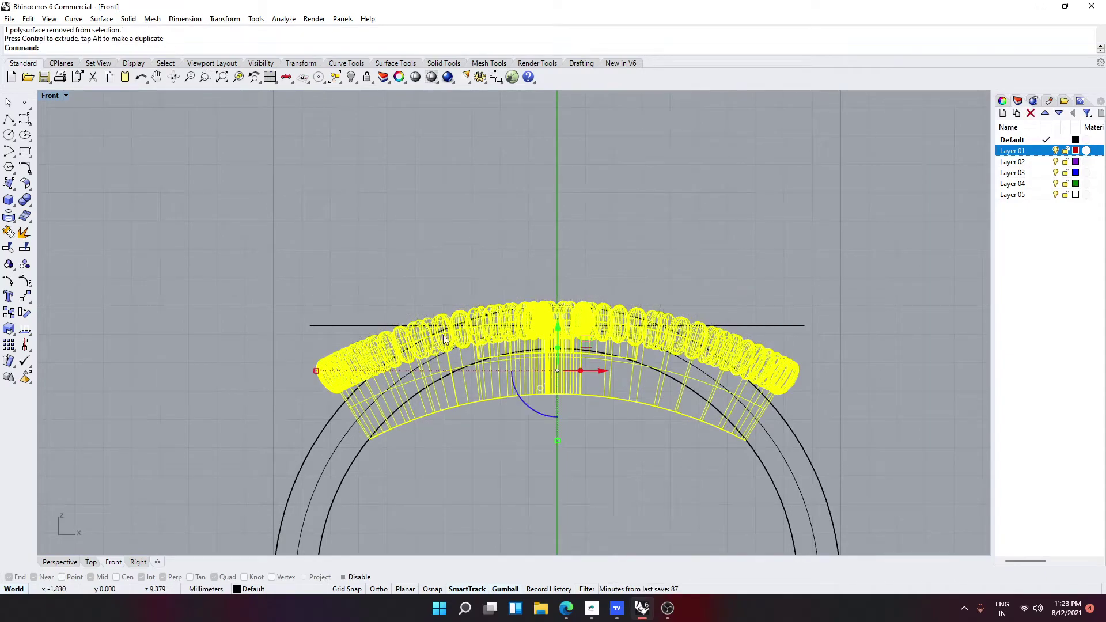
{"action": "key", "text": "Escape"}
Split the shank with the bent heart top using BooleanSplit in the Perspective view
{"action": "left_click", "coordinate": [59, 562]}
{"action": "right_click_drag", "start_coordinate": [593, 415], "coordinate": [547, 410]}
{"action": "scroll", "coordinate": [550, 406], "scroll_direction": "up", "scroll_amount": 4}
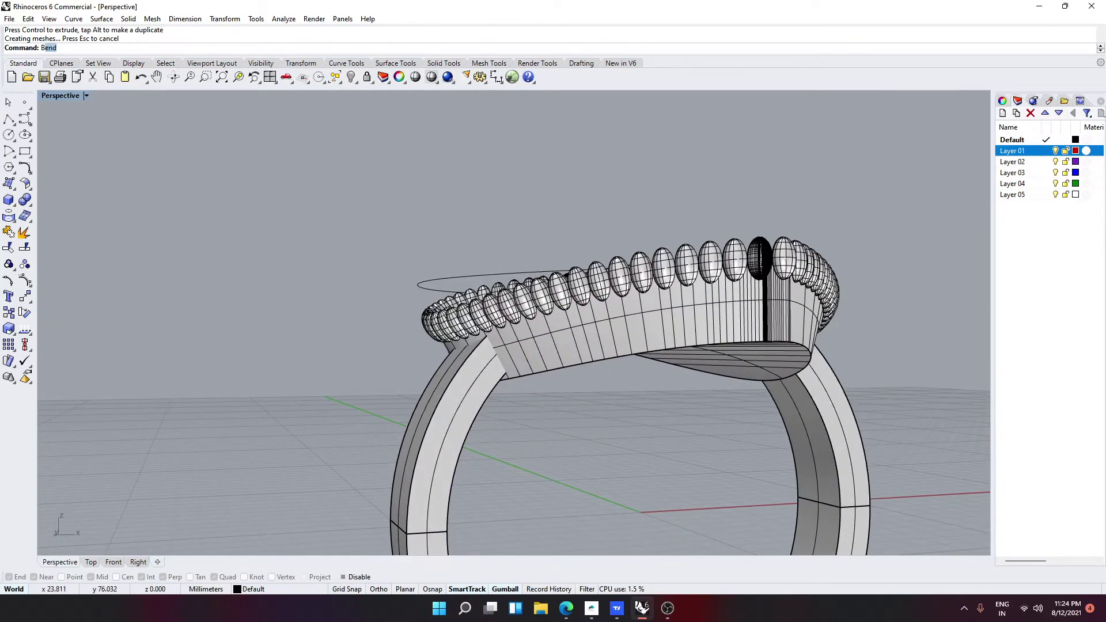
{"action": "type", "text": "oo"}
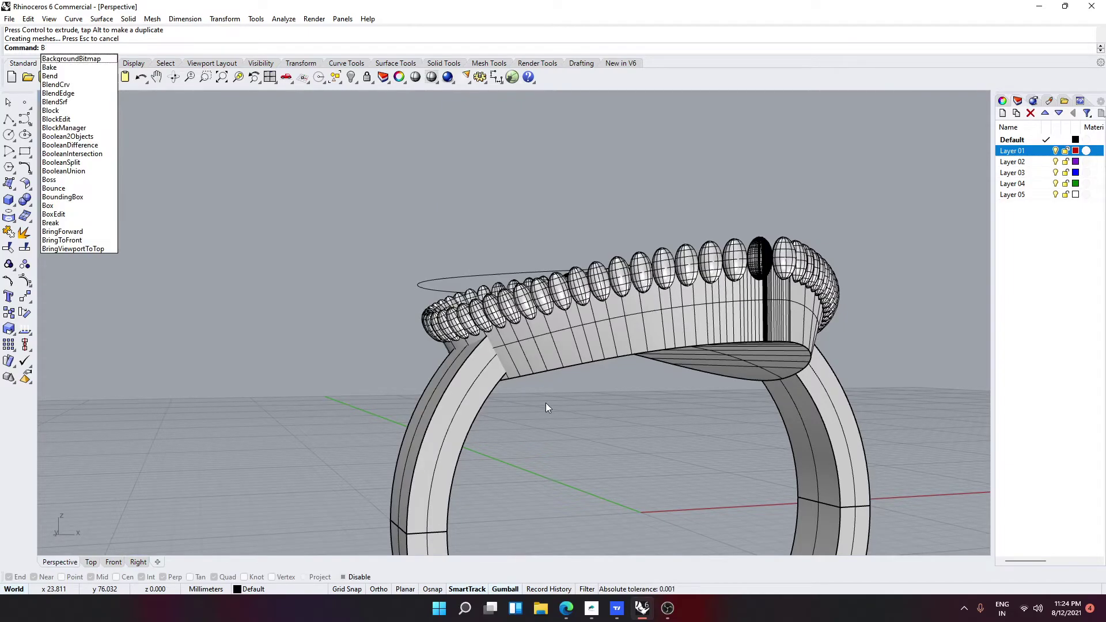
{"action": "key", "text": "Down"}
{"action": "key", "text": "Down"}
{"action": "key", "text": "Down"}
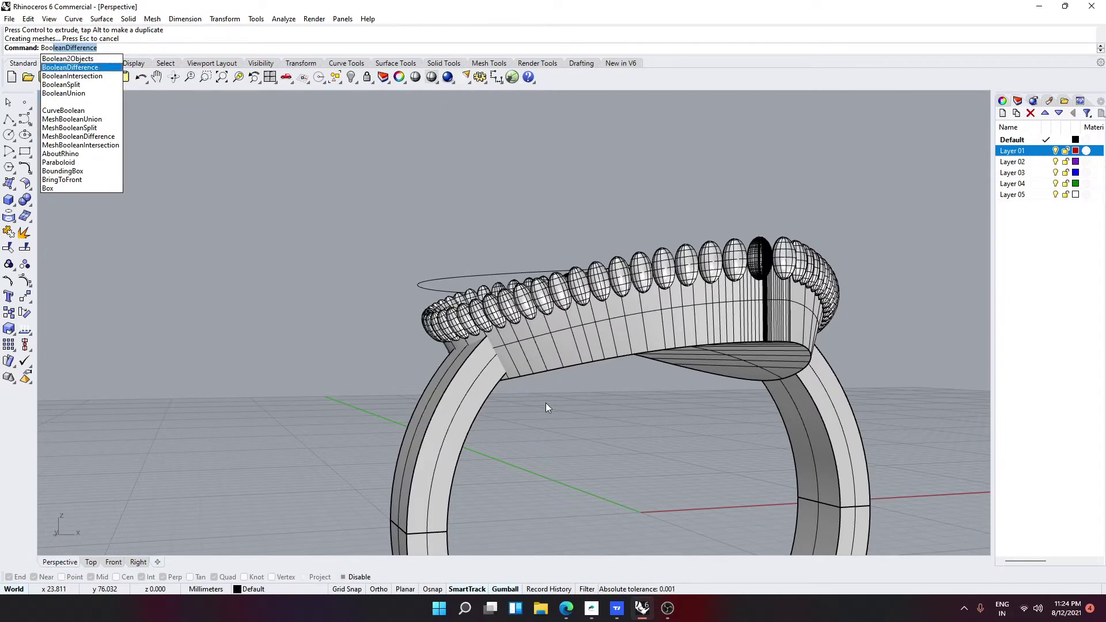
{"action": "key", "text": "Return"}
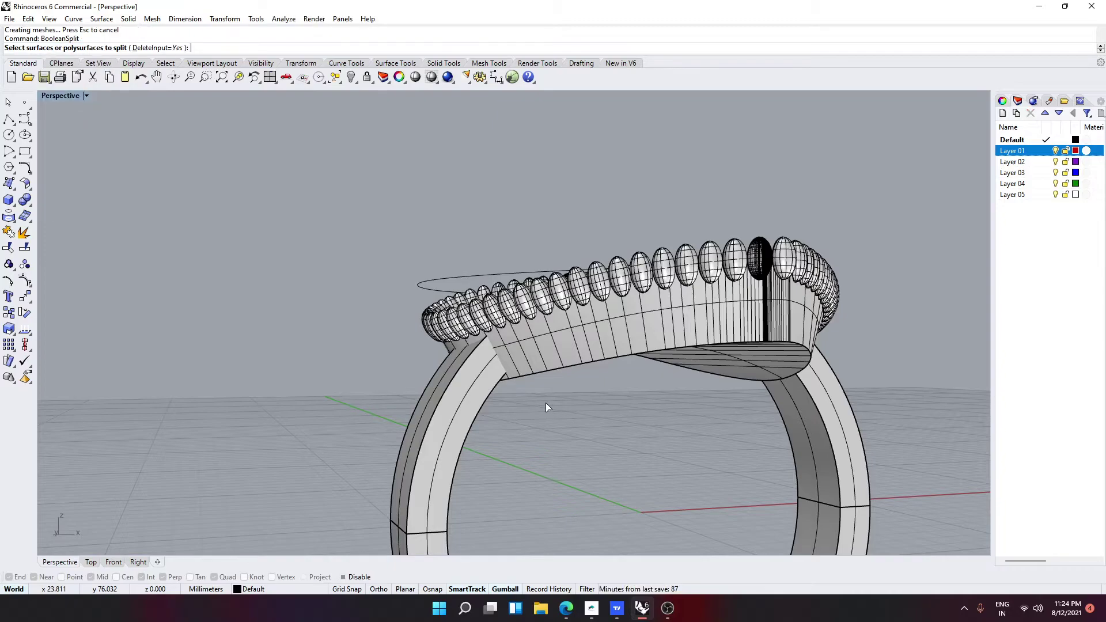
{"action": "left_click", "coordinate": [474, 395]}
{"action": "key", "text": "Return"}
{"action": "left_click", "coordinate": [590, 357]}
{"action": "key", "text": "Return"}
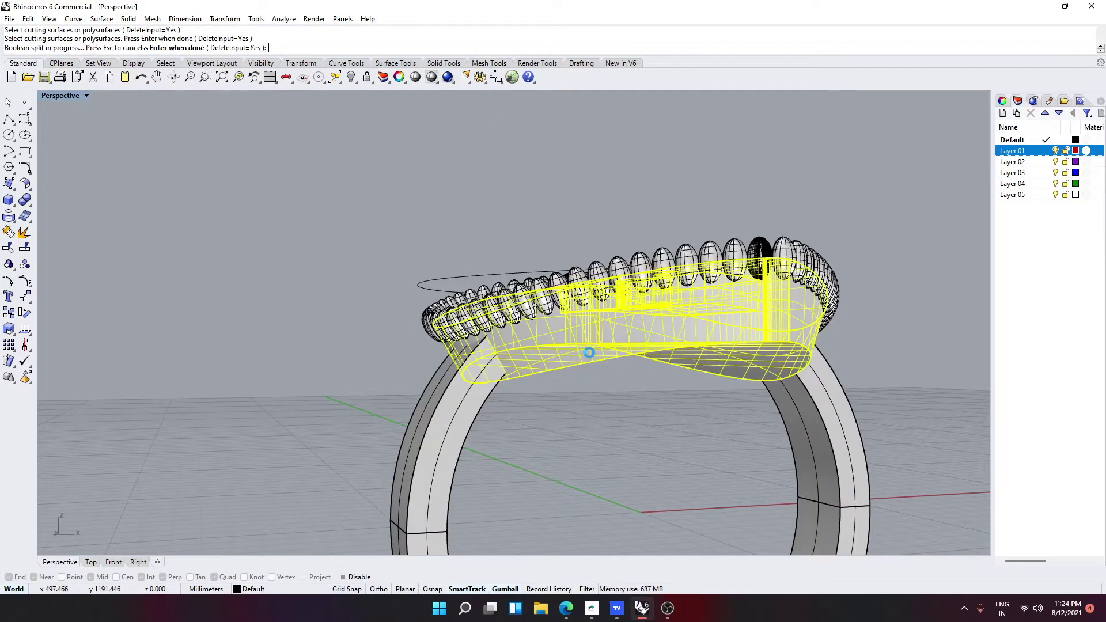
Delete the unwanted shank pieces split off at the heart top
{"action": "right_click_drag", "start_coordinate": [596, 357], "coordinate": [578, 381]}
{"action": "left_click", "coordinate": [609, 337]}
{"action": "key", "text": "Delete"}
{"action": "right_click_drag", "start_coordinate": [607, 333], "coordinate": [537, 334]}
{"action": "left_click", "coordinate": [537, 333]}
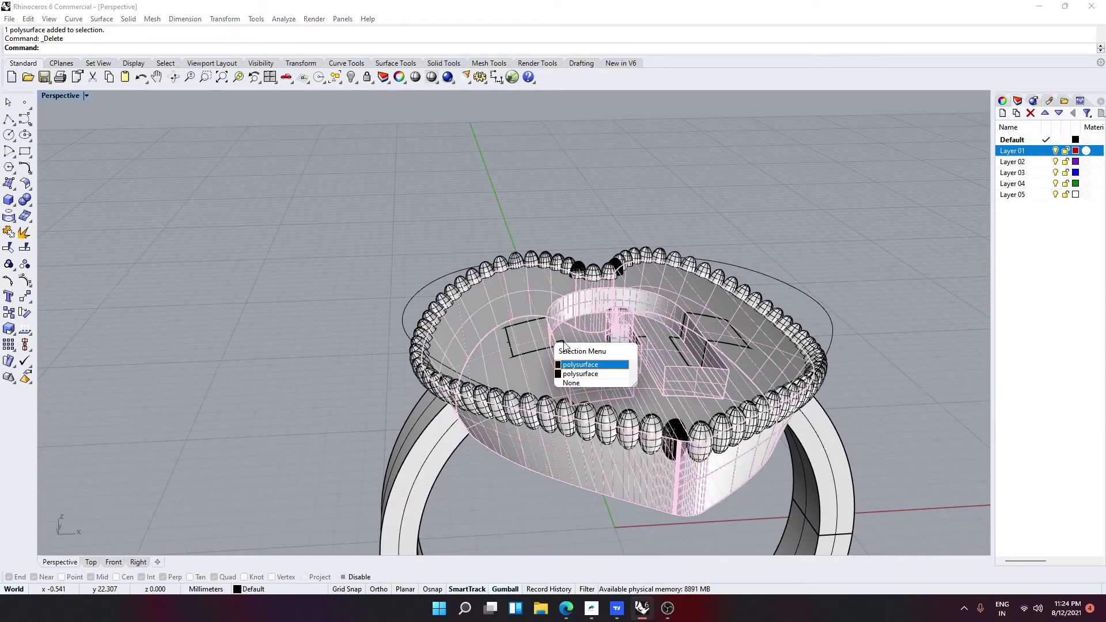
{"action": "left_click", "coordinate": [582, 372]}
{"action": "key", "text": "Delete"}
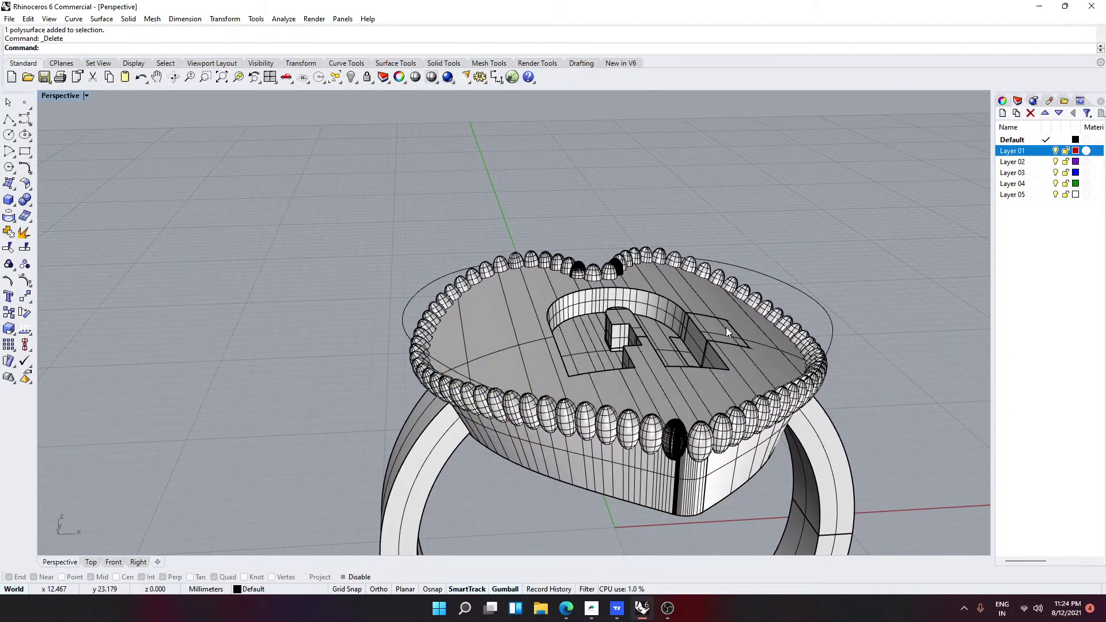
{"action": "left_click", "coordinate": [744, 339]}
{"action": "left_click", "coordinate": [768, 371]}
{"action": "key", "text": "Delete"}
Delete the leftover curves on and around the heart top, selecting the remaining one with SelCrv
{"action": "right_click_drag", "start_coordinate": [768, 371], "coordinate": [727, 324]}
{"action": "left_click", "coordinate": [530, 324]}
{"action": "key", "text": "Delete"}
{"action": "left_click", "coordinate": [724, 283]}
{"action": "key", "text": "Delete"}
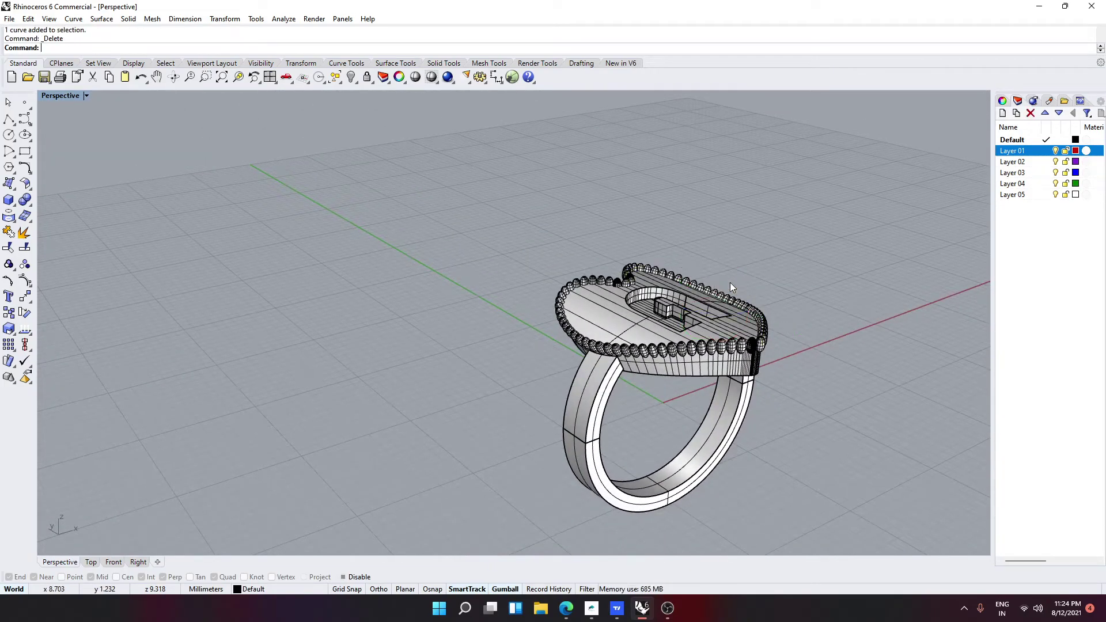
{"action": "key", "text": "BackSpace"}
{"action": "key", "text": "ctrl+z"}
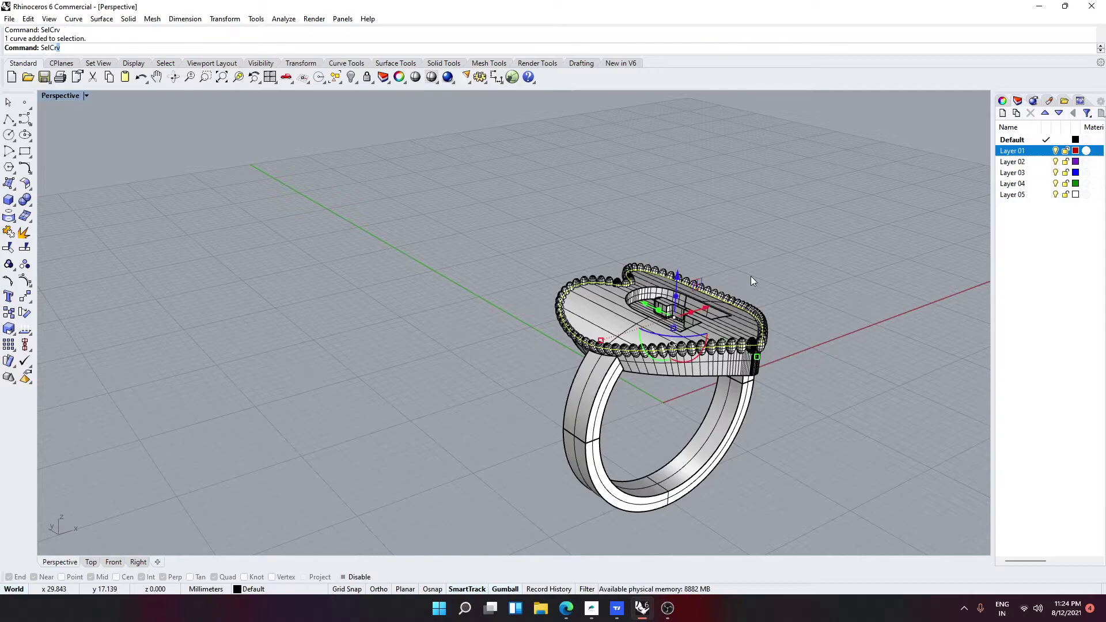
{"action": "key", "text": "Delete"}
Select the whole ring and calculate its volume
{"action": "right_click_drag", "start_coordinate": [740, 272], "coordinate": [767, 379]}
{"action": "left_click_drag", "start_coordinate": [769, 383], "coordinate": [495, 282]}
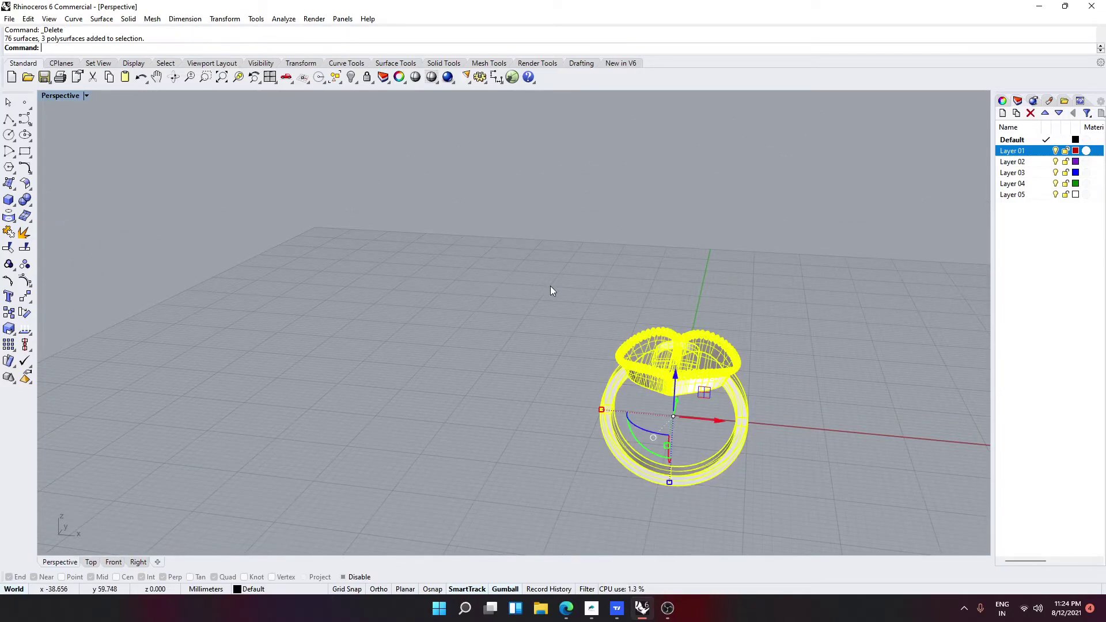
{"action": "key", "text": "Return"}
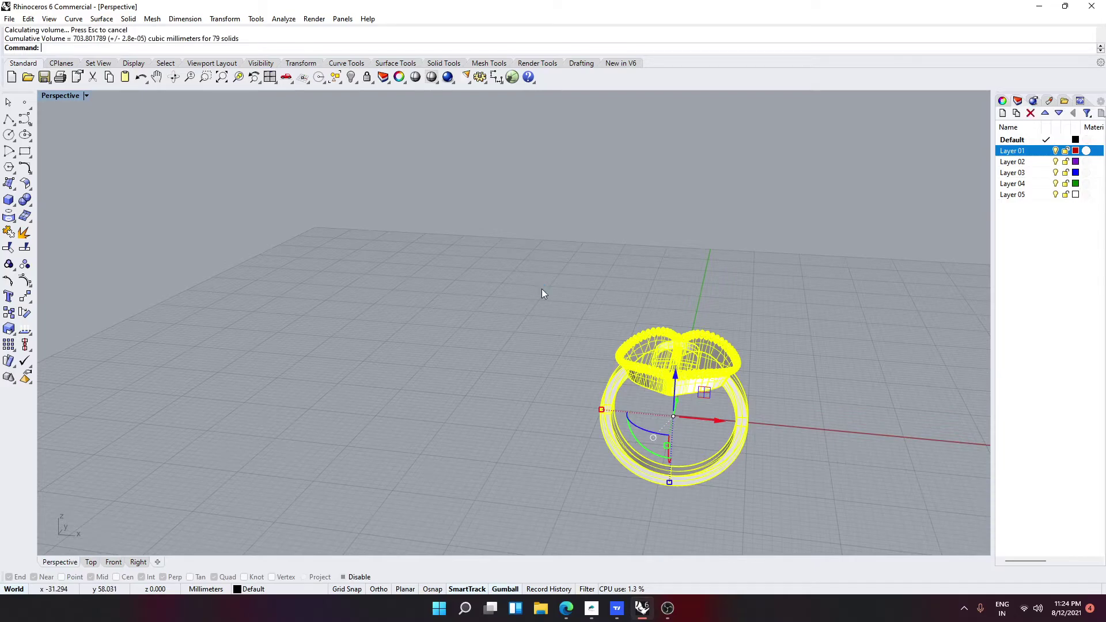
{"action": "left_click", "coordinate": [743, 358]}
Try to rescale part of the heart top, undo the scaling, and inspect the ring from several sides
{"action": "right_click_drag", "start_coordinate": [816, 366], "coordinate": [611, 403]}
{"action": "scroll", "coordinate": [737, 297], "scroll_direction": "up", "scroll_amount": 5}
{"action": "left_click", "coordinate": [611, 403]}
{"action": "left_click_drag", "start_coordinate": [540, 390], "coordinate": [536, 424]}
{"action": "key", "text": "ctrl+z"}
{"action": "right_click_drag", "start_coordinate": [535, 423], "coordinate": [622, 402]}
{"action": "left_click_drag", "start_coordinate": [580, 333], "coordinate": [588, 322]}
{"action": "left_click_drag", "start_coordinate": [770, 112], "coordinate": [727, 167]}
{"action": "left_click", "coordinate": [726, 167]}
{"action": "right_click_drag", "start_coordinate": [727, 167], "coordinate": [691, 209]}
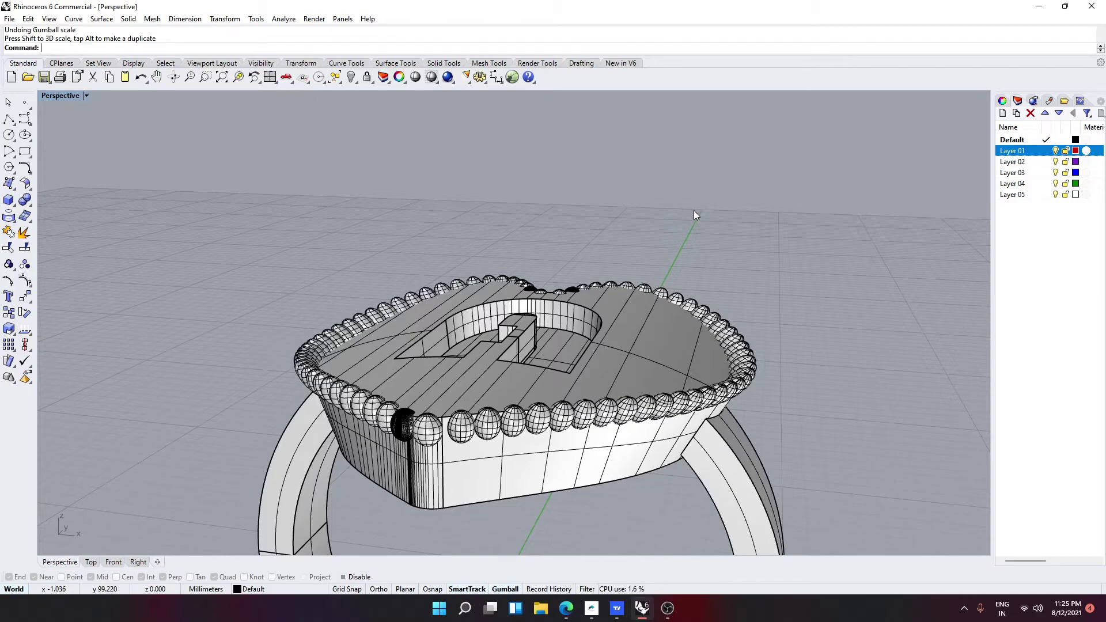
{"action": "right_click_drag", "start_coordinate": [693, 212], "coordinate": [592, 301]}
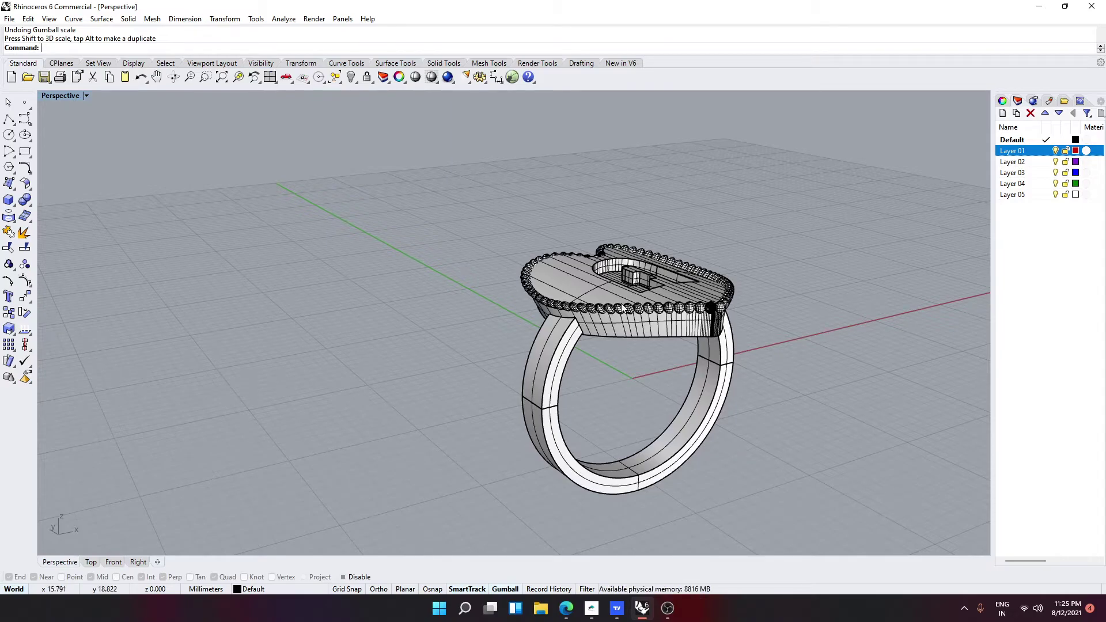
{"action": "right_click_drag", "start_coordinate": [763, 356], "coordinate": [704, 371]}
Undo the deletions, split, move and bend, back to the flat heart top above the shank
{"action": "key", "text": "ctrl+z"}
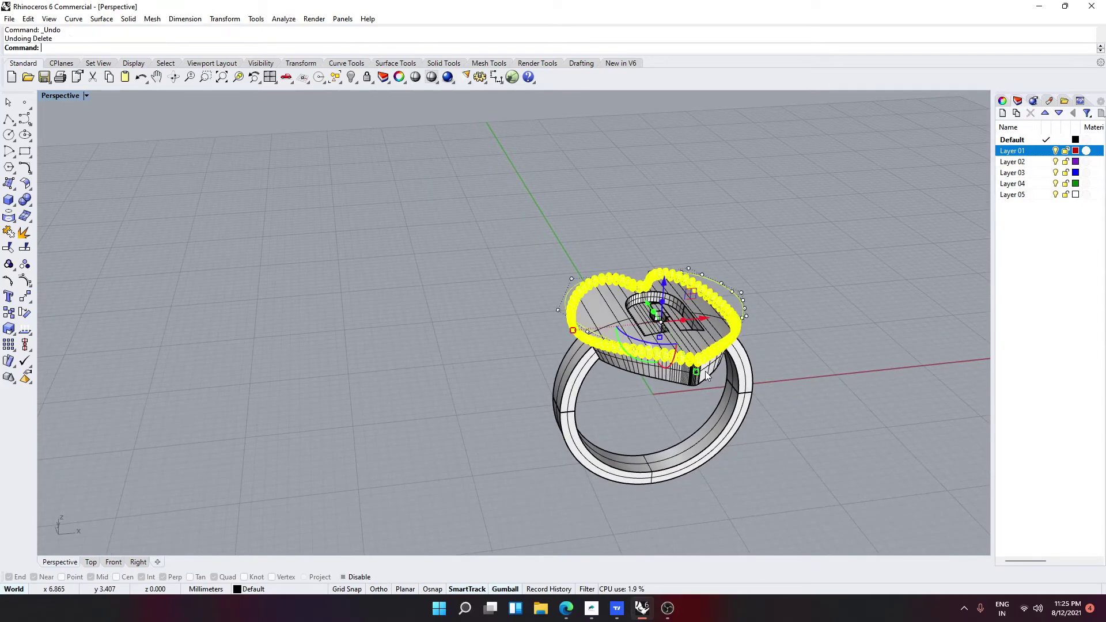
{"action": "key", "text": "ctrl+z"}
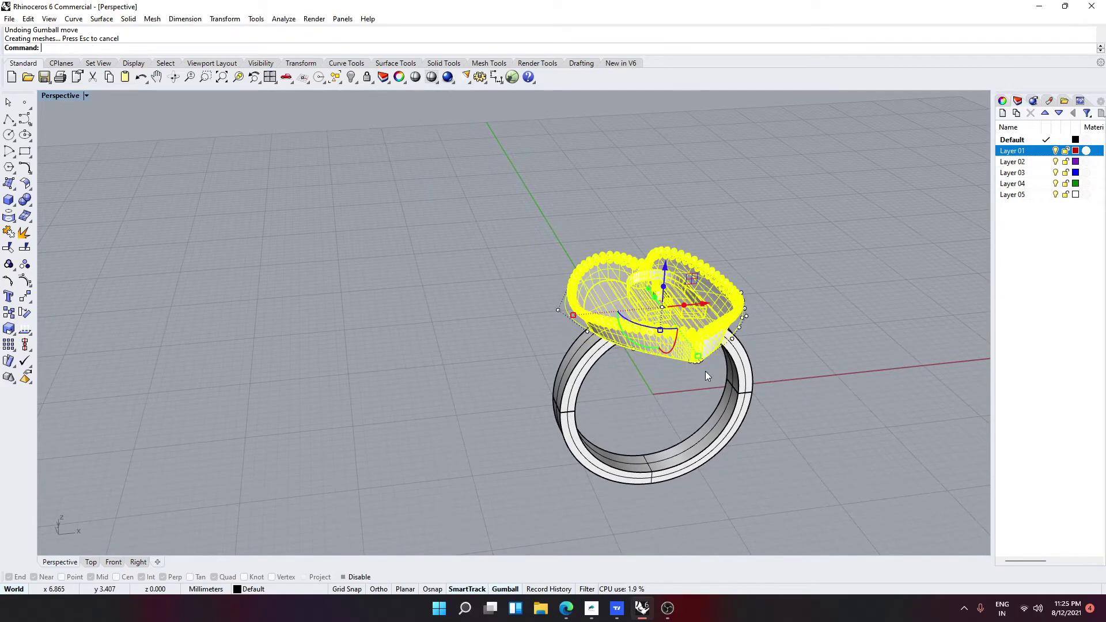
{"action": "key", "text": "ctrl+z"}
{"action": "left_click", "coordinate": [789, 335]}
{"action": "right_click_drag", "start_coordinate": [789, 335], "coordinate": [637, 345]}
{"action": "scroll", "coordinate": [632, 340], "scroll_direction": "down", "scroll_amount": 3}
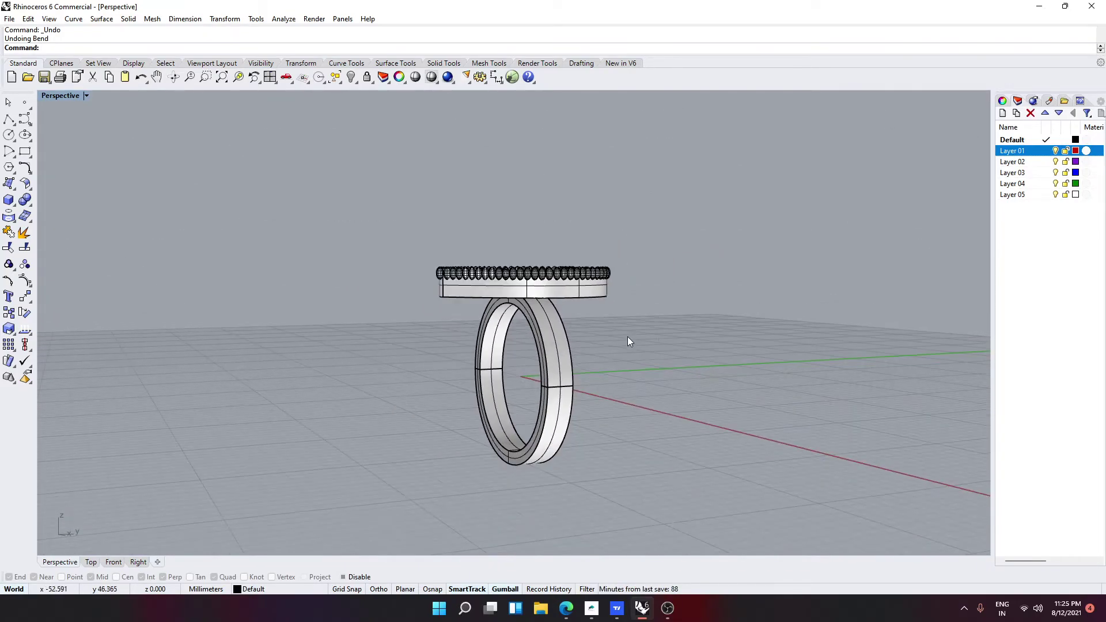
Extract a U-direction isocurve along the upper half of the shank's outer face with ExtractIsocurve
{"action": "type", "text": "Extracis"}
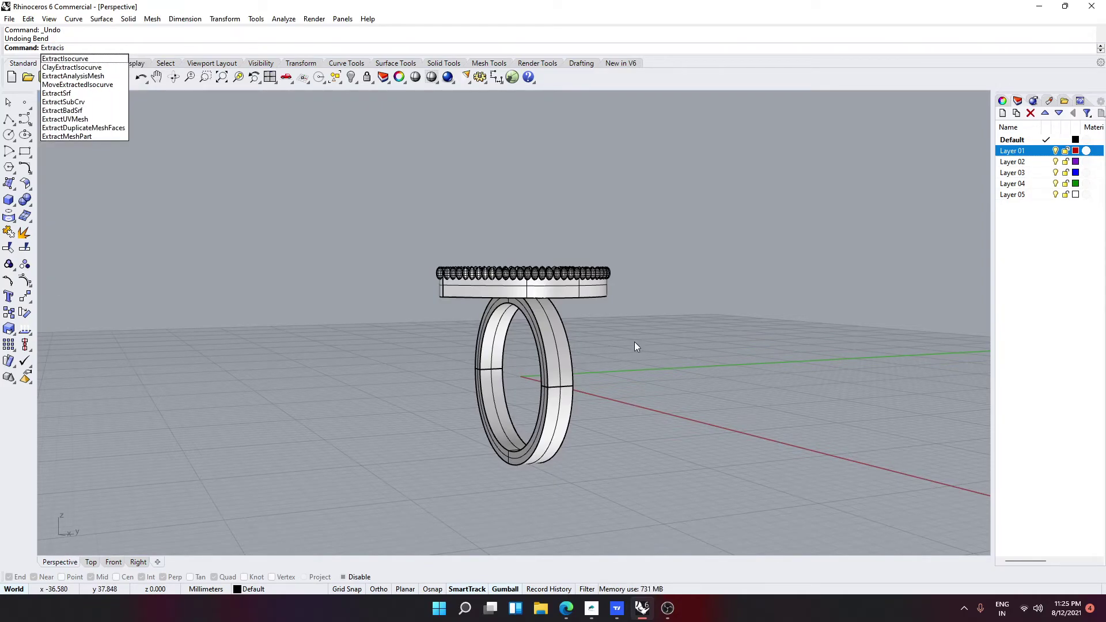
{"action": "key", "text": "Return"}
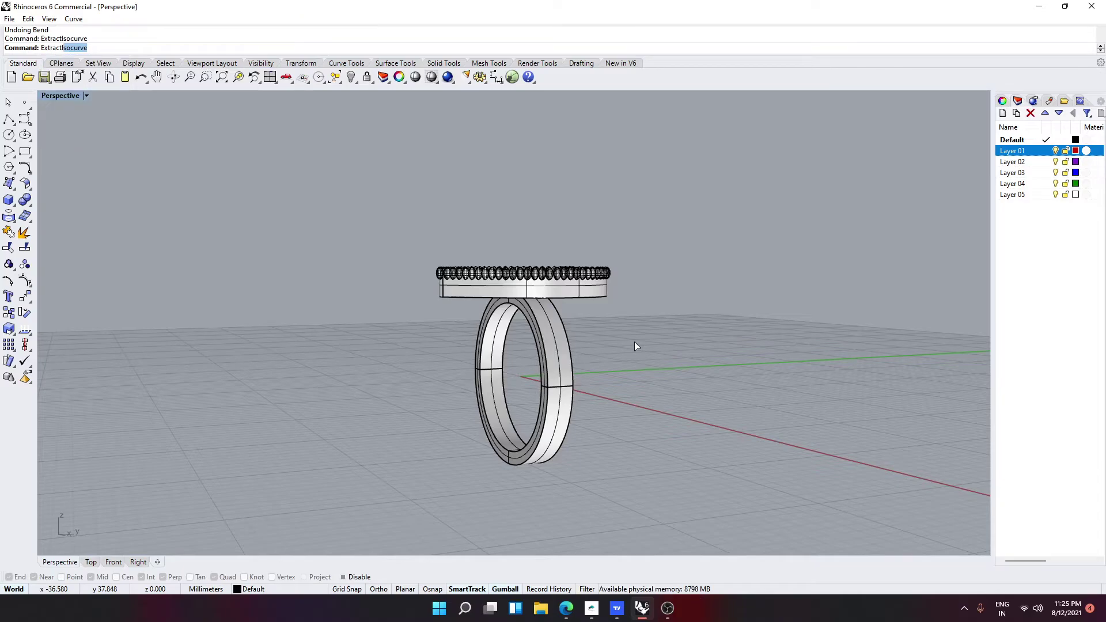
{"action": "left_click", "coordinate": [565, 341]}
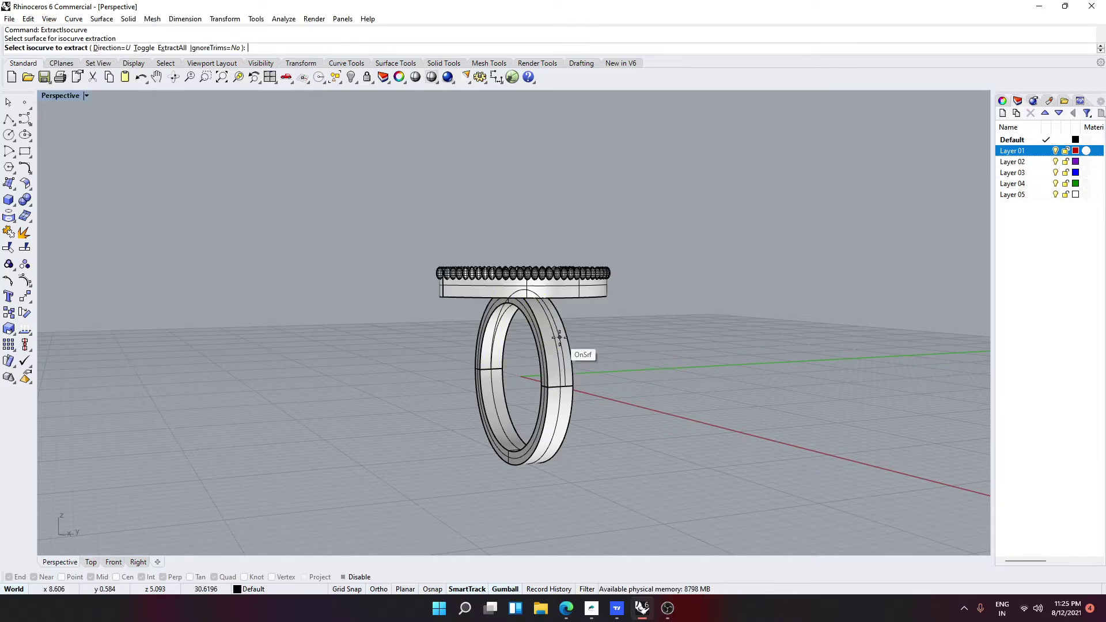
{"action": "left_click", "coordinate": [560, 368]}
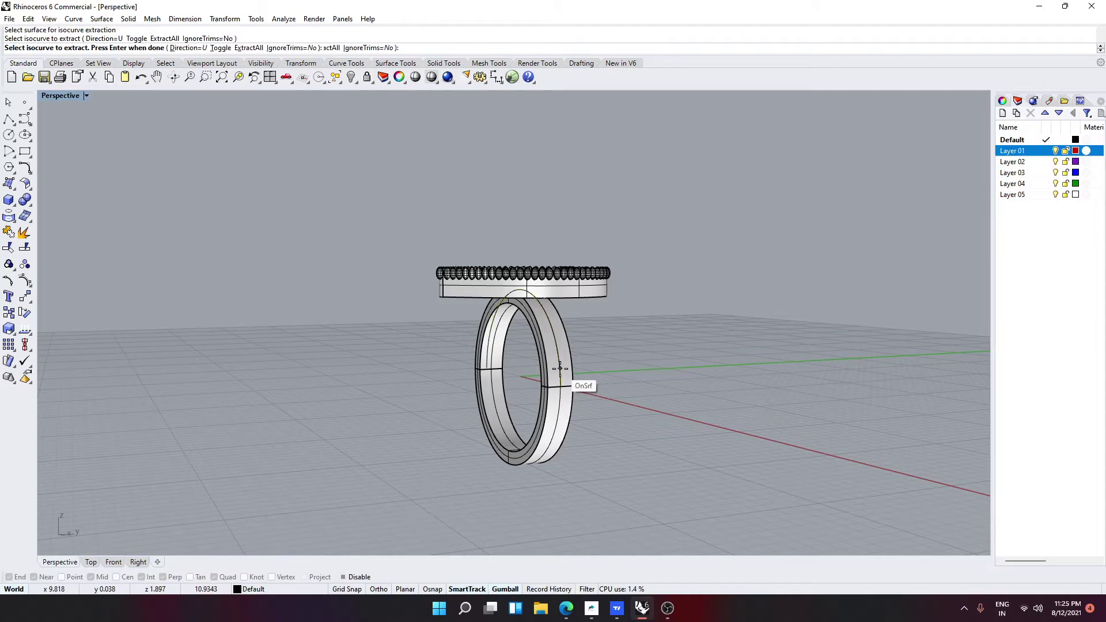
{"action": "key", "text": "Return"}
{"action": "key", "text": "Escape"}
Turn on object snaps and extract a U-direction isocurve at the middle of the shank's lower outer face
{"action": "key", "text": "Return"}
{"action": "left_click", "coordinate": [558, 422]}
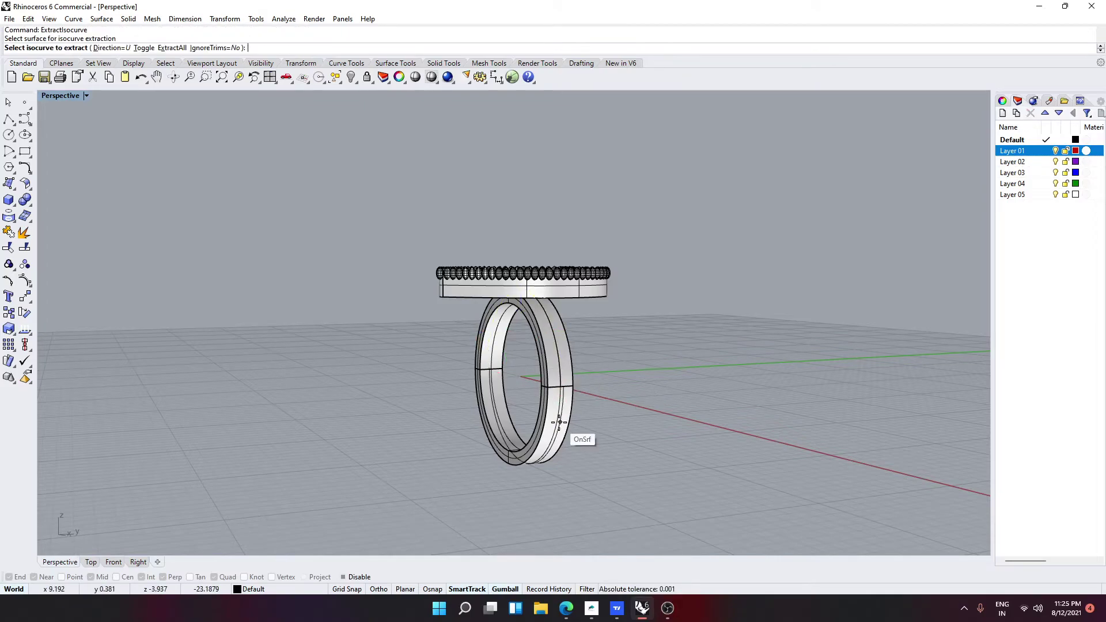
{"action": "left_click", "coordinate": [560, 385]}
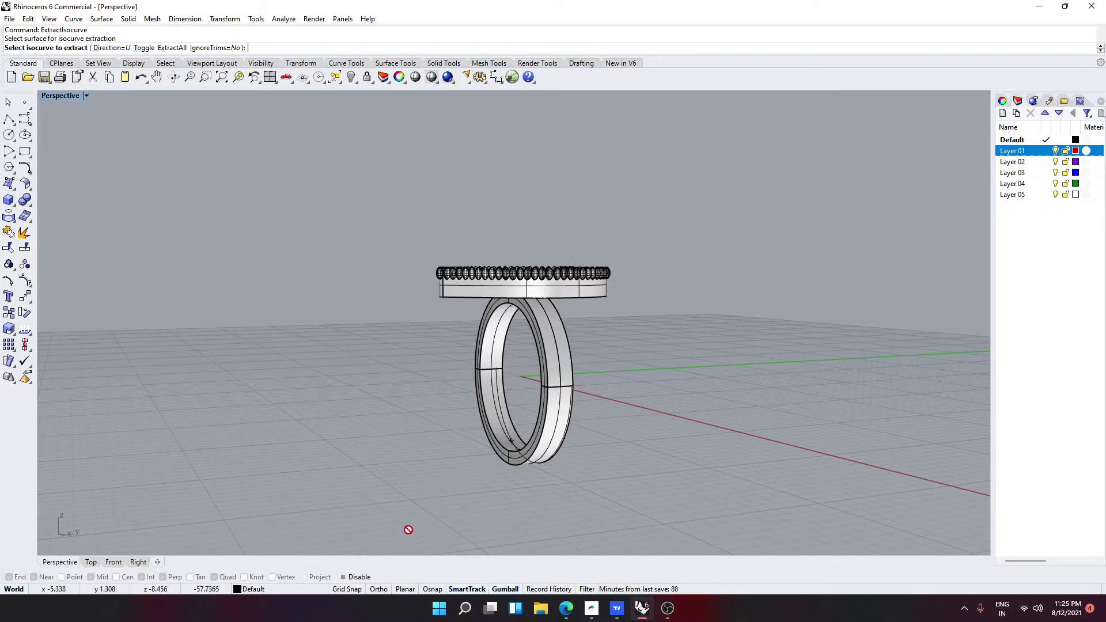
{"action": "left_click", "coordinate": [432, 589]}
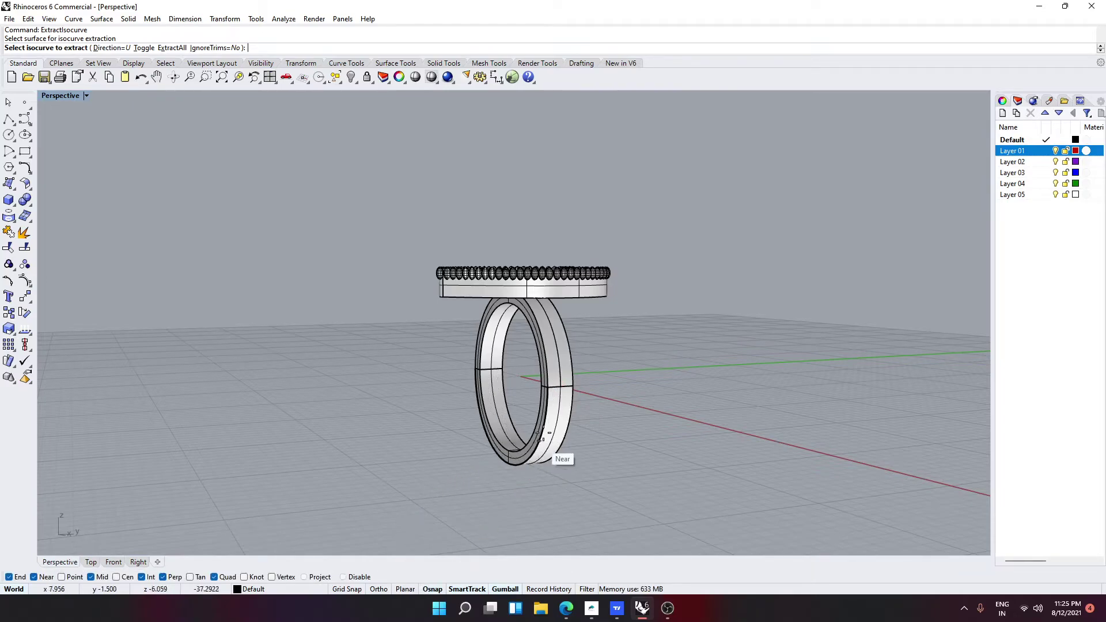
{"action": "left_click", "coordinate": [560, 385]}
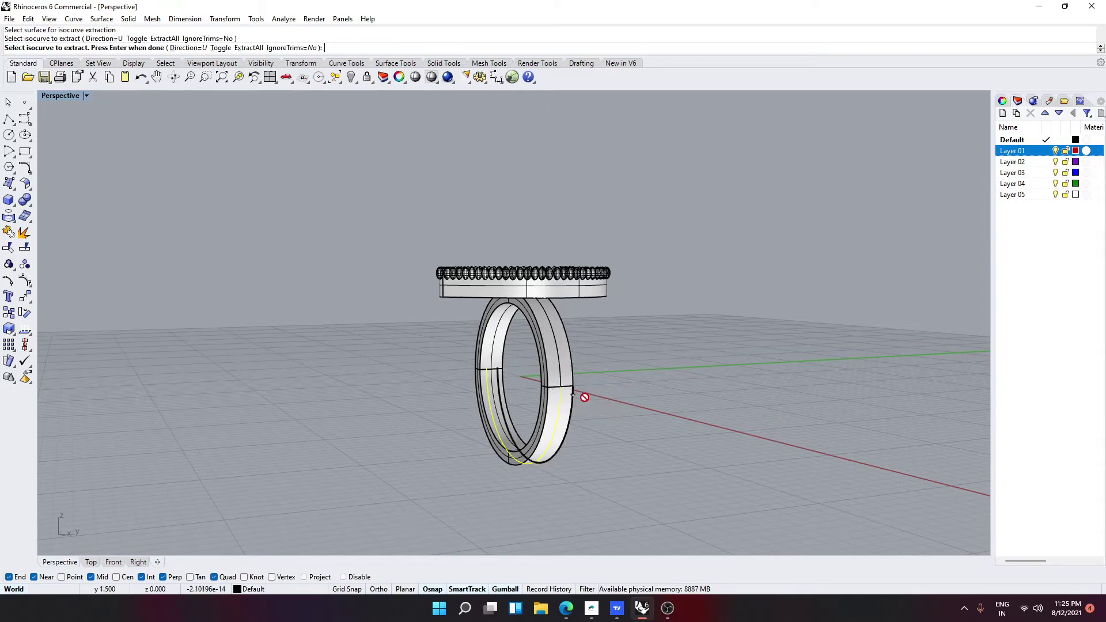
{"action": "key", "text": "Return"}
{"action": "key", "text": "Escape"}
Try to join the two isocurves extracted from the shank's outer face, and delete both curves
{"action": "scroll", "coordinate": [589, 379], "scroll_direction": "up", "scroll_amount": 3}
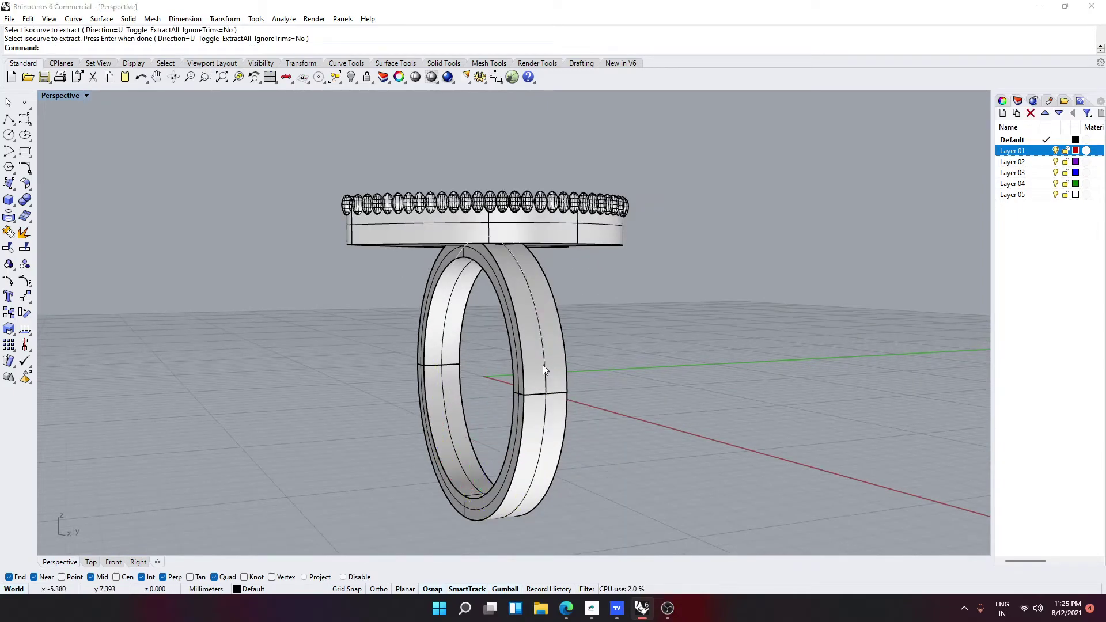
{"action": "left_click", "coordinate": [542, 365]}
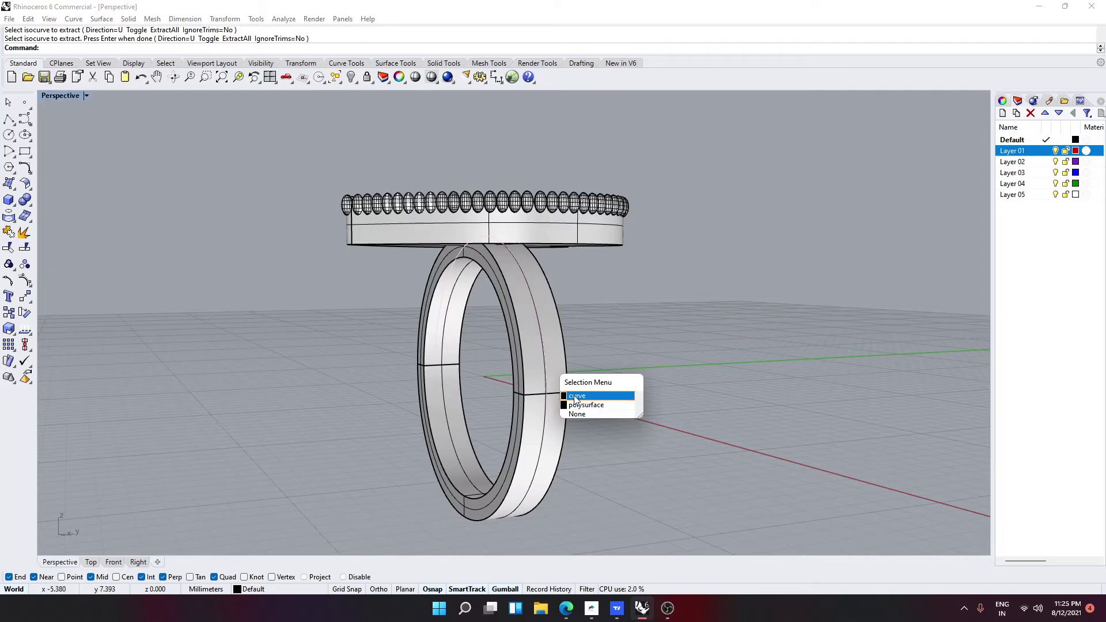
{"action": "left_click", "coordinate": [576, 396]}
{"action": "left_click", "coordinate": [574, 454]}
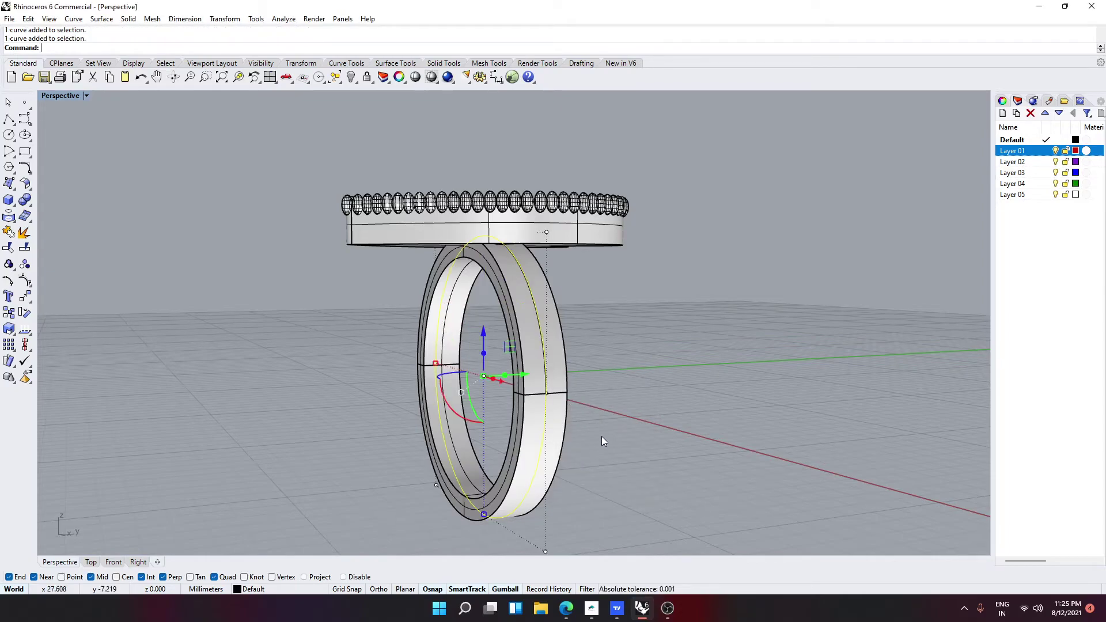
{"action": "key", "text": "F11"}
{"action": "right_click_drag", "start_coordinate": [609, 406], "coordinate": [691, 390]}
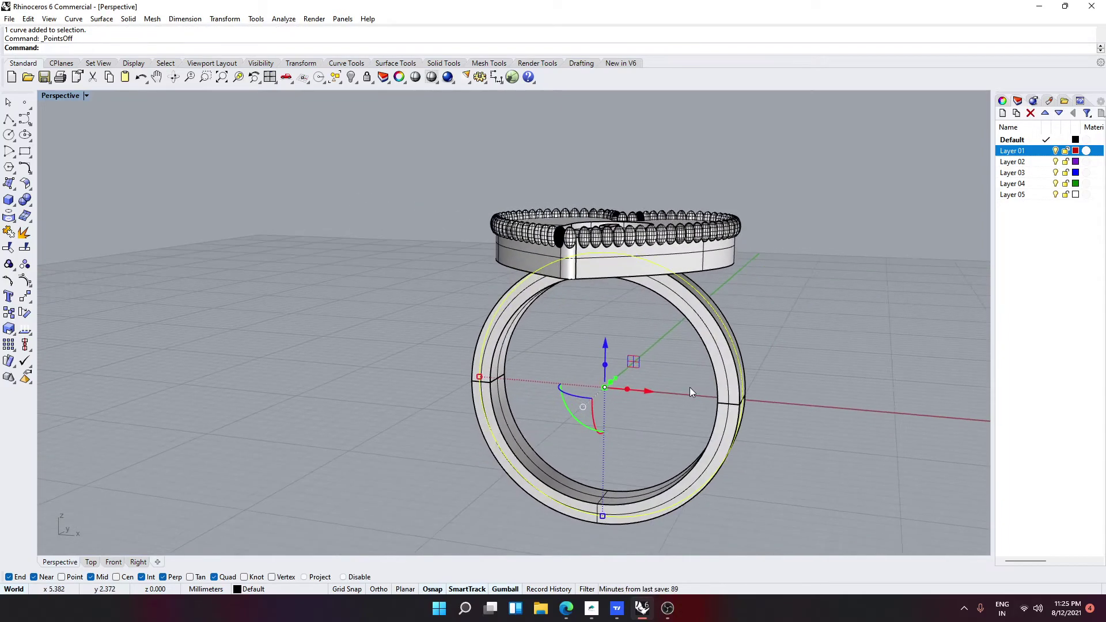
{"action": "key", "text": "ctrl+j"}
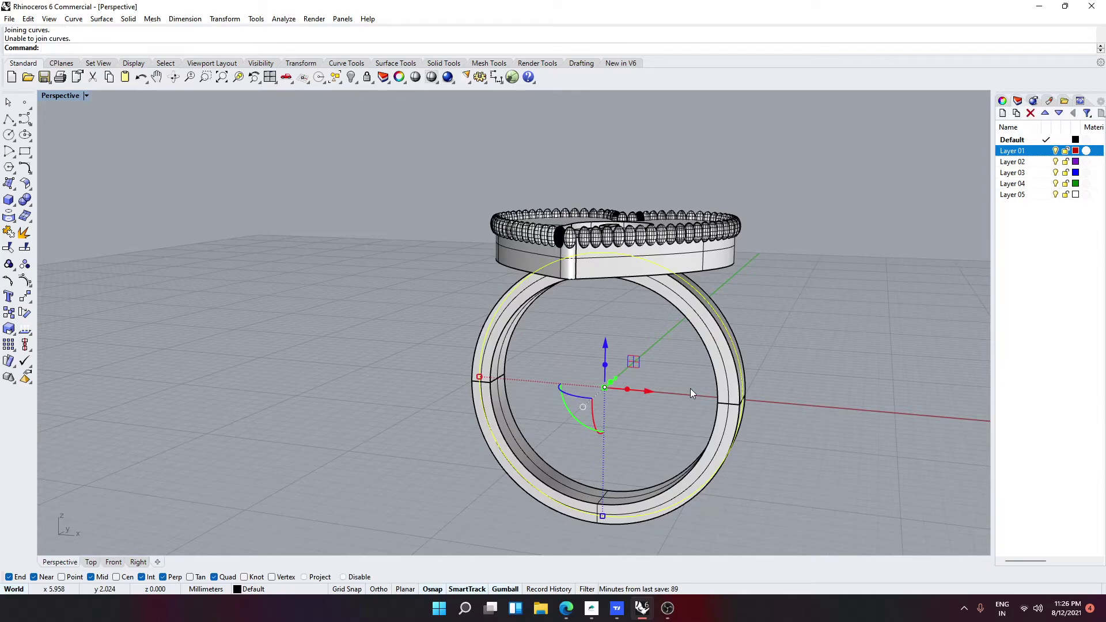
{"action": "key", "text": "Delete"}
{"action": "right_click_drag", "start_coordinate": [810, 372], "coordinate": [705, 365]}
Extract a U-direction isocurve along the middle of the shank's upper outer face with ExtractIsocurve
{"action": "type", "text": "Ex"}
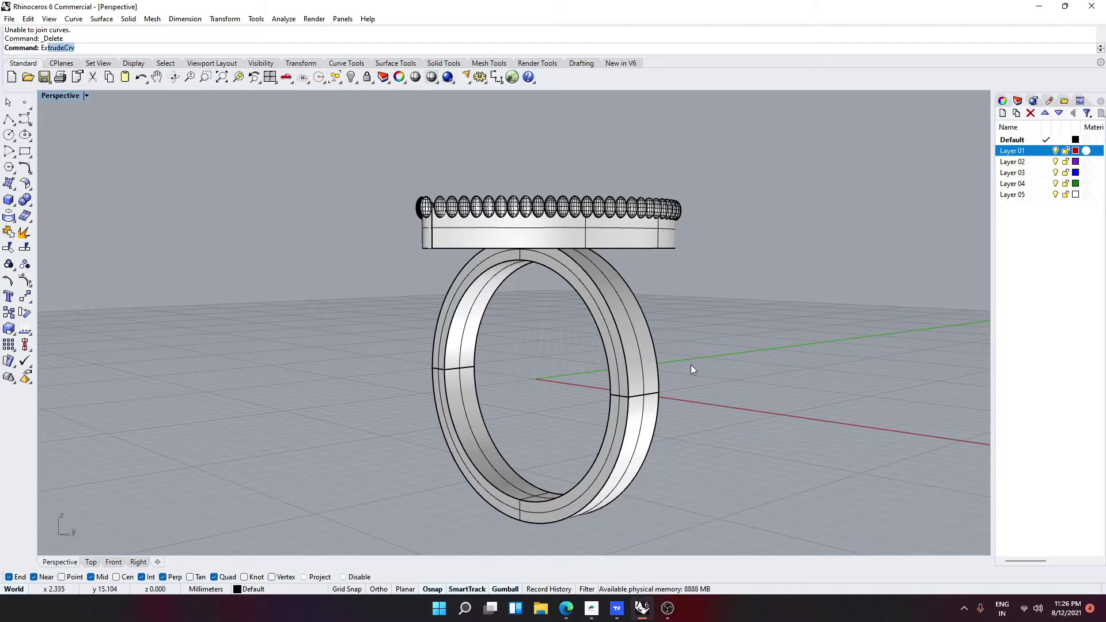
{"action": "type", "text": "t"}
{"action": "key", "text": "BackSpace"}
{"action": "key", "text": "BackSpace"}
{"action": "key", "text": "BackSpace"}
{"action": "key", "text": "BackSpace"}
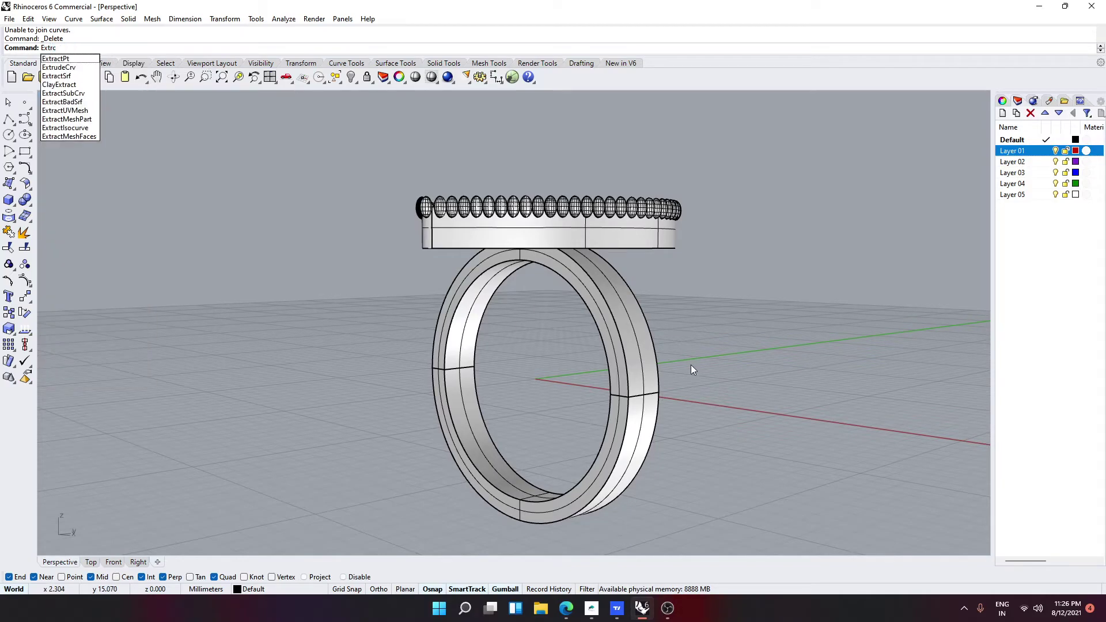
{"action": "type", "text": "Extra"}
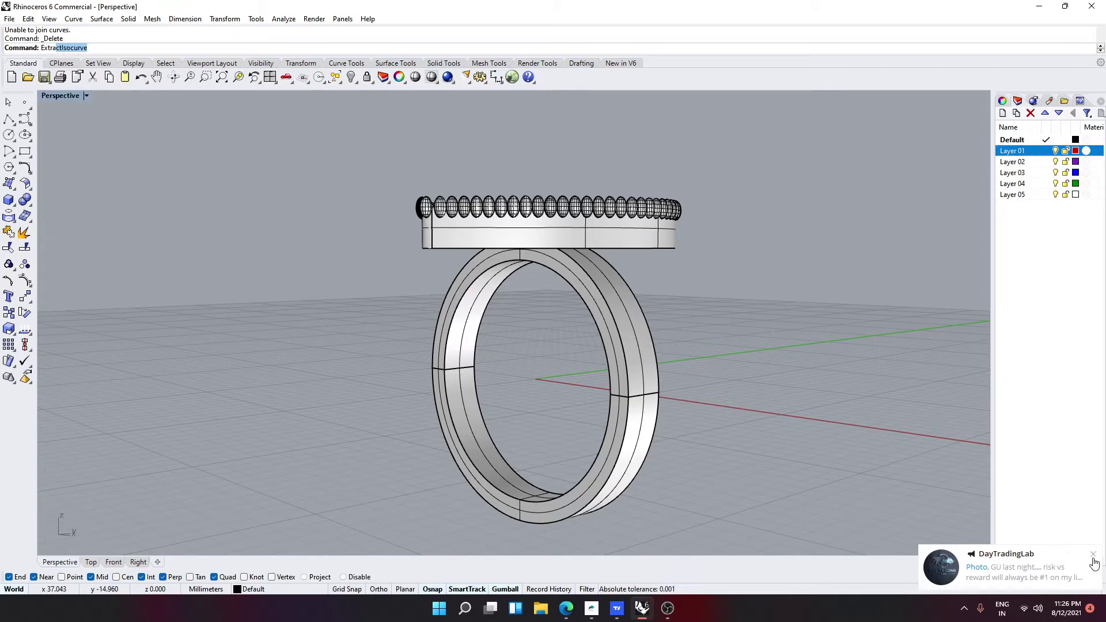
{"action": "key", "text": "Return"}
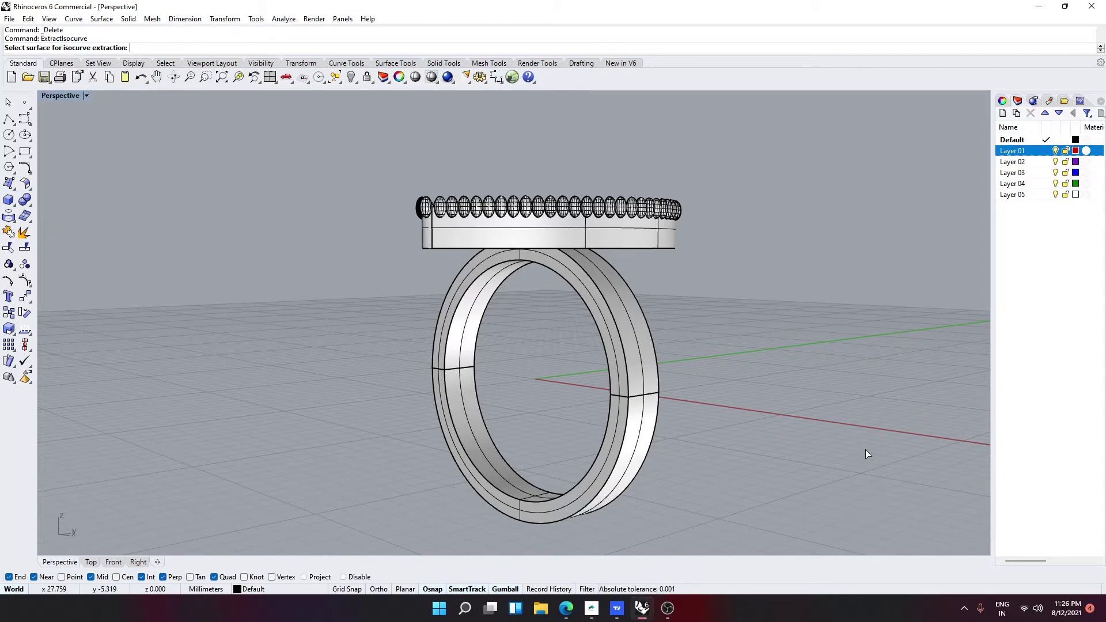
{"action": "scroll", "coordinate": [637, 358], "scroll_direction": "up", "scroll_amount": 3}
{"action": "left_click", "coordinate": [606, 361]}
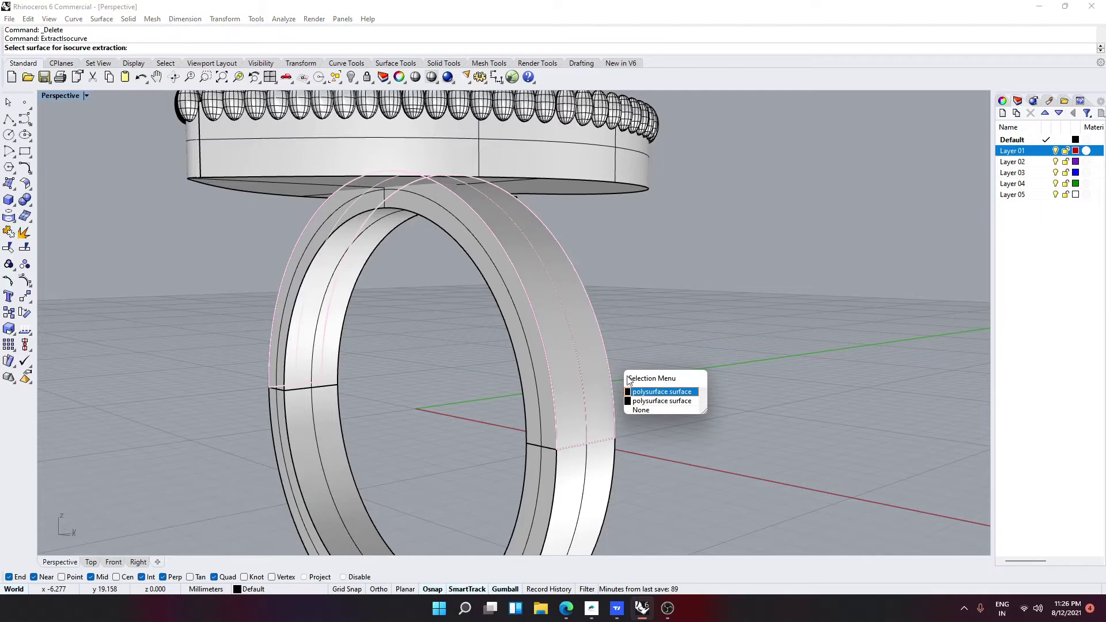
{"action": "left_click", "coordinate": [648, 393]}
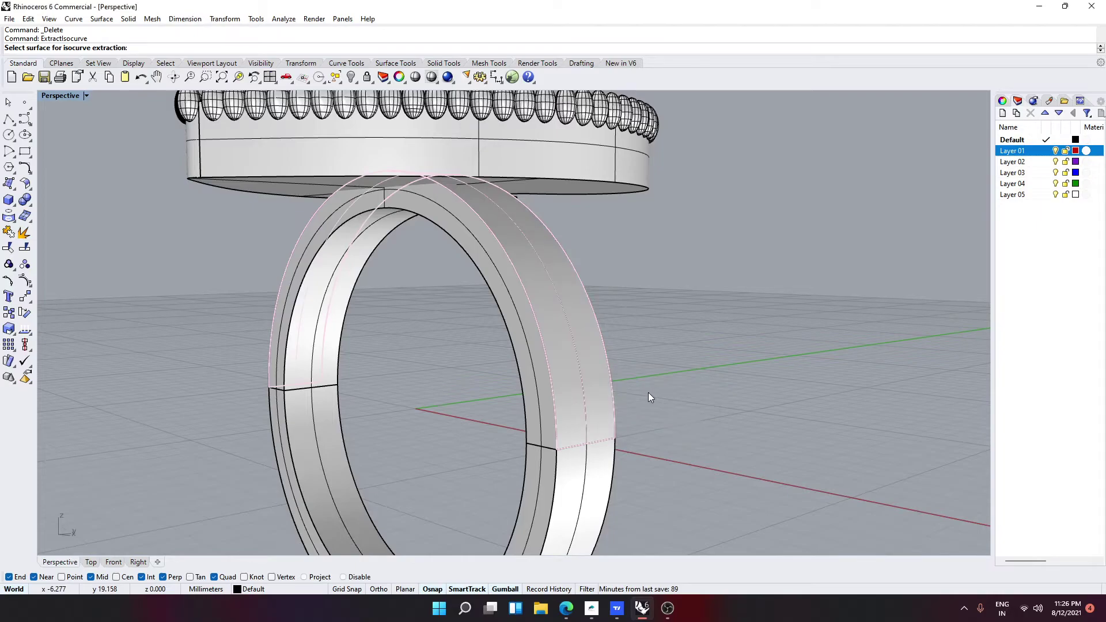
{"action": "left_click", "coordinate": [587, 444]}
{"action": "key", "text": "Return"}
{"action": "scroll", "coordinate": [707, 416], "scroll_direction": "down", "scroll_amount": 3}
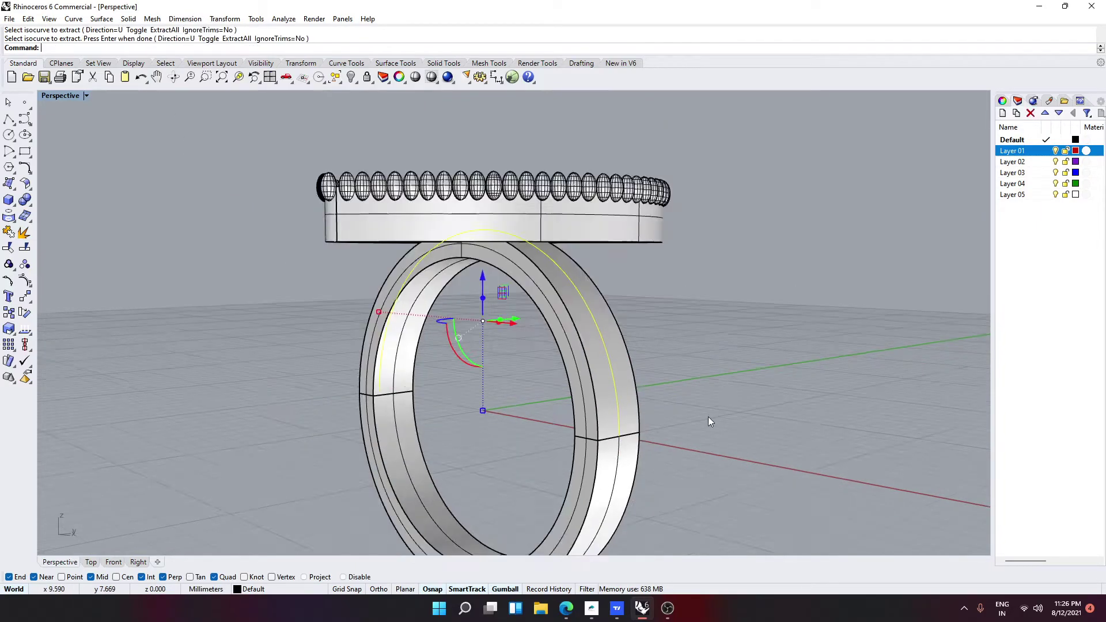
Extract the matching U-direction isocurve along the middle of the shank's lower outer face
{"action": "key", "text": "Return"}
{"action": "left_click", "coordinate": [640, 440]}
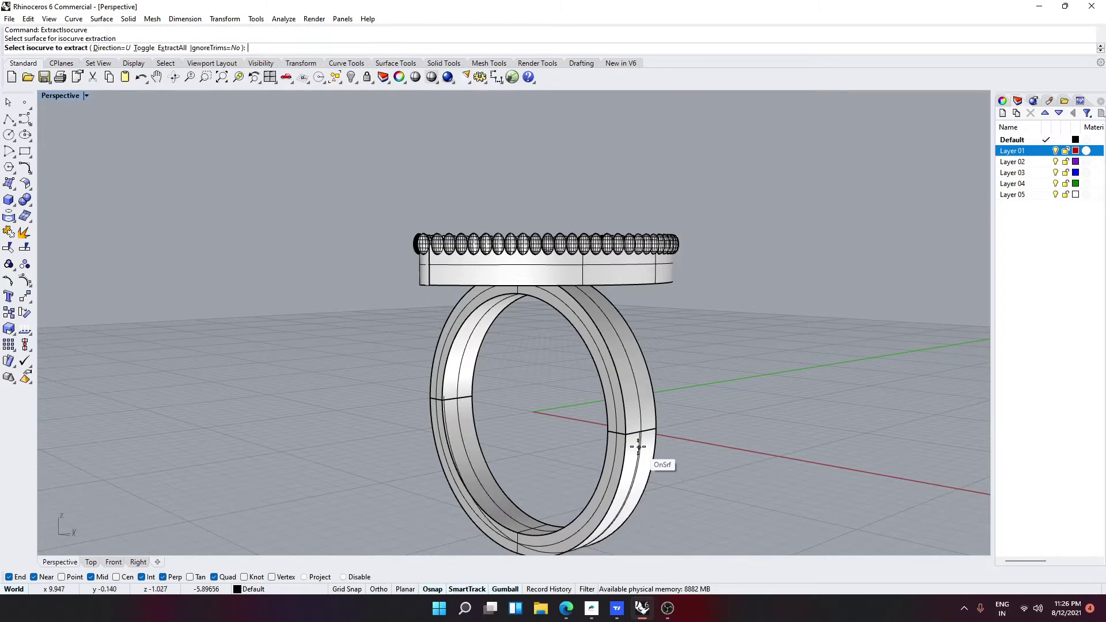
{"action": "left_click", "coordinate": [643, 430]}
{"action": "key", "text": "Return"}
Join the upper and lower shank isocurves into one closed curve and clear the selection
{"action": "left_click", "coordinate": [641, 419]}
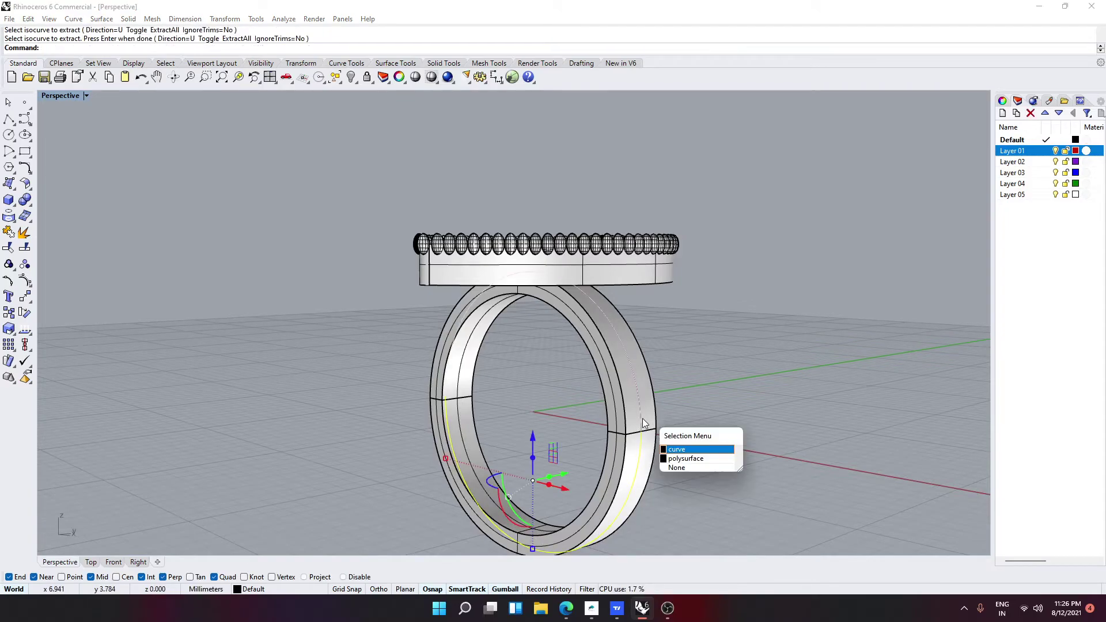
{"action": "left_click", "coordinate": [685, 455]}
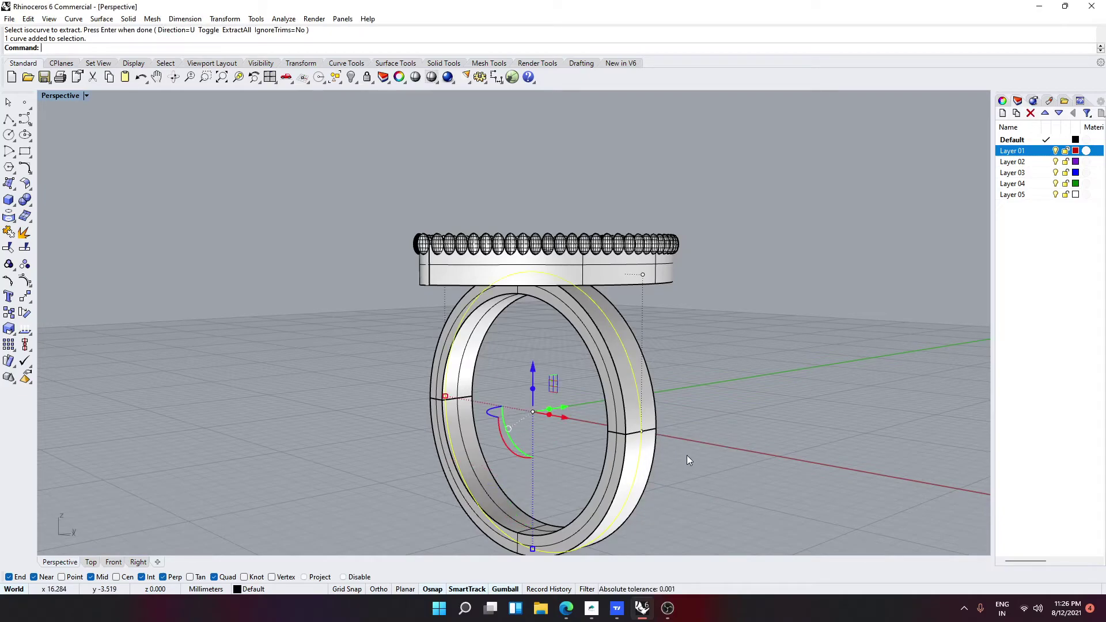
{"action": "key", "text": "ctrl+j"}
{"action": "key", "text": "Escape"}
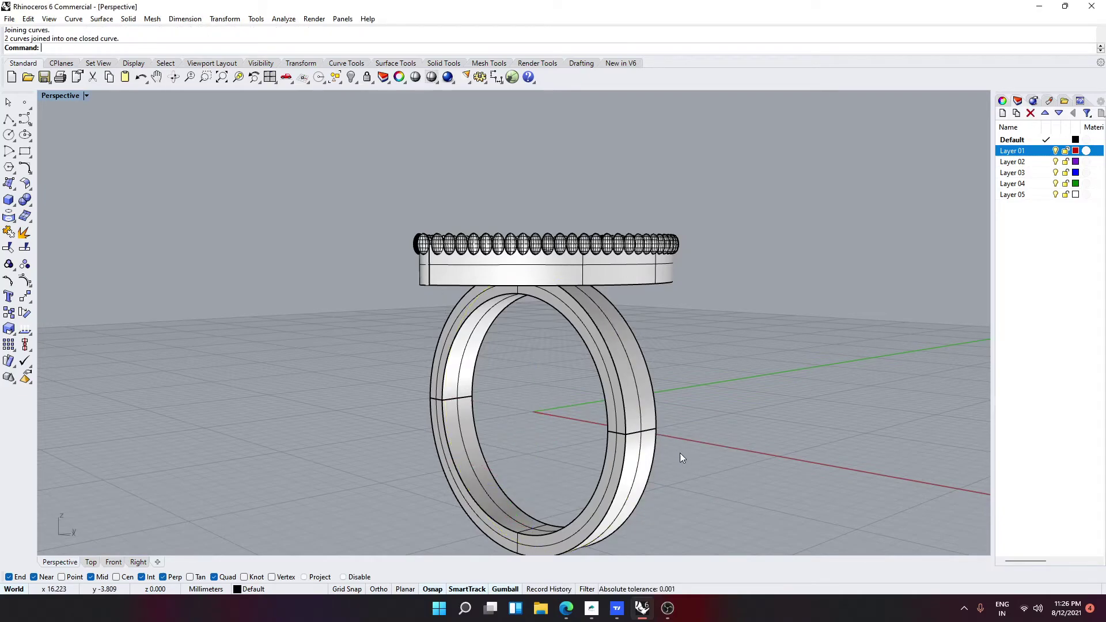
Measure the length of the closed curve around the shank with the Length command
{"action": "left_click", "coordinate": [636, 384]}
{"action": "left_click", "coordinate": [668, 414]}
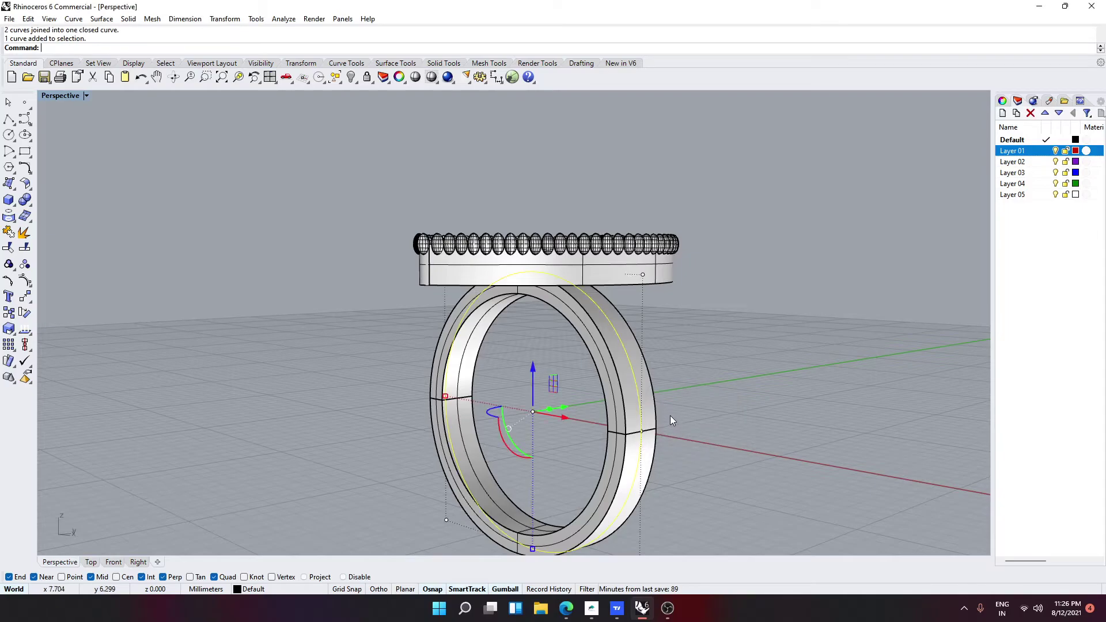
{"action": "type", "text": "ength"}
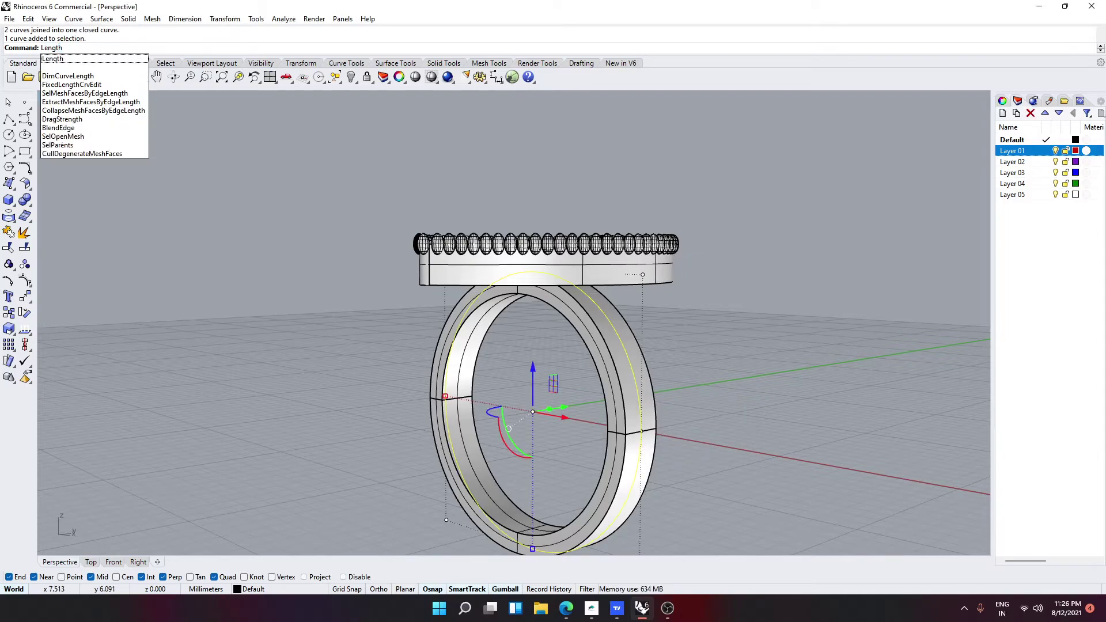
{"action": "key", "text": "Return"}
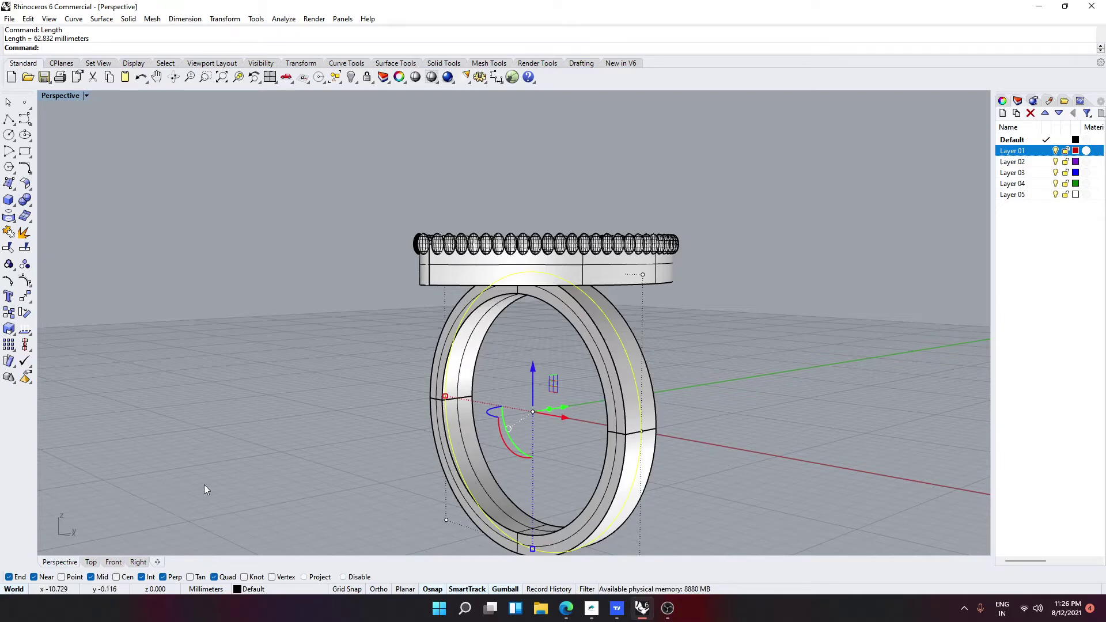
In the Top view, draw a horizontal BothSides line centred on the origin with Ortho on and a half-length of 62.832/2
{"action": "left_click", "coordinate": [90, 562]}
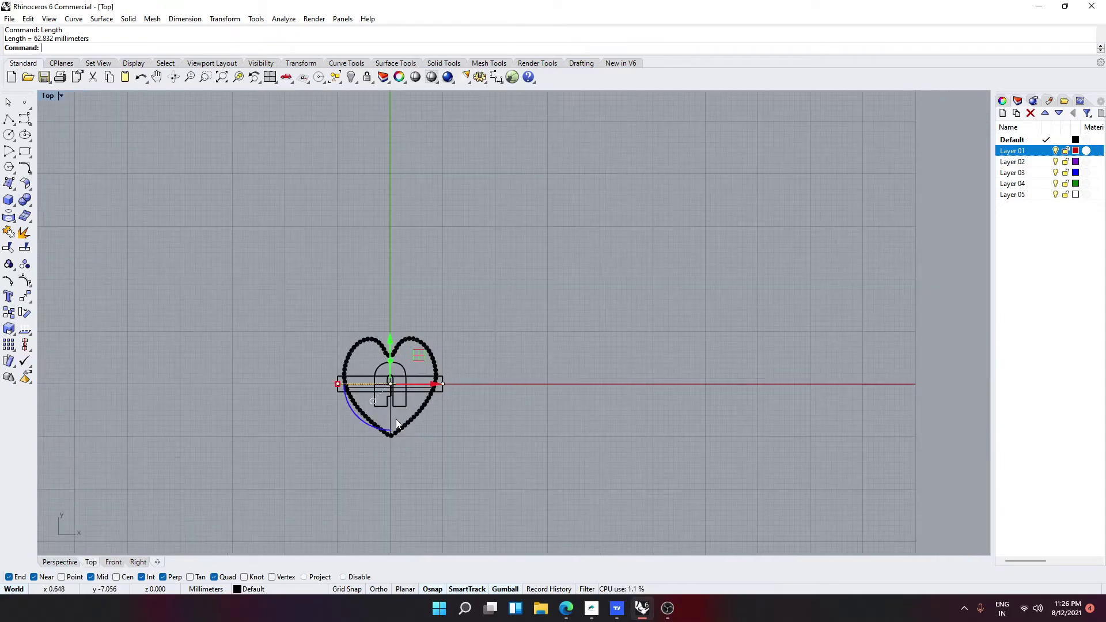
{"action": "key", "text": "Escape"}
{"action": "type", "text": "l"}
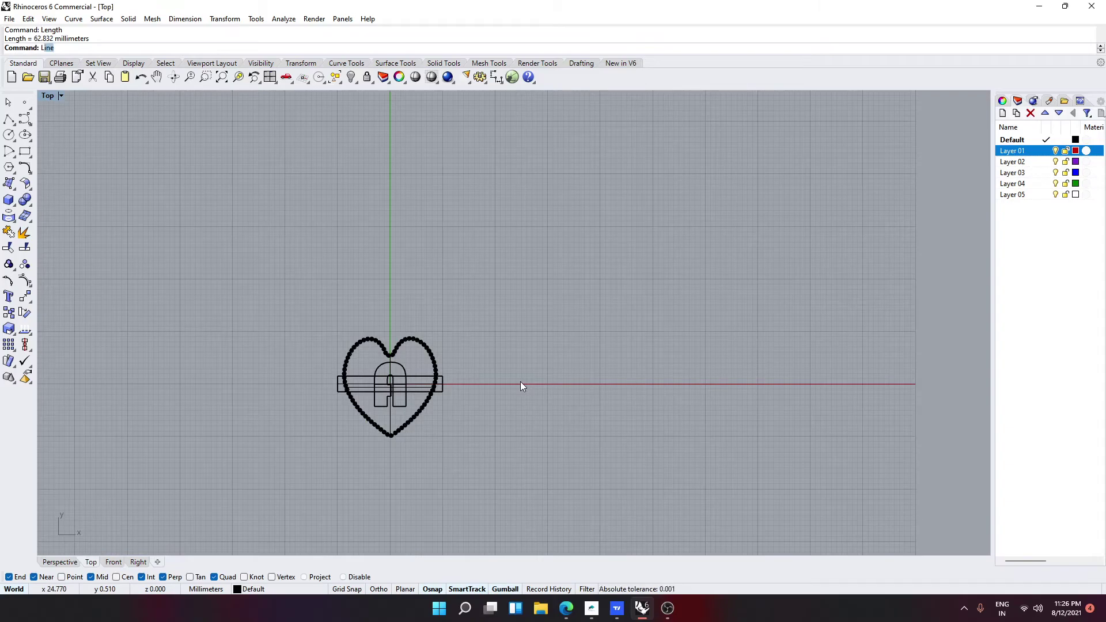
{"action": "key", "text": "Return"}
{"action": "type", "text": "0"}
{"action": "key", "text": "Return"}
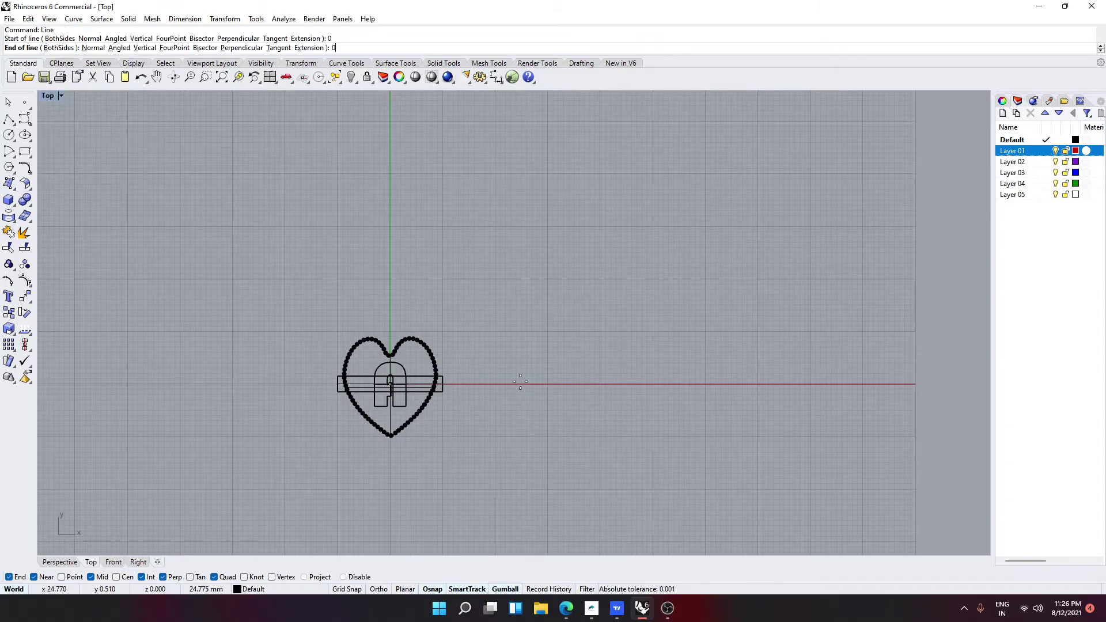
{"action": "key", "text": "F8"}
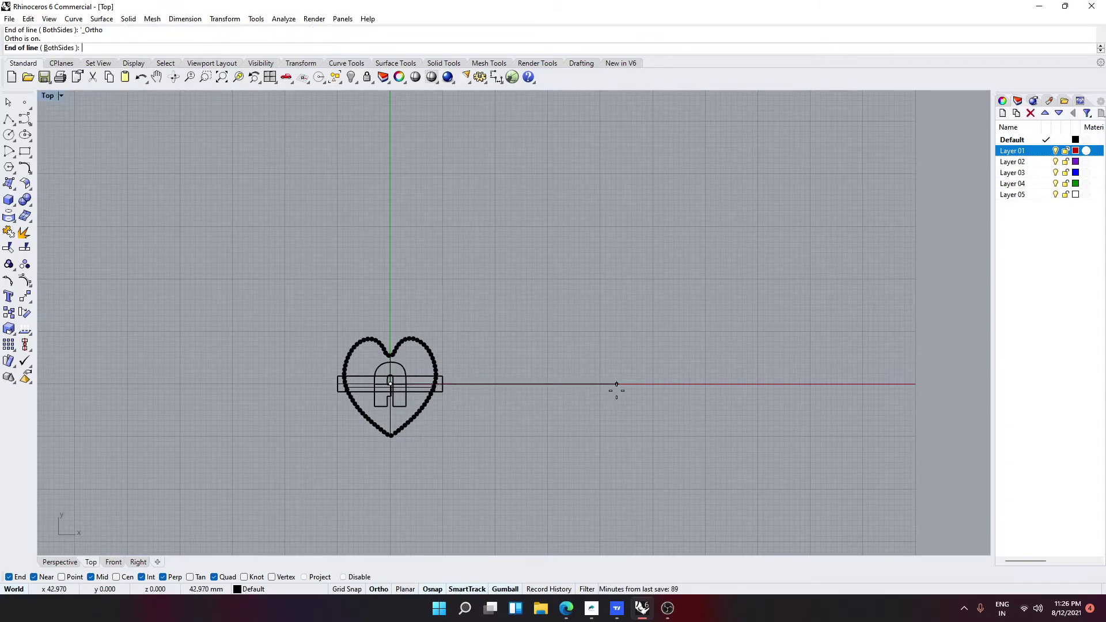
{"action": "type", "text": "b"}
{"action": "key", "text": "Return"}
{"action": "type", "text": "6"}
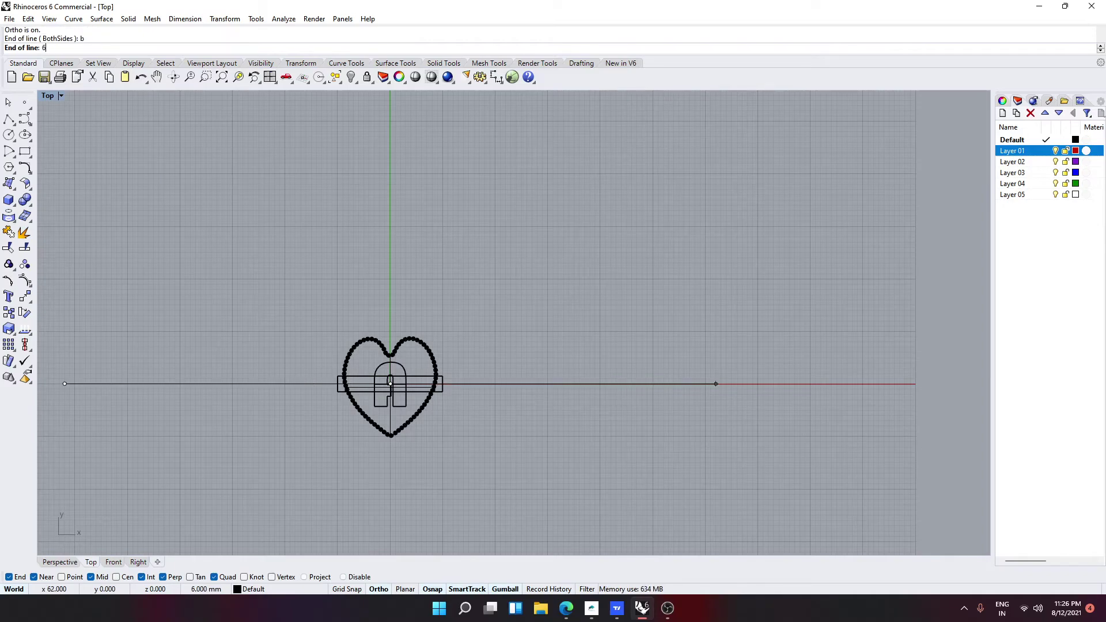
{"action": "type", "text": "2.832/2"}
{"action": "key", "text": "Return"}
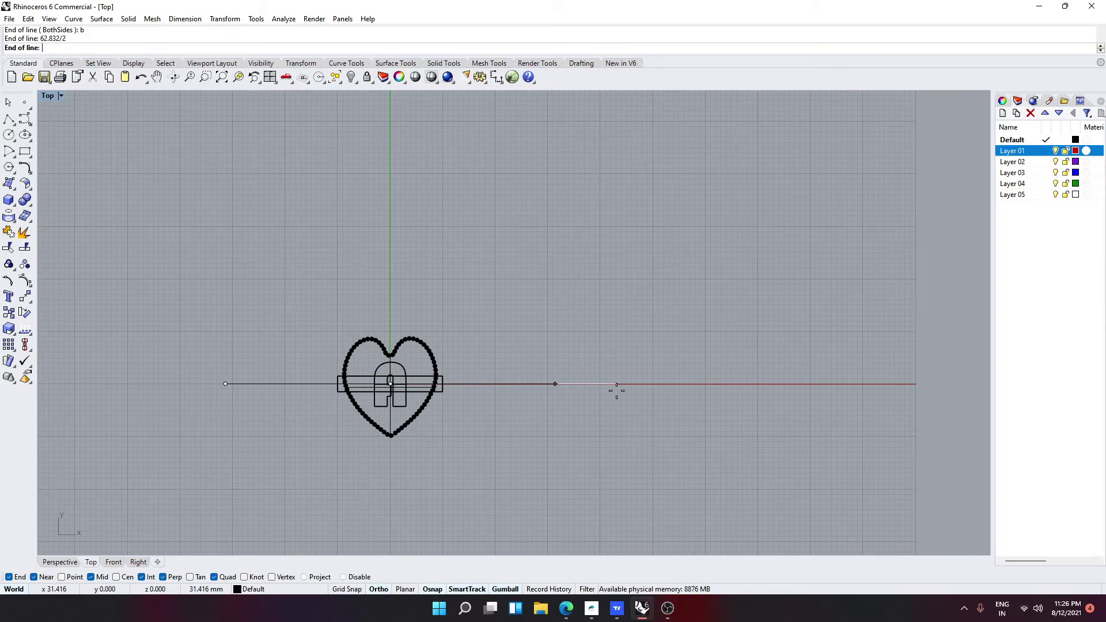
{"action": "left_click", "coordinate": [616, 391]}
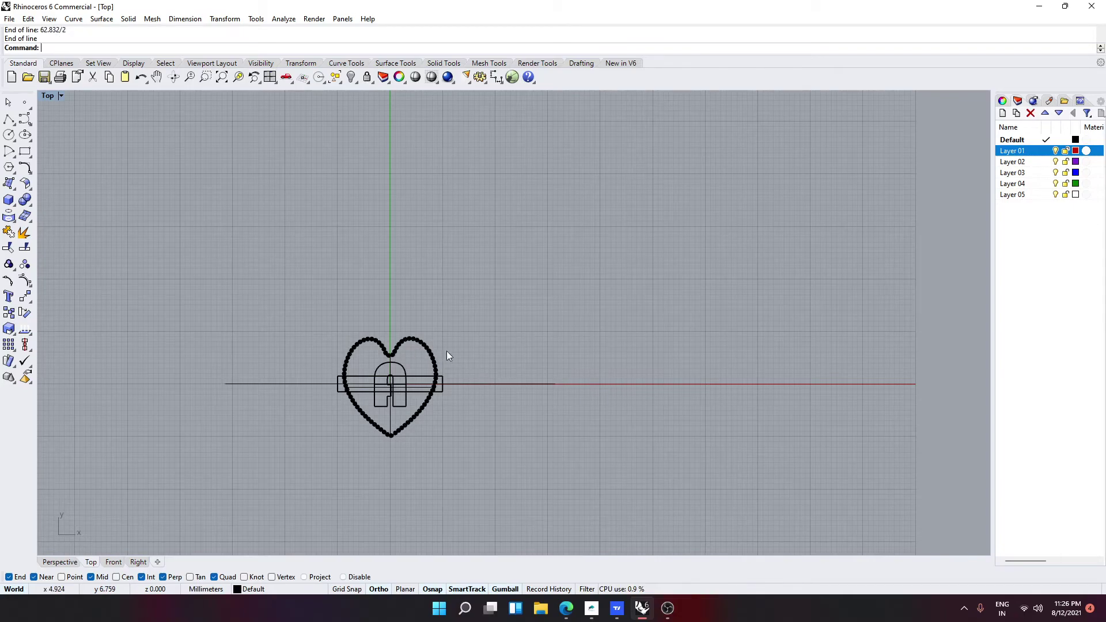
Select the whole heart top and move it straight down in the Front view onto the horizontal line at the shank's centre
{"action": "key", "text": "ctrl+a"}
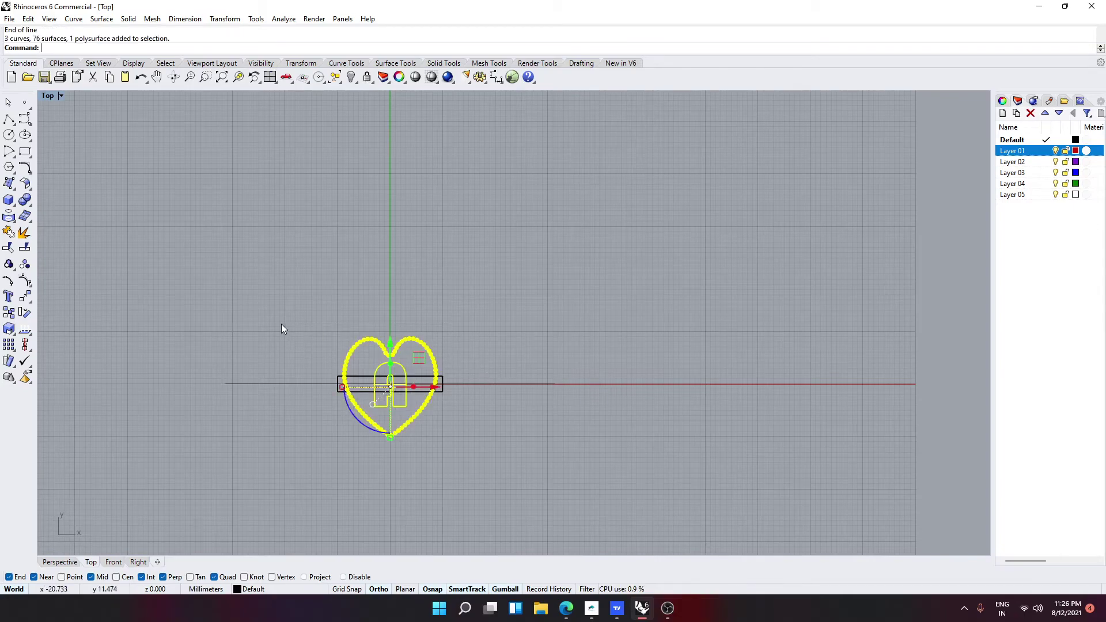
{"action": "left_click", "coordinate": [114, 562]}
{"action": "scroll", "coordinate": [298, 465], "scroll_direction": "down", "scroll_amount": 3}
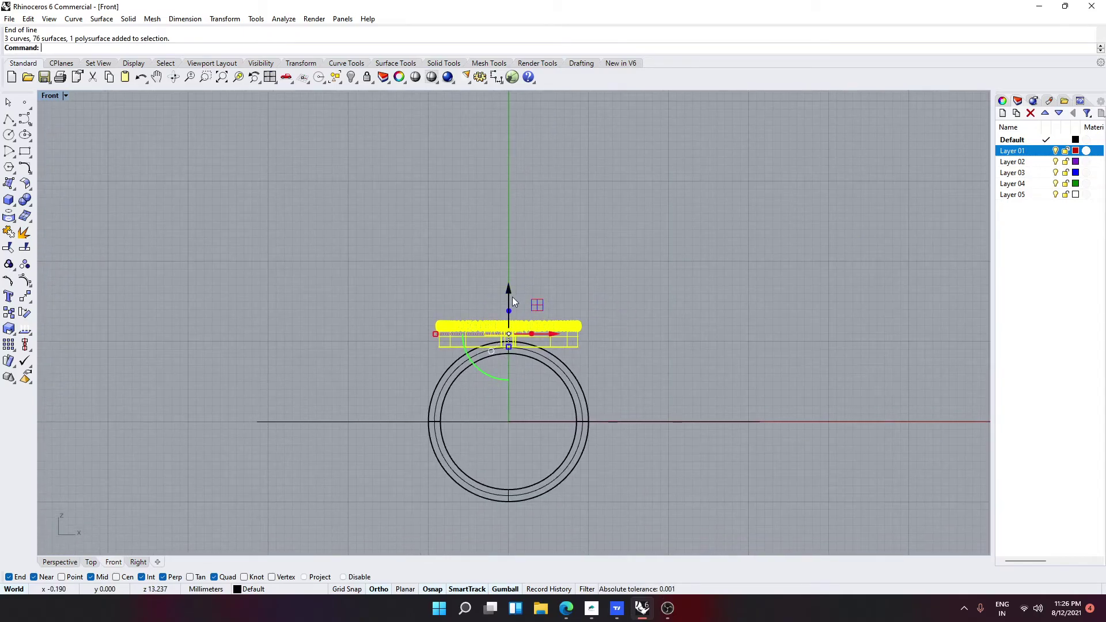
{"action": "left_click_drag", "start_coordinate": [510, 292], "coordinate": [516, 367]}
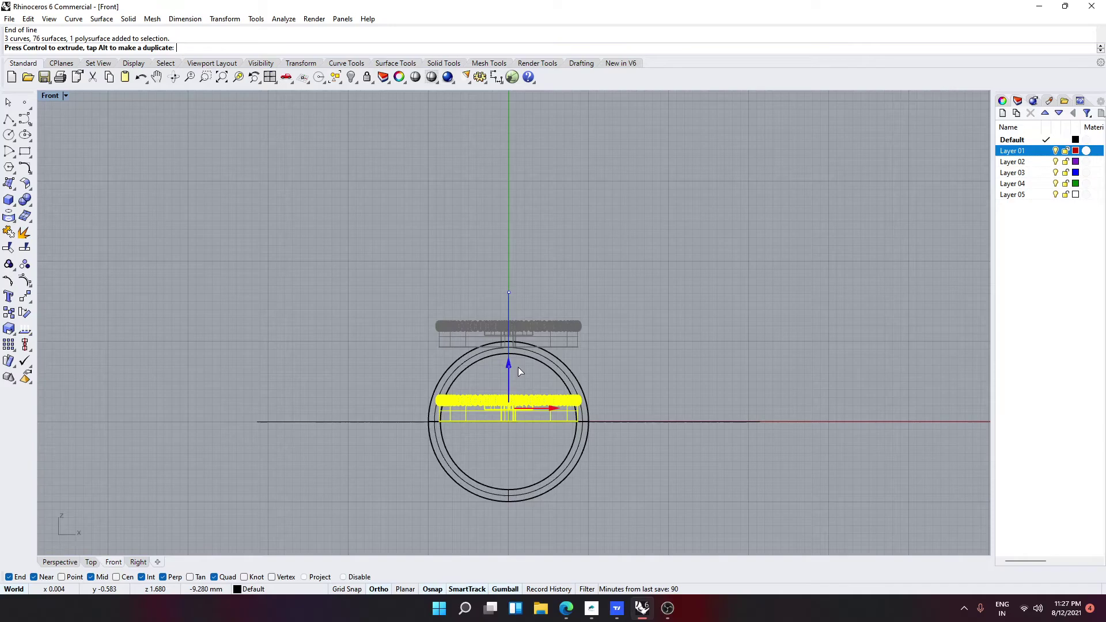
{"action": "left_click_drag", "start_coordinate": [518, 367], "coordinate": [520, 379]}
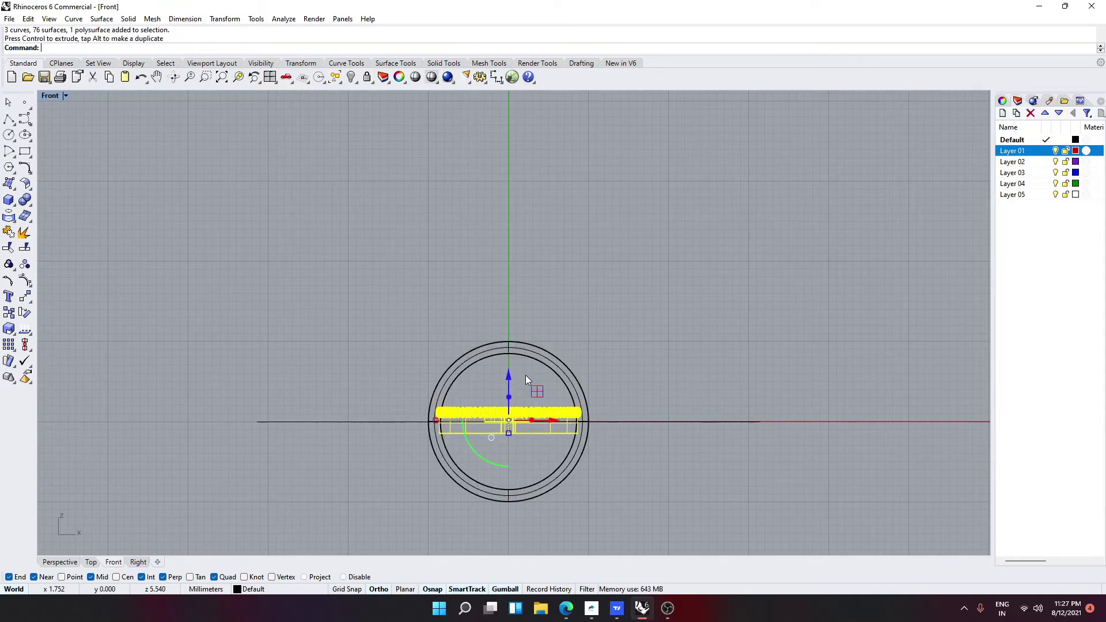
In the Perspective view, try to flow a copy of the heart top from the straight base line onto the closed shank curve
{"action": "left_click", "coordinate": [60, 562]}
{"action": "scroll", "coordinate": [503, 403], "scroll_direction": "down", "scroll_amount": 3}
{"action": "right_click_drag", "start_coordinate": [503, 357], "coordinate": [548, 433]}
{"action": "scroll", "coordinate": [552, 461], "scroll_direction": "down", "scroll_amount": 3}
{"action": "scroll", "coordinate": [545, 454], "scroll_direction": "up", "scroll_amount": 4}
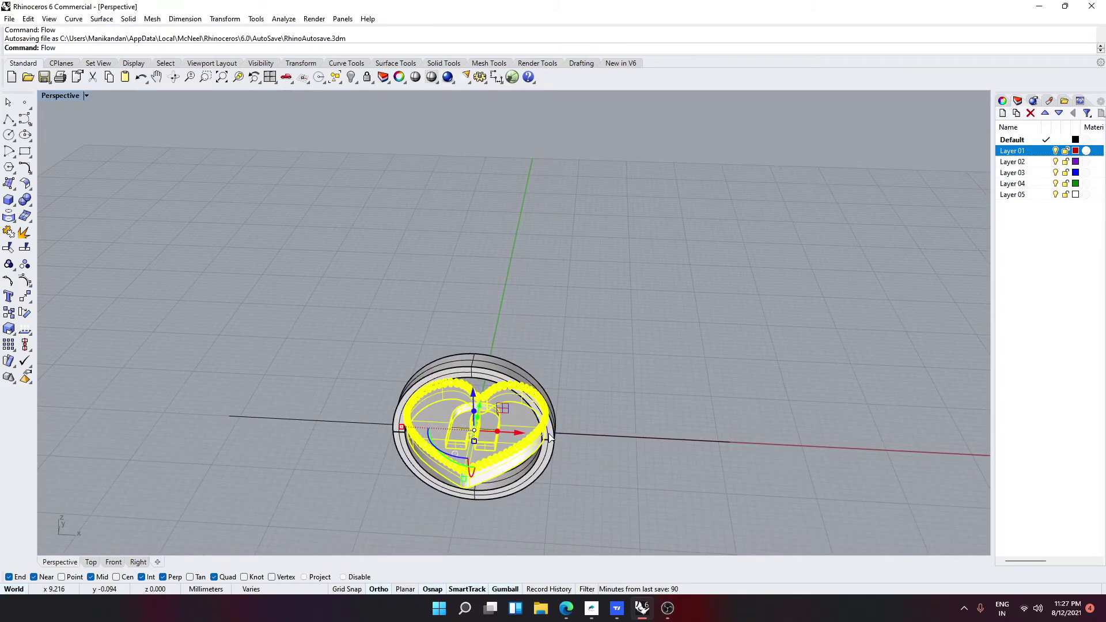
{"action": "key", "text": "Return"}
{"action": "left_click", "coordinate": [728, 441]}
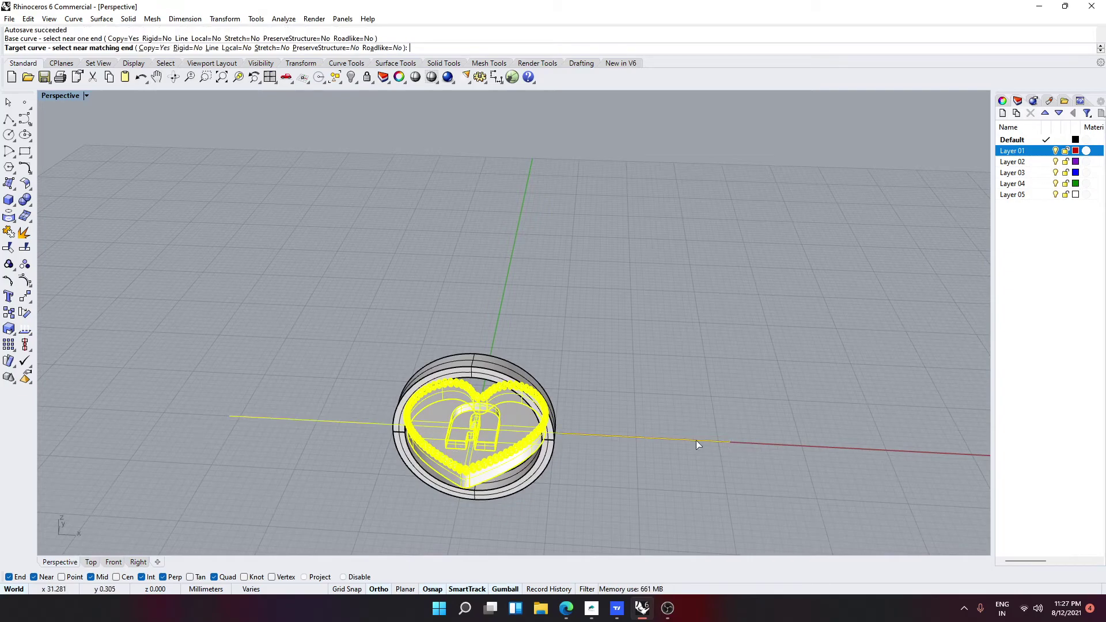
{"action": "left_click", "coordinate": [507, 369]}
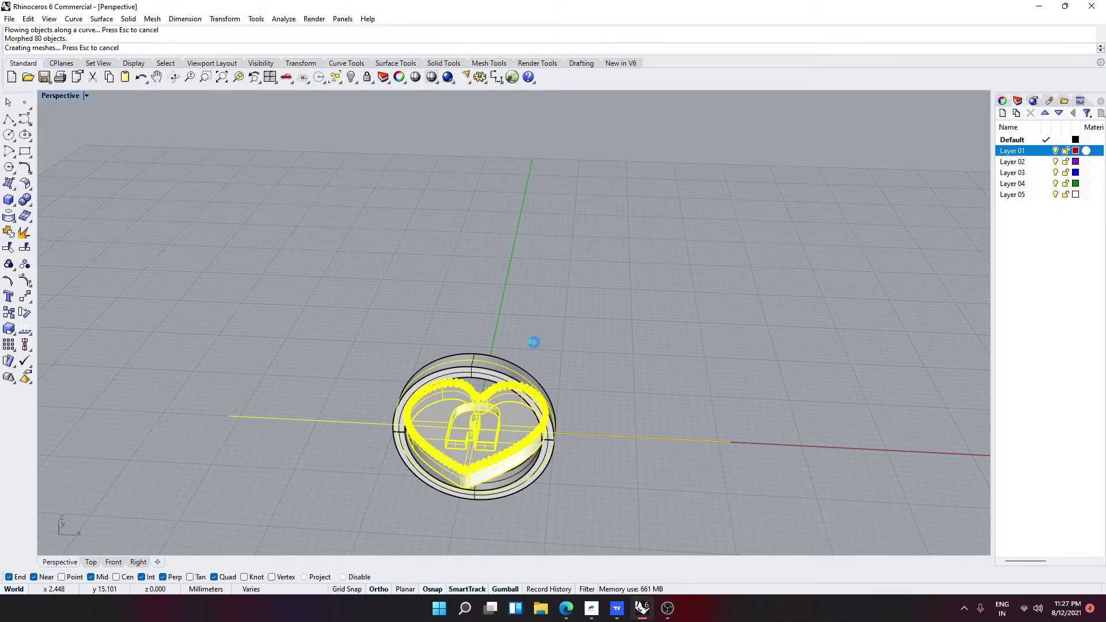
{"action": "right_click_drag", "start_coordinate": [614, 402], "coordinate": [582, 395]}
Undo the Flow of the heart top and clear the selection
{"action": "key", "text": "ctrl+z"}
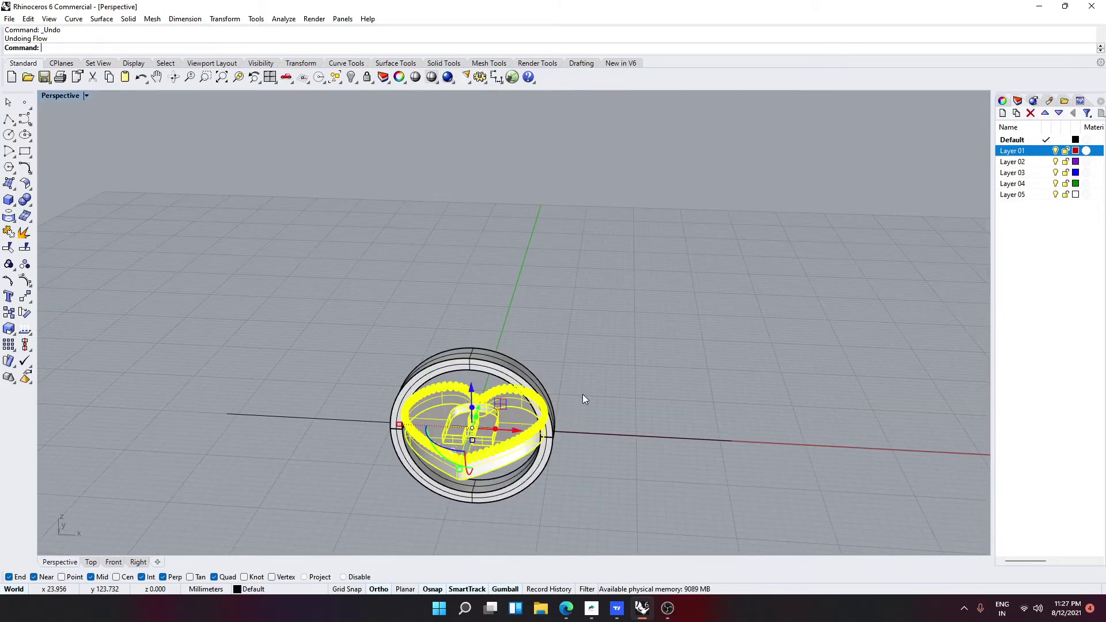
{"action": "key", "text": "Escape"}
{"action": "right_click_drag", "start_coordinate": [404, 406], "coordinate": [503, 363]}
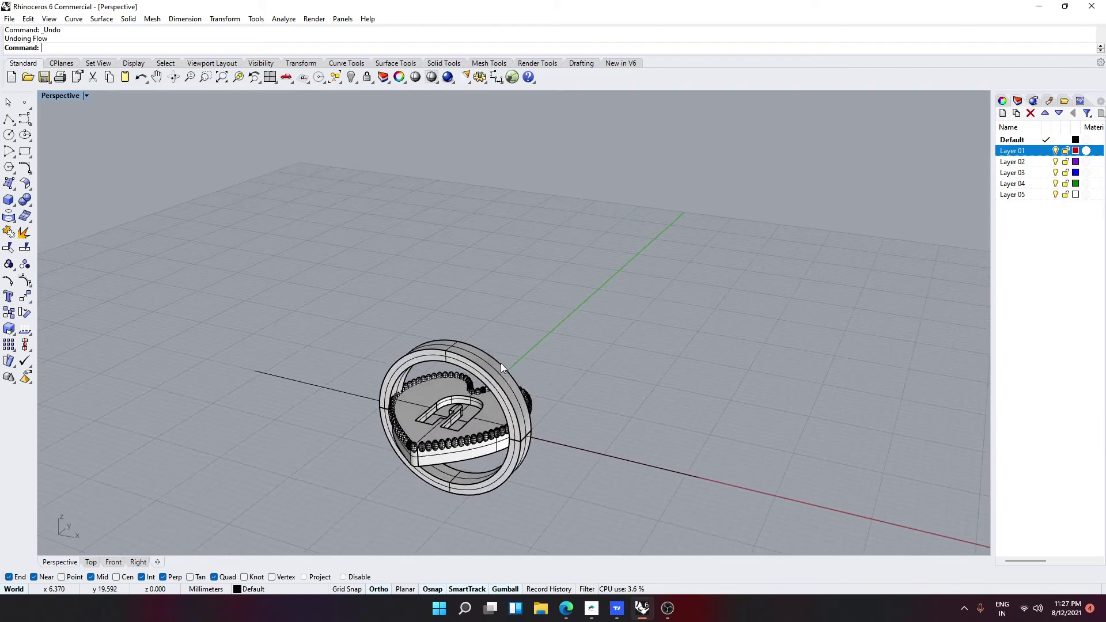
Adjust the seam of the closed shank curve with CrvSeam, moving it from the side to the bottom of the ring
{"action": "type", "text": "Cr"}
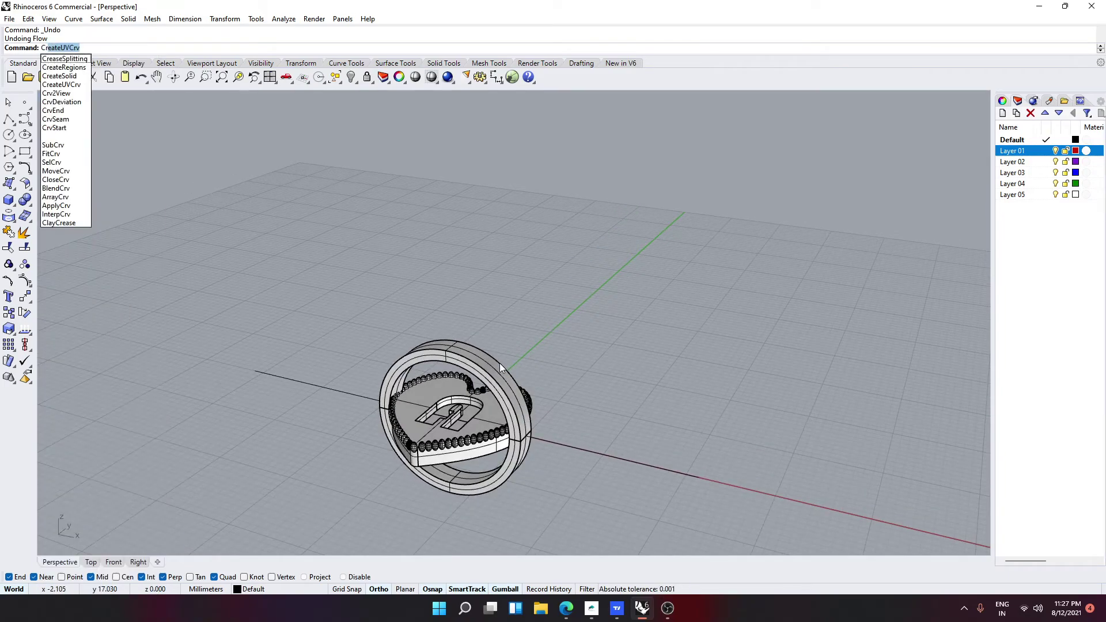
{"action": "type", "text": "vS"}
{"action": "key", "text": "Return"}
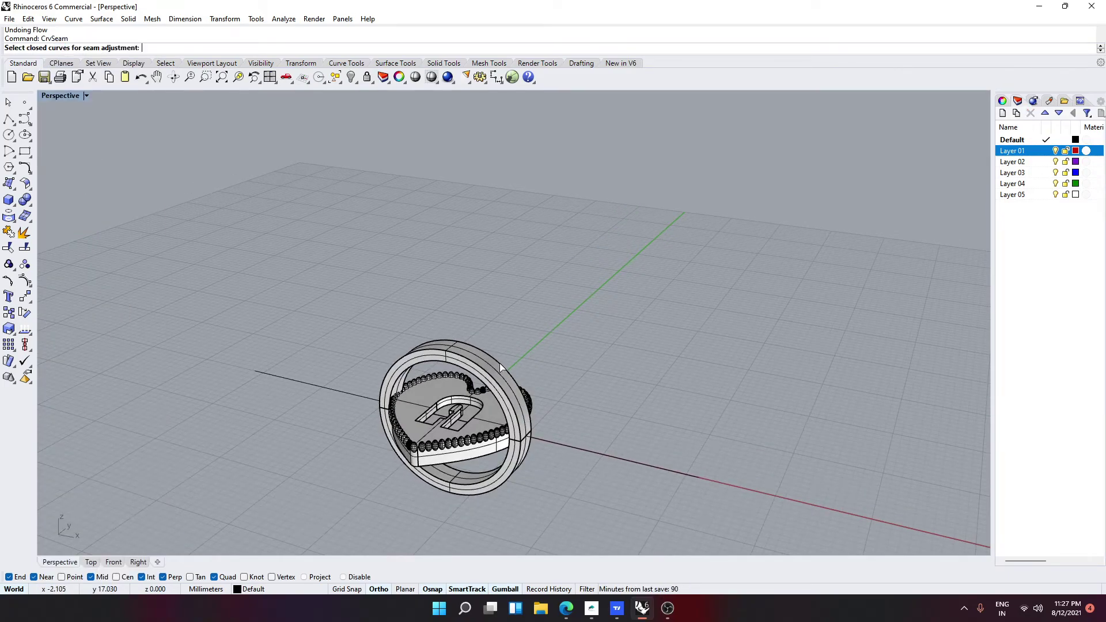
{"action": "left_click", "coordinate": [506, 376]}
{"action": "right_click_drag", "start_coordinate": [540, 402], "coordinate": [608, 358]}
{"action": "key", "text": "Return"}
{"action": "right_click_drag", "start_coordinate": [518, 415], "coordinate": [437, 403]}
{"action": "left_click_drag", "start_coordinate": [403, 407], "coordinate": [485, 493]}
{"action": "key", "text": "Return"}
{"action": "mouse_move", "coordinate": [550, 511]}
{"action": "right_mouse_down"}
{"action": "mouse_move", "coordinate": [558, 499]}
{"action": "mouse_move", "coordinate": [547, 505]}
{"action": "right_mouse_up"}
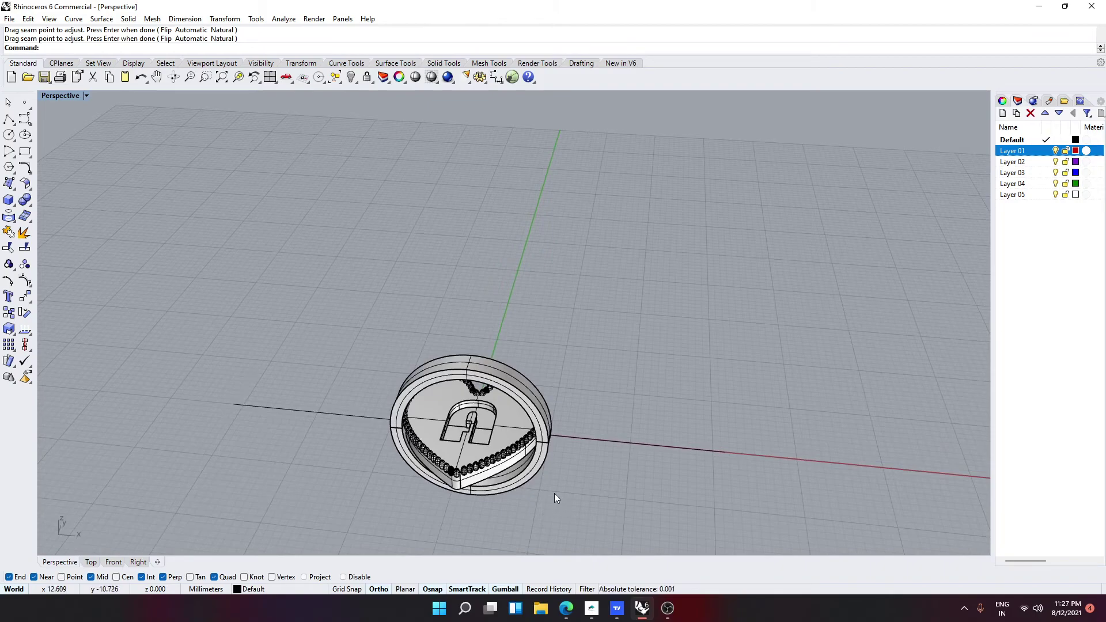
Try to flow a copy of the beaded heart top from the base line's positive-X end onto the shank curve, and undo it
{"action": "type", "text": "F"}
{"action": "key", "text": "Return"}
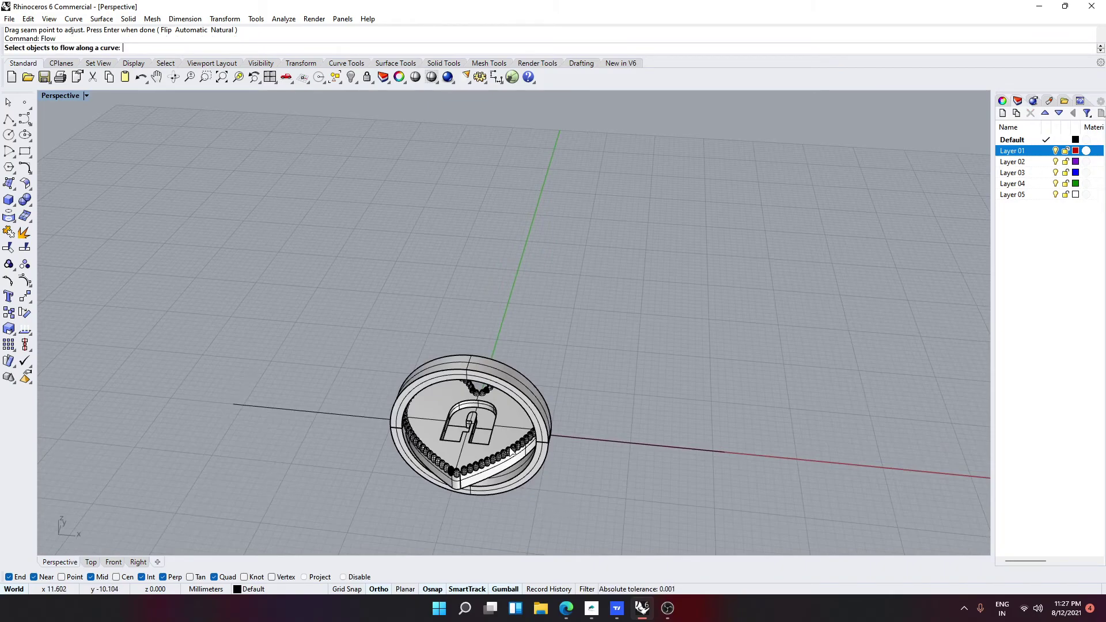
{"action": "left_click", "coordinate": [512, 453]}
{"action": "left_click", "coordinate": [500, 457]}
{"action": "key", "text": "Return"}
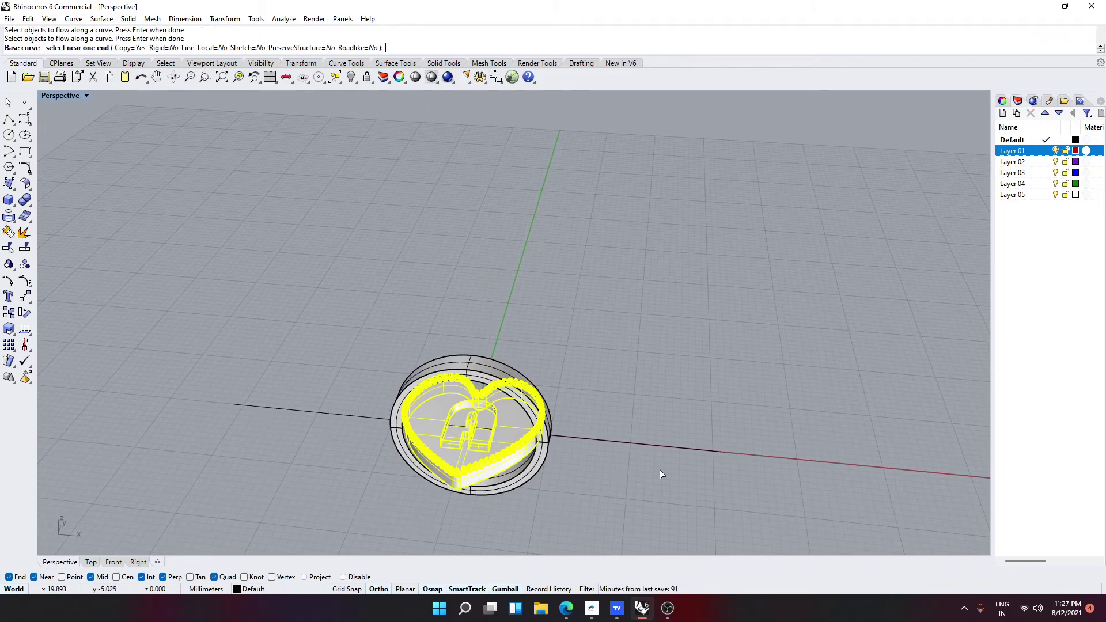
{"action": "left_click", "coordinate": [724, 452]}
{"action": "right_click_drag", "start_coordinate": [483, 510], "coordinate": [475, 423]}
{"action": "left_click", "coordinate": [468, 470]}
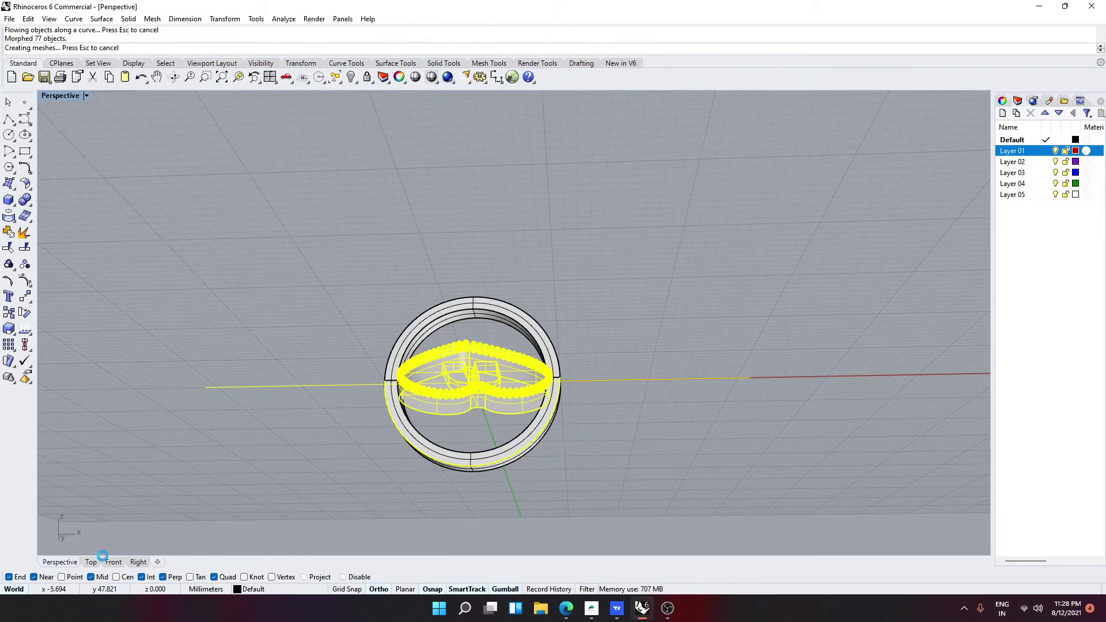
{"action": "right_click_drag", "start_coordinate": [464, 427], "coordinate": [519, 534]}
{"action": "key", "text": "ctrl+z"}
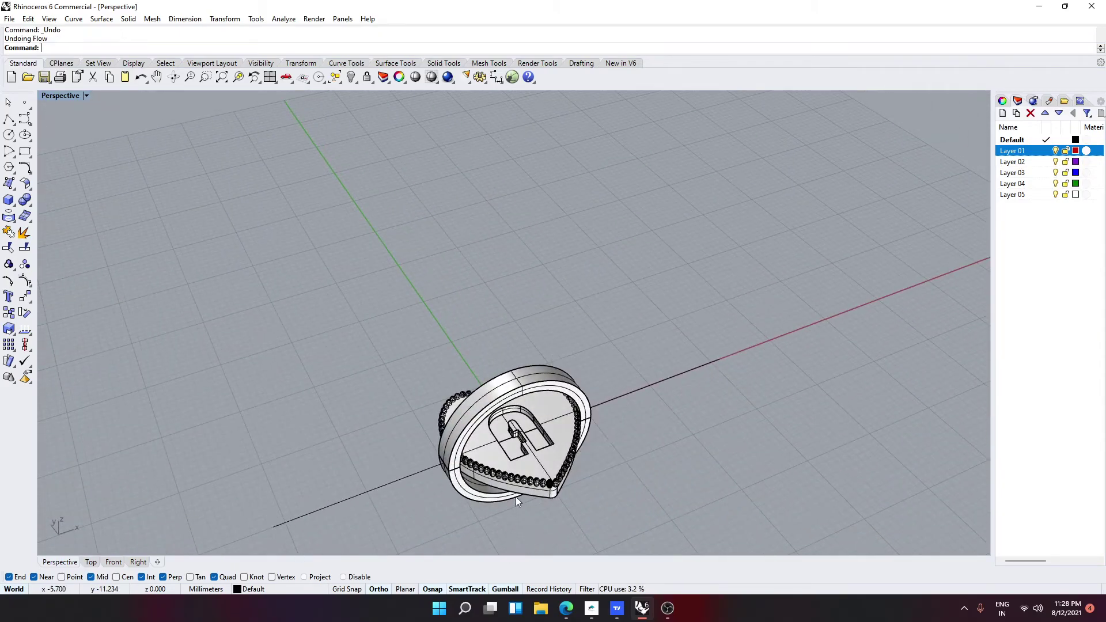
Flow a copy of the beaded heart top onto the closed shank curve, picking the straight base line near its negative-X end
{"action": "scroll", "coordinate": [579, 412], "scroll_direction": "down", "scroll_amount": 2}
{"action": "right_click_drag", "start_coordinate": [579, 412], "coordinate": [518, 438]}
{"action": "key", "text": "Return"}
{"action": "left_click", "coordinate": [513, 454]}
{"action": "left_click", "coordinate": [500, 472]}
{"action": "key", "text": "Return"}
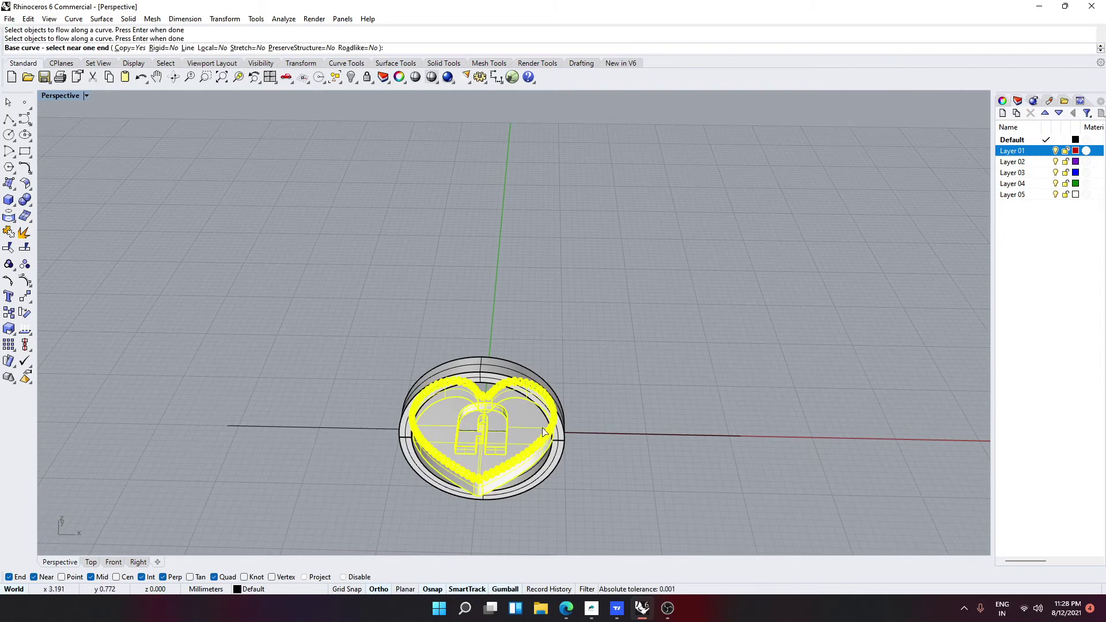
{"action": "left_click", "coordinate": [243, 425]}
{"action": "right_click_drag", "start_coordinate": [396, 444], "coordinate": [434, 435]}
{"action": "right_click_drag", "start_coordinate": [503, 512], "coordinate": [527, 420]}
{"action": "left_click", "coordinate": [536, 422]}
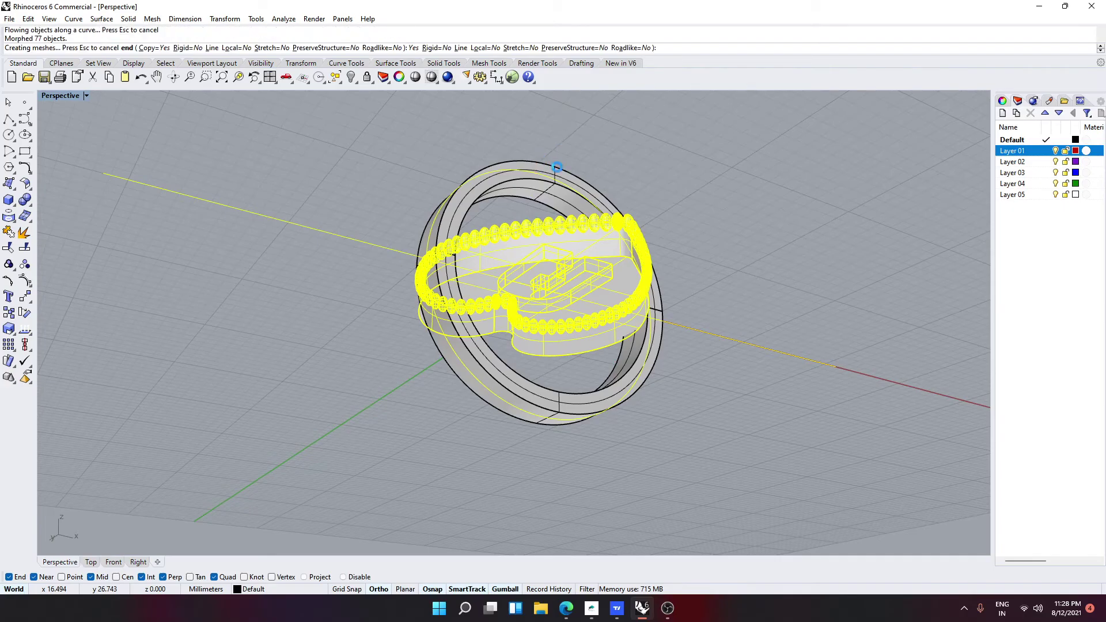
{"action": "right_click_drag", "start_coordinate": [562, 173], "coordinate": [557, 319]}
Hide the original flat heart top with its beads and delete the leftover construction curves inside the shank
{"action": "left_click", "coordinate": [569, 360]}
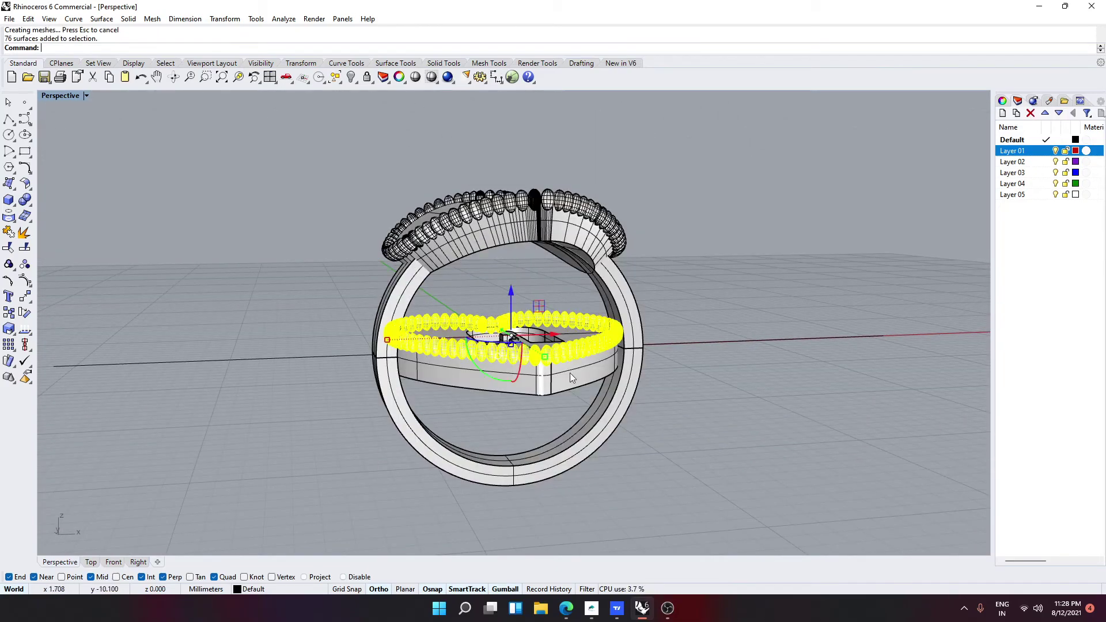
{"action": "left_click", "coordinate": [569, 372], "text": "shift"}
{"action": "key", "text": "ctrl+h"}
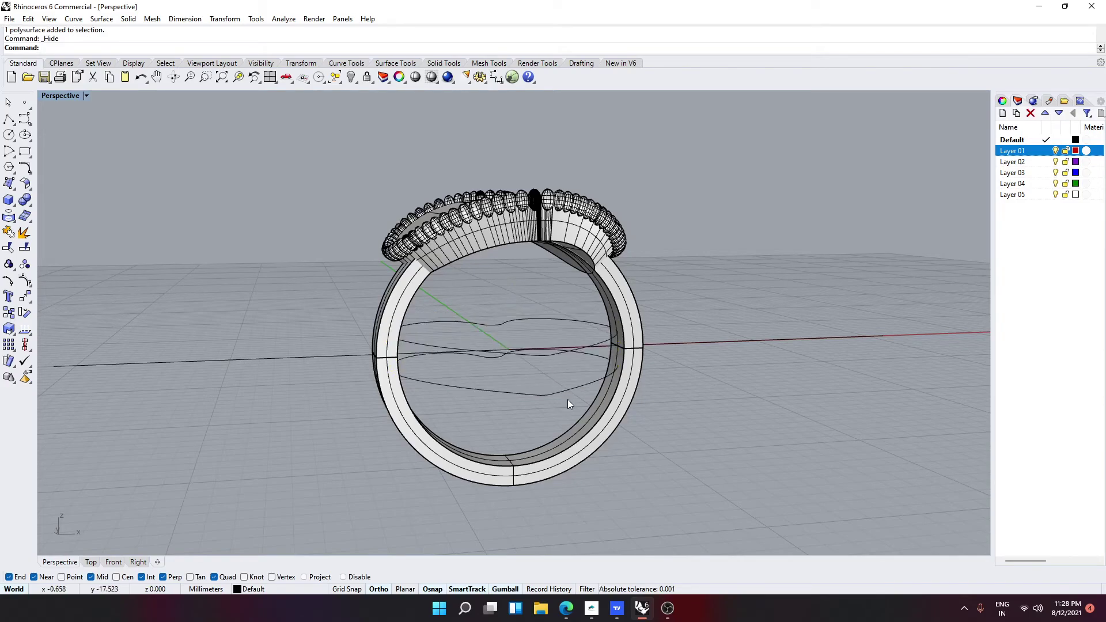
{"action": "left_click_drag", "start_coordinate": [546, 341], "coordinate": [551, 350]}
{"action": "key", "text": "Delete"}
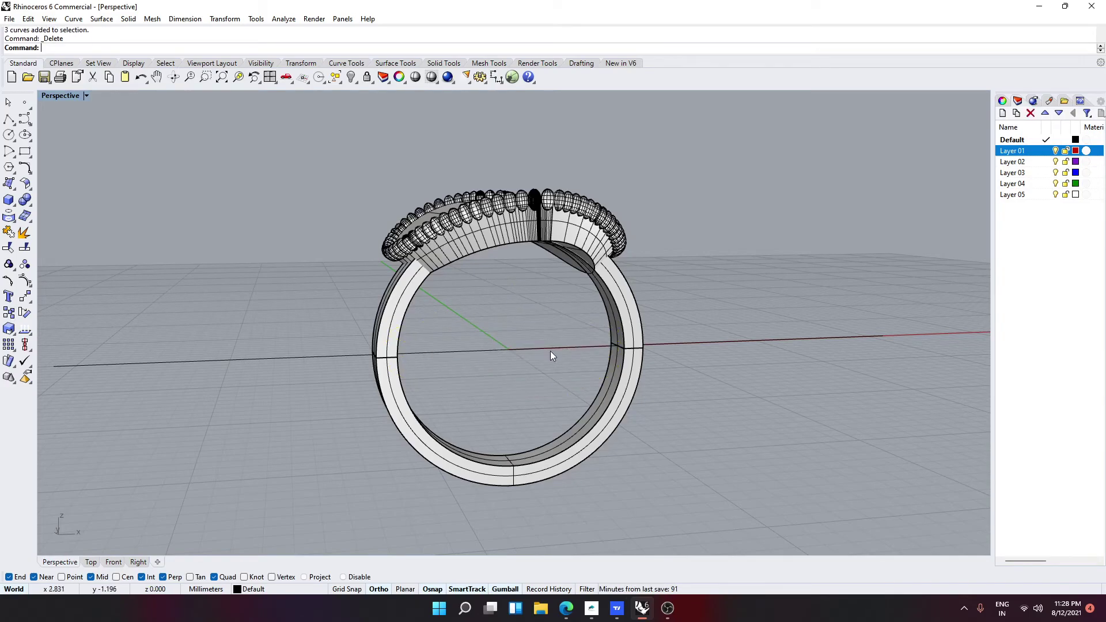
Try a BooleanSplit between the curved heart top and the shank, and undo it
{"action": "right_click_drag", "start_coordinate": [548, 351], "coordinate": [461, 264]}
{"action": "type", "text": "bo"}
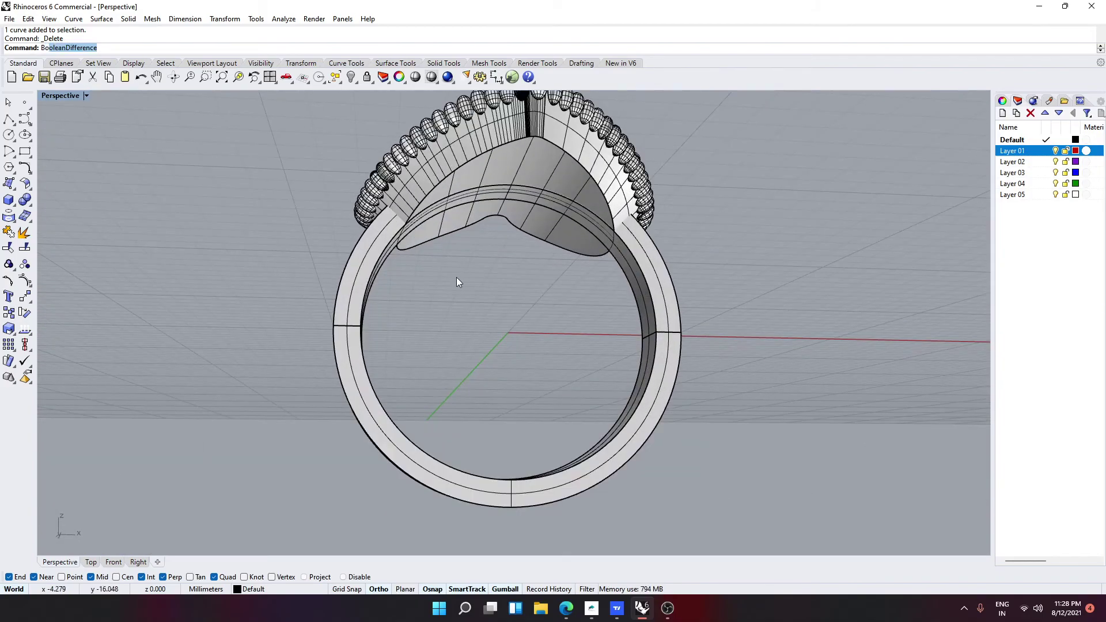
{"action": "key", "text": "Down"}
{"action": "key", "text": "Down"}
{"action": "key", "text": "Return"}
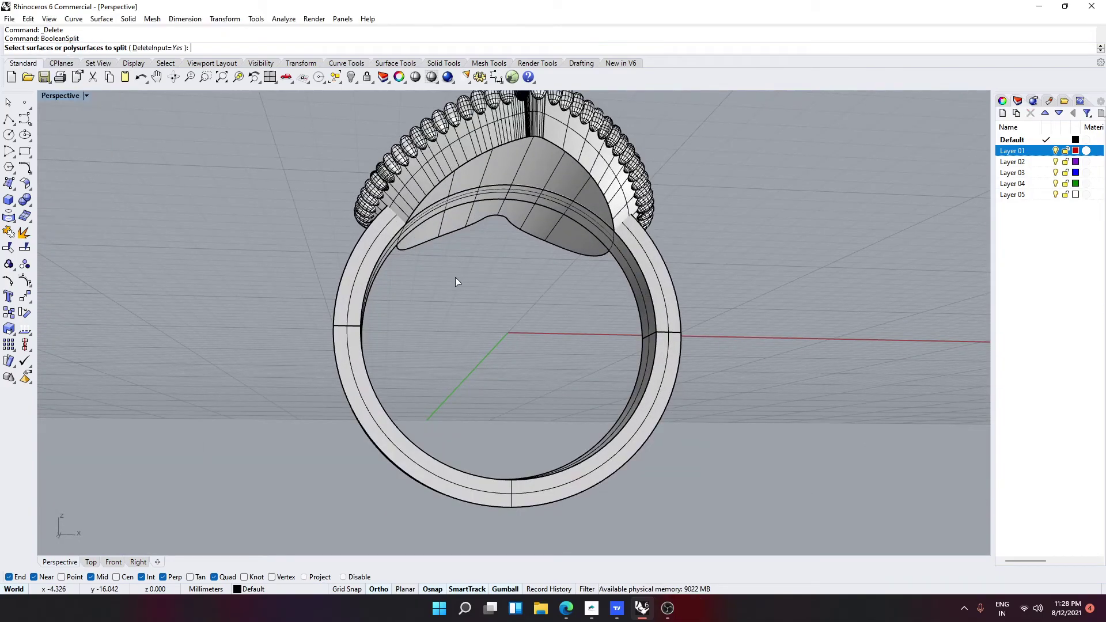
{"action": "left_click", "coordinate": [470, 167]}
{"action": "key", "text": "Return"}
{"action": "left_click", "coordinate": [483, 163]}
{"action": "key", "text": "Return"}
{"action": "left_click", "coordinate": [492, 192]}
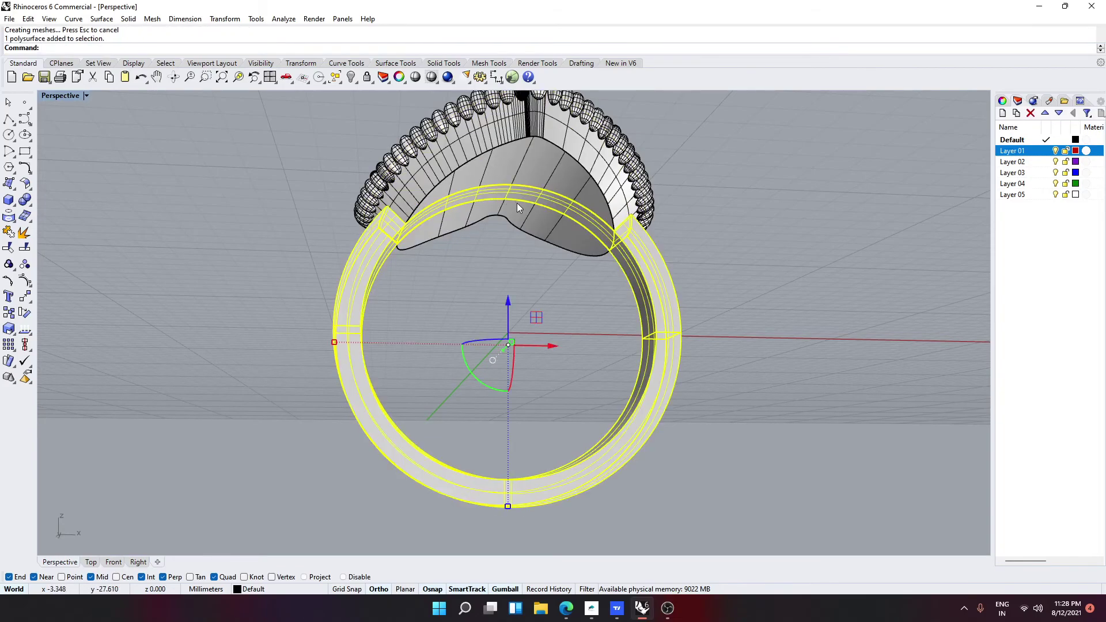
{"action": "key", "text": "Escape"}
{"action": "key", "text": "ctrl+z"}
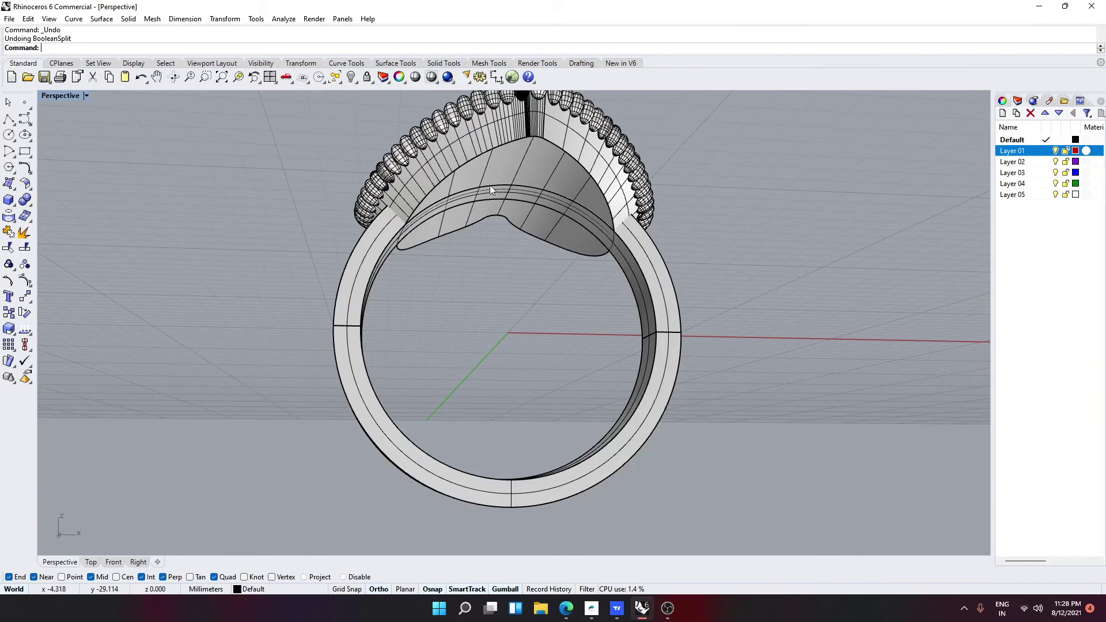
{"action": "left_click", "coordinate": [493, 190]}
{"action": "right_click_drag", "start_coordinate": [513, 197], "coordinate": [494, 263]}
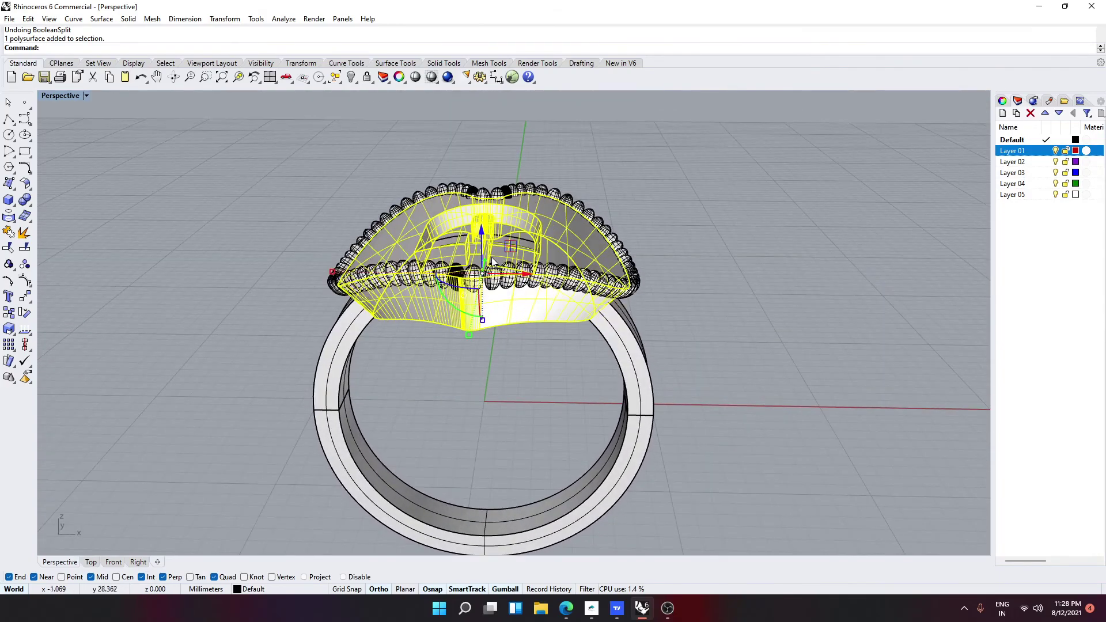
{"action": "left_click_drag", "start_coordinate": [485, 232], "coordinate": [519, 250]}
{"action": "key", "text": "Escape"}
Split the shank with the curved heart top using BooleanSplit and delete the shank section enclosed by the heart
{"action": "right_click_drag", "start_coordinate": [519, 249], "coordinate": [519, 219]}
{"action": "right_click_drag", "start_coordinate": [706, 271], "coordinate": [678, 224]}
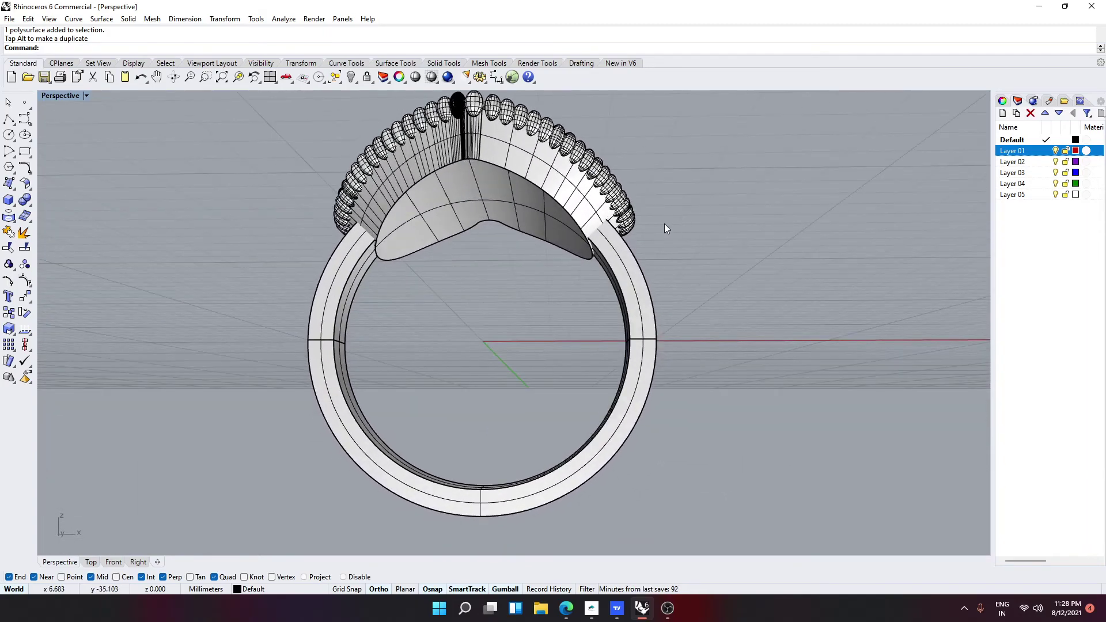
{"action": "type", "text": "BooleanSplit"}
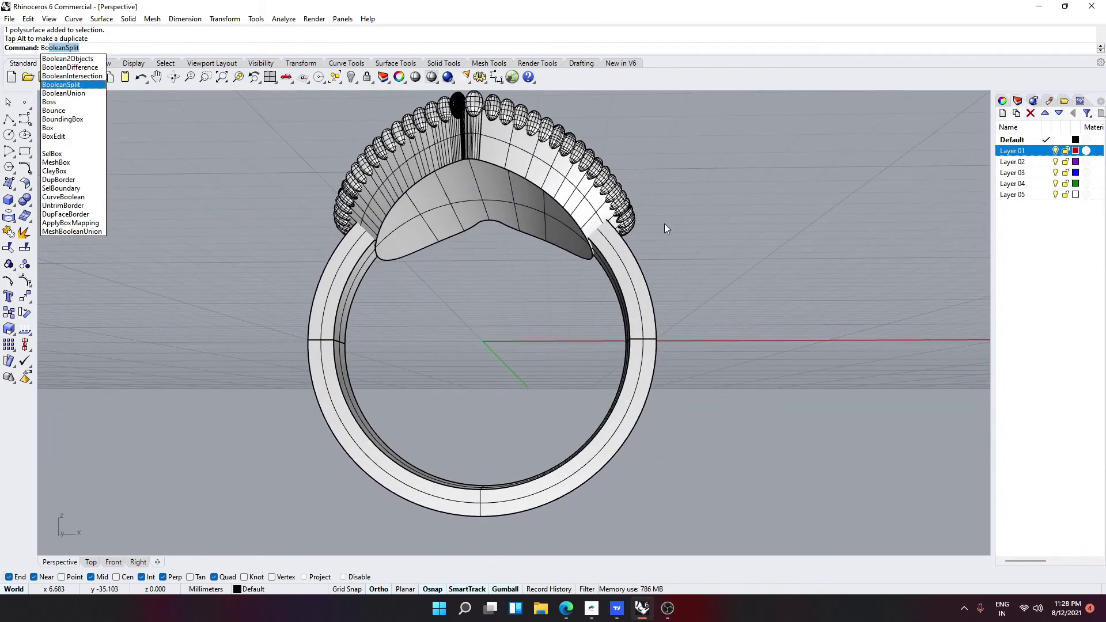
{"action": "key", "text": "Return"}
{"action": "left_click", "coordinate": [346, 288]}
{"action": "key", "text": "Return"}
{"action": "left_click", "coordinate": [413, 212]}
{"action": "key", "text": "Return"}
{"action": "left_click", "coordinate": [402, 224]}
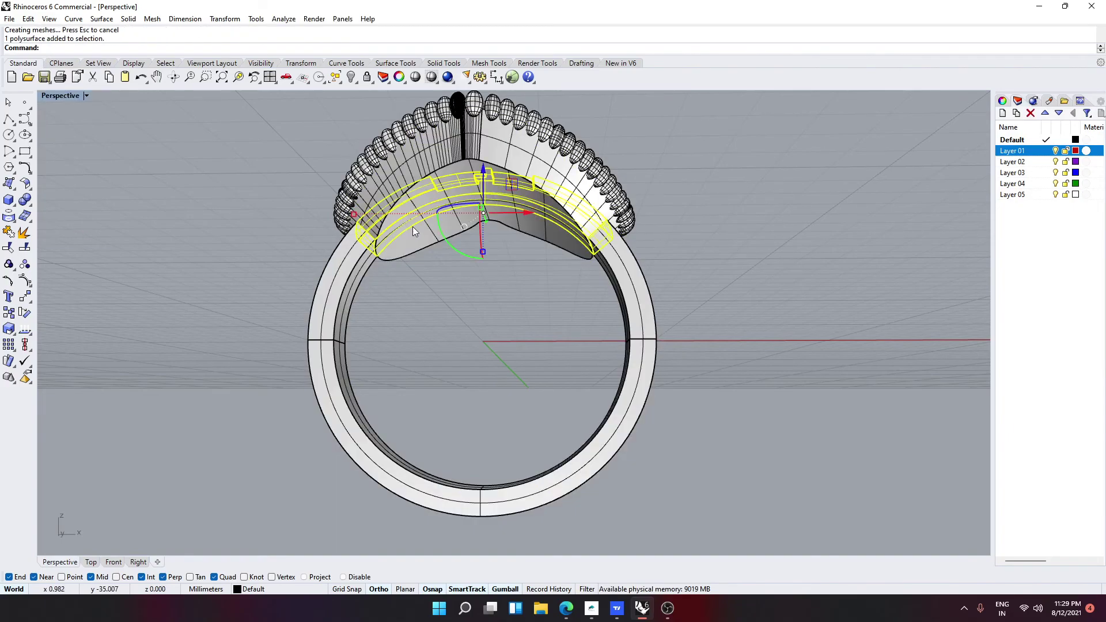
{"action": "key", "text": "Delete"}
Delete the leftover curve and the loose shank piece remaining inside the engraved A recess
{"action": "right_click_drag", "start_coordinate": [417, 223], "coordinate": [485, 298]}
{"action": "left_click", "coordinate": [485, 298]}
{"action": "key", "text": "Delete"}
{"action": "left_click", "coordinate": [551, 303]}
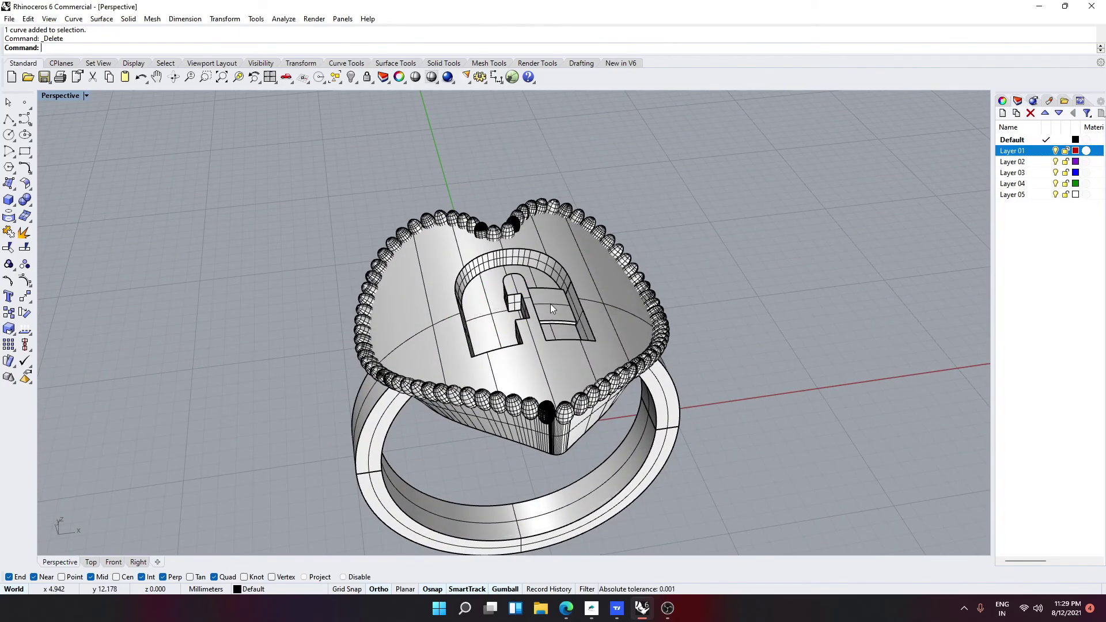
{"action": "left_click", "coordinate": [551, 306]}
{"action": "scroll", "coordinate": [551, 307], "scroll_direction": "down", "scroll_amount": 5}
{"action": "right_click_drag", "start_coordinate": [550, 308], "coordinate": [449, 281]}
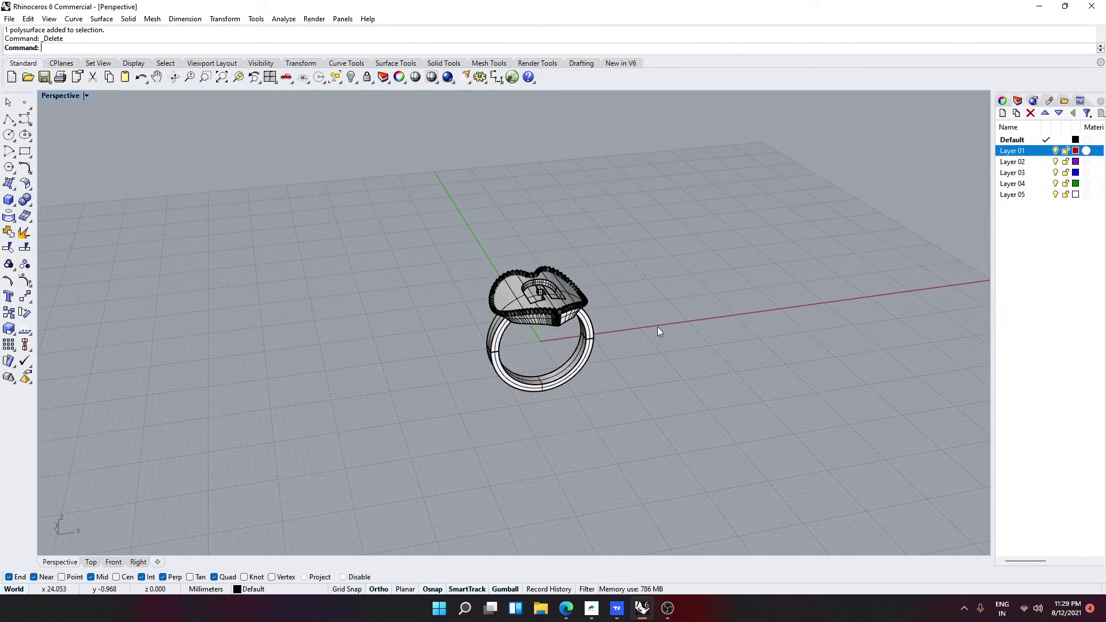
{"action": "right_click_drag", "start_coordinate": [664, 328], "coordinate": [564, 340]}
{"action": "scroll", "coordinate": [460, 351], "scroll_direction": "up", "scroll_amount": 5}
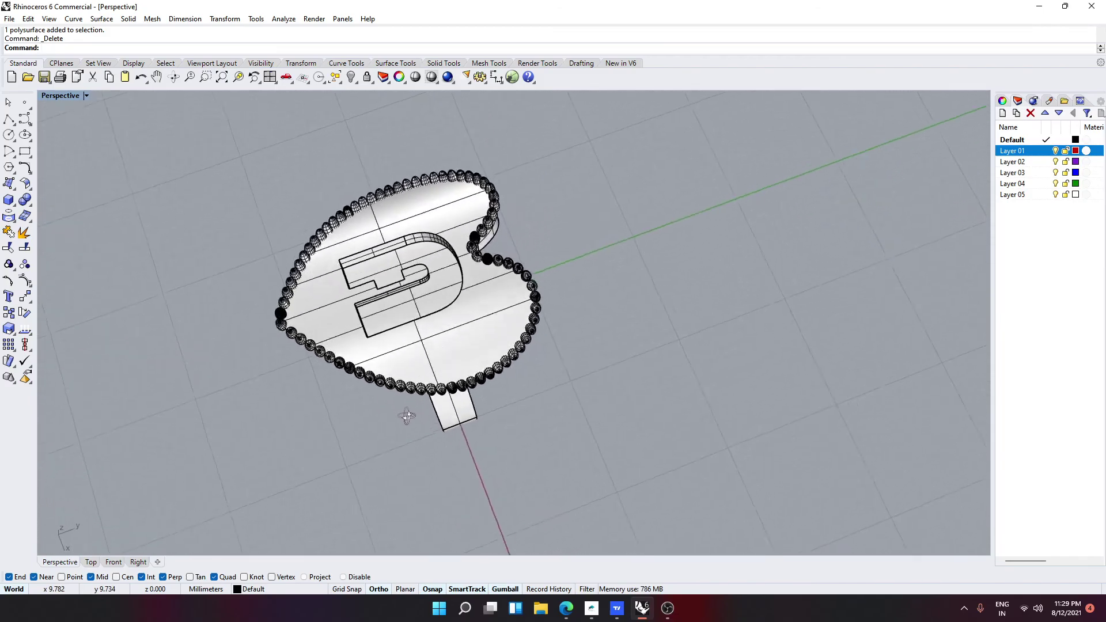